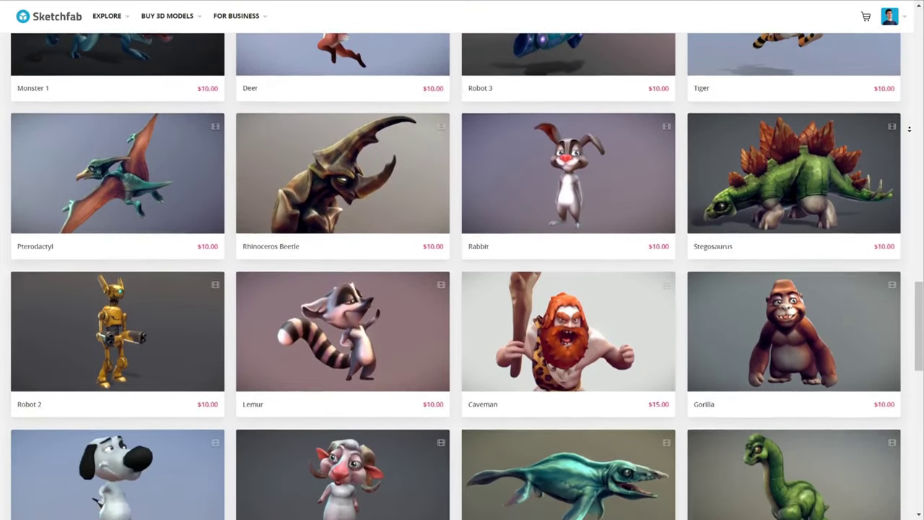
- Browse the Sketchfab 3D models and display the aircraft model with a black wireframe
{"action": "scroll", "coordinate": [462, 260], "scroll_direction": "down", "scroll_amount": 3}
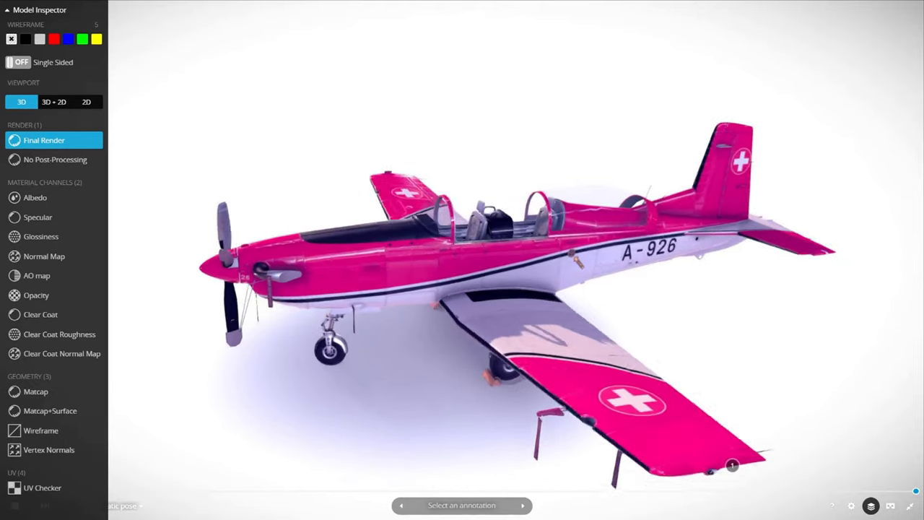
{"action": "left_click", "coordinate": [25, 39]}
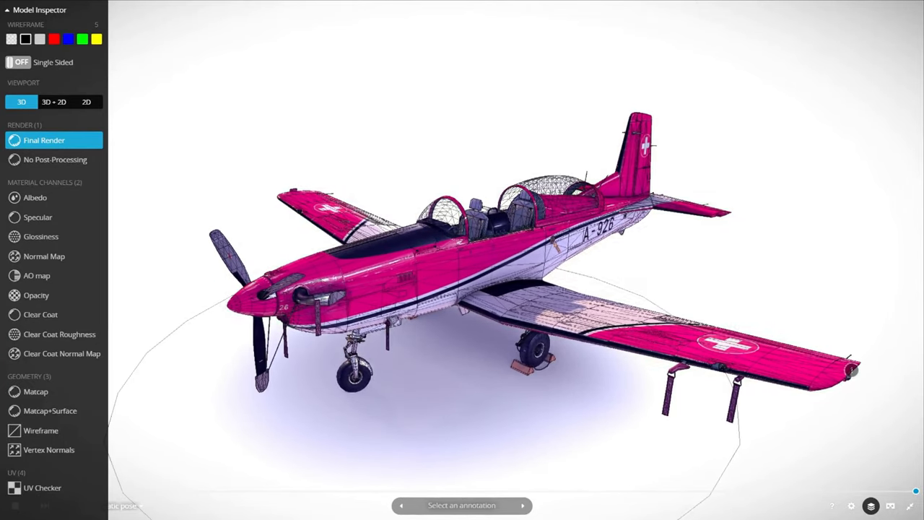
{"action": "left_click", "coordinate": [42, 489]}
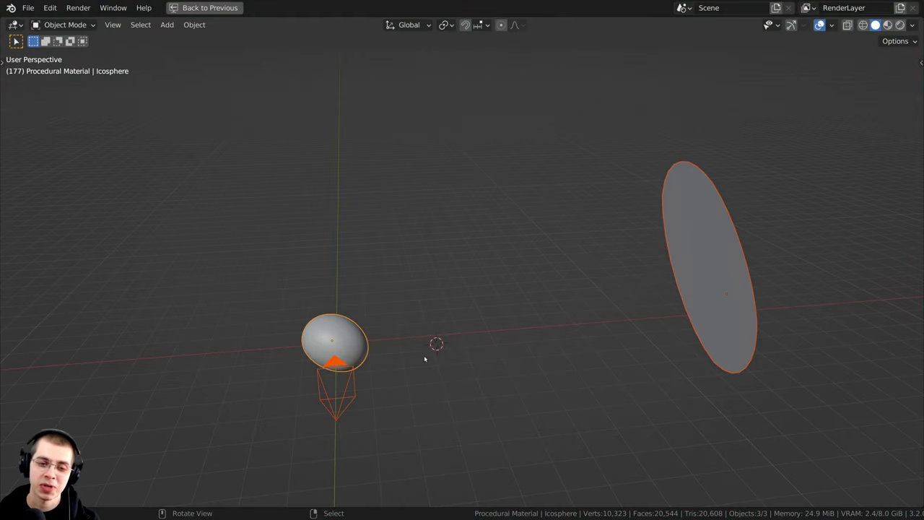
- Enter Edit Mode on the icosphere and view the mesh primitives available to add
{"action": "middle_click_drag", "start_coordinate": [424, 359], "coordinate": [429, 338], "text": "shift"}
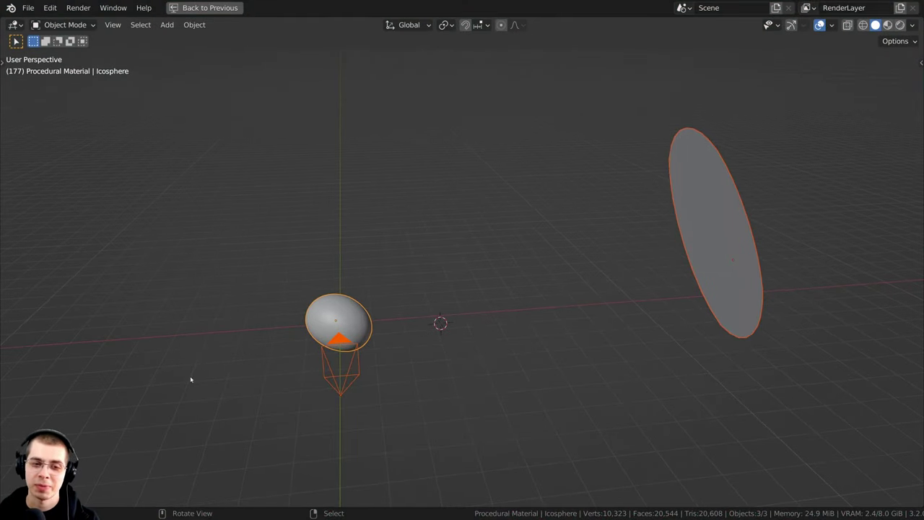
{"action": "middle_click_drag", "start_coordinate": [515, 337], "coordinate": [543, 338]}
{"action": "middle_click_drag", "start_coordinate": [392, 348], "coordinate": [434, 337], "text": "shift"}
{"action": "right_click", "coordinate": [374, 318]}
{"action": "middle_click_drag", "start_coordinate": [373, 318], "coordinate": [499, 214]}
{"action": "scroll", "coordinate": [353, 252], "scroll_direction": "up", "scroll_amount": 5}
{"action": "key", "text": "Tab"}
{"action": "key", "text": "shift+a"}
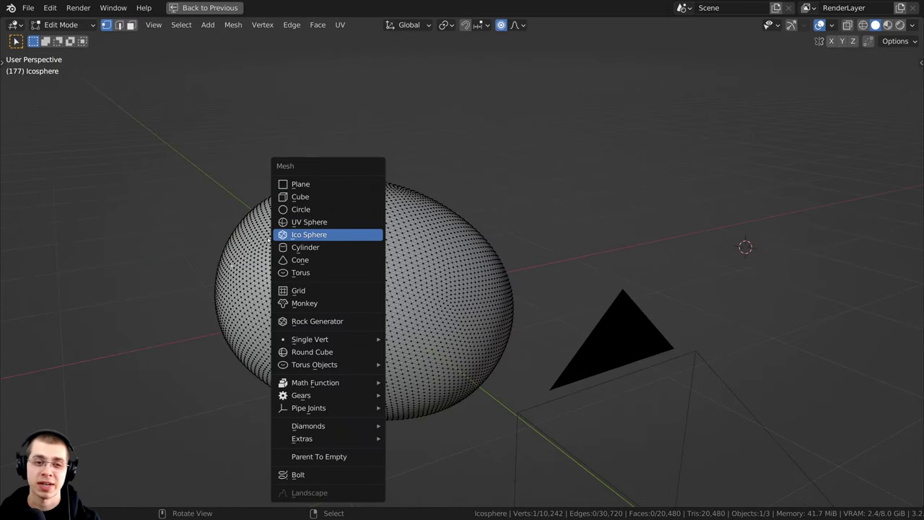
{"action": "key", "text": "Escape"}
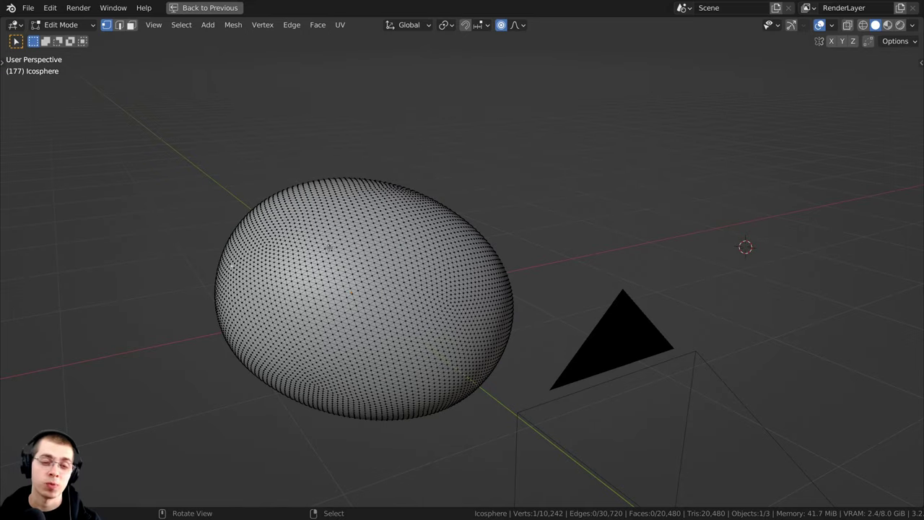
- Try to move a vertex at the icosphere's lower edge with smooth proportional editing
{"action": "scroll", "coordinate": [445, 300], "scroll_direction": "down", "scroll_amount": 1}
{"action": "middle_click_drag", "start_coordinate": [445, 299], "coordinate": [405, 250]}
{"action": "right_click", "coordinate": [462, 306]}
{"action": "middle_click_drag", "start_coordinate": [469, 314], "coordinate": [487, 335]}
{"action": "scroll", "coordinate": [487, 335], "scroll_direction": "up", "scroll_amount": 1}
{"action": "key", "text": "g"}
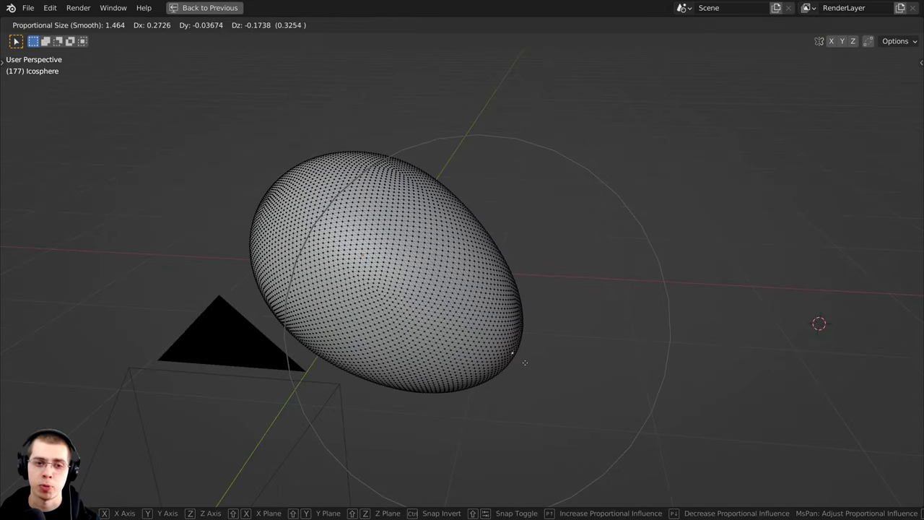
{"action": "right_click", "coordinate": [525, 362]}
- Examine the icosphere's shape from several sides, return to Object Mode and look through the scene camera
{"action": "middle_click_drag", "start_coordinate": [423, 278], "coordinate": [488, 276]}
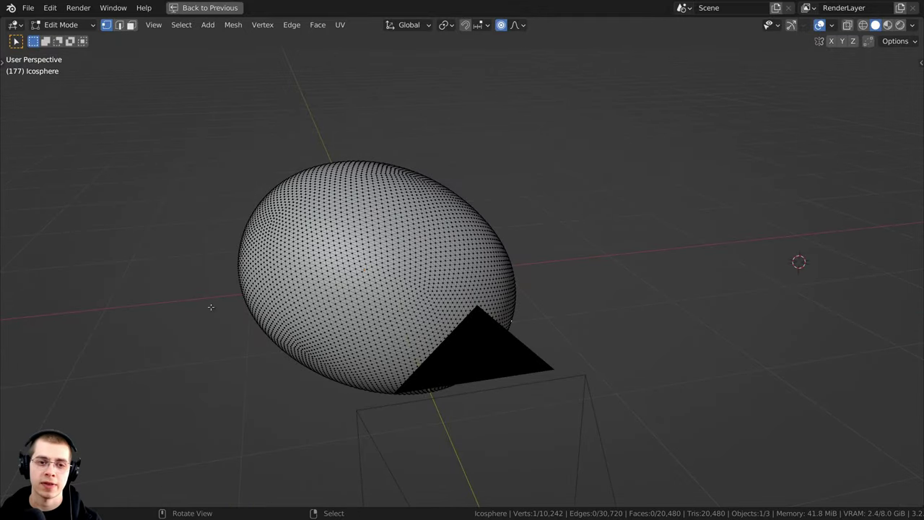
{"action": "middle_click_drag", "start_coordinate": [210, 306], "coordinate": [469, 203]}
{"action": "middle_click_drag", "start_coordinate": [398, 355], "coordinate": [444, 302]}
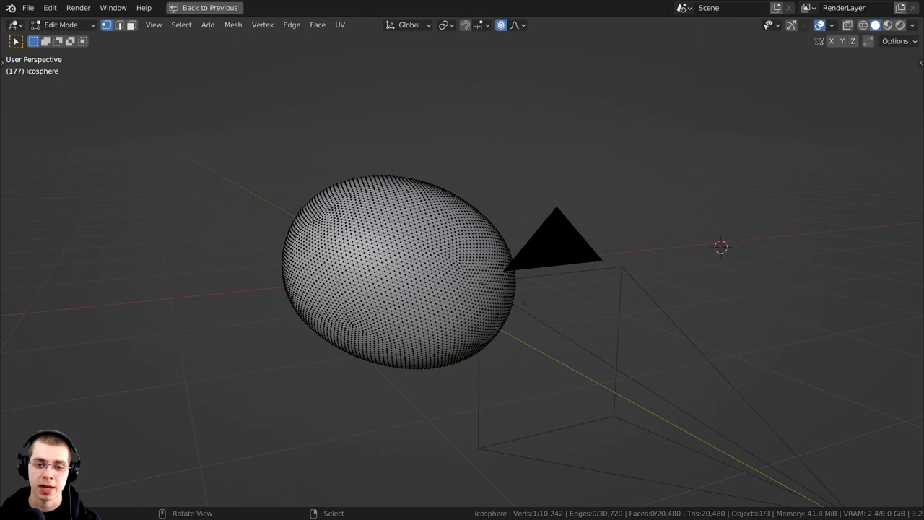
{"action": "middle_click_drag", "start_coordinate": [523, 302], "coordinate": [362, 290]}
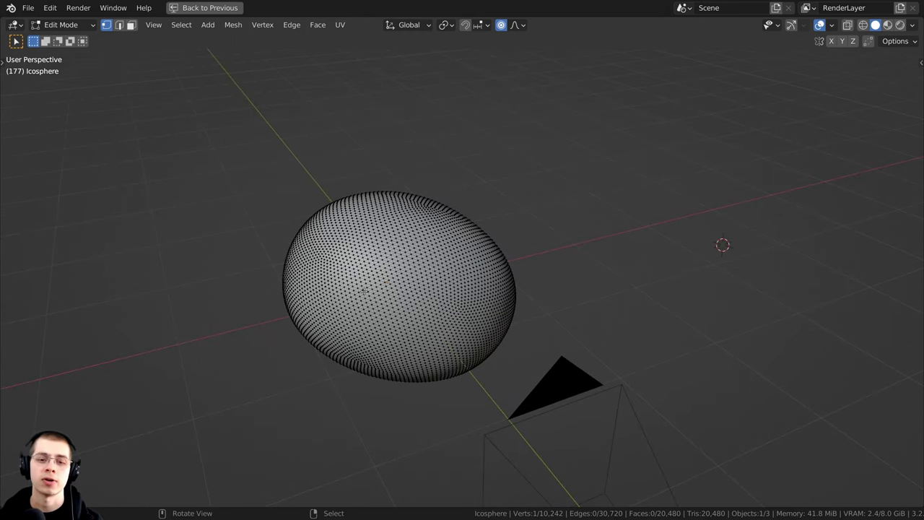
{"action": "key", "text": "Tab"}
{"action": "key", "text": "KP_0"}
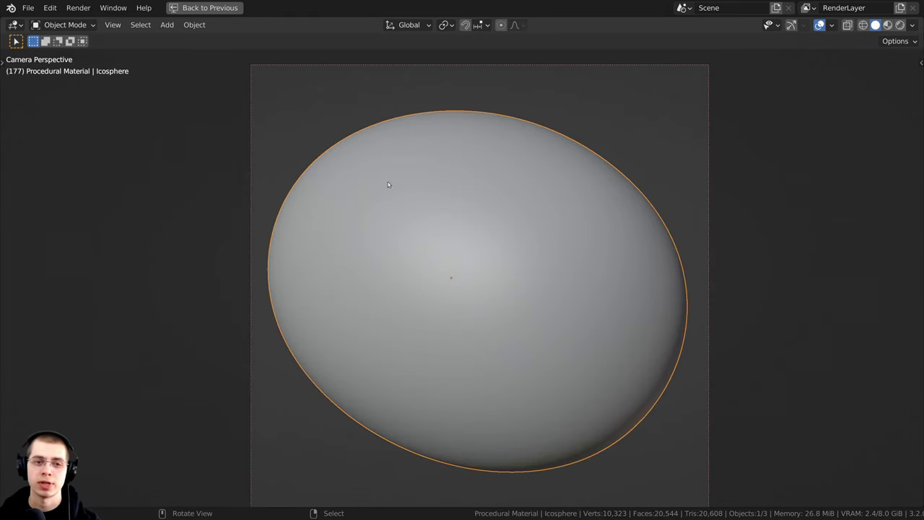
- Return to the Shading workspace and examine the Lighting plane and its Emission material nodes
{"action": "left_click", "coordinate": [208, 8]}
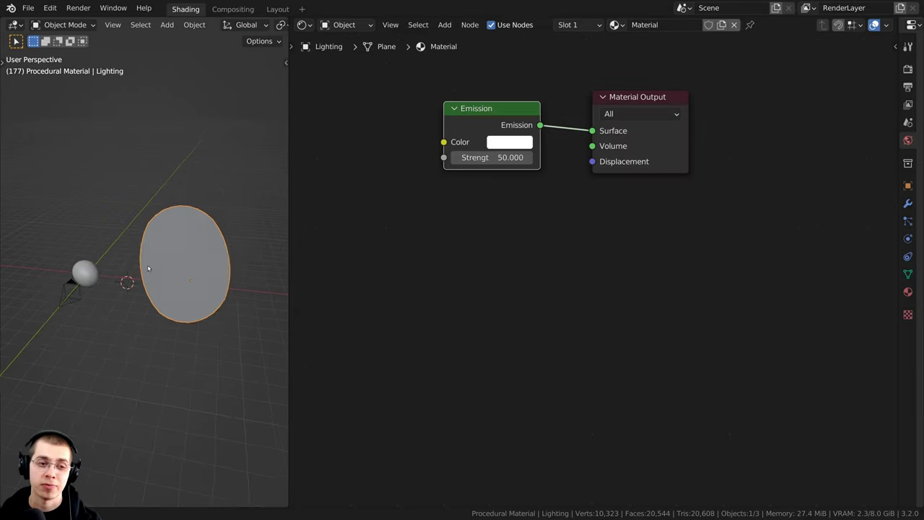
{"action": "middle_click_drag", "start_coordinate": [148, 269], "coordinate": [90, 270]}
{"action": "middle_click_drag", "start_coordinate": [181, 218], "coordinate": [171, 247]}
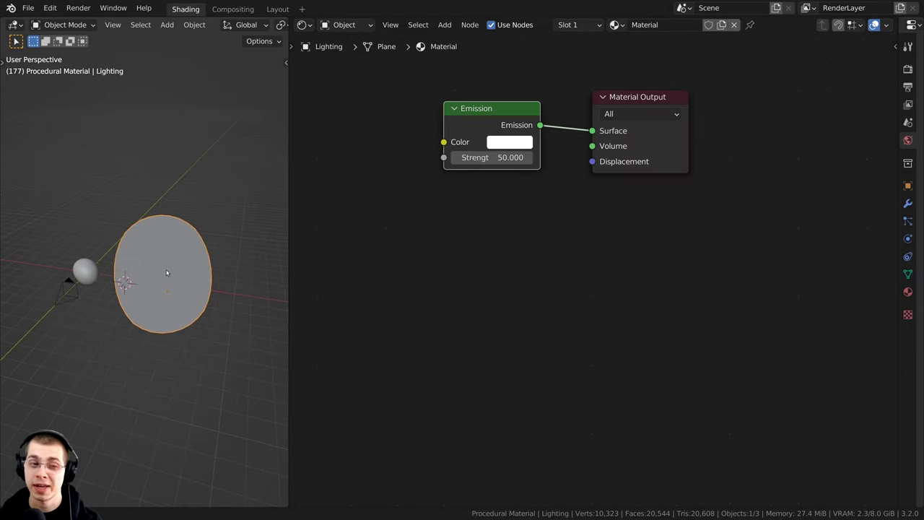
{"action": "key", "text": "Tab"}
{"action": "key", "text": "Tab"}
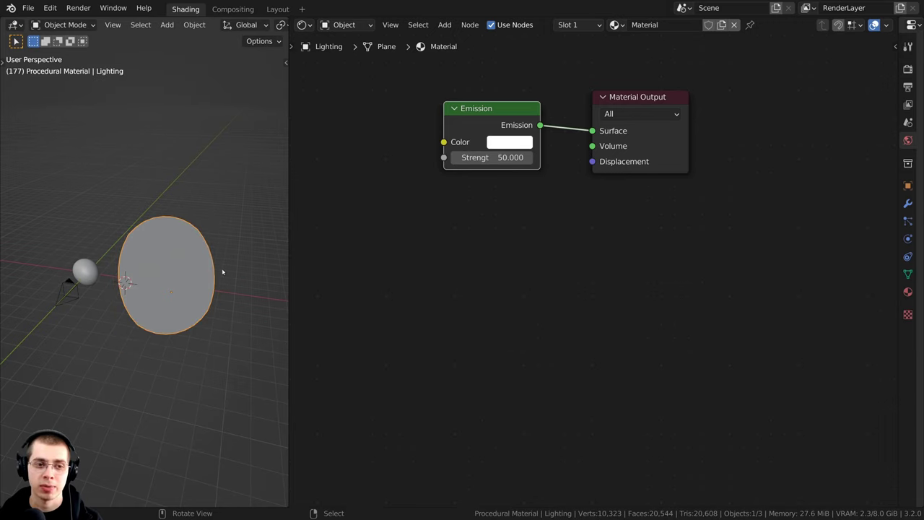
{"action": "scroll", "coordinate": [533, 237], "scroll_direction": "up", "scroll_amount": 1}
{"action": "middle_click_drag", "start_coordinate": [533, 238], "coordinate": [574, 327]}
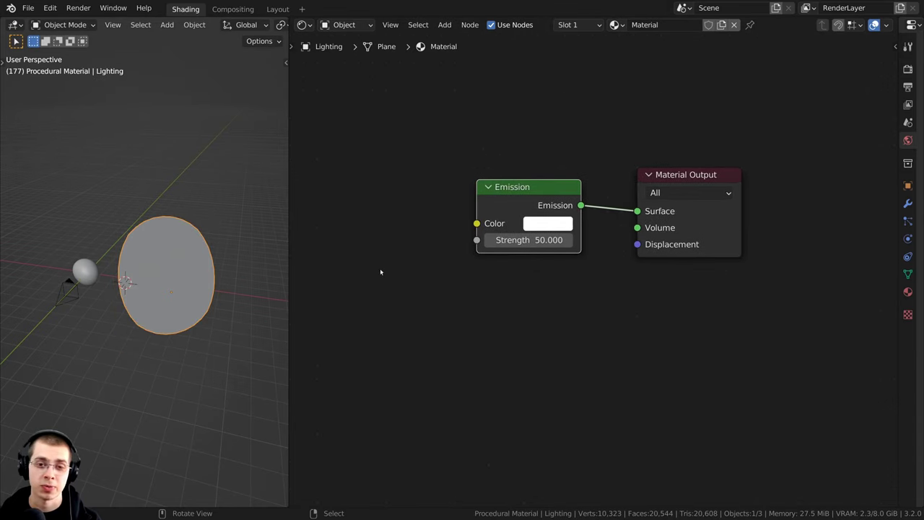
{"action": "scroll", "coordinate": [382, 272], "scroll_direction": "up", "scroll_amount": 4}
{"action": "left_click_drag", "start_coordinate": [469, 198], "coordinate": [481, 198]}
{"action": "left_click_drag", "start_coordinate": [507, 167], "coordinate": [518, 167]}
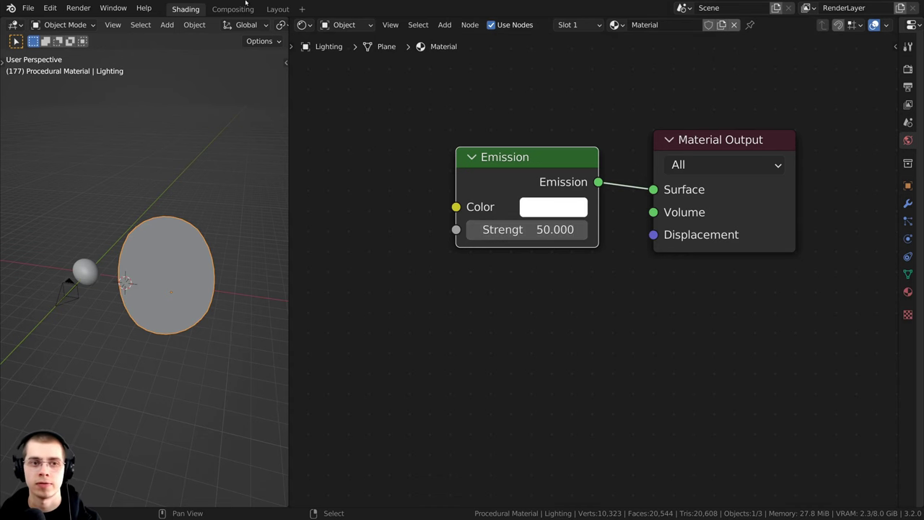
- Enlarge the properties area and examine the Machine Shop 02 world's surface settings and environment image against the rendered object
{"action": "left_click_drag", "start_coordinate": [894, 289], "coordinate": [634, 289]}
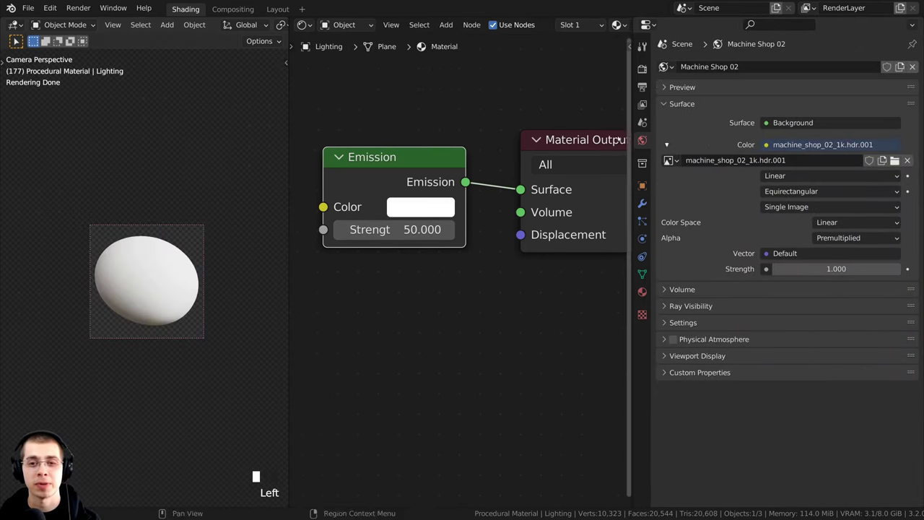
{"action": "scroll", "coordinate": [550, 176], "scroll_direction": "down", "scroll_amount": 2}
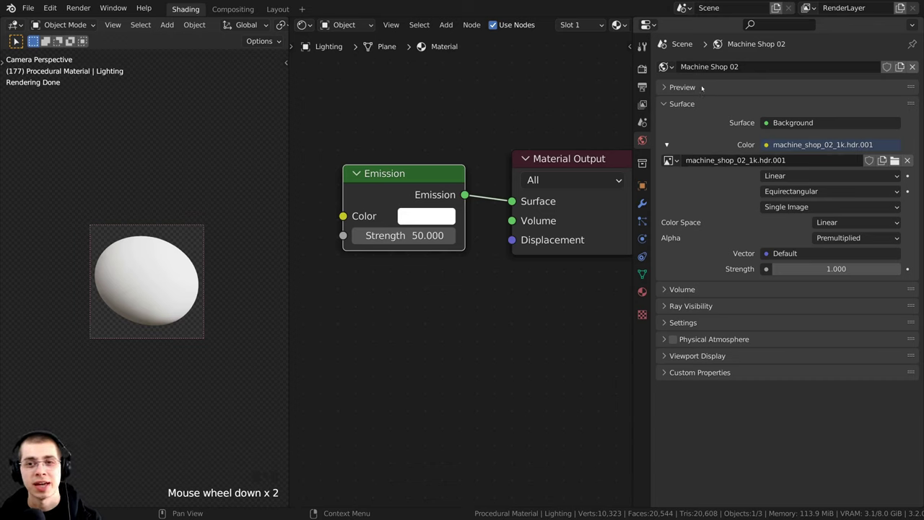
{"action": "left_click", "coordinate": [689, 68]}
{"action": "left_click", "coordinate": [759, 68]}
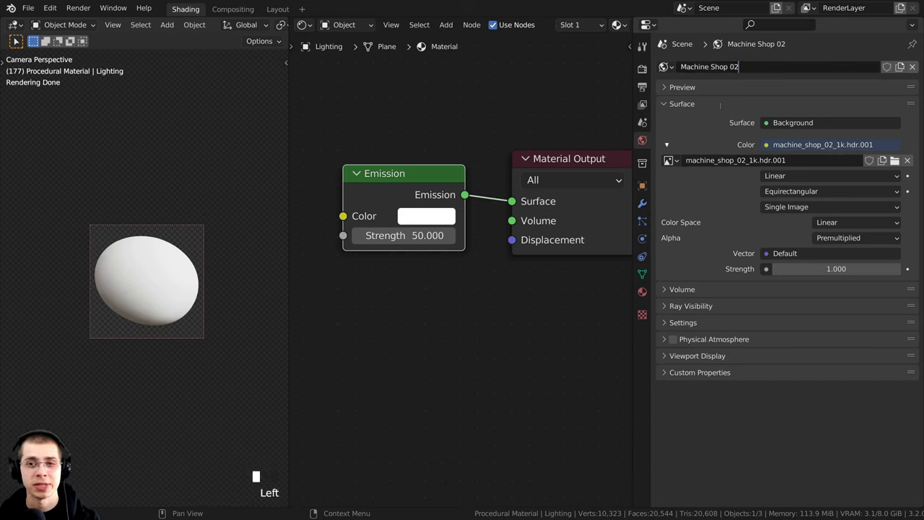
{"action": "left_click", "coordinate": [726, 107]}
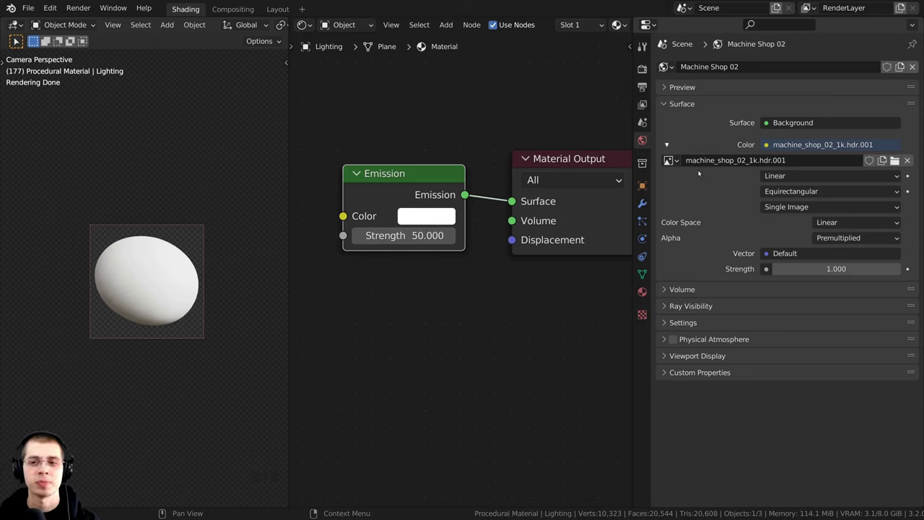
{"action": "left_click", "coordinate": [767, 146]}
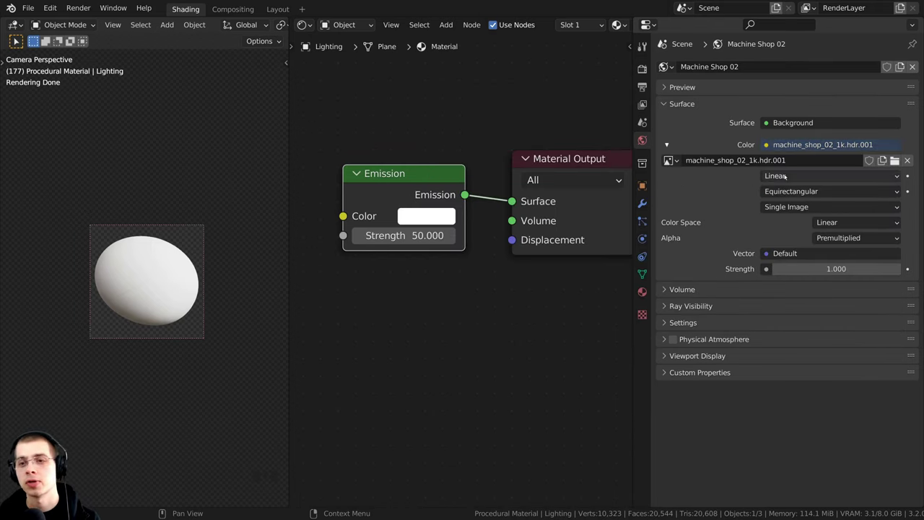
{"action": "left_click", "coordinate": [753, 162]}
{"action": "left_click", "coordinate": [752, 163]}
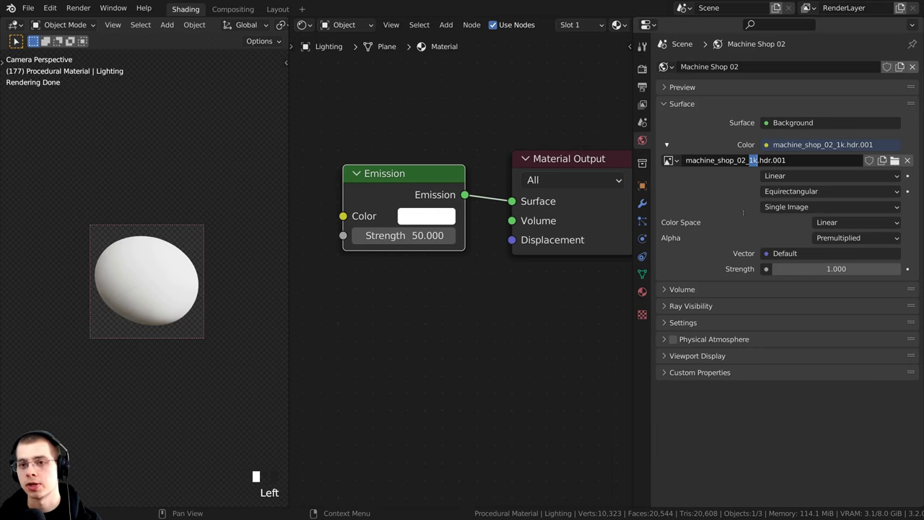
{"action": "scroll", "coordinate": [175, 376], "scroll_direction": "up", "scroll_amount": 2}
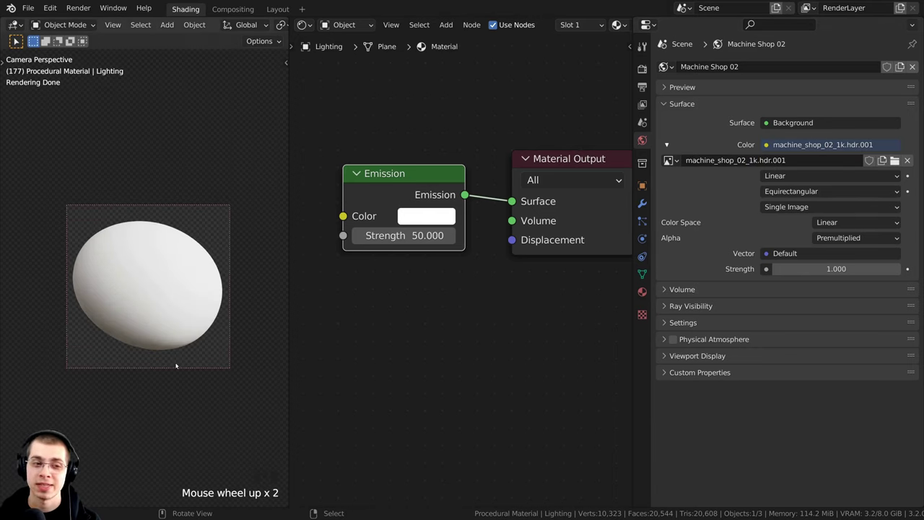
{"action": "scroll", "coordinate": [177, 366], "scroll_direction": "up", "scroll_amount": 1}
- Narrow the properties area and examine the Displacement node in the icosphere's Procedural material
{"action": "left_click_drag", "start_coordinate": [636, 228], "coordinate": [718, 227]}
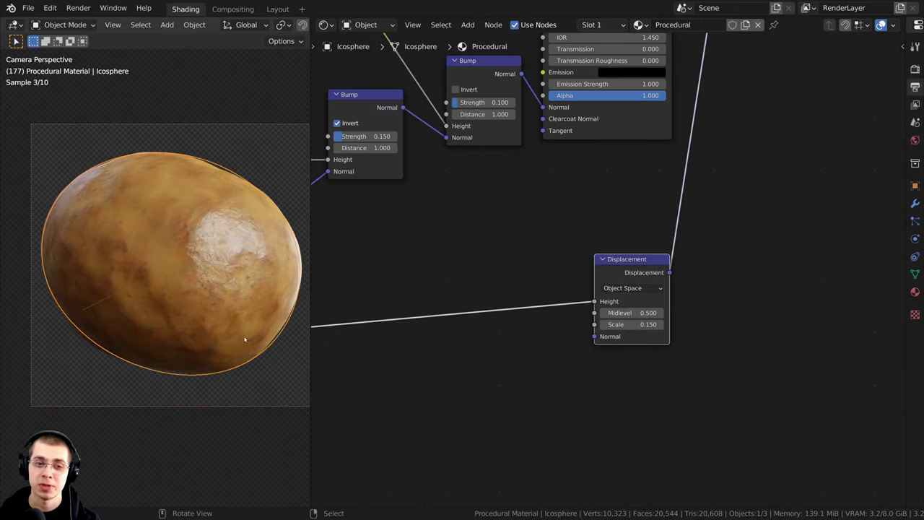
{"action": "scroll", "coordinate": [645, 267], "scroll_direction": "down", "scroll_amount": 1}
{"action": "middle_click_drag", "start_coordinate": [635, 254], "coordinate": [578, 283]}
{"action": "left_click_drag", "start_coordinate": [560, 300], "coordinate": [543, 273]}
{"action": "scroll", "coordinate": [542, 272], "scroll_direction": "up", "scroll_amount": 2}
{"action": "left_click", "coordinate": [195, 150]}
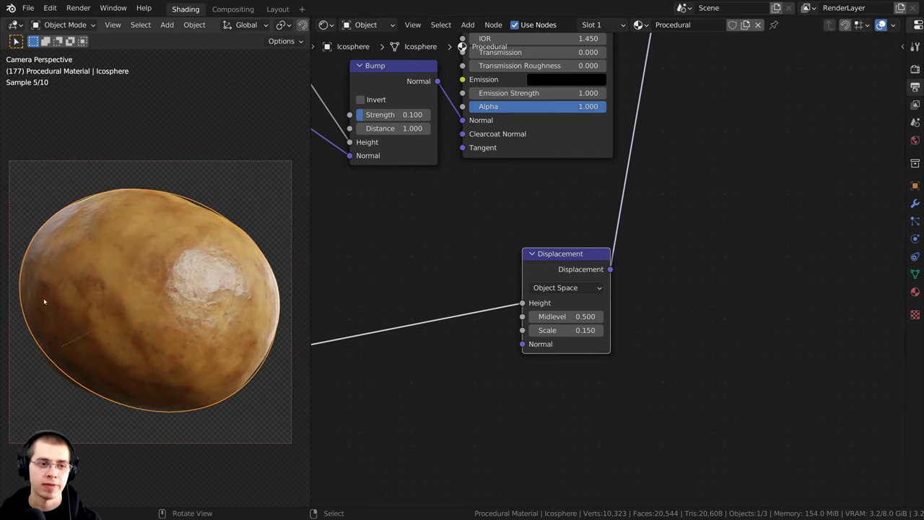
- Examine the rendered surface up close, comparing its displaced edge with the icosphere's original outline
{"action": "scroll", "coordinate": [173, 322], "scroll_direction": "up", "scroll_amount": 1}
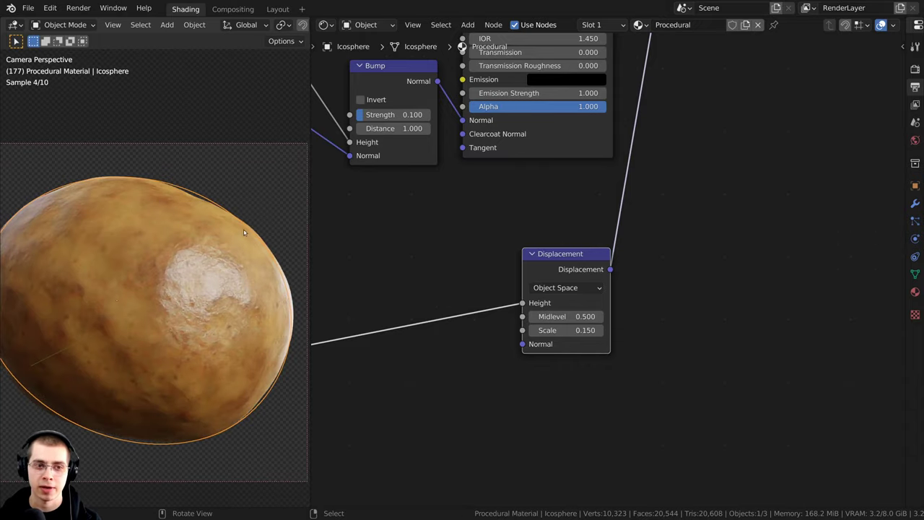
{"action": "middle_click_drag", "start_coordinate": [242, 249], "coordinate": [231, 295], "text": "shift"}
{"action": "scroll", "coordinate": [232, 295], "scroll_direction": "up", "scroll_amount": 3}
{"action": "scroll", "coordinate": [231, 295], "scroll_direction": "up", "scroll_amount": 2}
{"action": "middle_click_drag", "start_coordinate": [202, 177], "coordinate": [169, 160], "text": "shift"}
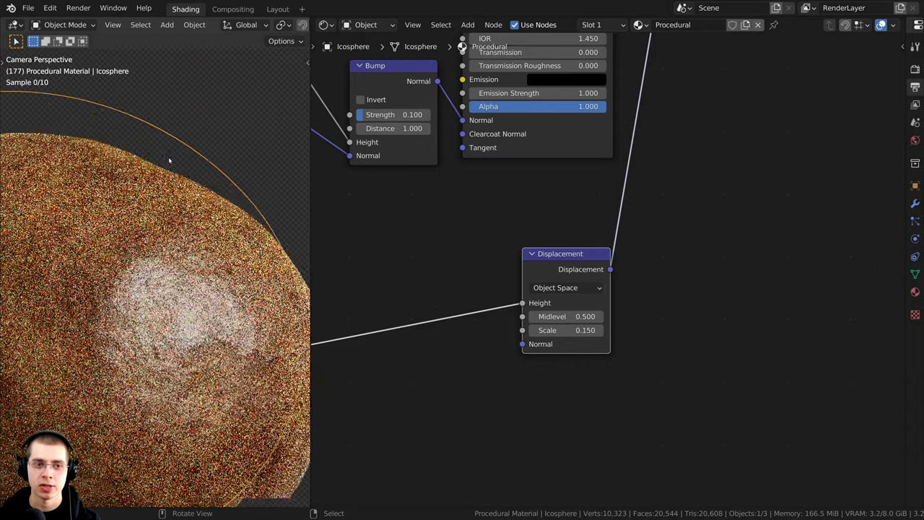
- Reposition the Displacement node slightly higher beneath the main shader node
{"action": "left_click_drag", "start_coordinate": [540, 276], "coordinate": [557, 258]}
{"action": "scroll", "coordinate": [504, 226], "scroll_direction": "down", "scroll_amount": 1}
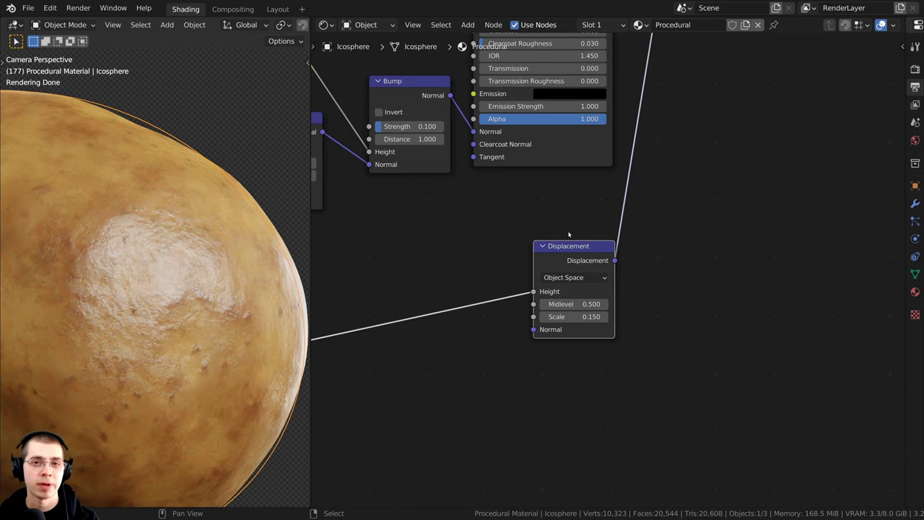
{"action": "middle_click_drag", "start_coordinate": [582, 243], "coordinate": [588, 250]}
{"action": "scroll", "coordinate": [585, 251], "scroll_direction": "down", "scroll_amount": 1}
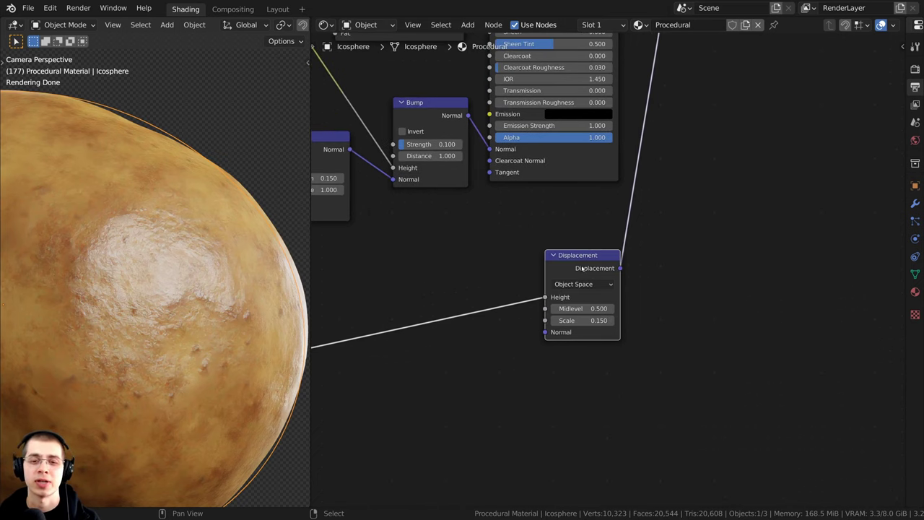
{"action": "left_click_drag", "start_coordinate": [582, 268], "coordinate": [584, 247]}
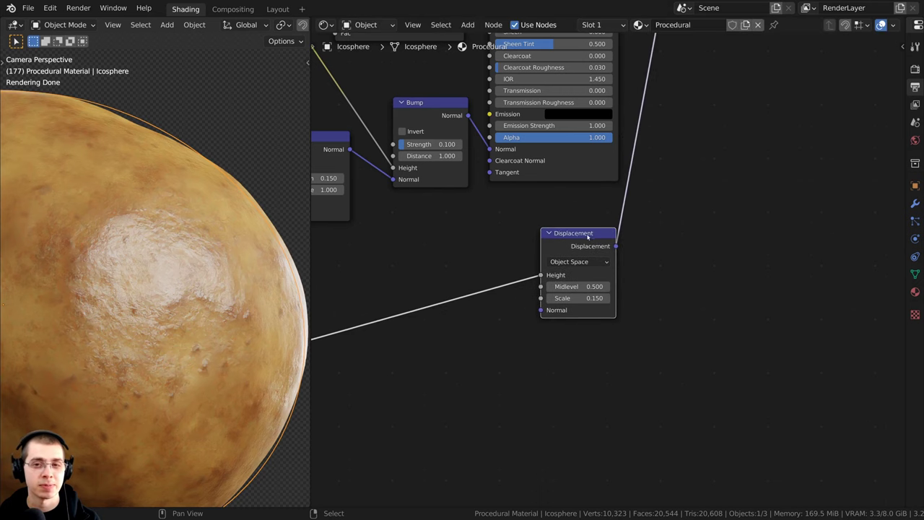
{"action": "scroll", "coordinate": [570, 247], "scroll_direction": "down", "scroll_amount": 3}
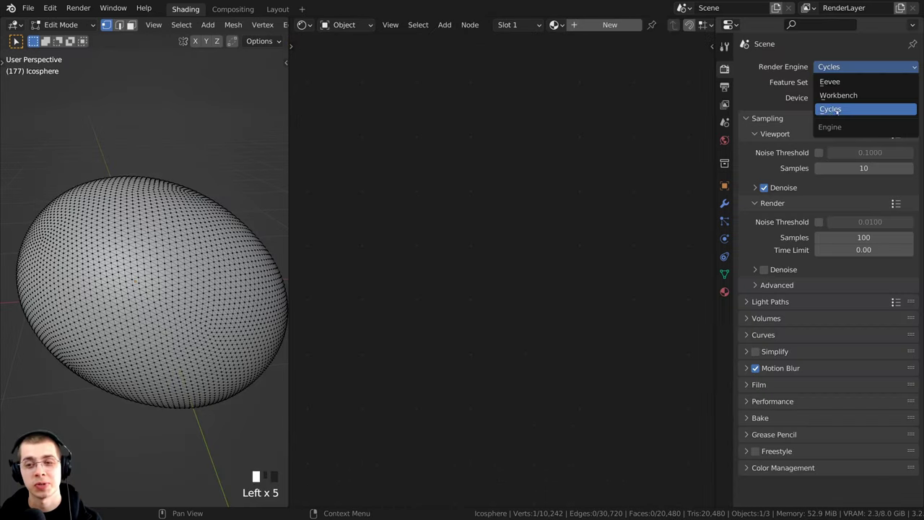
- Set the render engine to Cycles and widen the 3D viewport
{"action": "left_click", "coordinate": [859, 112]}
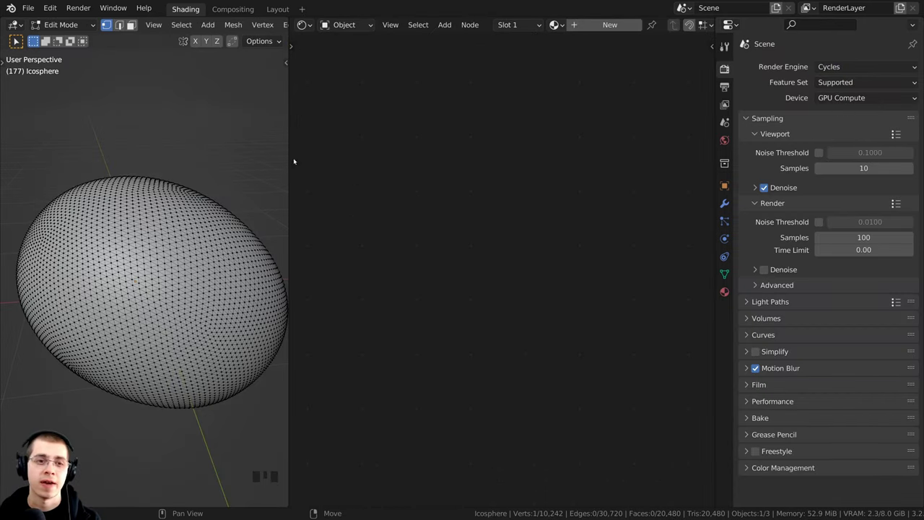
{"action": "left_click_drag", "start_coordinate": [290, 156], "coordinate": [385, 168]}
- Examine the density of the icosphere's mesh in Edit Mode, selecting all vertices and clearing the selection
{"action": "middle_click_drag", "start_coordinate": [266, 280], "coordinate": [255, 265]}
{"action": "key", "text": "a"}
{"action": "key", "text": "a"}
{"action": "key", "text": "a"}
{"action": "middle_click_drag", "start_coordinate": [169, 270], "coordinate": [221, 230]}
{"action": "middle_click_drag", "start_coordinate": [220, 229], "coordinate": [223, 250], "text": "shift"}
{"action": "scroll", "coordinate": [234, 205], "scroll_direction": "up", "scroll_amount": 1}
{"action": "scroll", "coordinate": [233, 205], "scroll_direction": "up", "scroll_amount": 1}
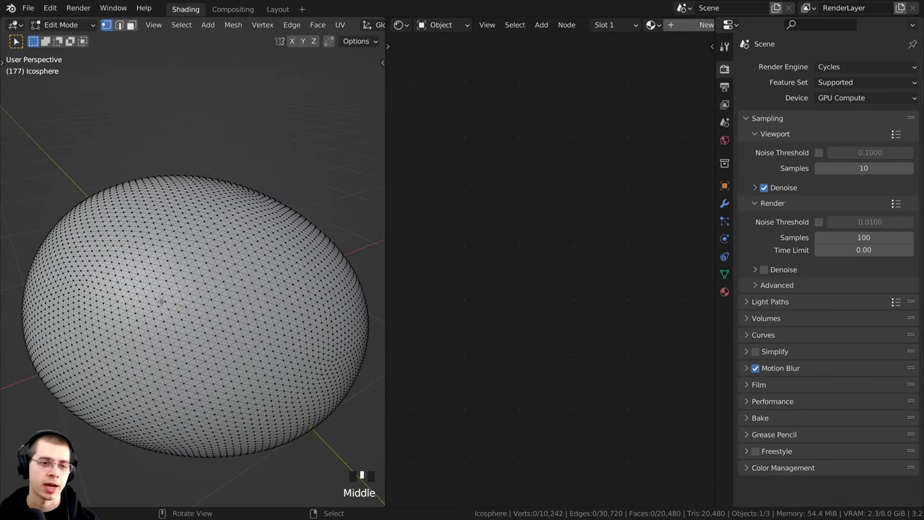
{"action": "middle_click_drag", "start_coordinate": [161, 300], "coordinate": [145, 293], "text": "shift"}
{"action": "key", "text": "a"}
{"action": "key", "text": "a"}
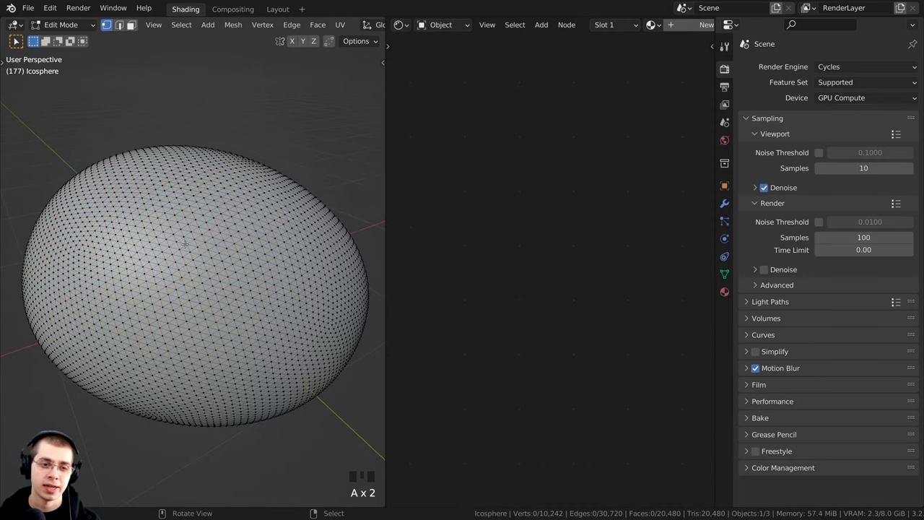
{"action": "right_click", "coordinate": [183, 262]}
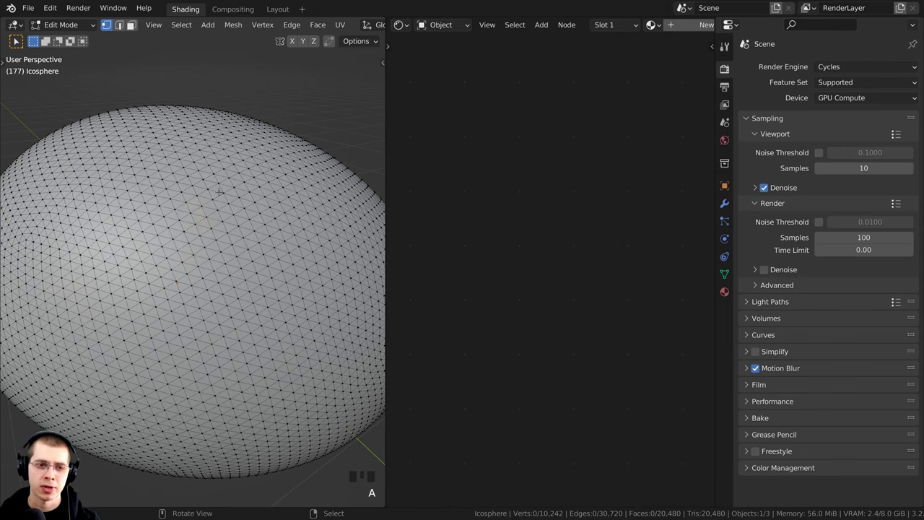
- Clear the mesh selection, return the icosphere to Object Mode and view it through the camera
{"action": "key", "text": "a"}
{"action": "key", "text": "a"}
{"action": "key", "text": "a"}
{"action": "key", "text": "Tab"}
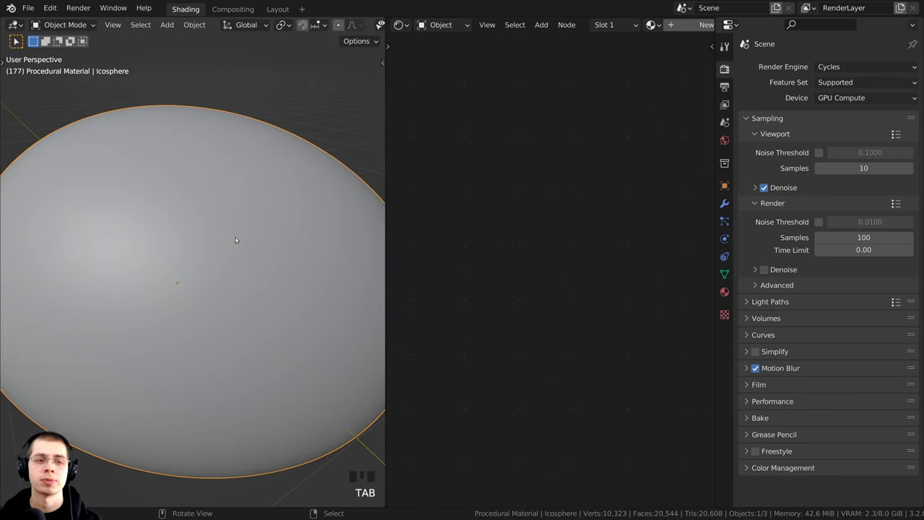
{"action": "key", "text": "KP_0"}
{"action": "scroll", "coordinate": [236, 237], "scroll_direction": "up", "scroll_amount": 5}
{"action": "left_click", "coordinate": [184, 10]}
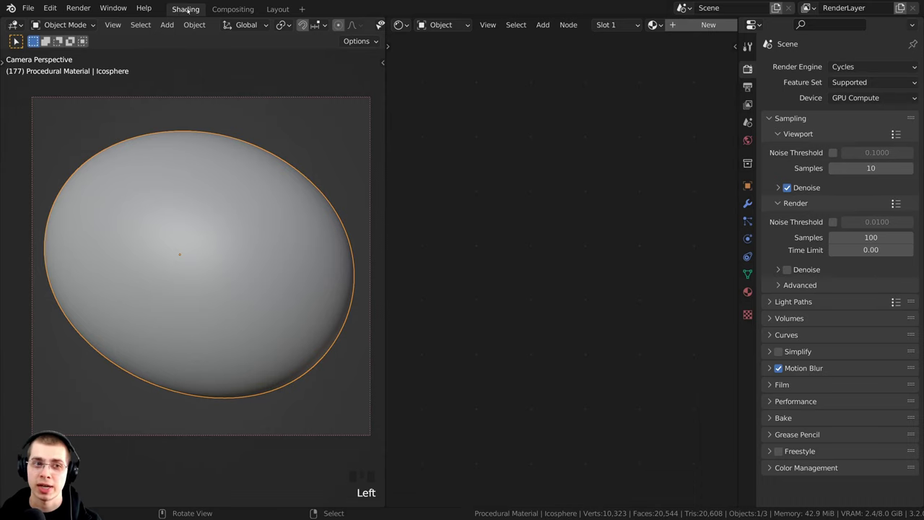
- Switch the 3D viewport to Rendered shading, then narrow it with the whole camera frame fitted inside
{"action": "key", "text": "z"}
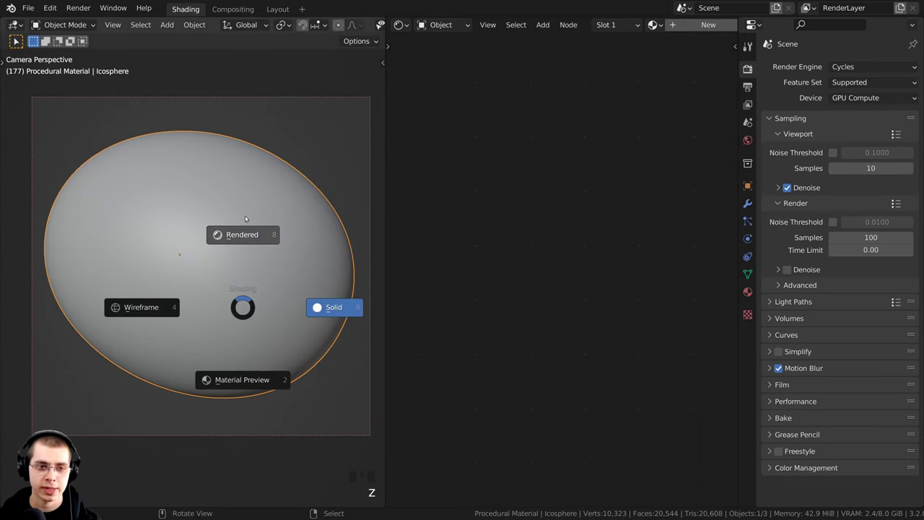
{"action": "left_click", "coordinate": [343, 185]}
{"action": "mouse_move", "coordinate": [386, 162]}
{"action": "left_mouse_down"}
{"action": "mouse_move", "coordinate": [185, 166]}
{"action": "mouse_move", "coordinate": [224, 185]}
{"action": "left_mouse_up"}
{"action": "scroll", "coordinate": [166, 200], "scroll_direction": "down", "scroll_amount": 2}
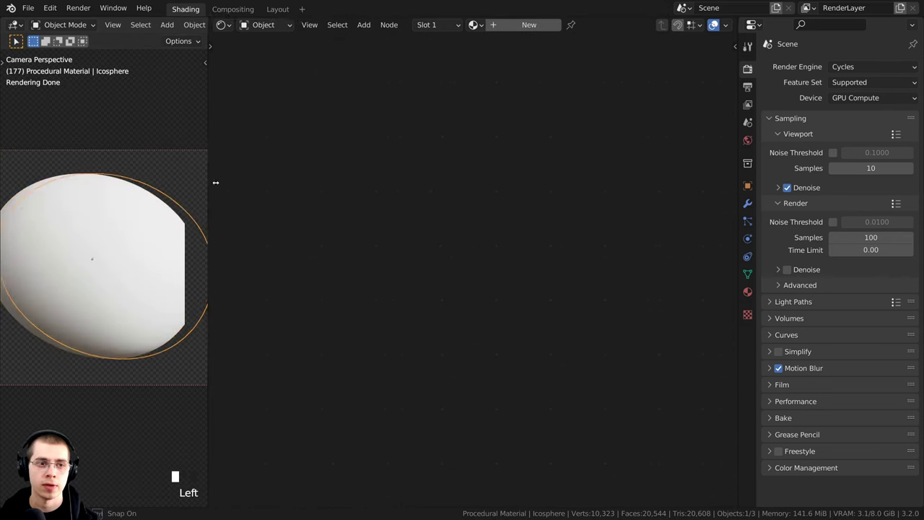
{"action": "scroll", "coordinate": [159, 285], "scroll_direction": "down", "scroll_amount": 1}
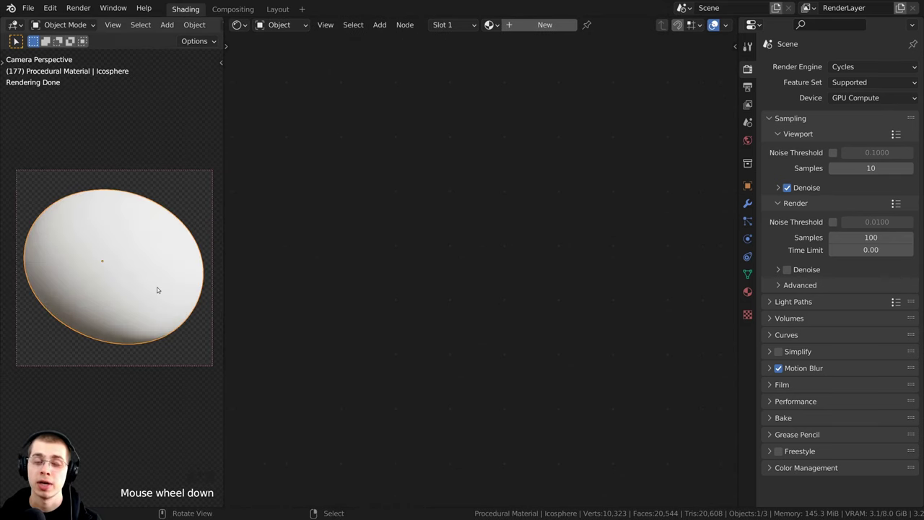
{"action": "middle_click_drag", "start_coordinate": [158, 290], "coordinate": [205, 271], "text": "shift"}
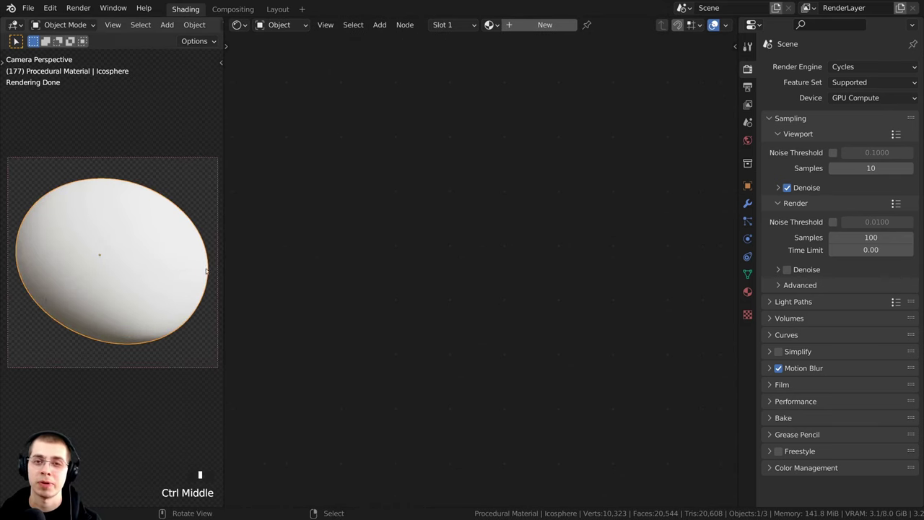
- Create a new material on the icosphere and name it "Procedural Potato"
{"action": "left_click", "coordinate": [239, 26]}
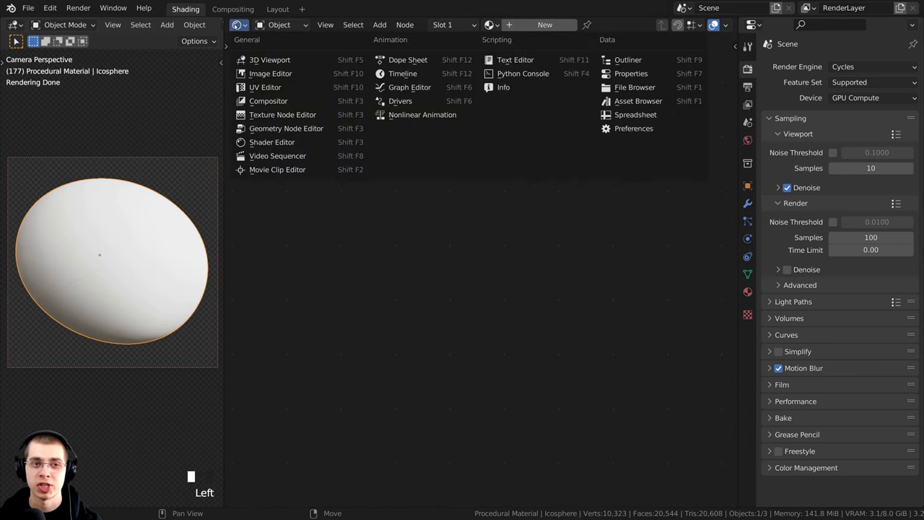
{"action": "left_click", "coordinate": [516, 26]}
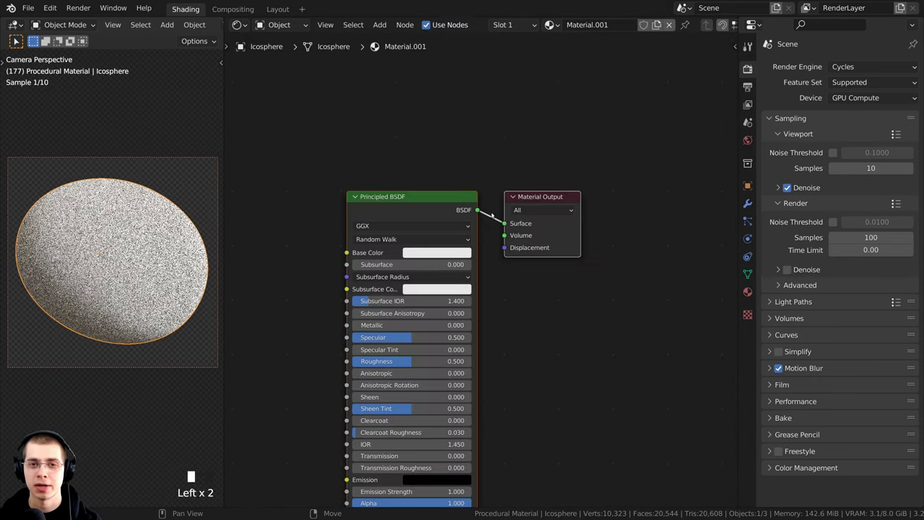
{"action": "left_click", "coordinate": [589, 25]}
{"action": "key", "text": "BackSpace"}
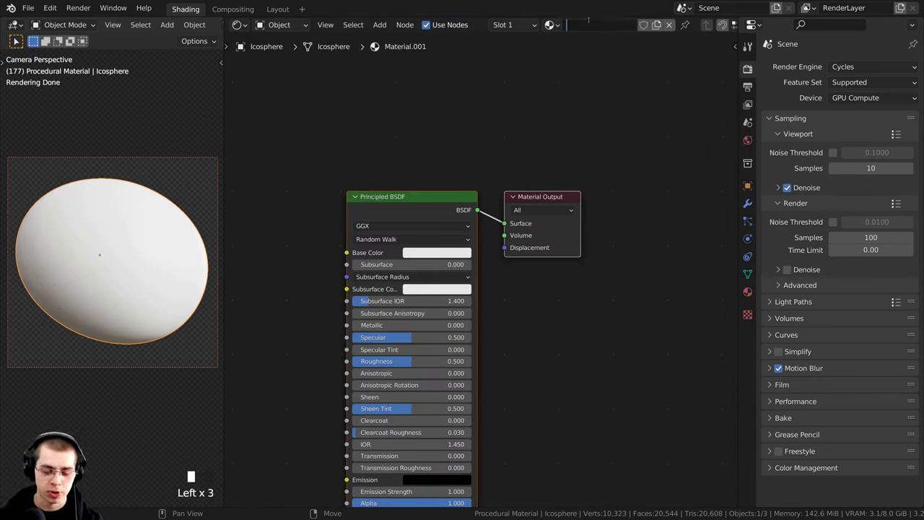
{"action": "type", "text": "Procedural Potato"}
{"action": "key", "text": "Return"}
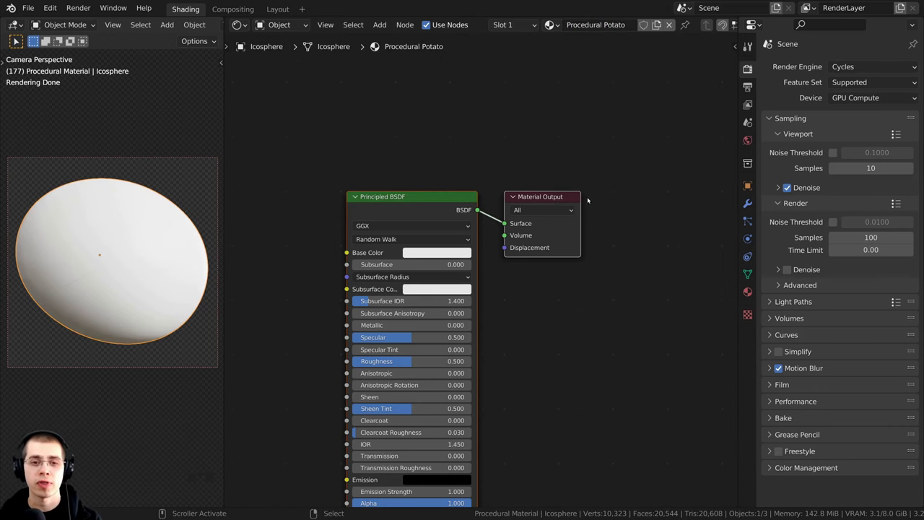
- Set the material's surface displacement method to Displacement and Bump in the material settings
{"action": "middle_click_drag", "start_coordinate": [587, 196], "coordinate": [647, 127]}
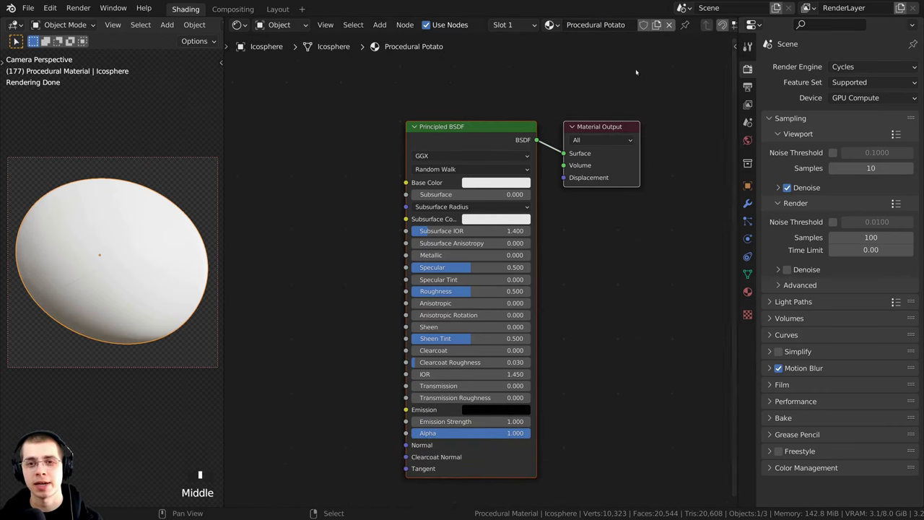
{"action": "left_click", "coordinate": [747, 293]}
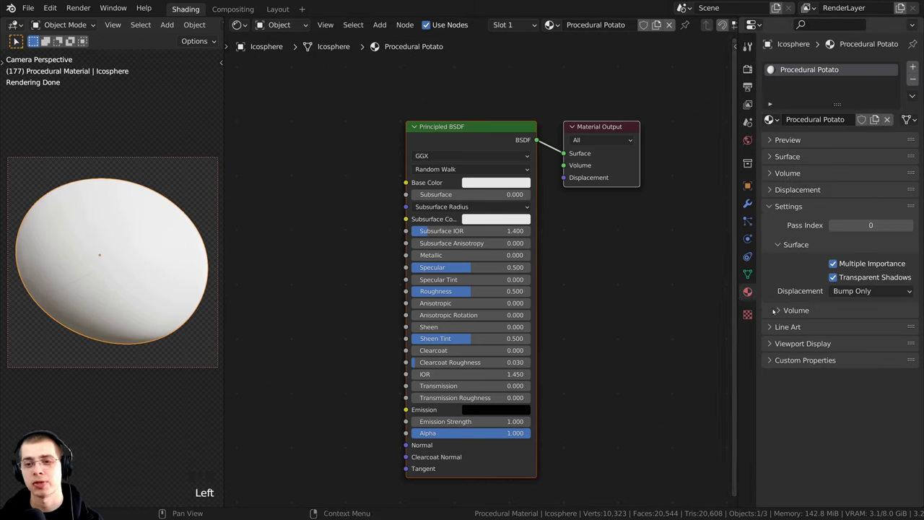
{"action": "left_click", "coordinate": [772, 208]}
{"action": "left_click", "coordinate": [772, 208]}
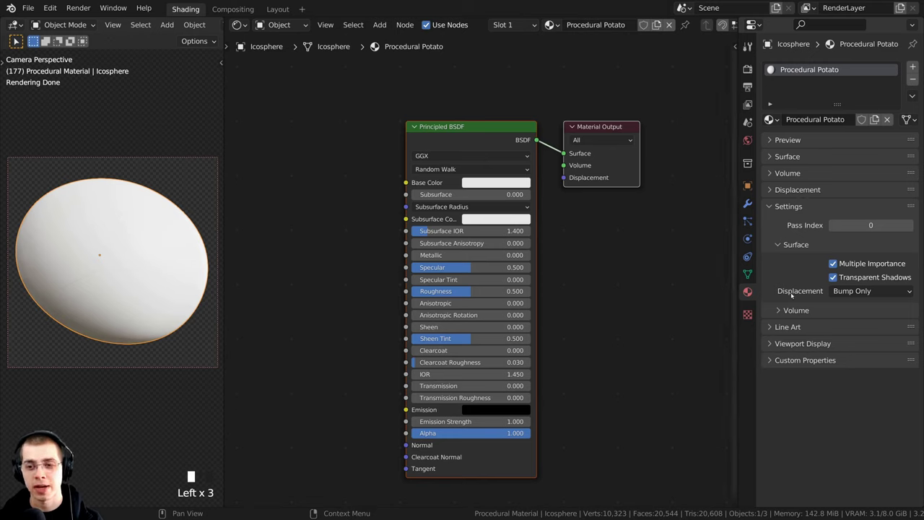
{"action": "left_click", "coordinate": [843, 292]}
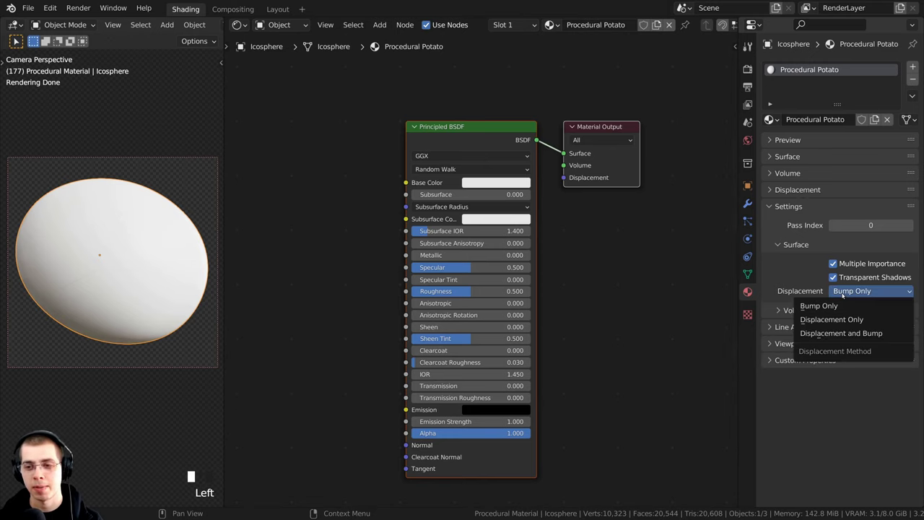
{"action": "left_click", "coordinate": [837, 335]}
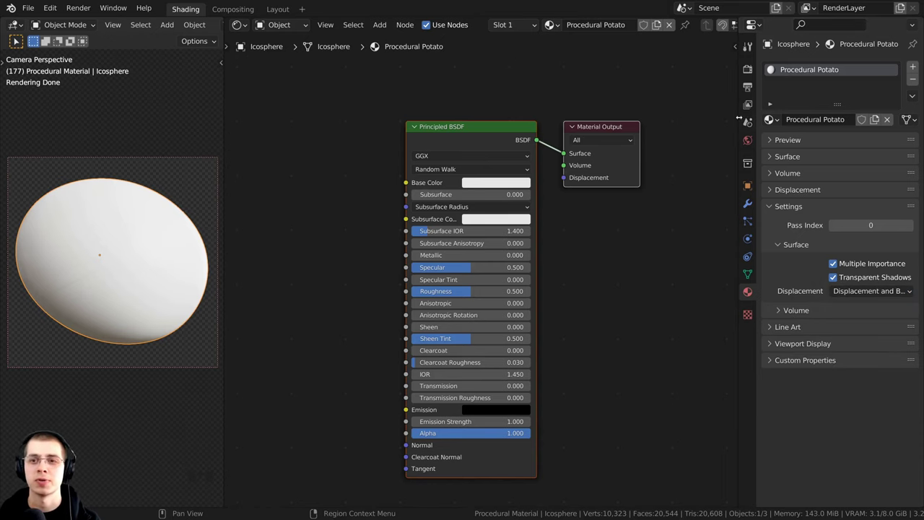
- Widen the shader editor by shrinking the properties area, leaving free space before the Principled BSDF node
{"action": "left_click_drag", "start_coordinate": [740, 117], "coordinate": [906, 137]}
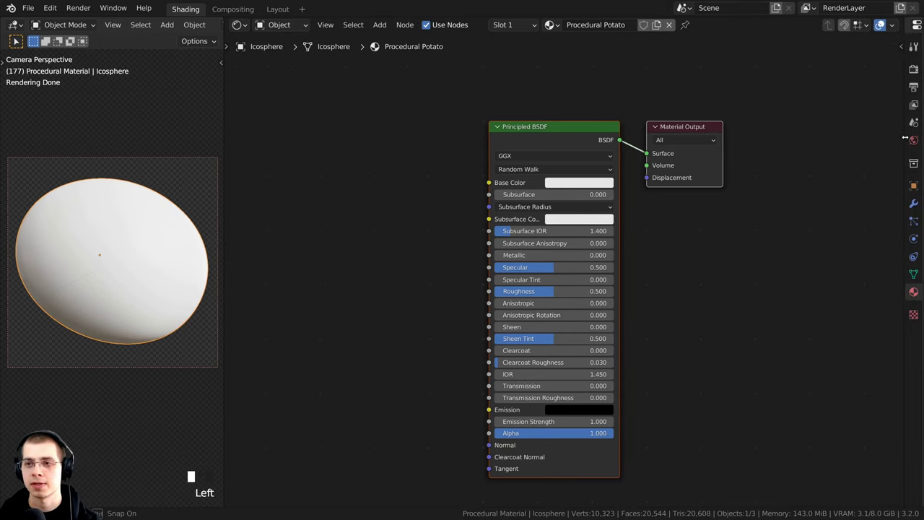
{"action": "scroll", "coordinate": [614, 252], "scroll_direction": "down", "scroll_amount": 2}
{"action": "middle_click_drag", "start_coordinate": [608, 248], "coordinate": [696, 221]}
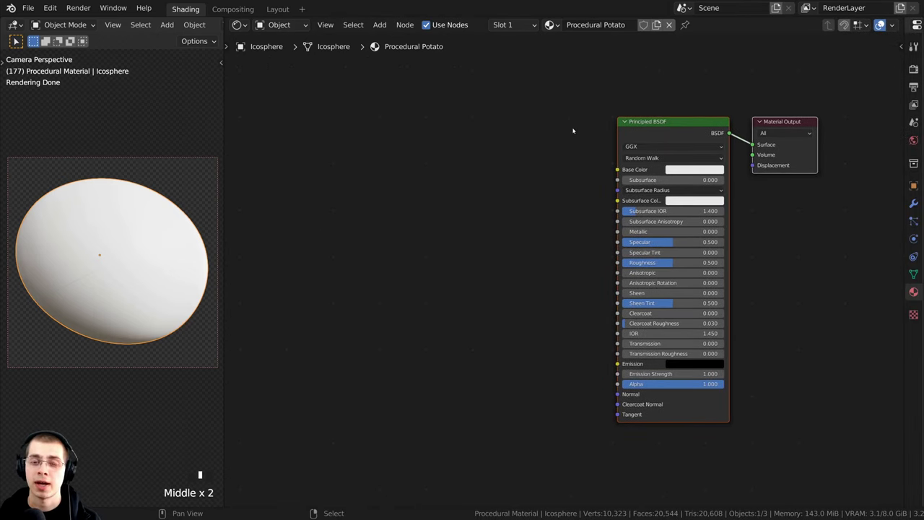
{"action": "left_click", "coordinate": [672, 133]}
{"action": "middle_click_drag", "start_coordinate": [681, 136], "coordinate": [705, 143]}
{"action": "middle_click_drag", "start_coordinate": [512, 209], "coordinate": [521, 210]}
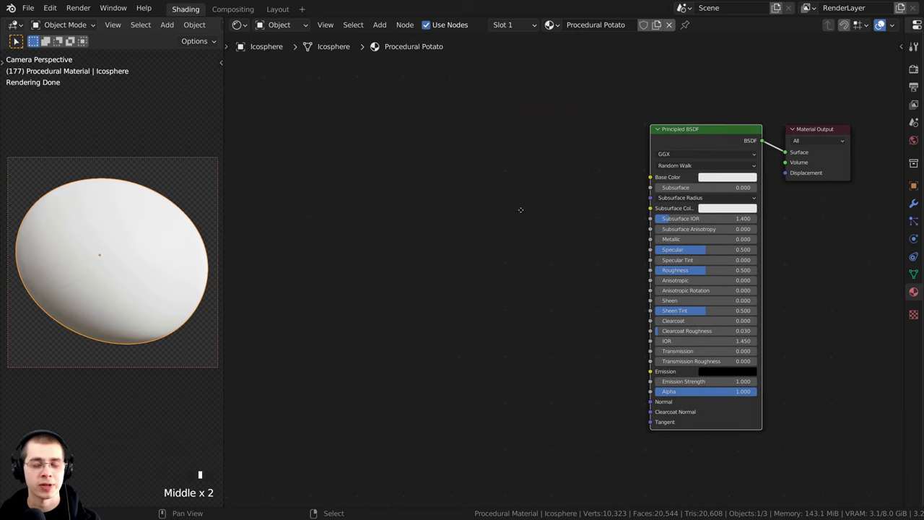
{"action": "middle_click_drag", "start_coordinate": [407, 226], "coordinate": [414, 227]}
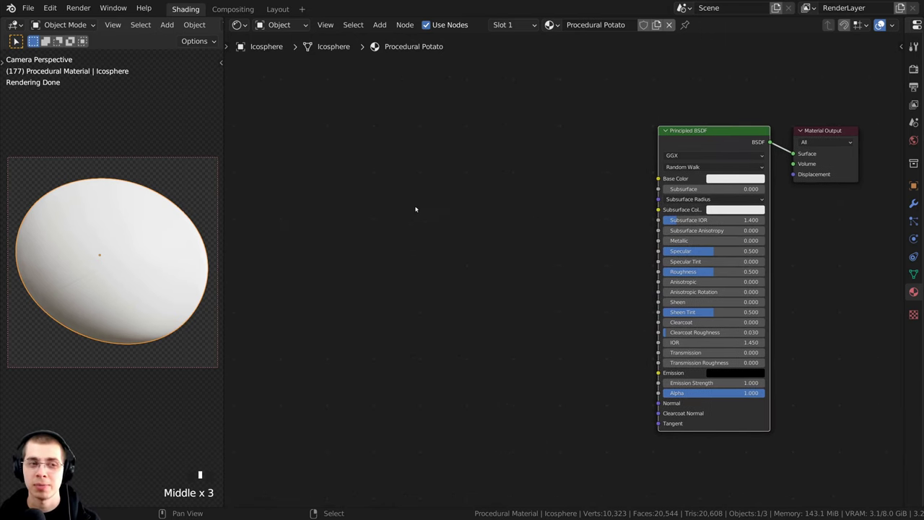
- Check in the Preferences that the Node Wrangler add-on is enabled
{"action": "left_click", "coordinate": [50, 8]}
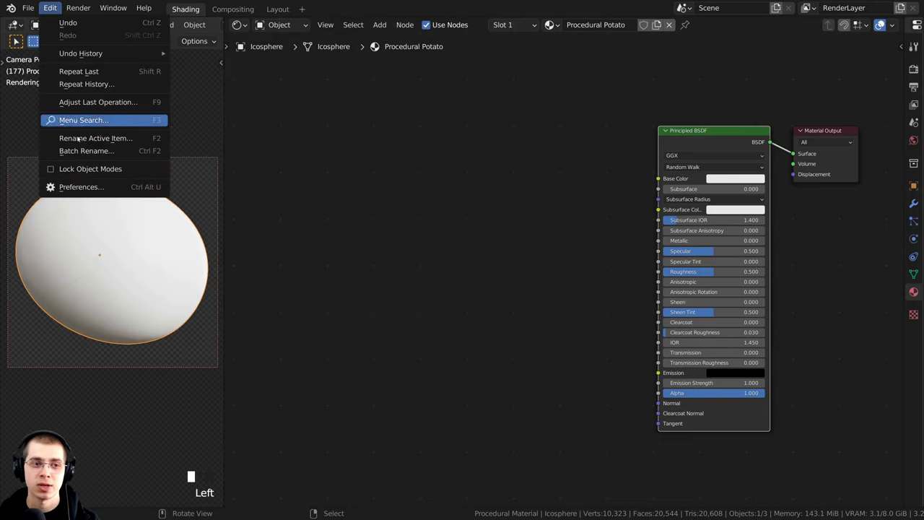
{"action": "left_click", "coordinate": [108, 187]}
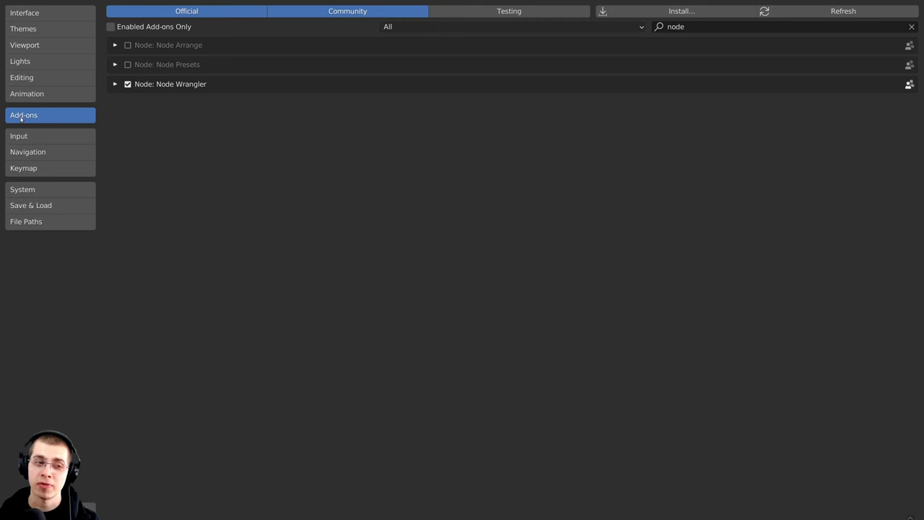
{"action": "left_click", "coordinate": [698, 29]}
{"action": "left_click_drag", "start_coordinate": [698, 28], "coordinate": [654, 28]}
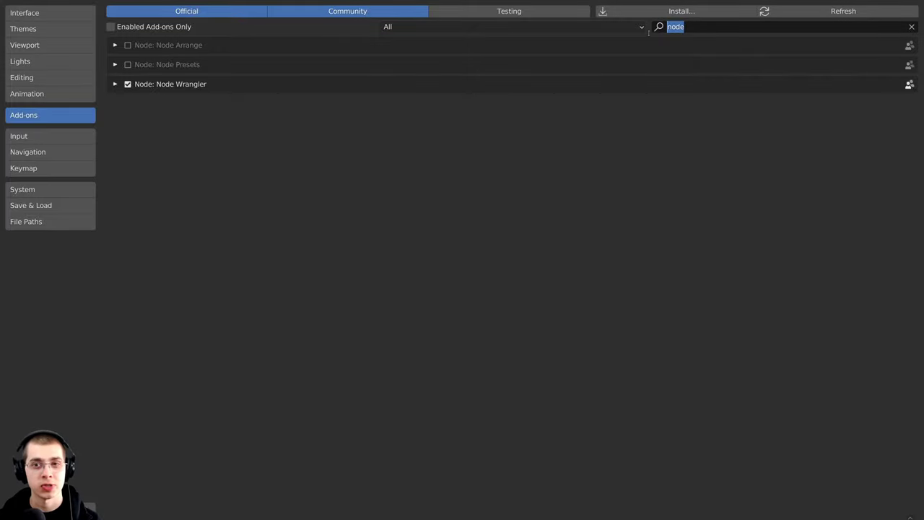
{"action": "left_click", "coordinate": [549, 123]}
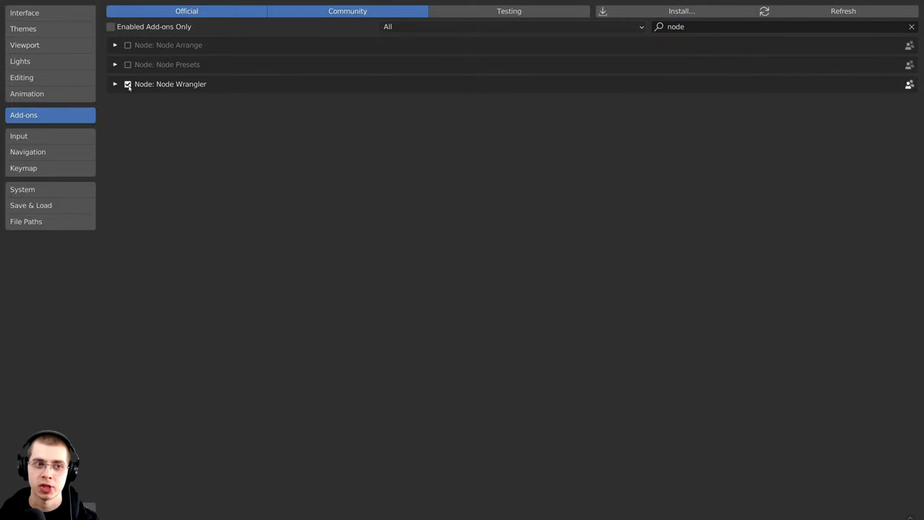
{"action": "left_click", "coordinate": [115, 84]}
{"action": "left_click", "coordinate": [115, 84]}
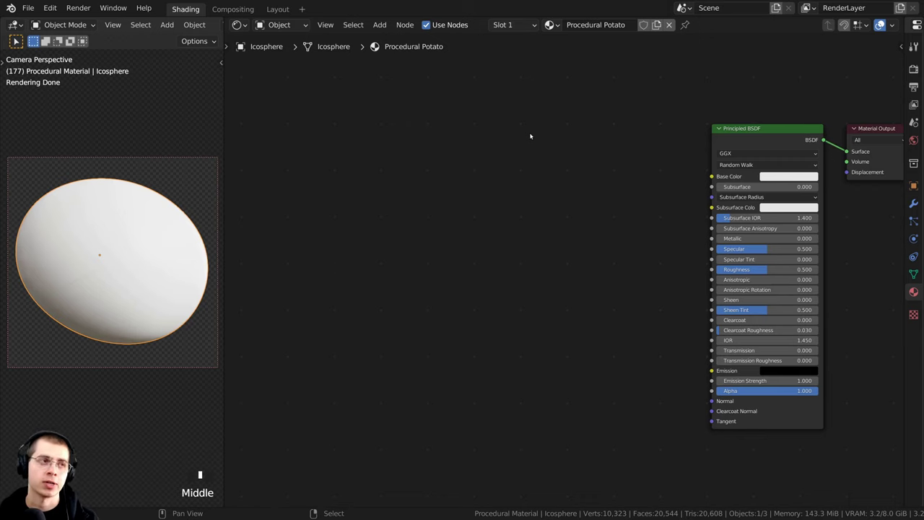
- Add a Musgrave Texture node in the empty space before the Principled BSDF node
{"action": "middle_click_drag", "start_coordinate": [530, 136], "coordinate": [523, 144]}
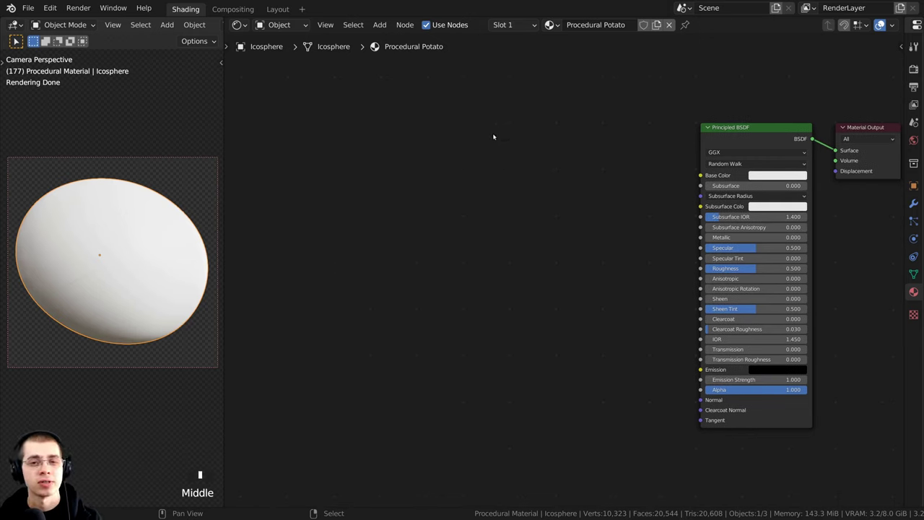
{"action": "key", "text": "shift+a"}
{"action": "left_click", "coordinate": [457, 132]}
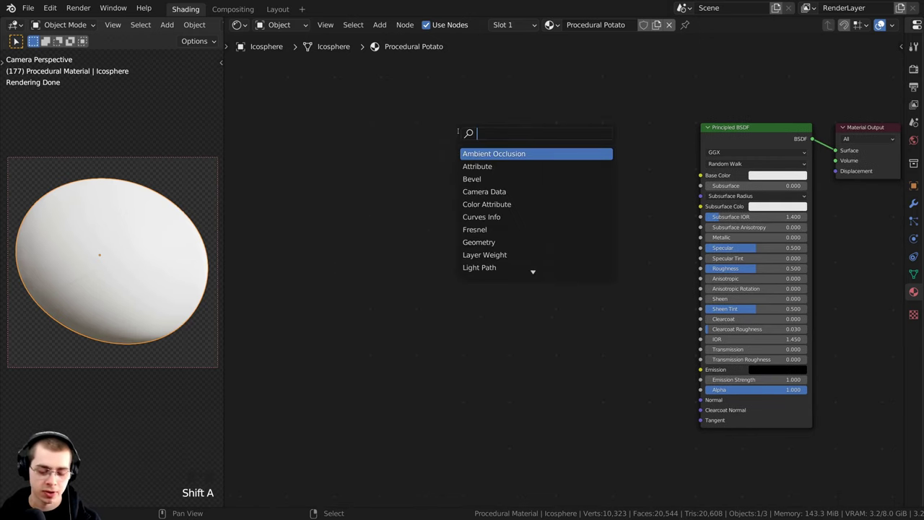
{"action": "type", "text": "mus"}
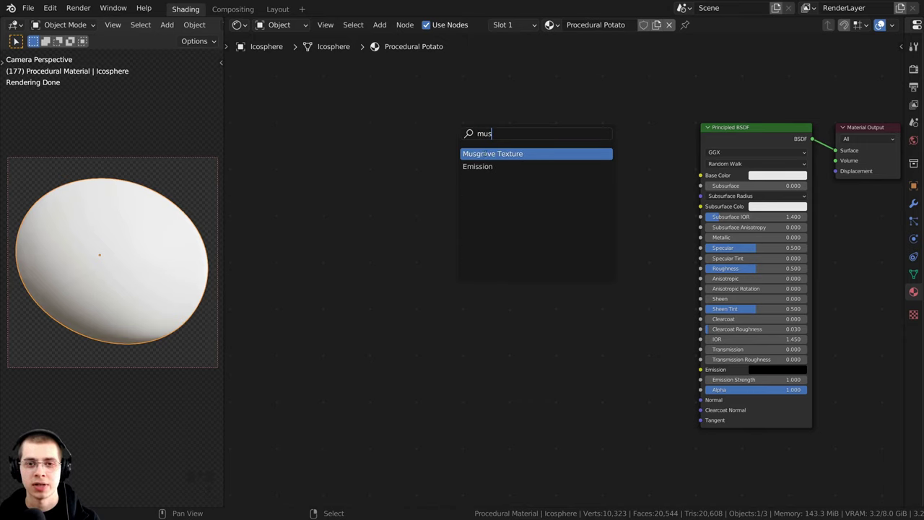
{"action": "left_click", "coordinate": [484, 154]}
{"action": "left_click", "coordinate": [447, 153]}
{"action": "key", "text": "ctrl+z"}
{"action": "key", "text": "ctrl+z"}
{"action": "key", "text": "ctrl+z"}
{"action": "key", "text": "ctrl+z"}
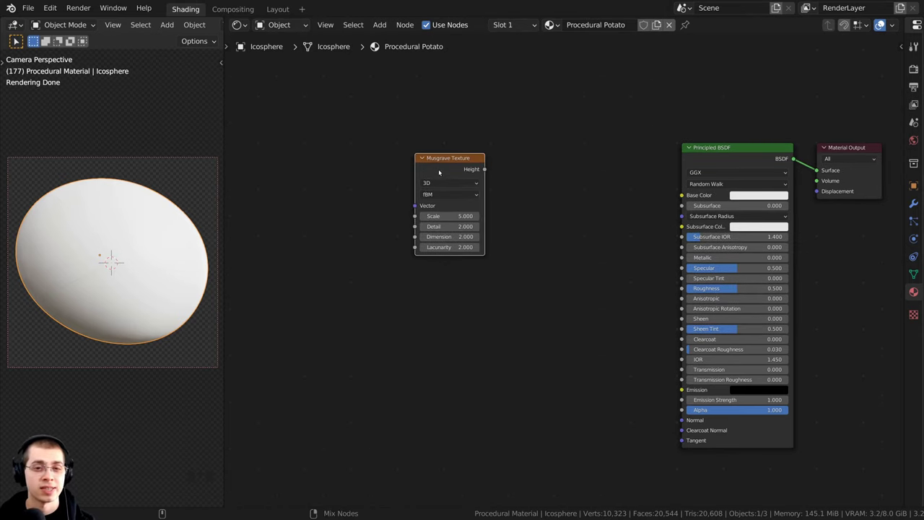
- Preview the Musgrave Texture's Height output directly on the icosphere using Node Wrangler's viewer
{"action": "left_click", "coordinate": [440, 176], "text": "ctrl+shift"}
{"action": "left_click", "coordinate": [702, 158], "text": "ctrl+shift"}
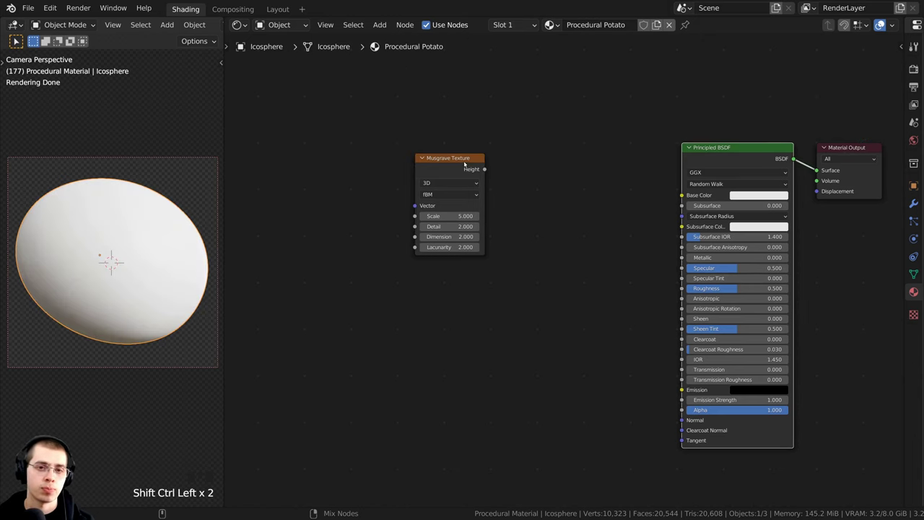
{"action": "left_click", "coordinate": [470, 170], "text": "ctrl+shift"}
{"action": "left_click_drag", "start_coordinate": [428, 173], "coordinate": [424, 166]}
{"action": "middle_click_drag", "start_coordinate": [309, 202], "coordinate": [354, 221]}
{"action": "scroll", "coordinate": [355, 221], "scroll_direction": "up", "scroll_amount": 2}
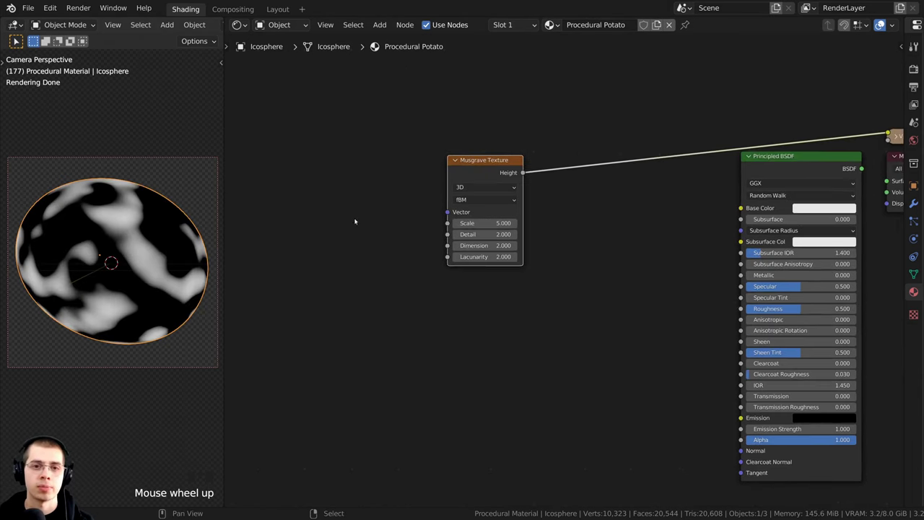
{"action": "left_click_drag", "start_coordinate": [464, 168], "coordinate": [467, 163]}
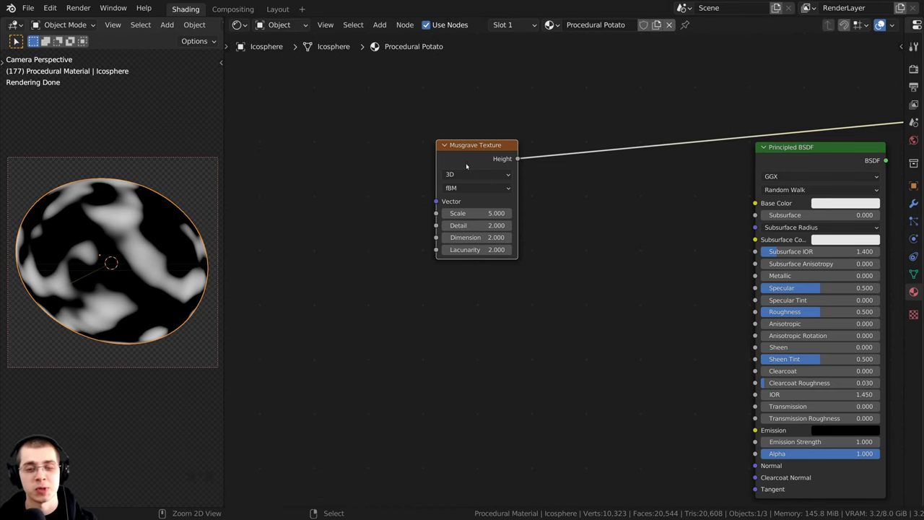
- Add Texture Coordinate and Mapping nodes to the Musgrave Texture, feeding the Mapping node's Vector from the Object output
{"action": "key", "text": "ctrl+t"}
{"action": "middle_click_drag", "start_coordinate": [230, 198], "coordinate": [364, 216]}
{"action": "key", "text": "a"}
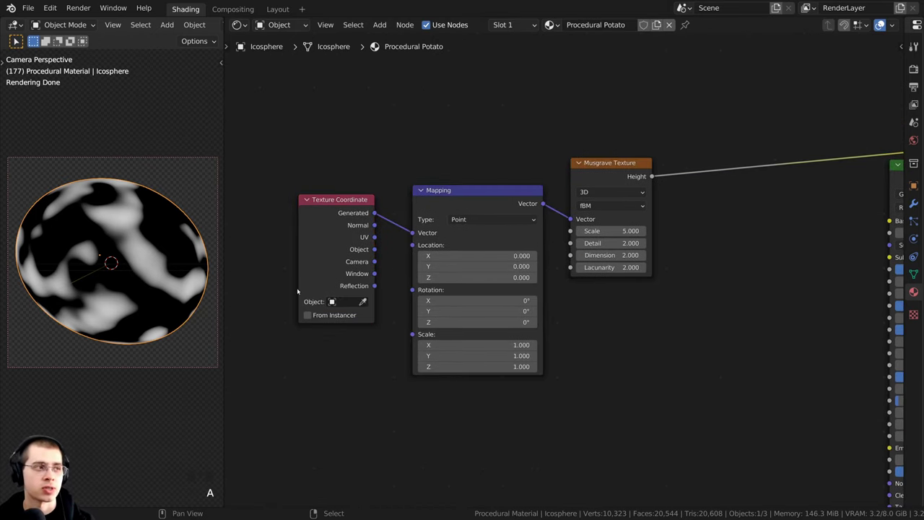
{"action": "middle_click_drag", "start_coordinate": [312, 254], "coordinate": [328, 219]}
{"action": "left_click_drag", "start_coordinate": [329, 220], "coordinate": [314, 212]}
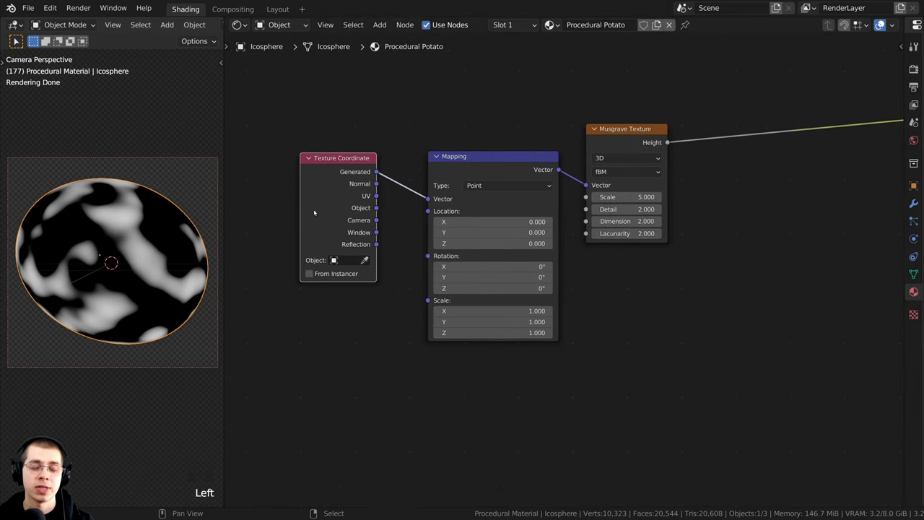
{"action": "scroll", "coordinate": [314, 213], "scroll_direction": "up", "scroll_amount": 4}
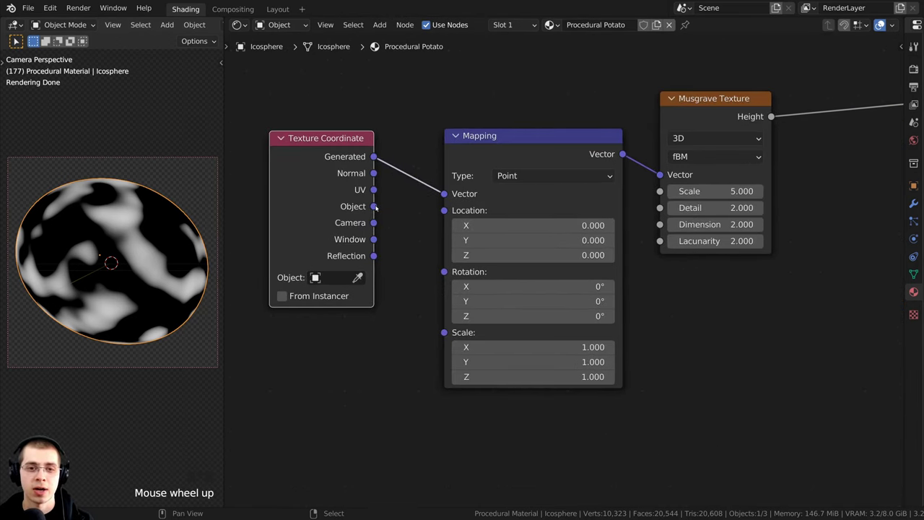
{"action": "left_click_drag", "start_coordinate": [376, 207], "coordinate": [443, 193]}
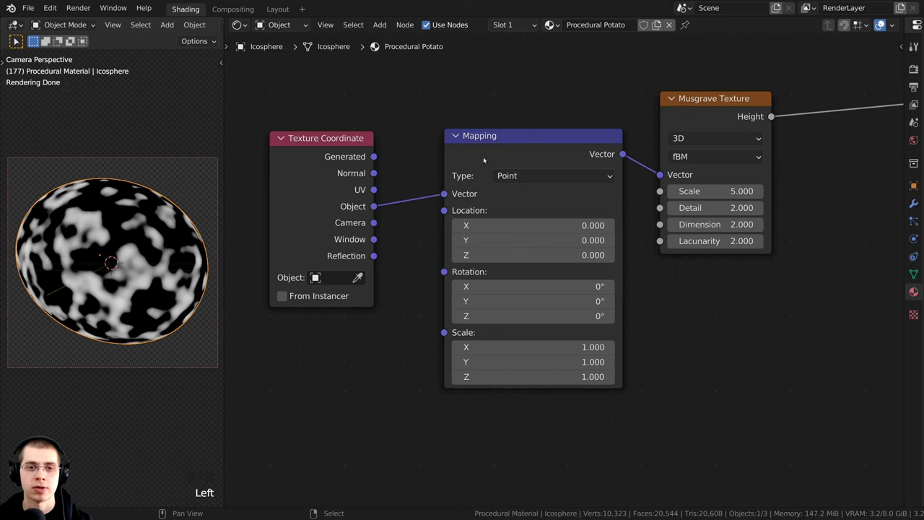
- Shift the Mapping and Texture Coordinate nodes away from the Musgrave Texture node to tidy the node chain
{"action": "left_click_drag", "start_coordinate": [485, 160], "coordinate": [467, 178]}
{"action": "middle_click_drag", "start_coordinate": [174, 334], "coordinate": [202, 335], "text": "shift"}
{"action": "scroll", "coordinate": [201, 334], "scroll_direction": "up", "scroll_amount": 1}
{"action": "mouse_move", "coordinate": [323, 203]}
{"action": "left_mouse_down"}
{"action": "mouse_move", "coordinate": [302, 214]}
{"action": "mouse_move", "coordinate": [323, 211]}
{"action": "left_mouse_up"}
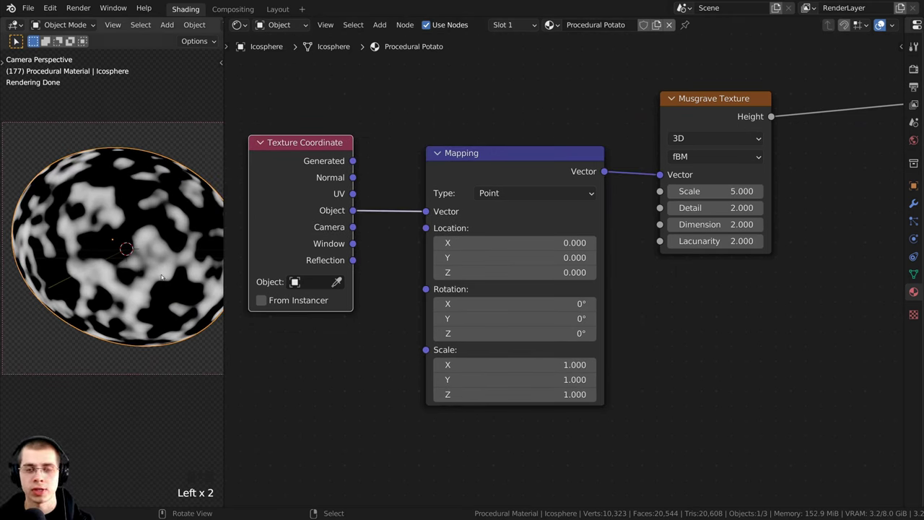
- Set the Musgrave Texture's Scale to 6 and its Detail to 8
{"action": "scroll", "coordinate": [587, 205], "scroll_direction": "down", "scroll_amount": 4}
{"action": "middle_click_drag", "start_coordinate": [631, 181], "coordinate": [431, 147]}
{"action": "scroll", "coordinate": [585, 179], "scroll_direction": "up", "scroll_amount": 5}
{"action": "left_click_drag", "start_coordinate": [485, 129], "coordinate": [494, 133]}
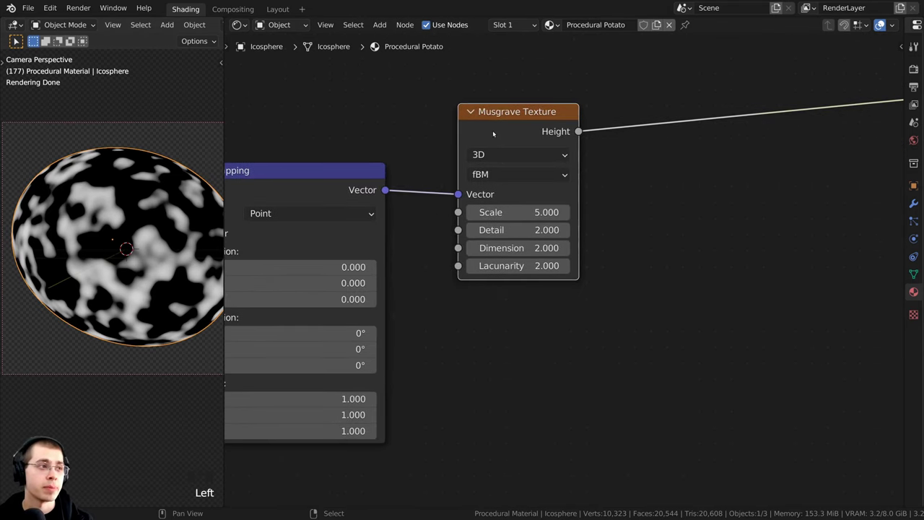
{"action": "left_click", "coordinate": [505, 213]}
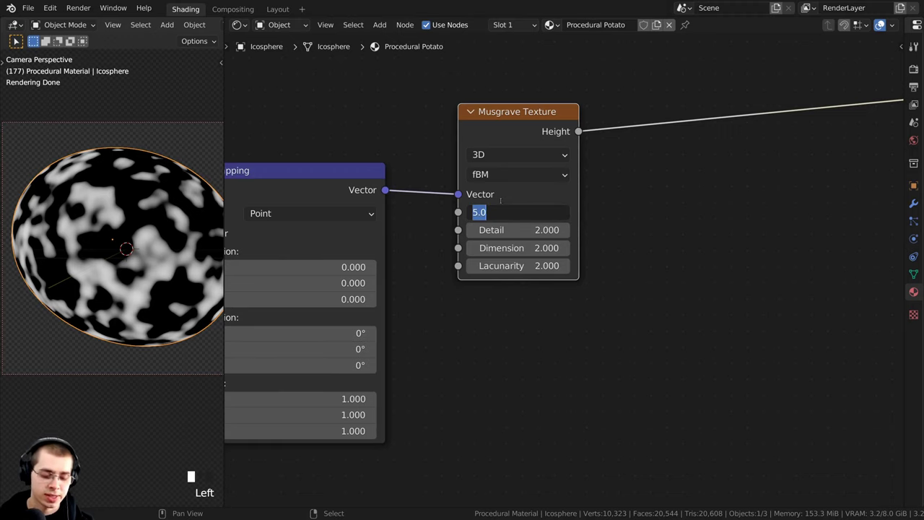
{"action": "type", "text": "6"}
{"action": "key", "text": "Return"}
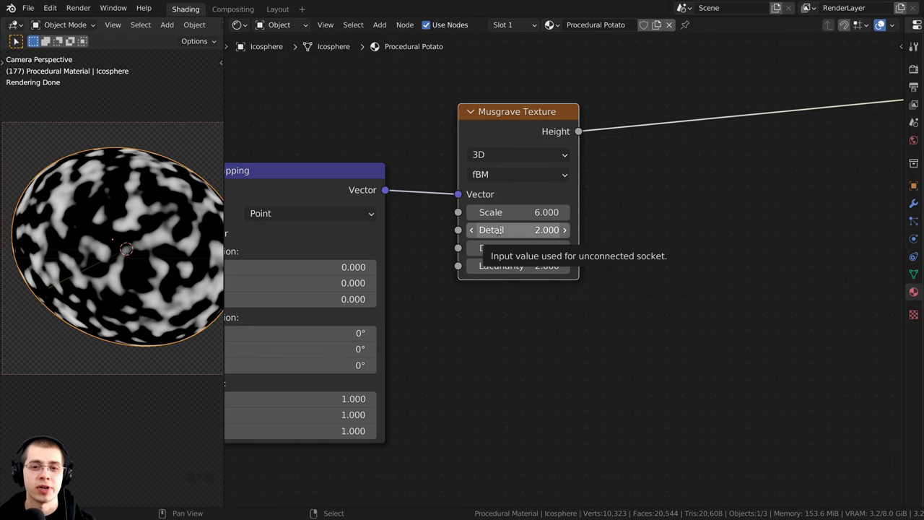
{"action": "left_click", "coordinate": [499, 231]}
{"action": "type", "text": "8"}
{"action": "key", "text": "Return"}
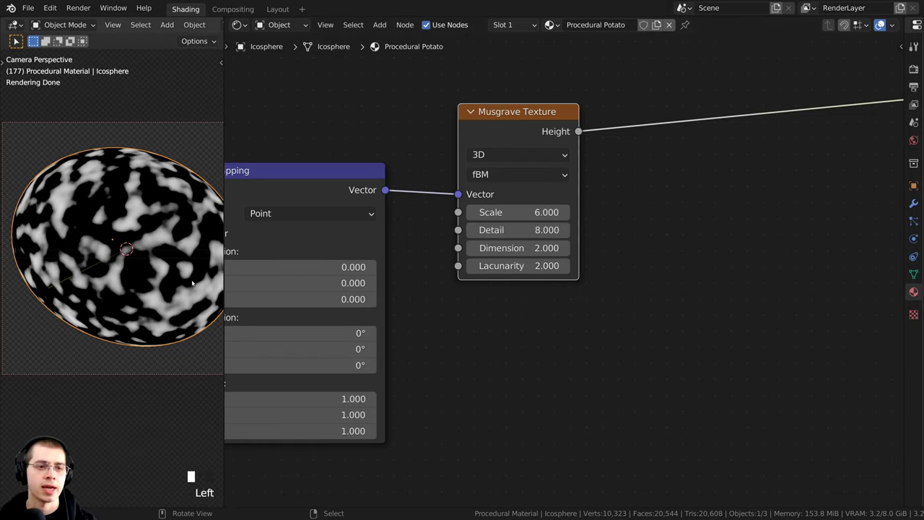
- Try lowering the Musgrave Texture's Dimension to 0 and inspect the pattern on the icosphere up close
{"action": "scroll", "coordinate": [123, 202], "scroll_direction": "up", "scroll_amount": 6}
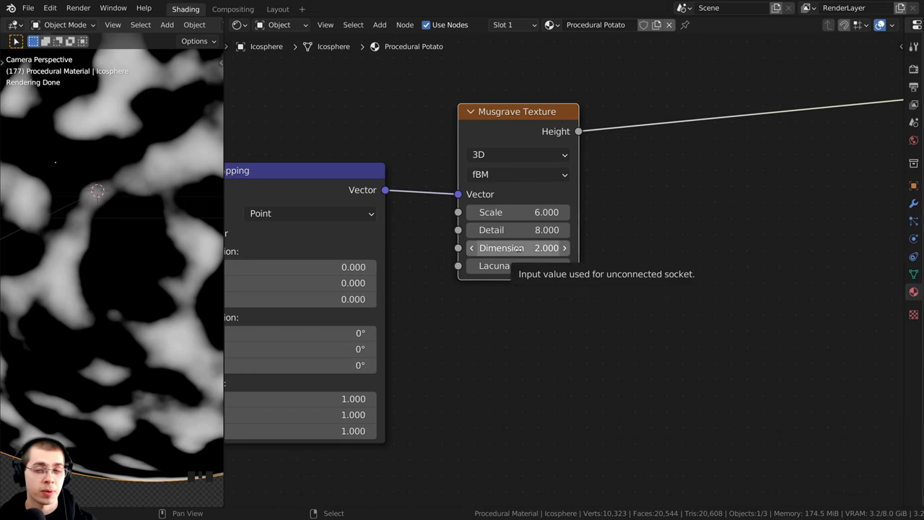
{"action": "left_click_drag", "start_coordinate": [518, 248], "coordinate": [497, 247], "text": "shift"}
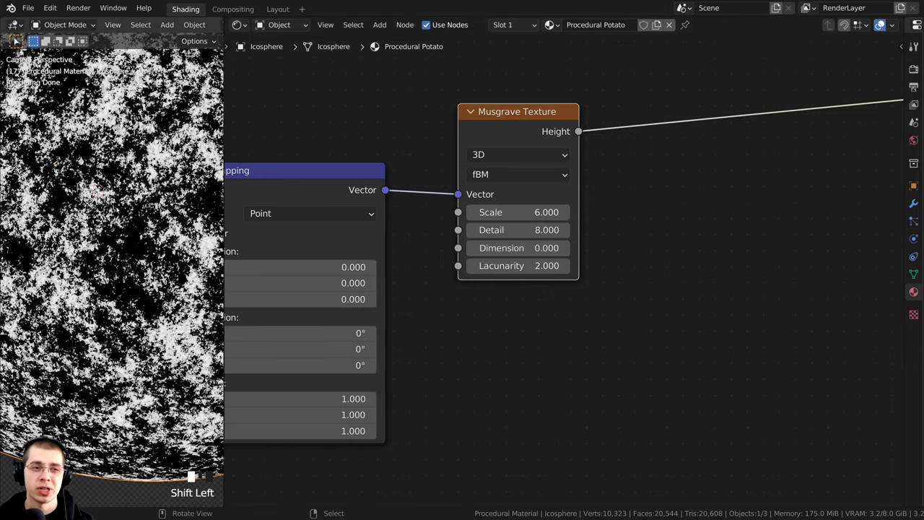
{"action": "scroll", "coordinate": [168, 218], "scroll_direction": "down", "scroll_amount": 3}
{"action": "middle_click_drag", "start_coordinate": [168, 218], "coordinate": [155, 251], "text": "shift"}
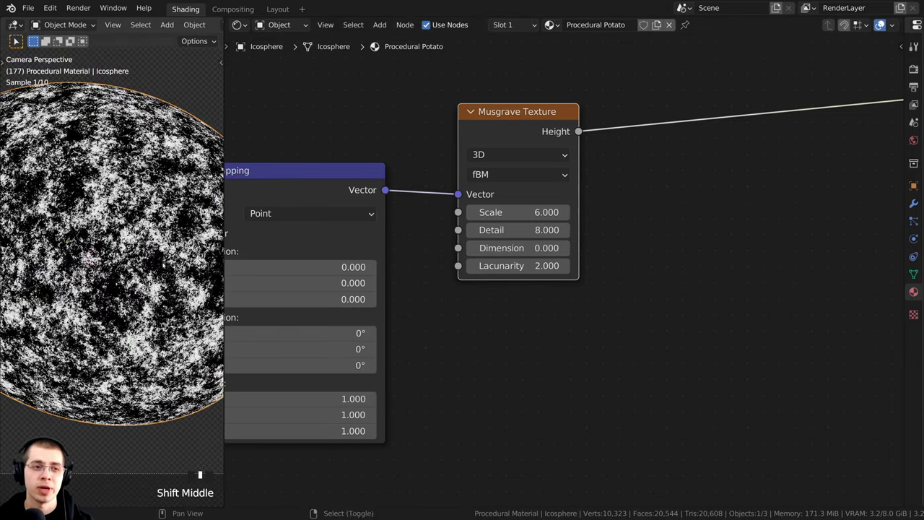
- Set the Musgrave Texture's Dimension to 0.2
{"action": "left_click", "coordinate": [492, 252]}
{"action": "type", "text": ".2"}
{"action": "key", "text": "Return"}
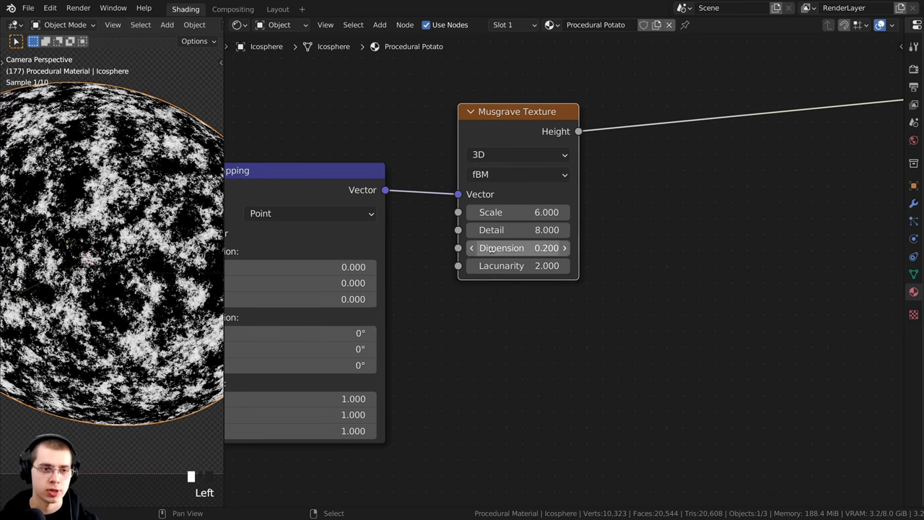
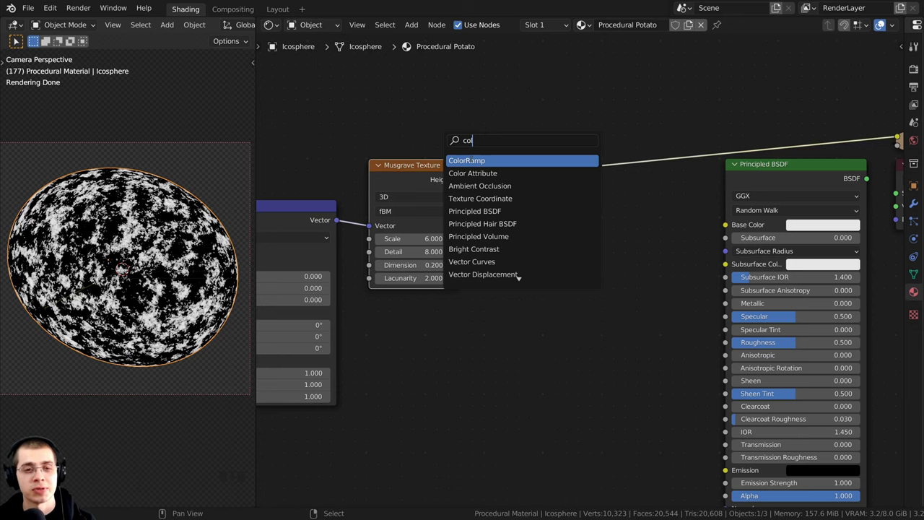
- Insert a ColorRamp node on the link leaving the Musgrave Texture's Height output and line the two nodes up
{"action": "key", "text": "Return"}
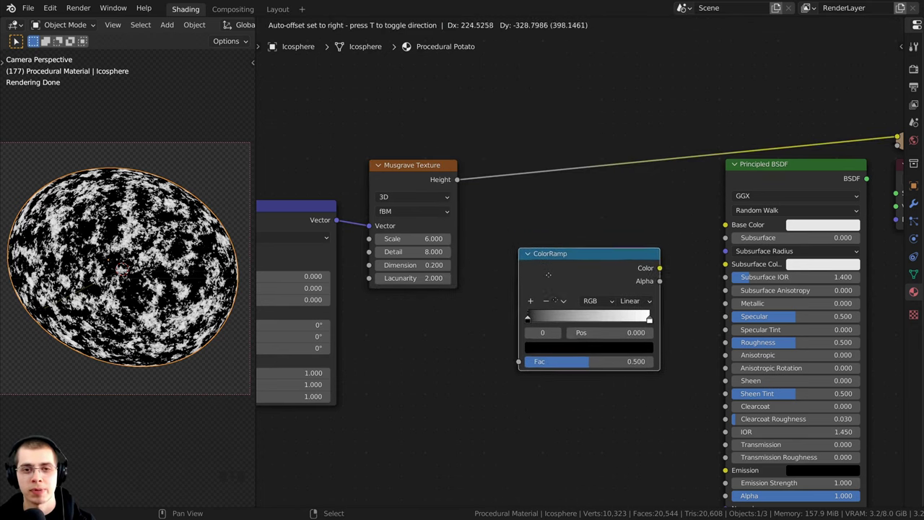
{"action": "left_click", "coordinate": [503, 155]}
{"action": "left_click_drag", "start_coordinate": [401, 167], "coordinate": [396, 167]}
{"action": "left_click_drag", "start_coordinate": [520, 167], "coordinate": [489, 185]}
{"action": "middle_click_drag", "start_coordinate": [489, 185], "coordinate": [487, 186]}
{"action": "scroll", "coordinate": [487, 186], "scroll_direction": "up", "scroll_amount": 3}
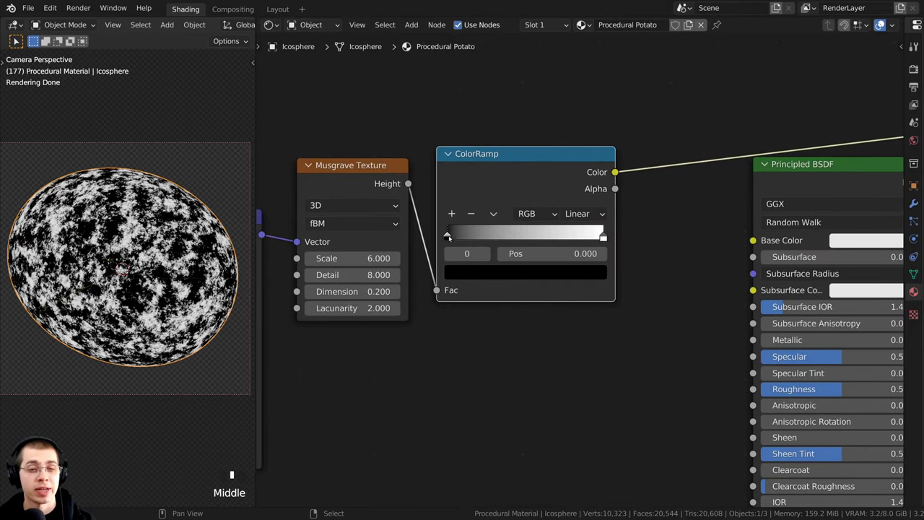
- Change the ColorRamp's black stop at position 0 to a golden brown, hex 946F3C
{"action": "scroll", "coordinate": [531, 215], "scroll_direction": "up", "scroll_amount": 5}
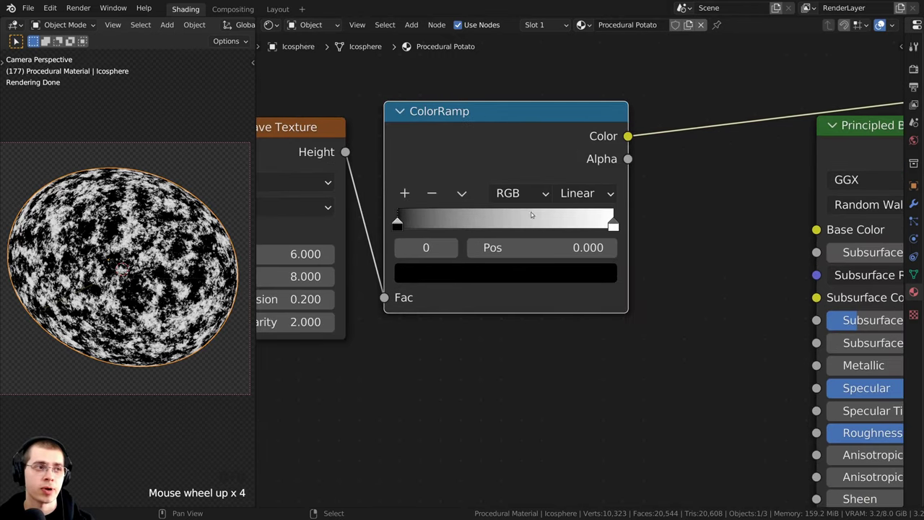
{"action": "left_click_drag", "start_coordinate": [401, 146], "coordinate": [404, 148]}
{"action": "middle_click_drag", "start_coordinate": [385, 218], "coordinate": [391, 223]}
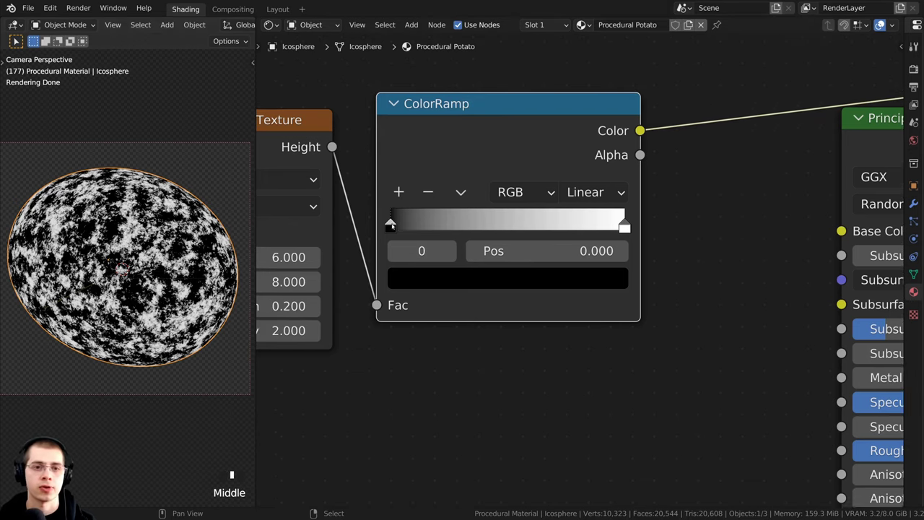
{"action": "left_click_drag", "start_coordinate": [391, 223], "coordinate": [390, 224]}
{"action": "middle_click_drag", "start_coordinate": [427, 279], "coordinate": [453, 341]}
{"action": "scroll", "coordinate": [453, 342], "scroll_direction": "down", "scroll_amount": 3}
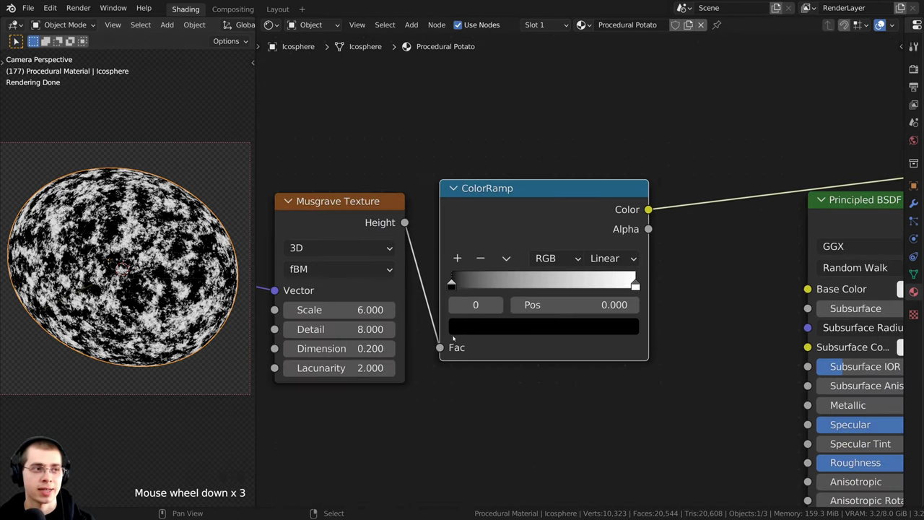
{"action": "left_click", "coordinate": [481, 329]}
{"action": "left_click_drag", "start_coordinate": [598, 195], "coordinate": [598, 130]}
{"action": "left_click_drag", "start_coordinate": [524, 142], "coordinate": [494, 173]}
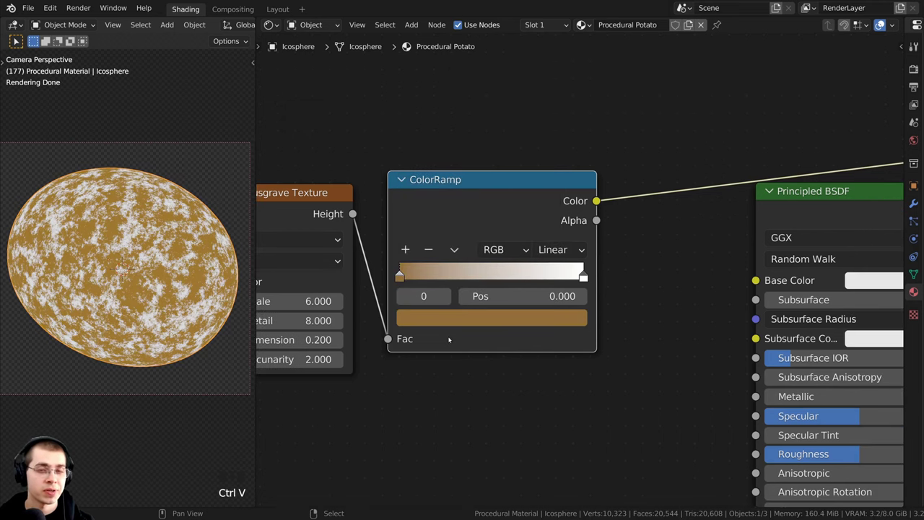
- Display the ColorRamp's golden brown stop colour as a hex code
{"action": "scroll", "coordinate": [448, 339], "scroll_direction": "up", "scroll_amount": 1}
{"action": "scroll", "coordinate": [449, 325], "scroll_direction": "down", "scroll_amount": 2}
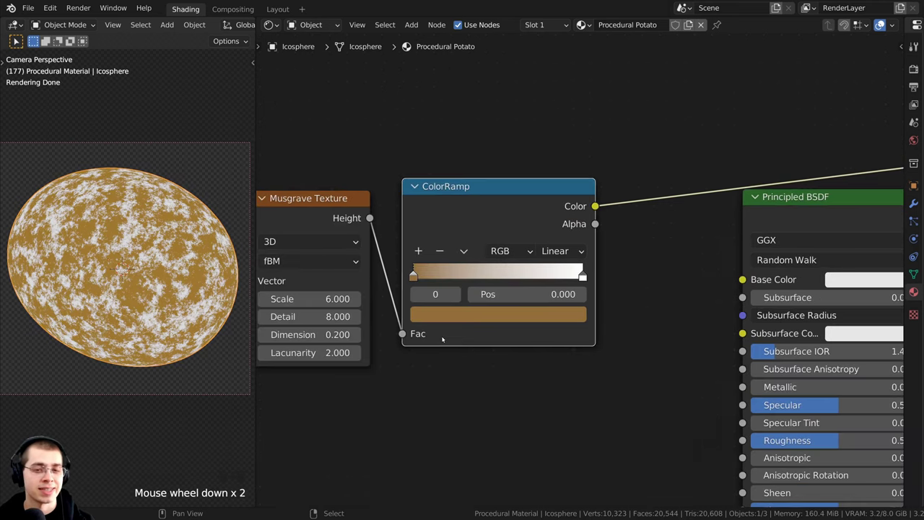
{"action": "middle_click_drag", "start_coordinate": [449, 323], "coordinate": [452, 349]}
{"action": "left_click", "coordinate": [453, 346]}
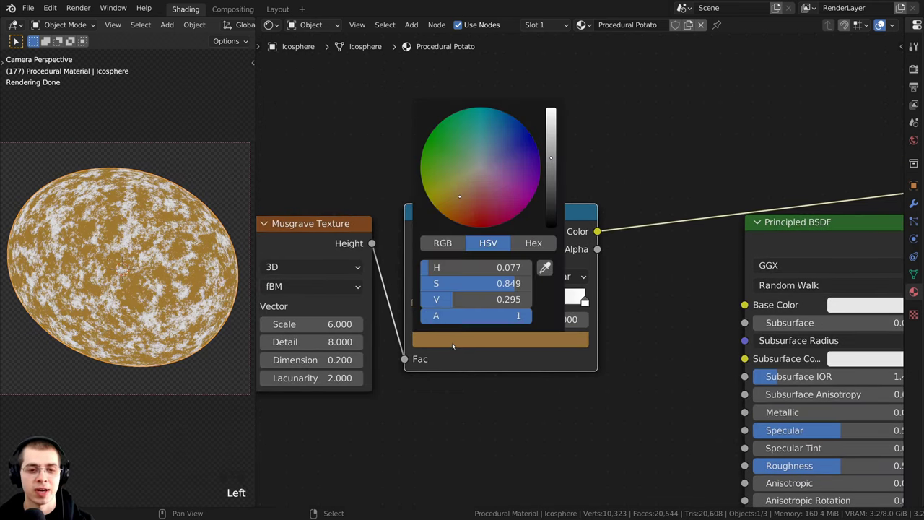
{"action": "left_click", "coordinate": [523, 246]}
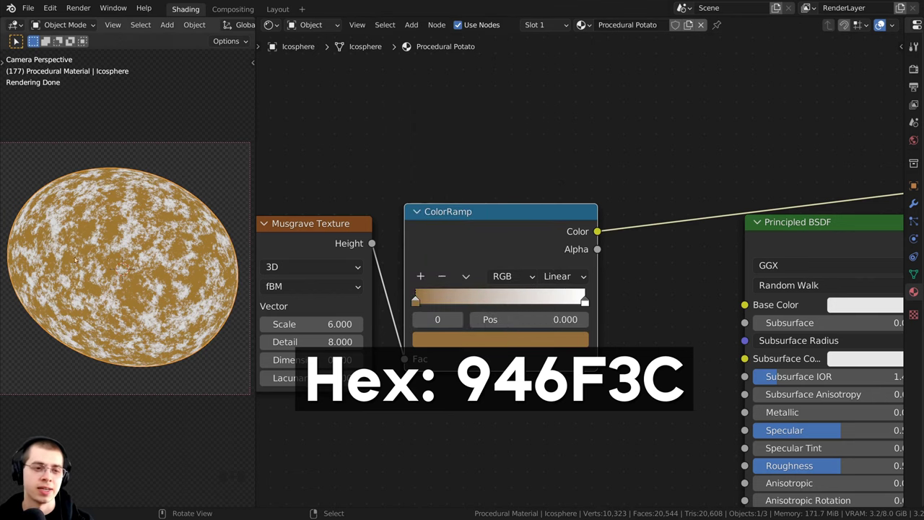
- Change the ColorRamp's white stop at position 1 to a dark reddish brown, hex 542818
{"action": "scroll", "coordinate": [345, 274], "scroll_direction": "down", "scroll_amount": 3}
{"action": "middle_click_drag", "start_coordinate": [340, 274], "coordinate": [418, 255]}
{"action": "scroll", "coordinate": [524, 275], "scroll_direction": "up", "scroll_amount": 5}
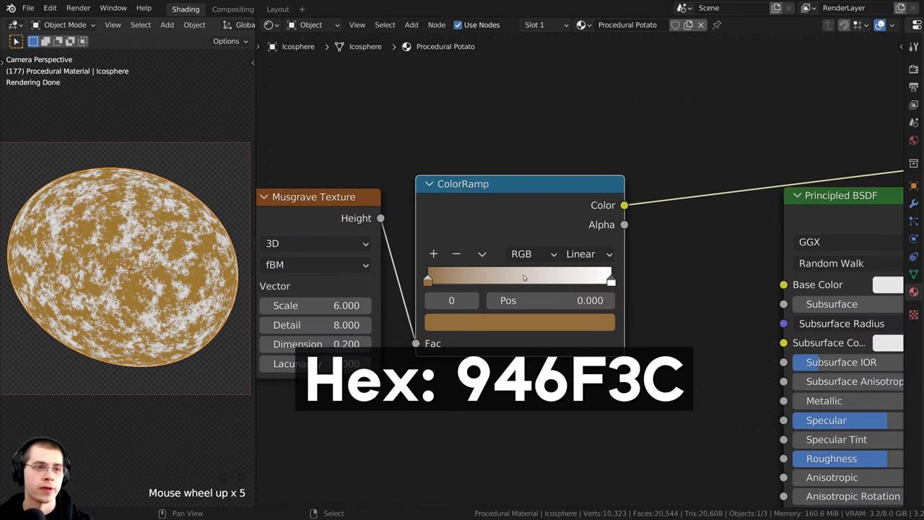
{"action": "left_click", "coordinate": [612, 281]}
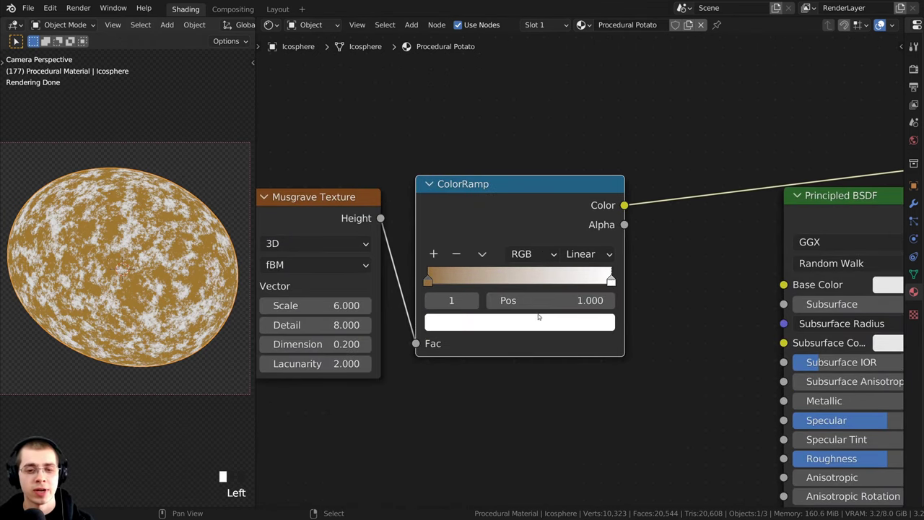
{"action": "scroll", "coordinate": [539, 315], "scroll_direction": "down", "scroll_amount": 3}
{"action": "middle_click_drag", "start_coordinate": [521, 316], "coordinate": [518, 339]}
{"action": "left_click", "coordinate": [518, 338]}
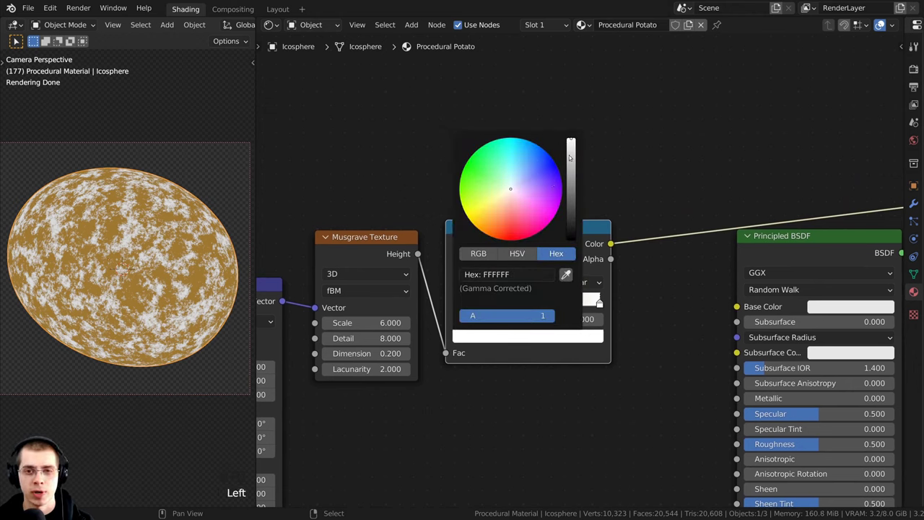
{"action": "left_click_drag", "start_coordinate": [571, 158], "coordinate": [571, 176]}
{"action": "left_click_drag", "start_coordinate": [512, 189], "coordinate": [503, 223]}
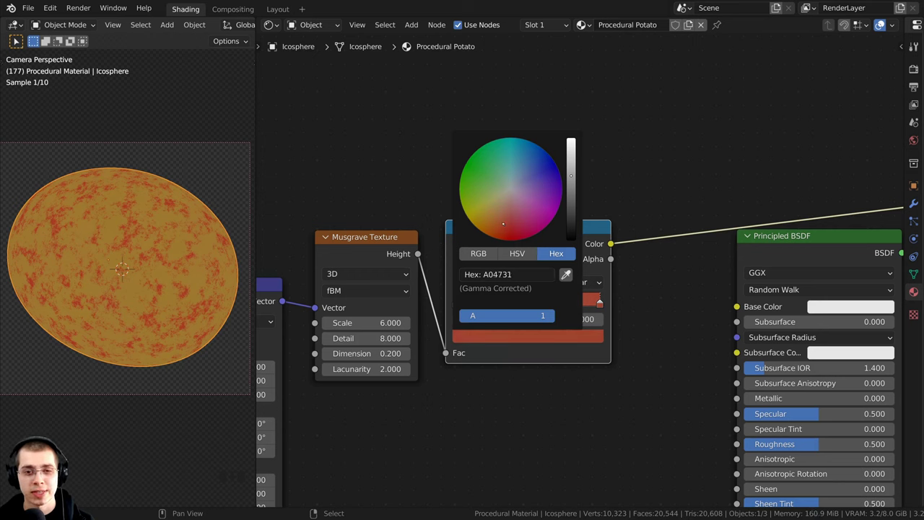
{"action": "left_click_drag", "start_coordinate": [571, 175], "coordinate": [571, 209]}
{"action": "left_click", "coordinate": [529, 334]}
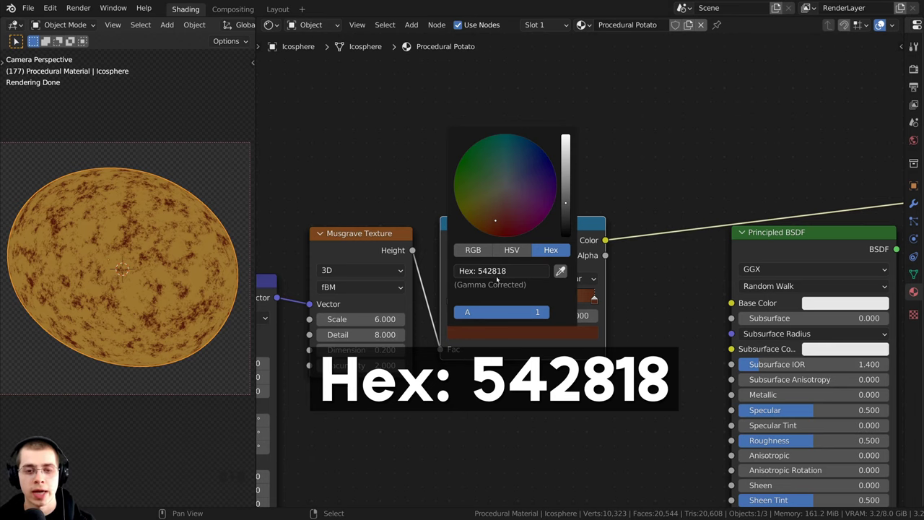
{"action": "left_click_drag", "start_coordinate": [574, 253], "coordinate": [578, 248]}
- Move the Texture Coordinate and Mapping nodes well below and before the Musgrave Texture to free space for more nodes
{"action": "scroll", "coordinate": [578, 247], "scroll_direction": "down", "scroll_amount": 9}
{"action": "middle_click_drag", "start_coordinate": [419, 247], "coordinate": [469, 190]}
{"action": "middle_click_drag", "start_coordinate": [424, 222], "coordinate": [453, 199]}
{"action": "left_click_drag", "start_coordinate": [391, 195], "coordinate": [303, 311]}
{"action": "left_click_drag", "start_coordinate": [460, 193], "coordinate": [347, 309]}
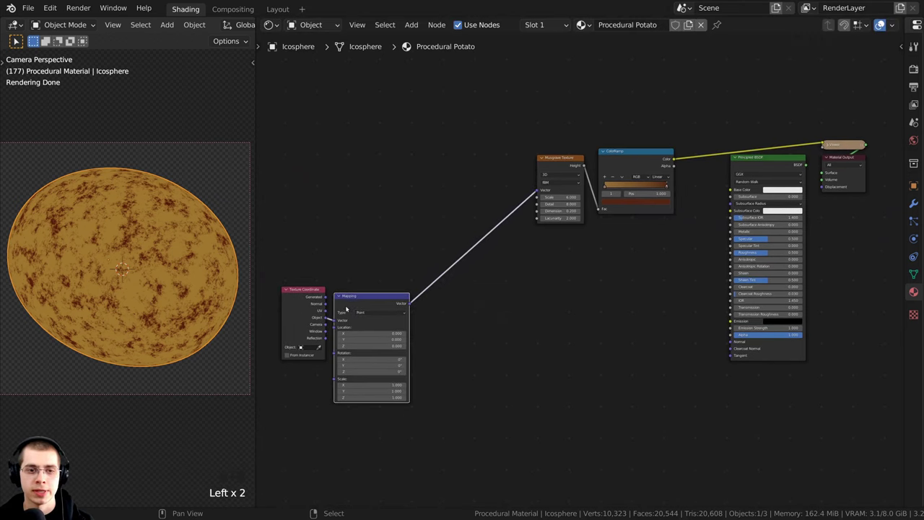
{"action": "left_click_drag", "start_coordinate": [291, 309], "coordinate": [278, 304]}
{"action": "left_click_drag", "start_coordinate": [351, 298], "coordinate": [342, 284]}
{"action": "scroll", "coordinate": [412, 288], "scroll_direction": "up", "scroll_amount": 2}
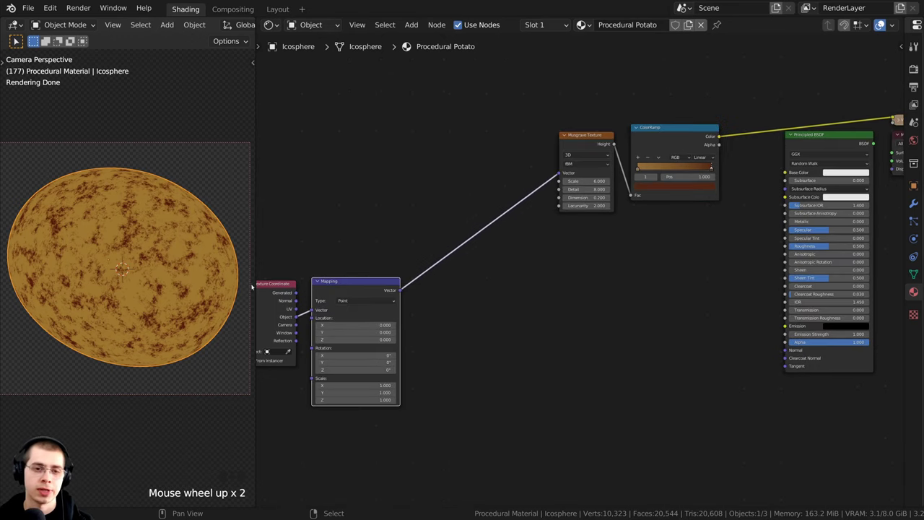
{"action": "scroll", "coordinate": [487, 294], "scroll_direction": "down", "scroll_amount": 2}
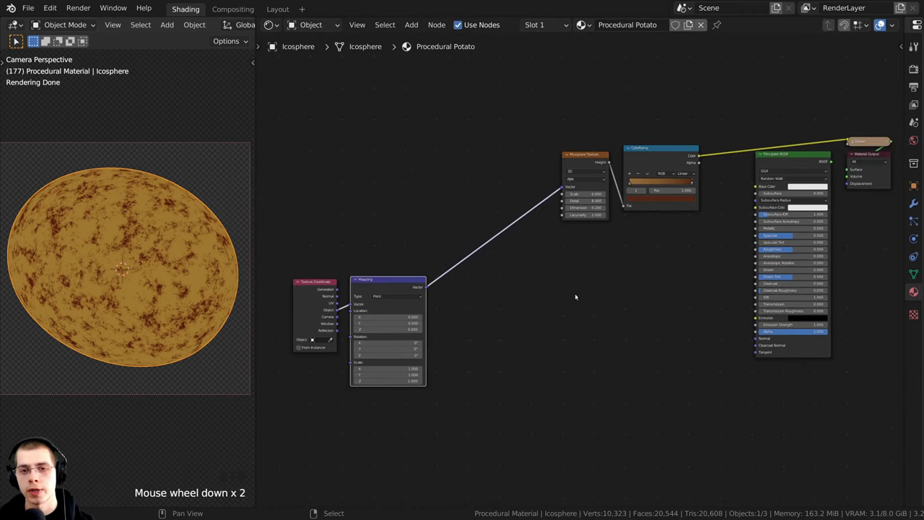
- Reposition the Musgrave Texture and ColorRamp nodes together, farther away from the Principled BSDF node
{"action": "middle_click_drag", "start_coordinate": [583, 320], "coordinate": [571, 382]}
{"action": "scroll", "coordinate": [571, 382], "scroll_direction": "up", "scroll_amount": 2}
{"action": "left_click_drag", "start_coordinate": [551, 215], "coordinate": [521, 193]}
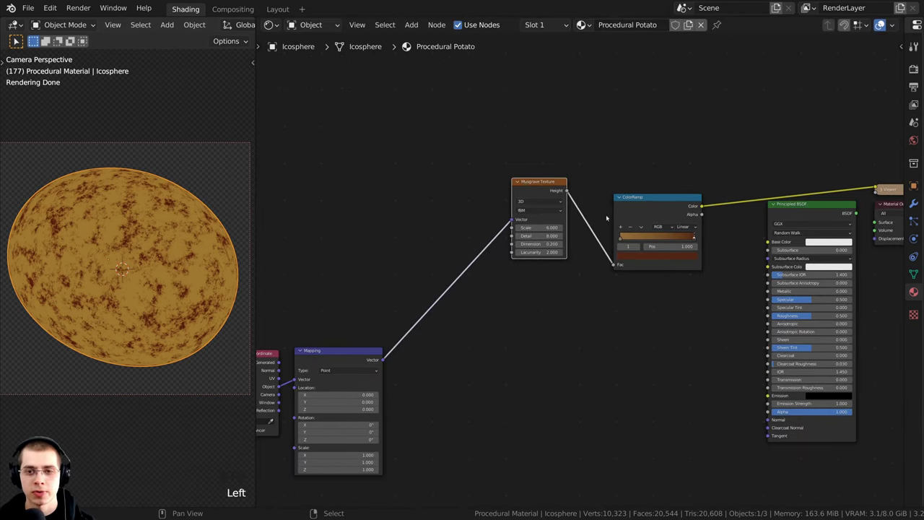
{"action": "left_click_drag", "start_coordinate": [637, 215], "coordinate": [599, 200]}
{"action": "scroll", "coordinate": [612, 307], "scroll_direction": "up", "scroll_amount": 2}
- Examine the two-tone brown pattern on the icosphere's surface up close
{"action": "scroll", "coordinate": [148, 216], "scroll_direction": "up", "scroll_amount": 3}
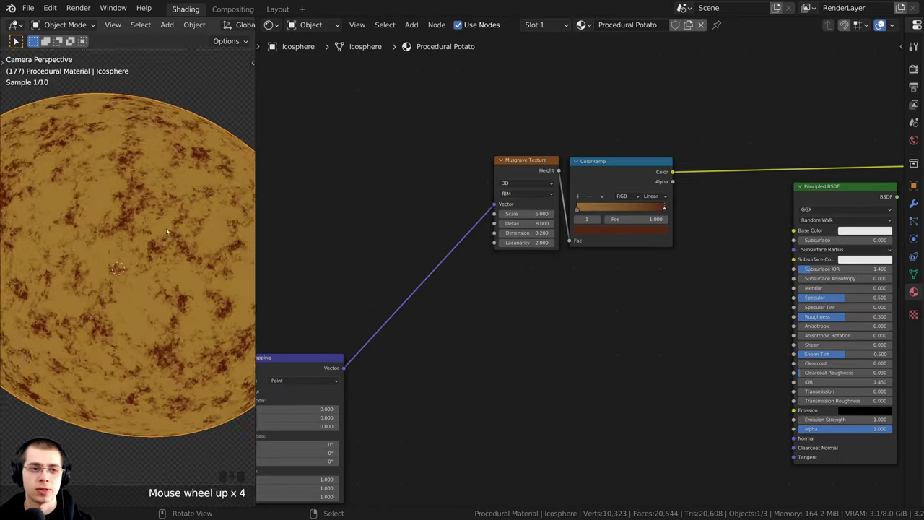
{"action": "middle_click_drag", "start_coordinate": [146, 199], "coordinate": [139, 273], "text": "shift"}
{"action": "scroll", "coordinate": [140, 273], "scroll_direction": "up", "scroll_amount": 5}
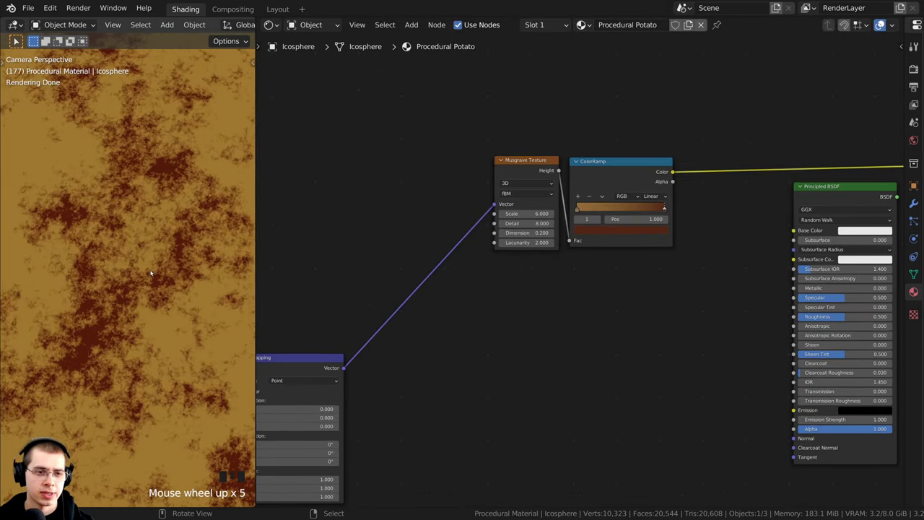
{"action": "scroll", "coordinate": [154, 400], "scroll_direction": "down", "scroll_amount": 3}
{"action": "middle_click_drag", "start_coordinate": [161, 288], "coordinate": [193, 325], "text": "shift"}
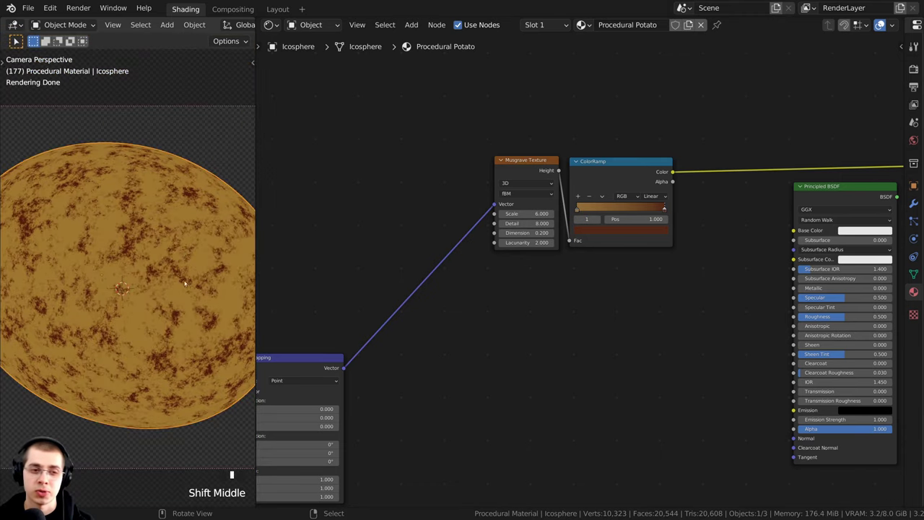
{"action": "scroll", "coordinate": [553, 315], "scroll_direction": "up", "scroll_amount": 2}
{"action": "scroll", "coordinate": [647, 222], "scroll_direction": "down", "scroll_amount": 1}
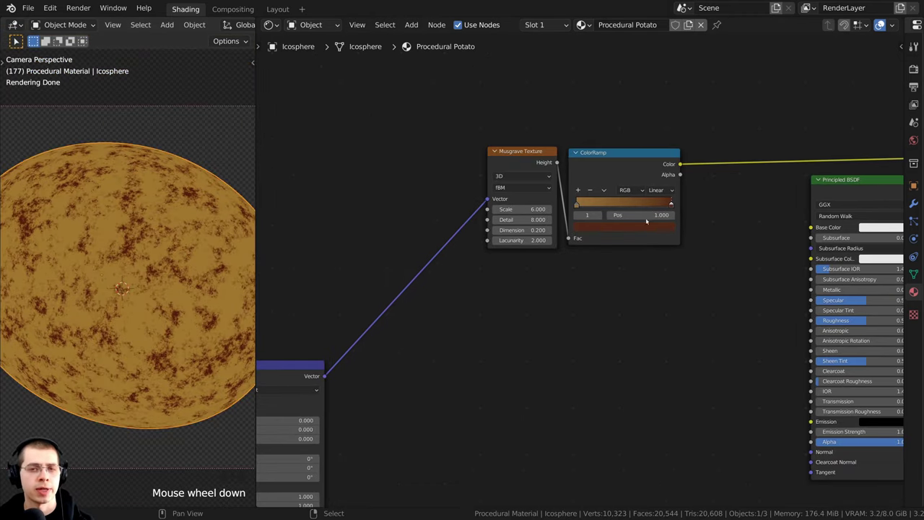
- Add a Noise Texture node directly below the Musgrave Texture, leaving it unconnected
{"action": "middle_click_drag", "start_coordinate": [679, 271], "coordinate": [658, 251]}
{"action": "scroll", "coordinate": [579, 280], "scroll_direction": "up", "scroll_amount": 1}
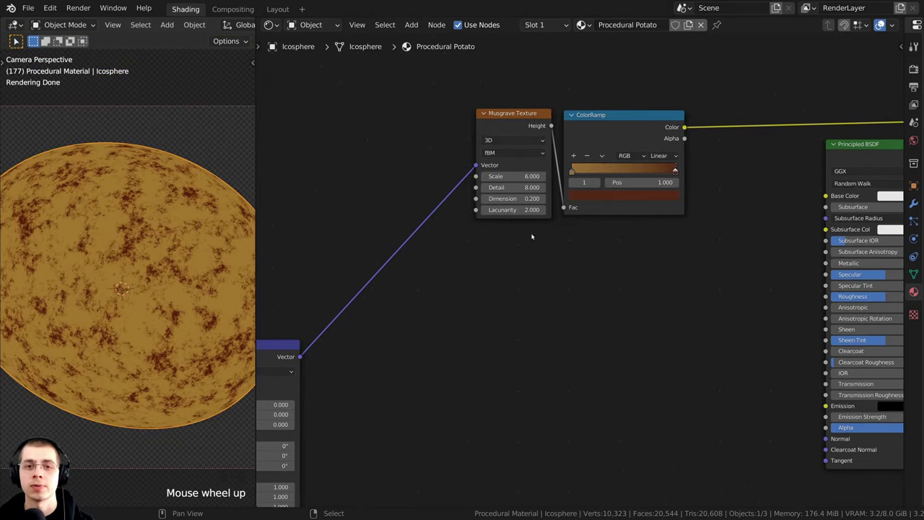
{"action": "key", "text": "shift+a"}
{"action": "left_click", "coordinate": [517, 241]}
{"action": "type", "text": "noise"}
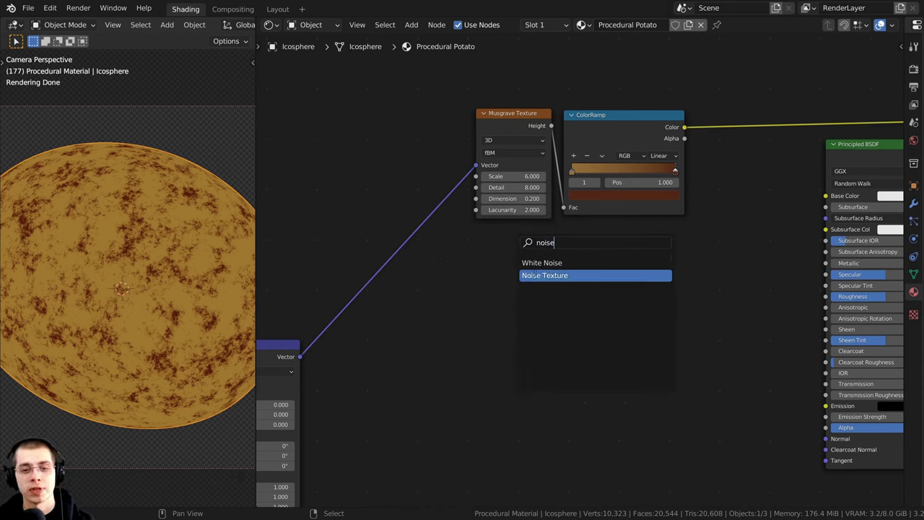
{"action": "left_click", "coordinate": [535, 274]}
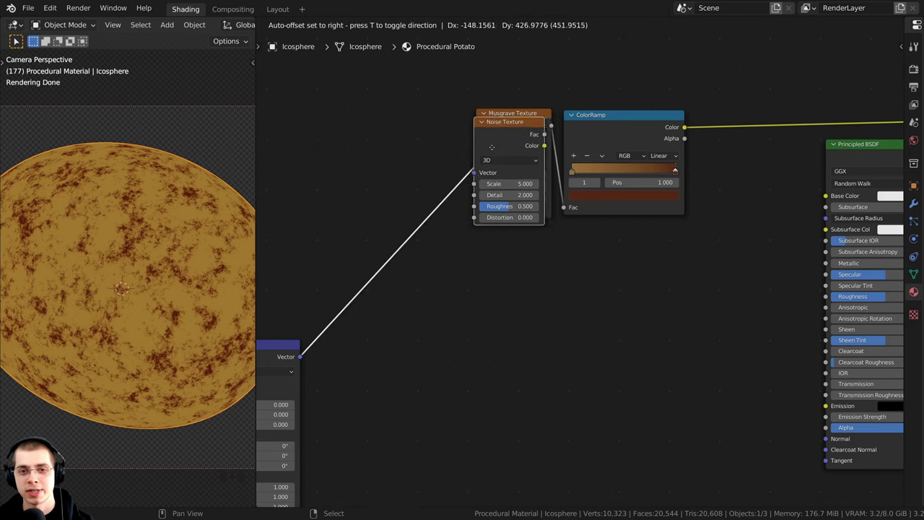
{"action": "left_click", "coordinate": [501, 263]}
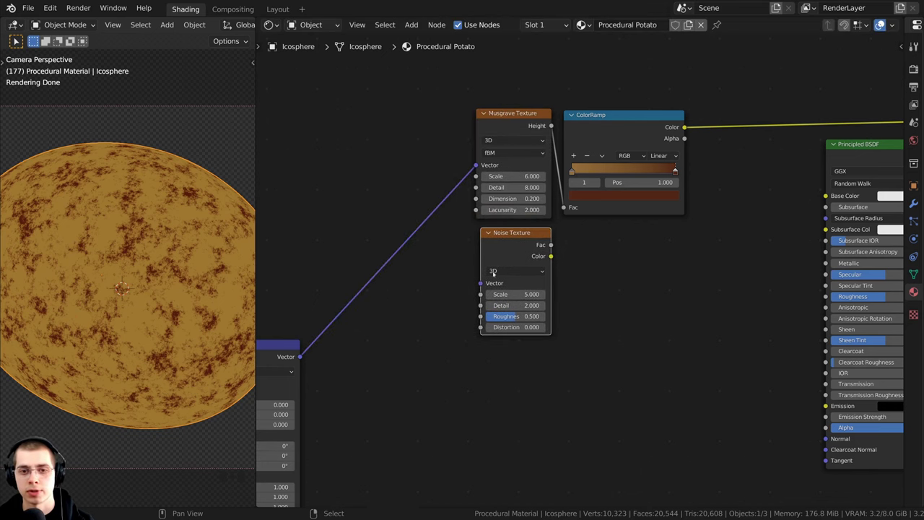
- Preview the Noise Texture's Fac output directly on the icosphere
{"action": "scroll", "coordinate": [427, 340], "scroll_direction": "down", "scroll_amount": 2}
{"action": "middle_click_drag", "start_coordinate": [431, 336], "coordinate": [439, 321]}
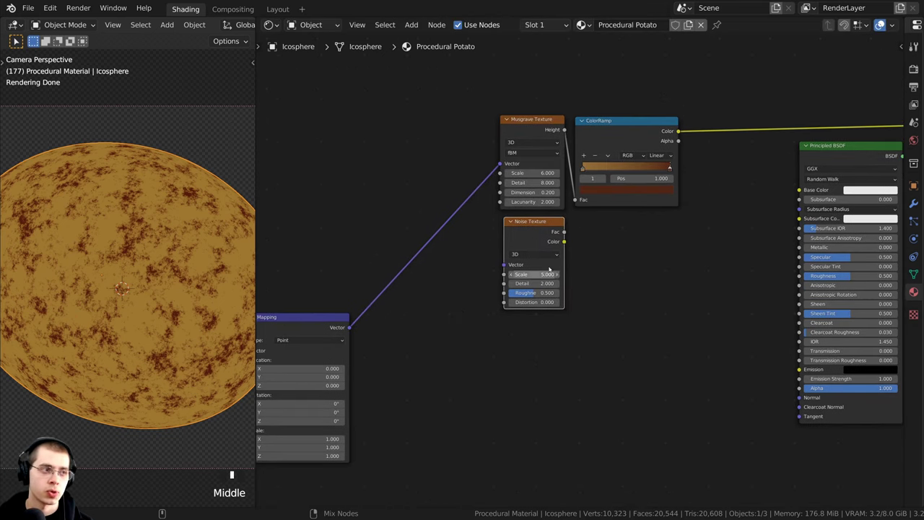
{"action": "left_click", "coordinate": [543, 239], "text": "ctrl+shift"}
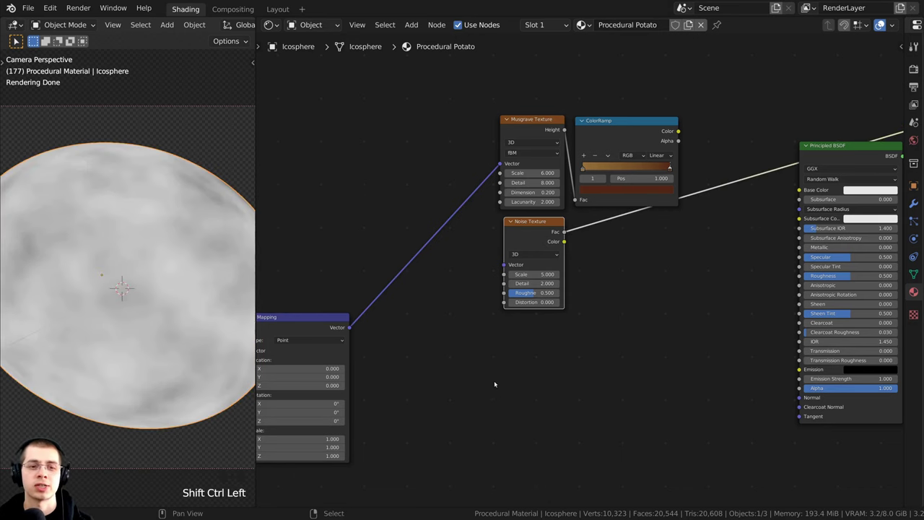
- Connect the Mapping node's Vector output to the Noise Texture's Vector input, and align the Noise Texture beneath the Musgrave Texture
{"action": "middle_click_drag", "start_coordinate": [458, 372], "coordinate": [502, 326]}
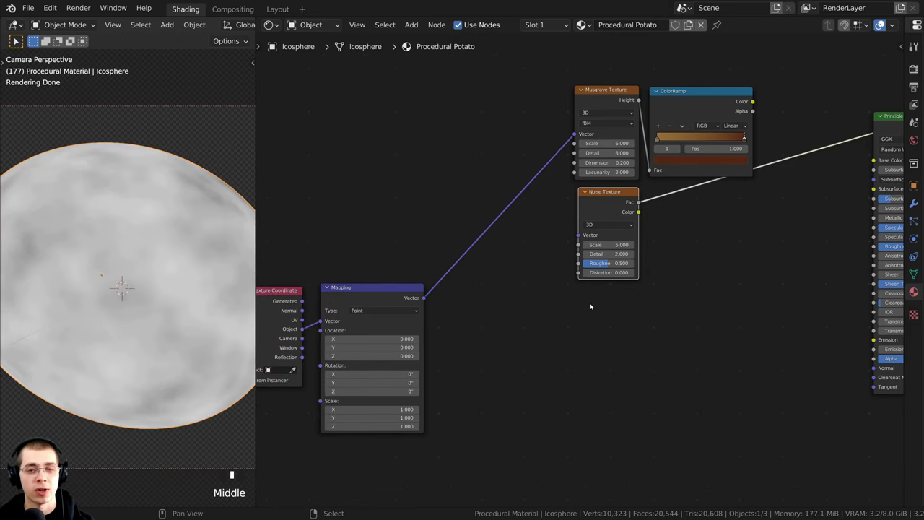
{"action": "middle_click_drag", "start_coordinate": [426, 288], "coordinate": [502, 279]}
{"action": "left_click", "coordinate": [366, 327]}
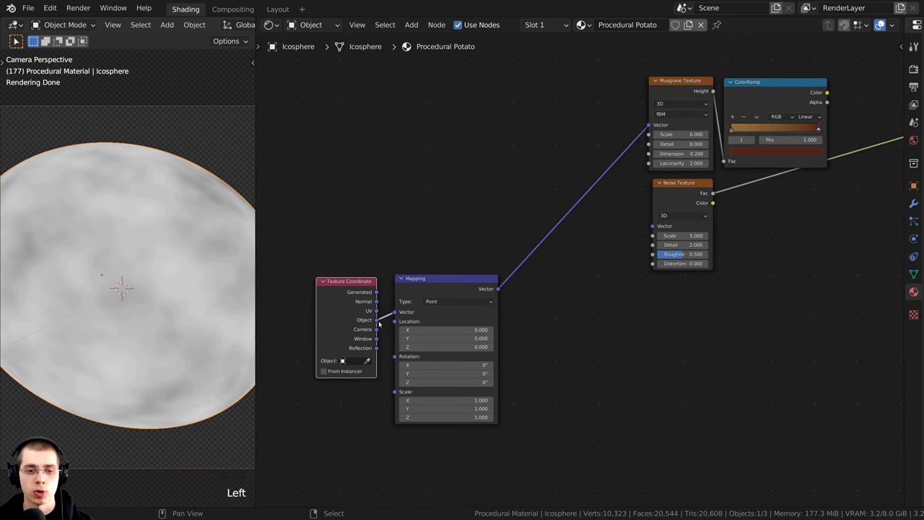
{"action": "scroll", "coordinate": [383, 314], "scroll_direction": "up", "scroll_amount": 3}
{"action": "left_click_drag", "start_coordinate": [401, 292], "coordinate": [398, 292]}
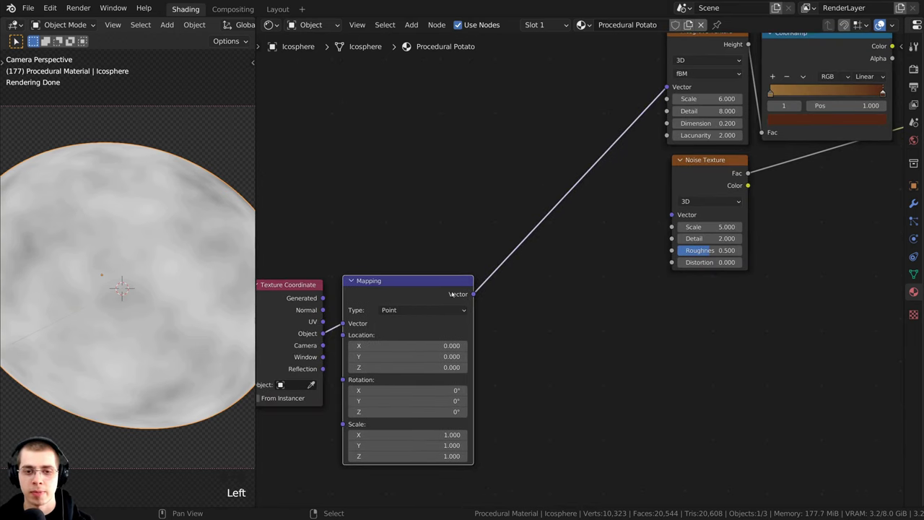
{"action": "left_click_drag", "start_coordinate": [473, 294], "coordinate": [671, 215]}
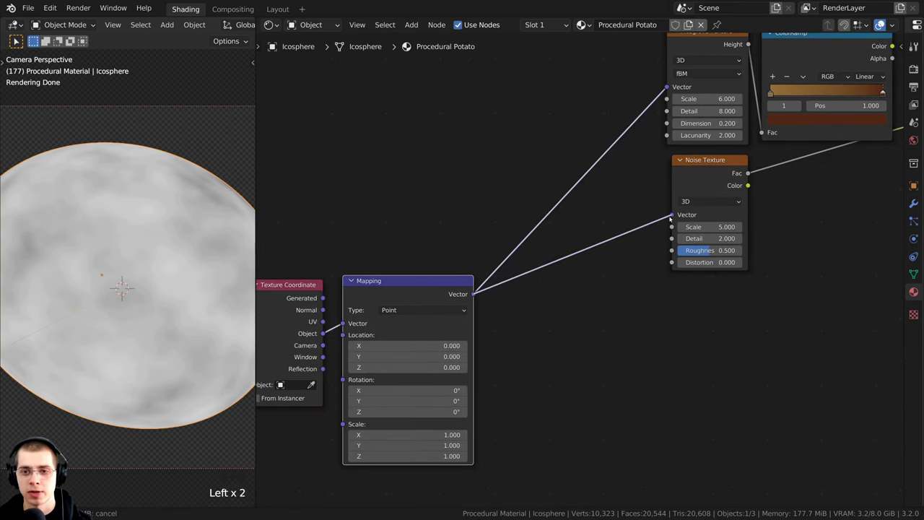
{"action": "left_click_drag", "start_coordinate": [700, 177], "coordinate": [697, 181]}
{"action": "middle_click_drag", "start_coordinate": [701, 192], "coordinate": [588, 276]}
{"action": "scroll", "coordinate": [591, 283], "scroll_direction": "up", "scroll_amount": 2}
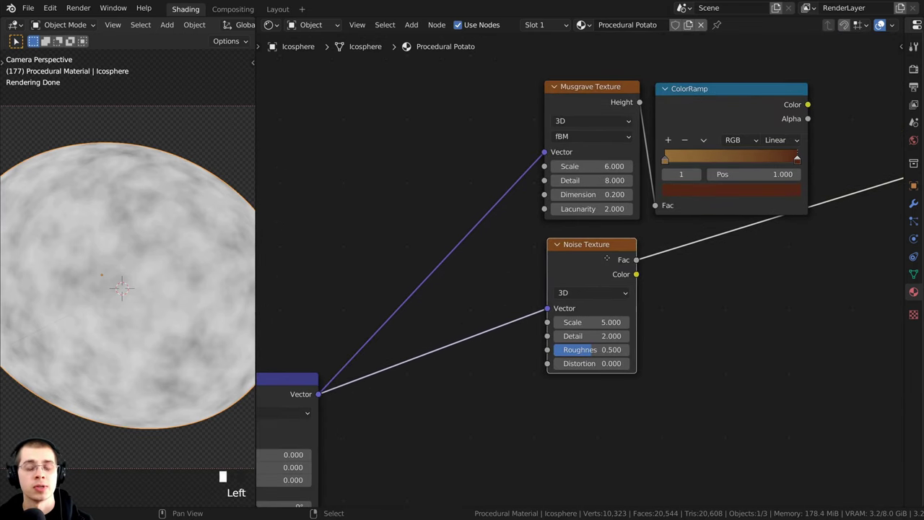
{"action": "left_click_drag", "start_coordinate": [606, 258], "coordinate": [608, 260]}
{"action": "scroll", "coordinate": [149, 252], "scroll_direction": "down", "scroll_amount": 1}
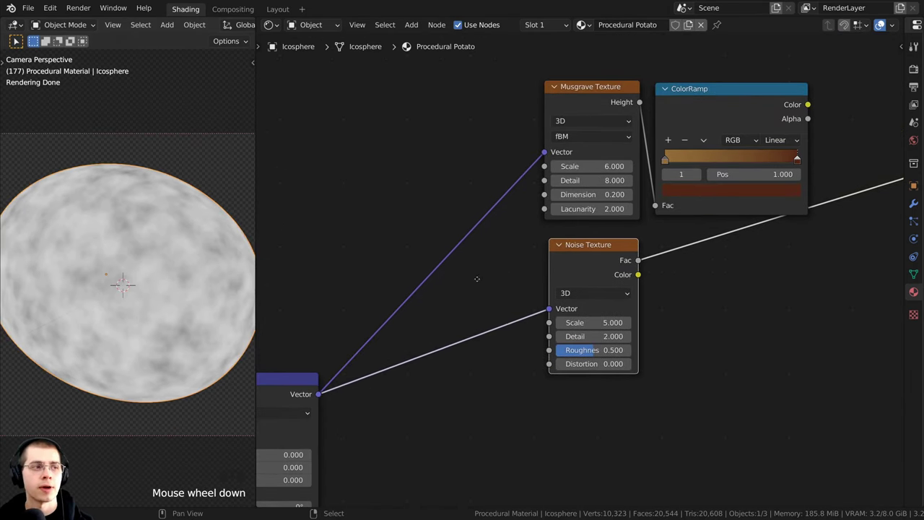
- Set the Noise Texture's Scale to 4 and its Detail to 15
{"action": "scroll", "coordinate": [506, 263], "scroll_direction": "up", "scroll_amount": 4}
{"action": "middle_click_drag", "start_coordinate": [532, 260], "coordinate": [531, 244]}
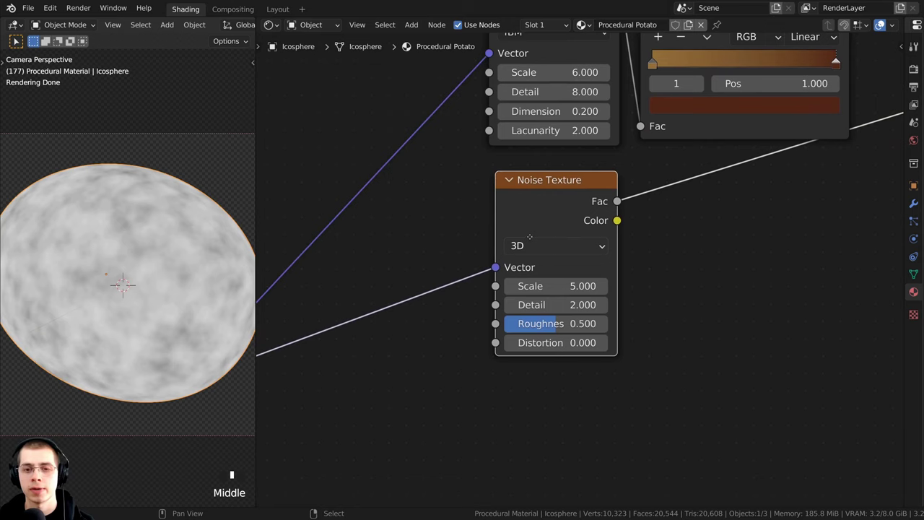
{"action": "left_click", "coordinate": [542, 282]}
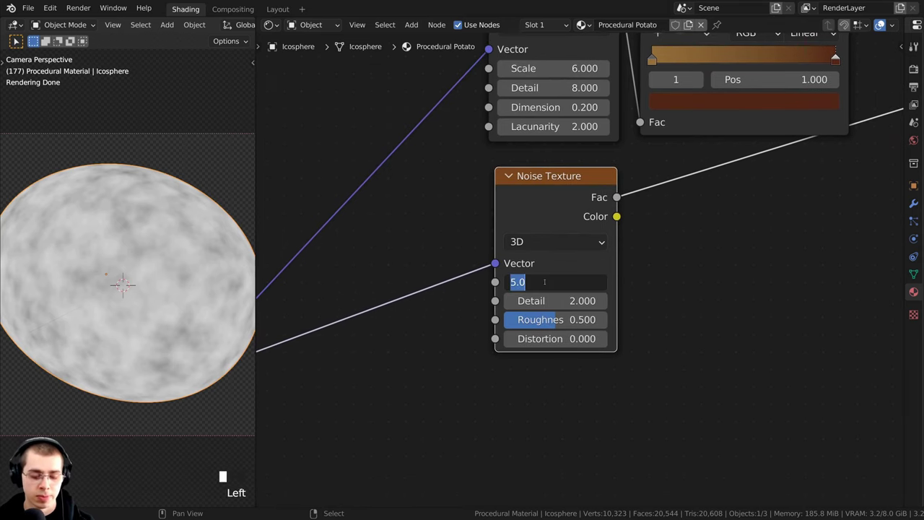
{"action": "type", "text": "4"}
{"action": "key", "text": "Return"}
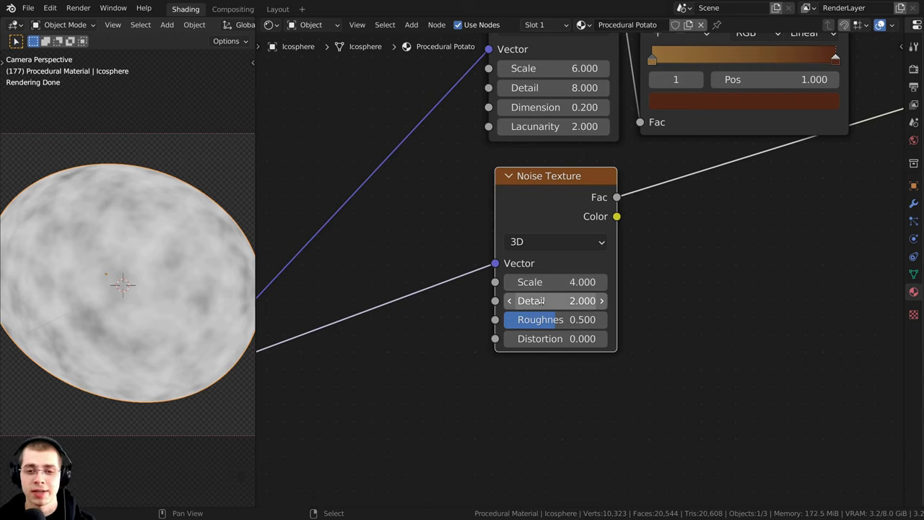
{"action": "left_click_drag", "start_coordinate": [540, 302], "coordinate": [590, 302]}
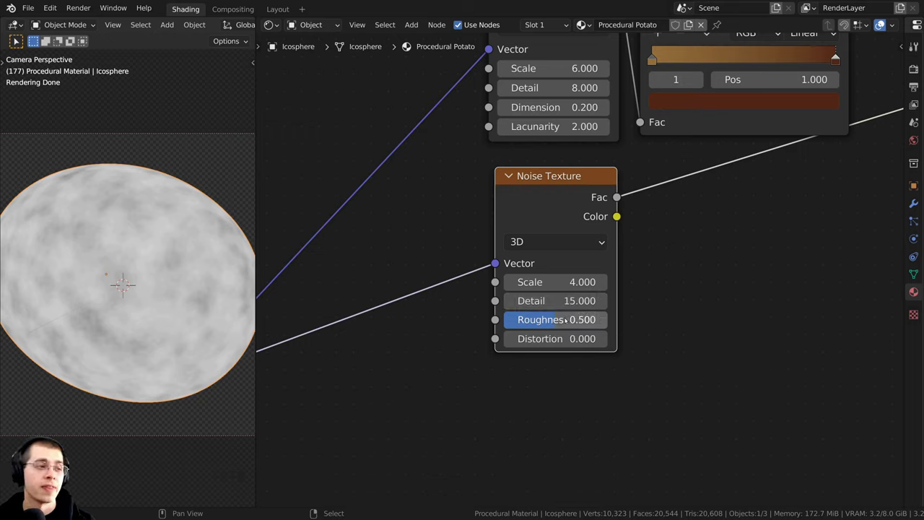
- Set the Noise Texture's Roughness to 0.55
{"action": "scroll", "coordinate": [156, 275], "scroll_direction": "up", "scroll_amount": 3}
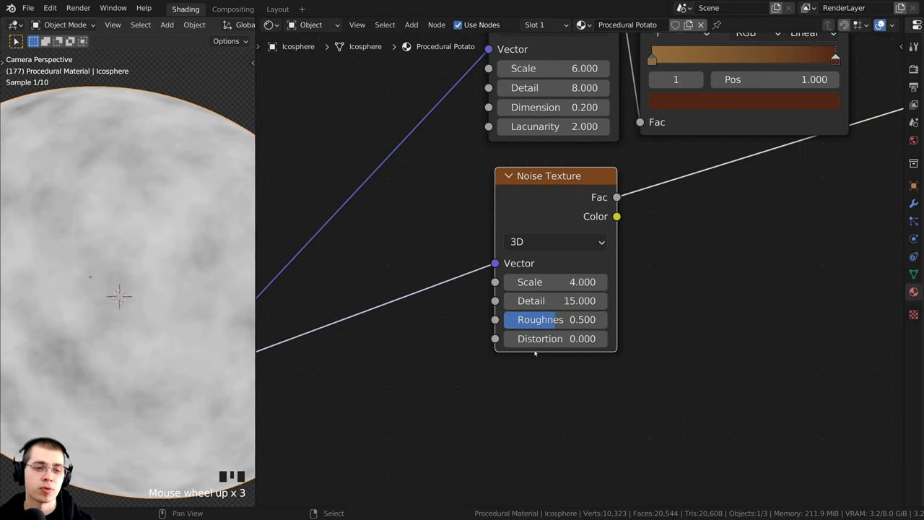
{"action": "left_click", "coordinate": [556, 320]}
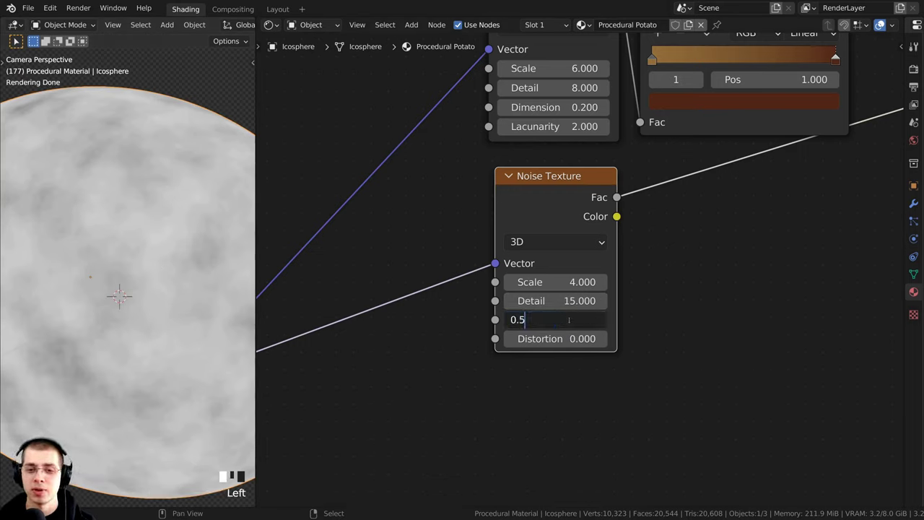
{"action": "type", "text": "5"}
{"action": "key", "text": "Return"}
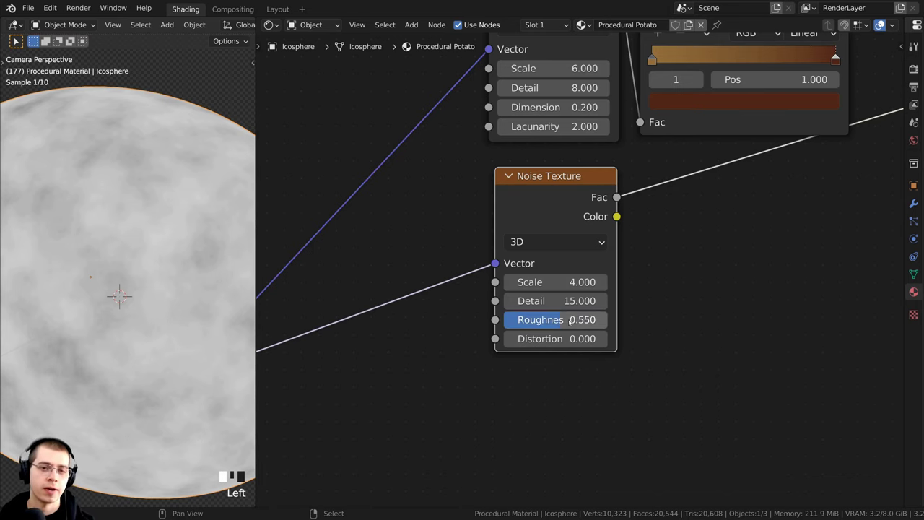
{"action": "scroll", "coordinate": [556, 303], "scroll_direction": "down", "scroll_amount": 6}
{"action": "middle_click_drag", "start_coordinate": [544, 284], "coordinate": [526, 276]}
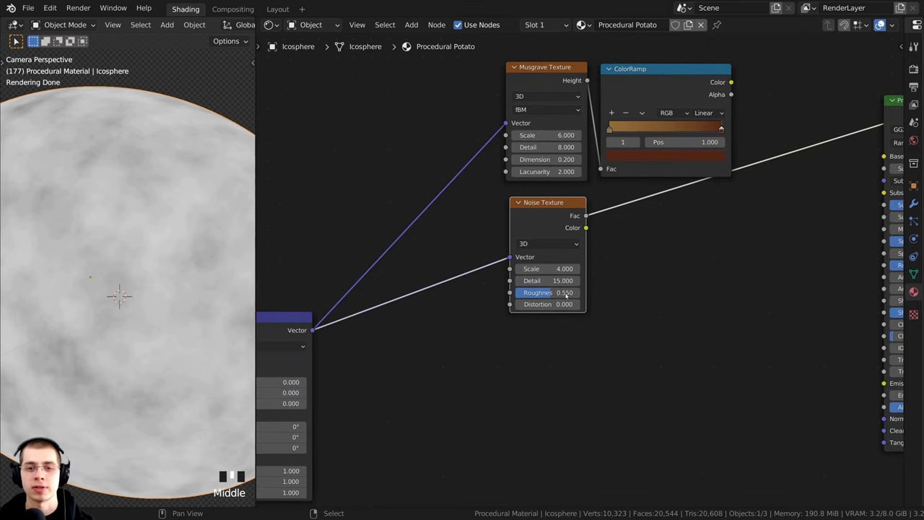
{"action": "scroll", "coordinate": [160, 225], "scroll_direction": "down", "scroll_amount": 2}
{"action": "middle_click_drag", "start_coordinate": [150, 232], "coordinate": [155, 219], "text": "shift"}
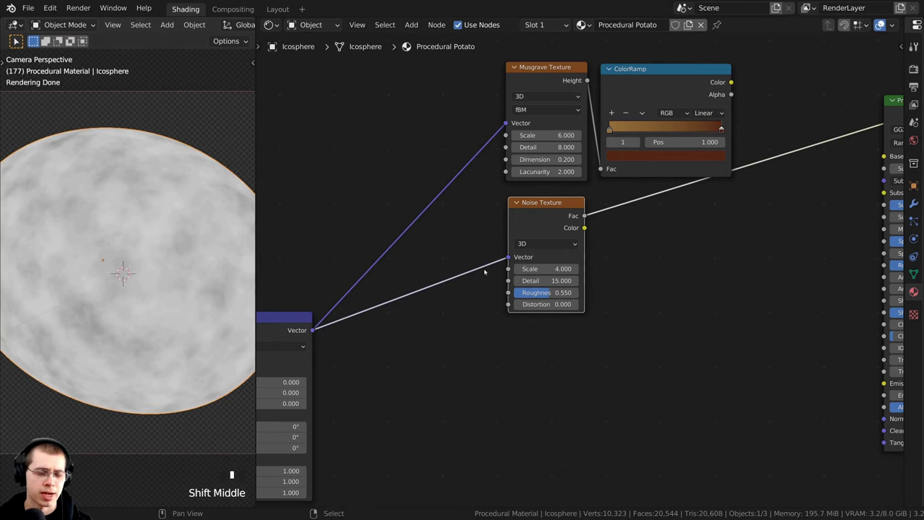
- Duplicate the brown ColorRamp and insert the copy on the Noise Texture's Fac output link, below the original ramp
{"action": "left_click_drag", "start_coordinate": [643, 104], "coordinate": [646, 101]}
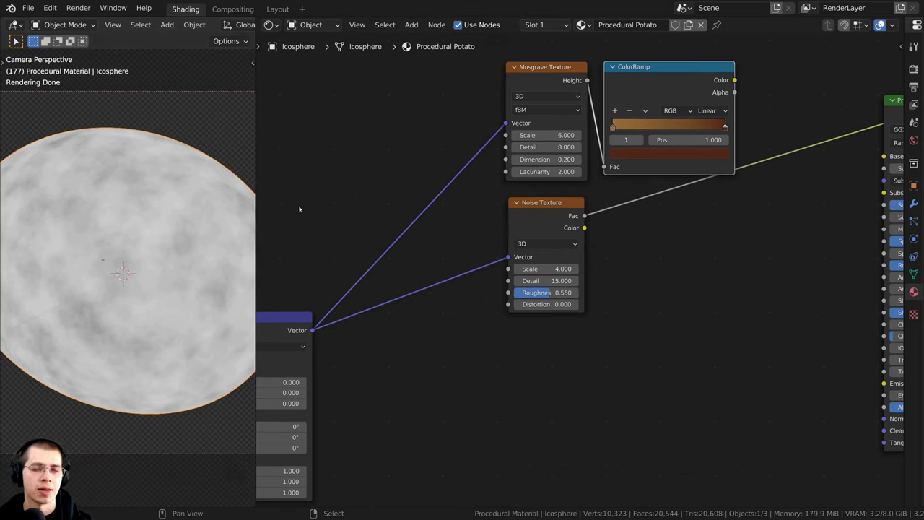
{"action": "left_click_drag", "start_coordinate": [655, 98], "coordinate": [660, 91]}
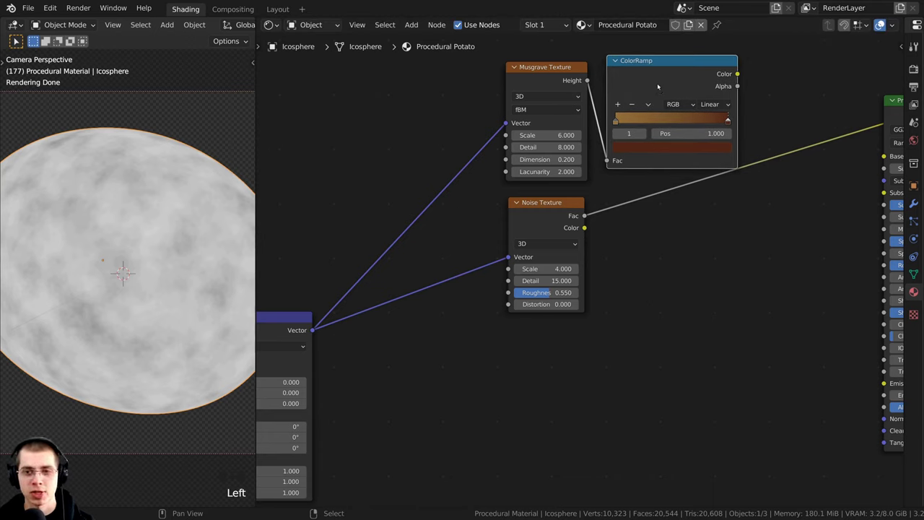
{"action": "key", "text": "shift+d"}
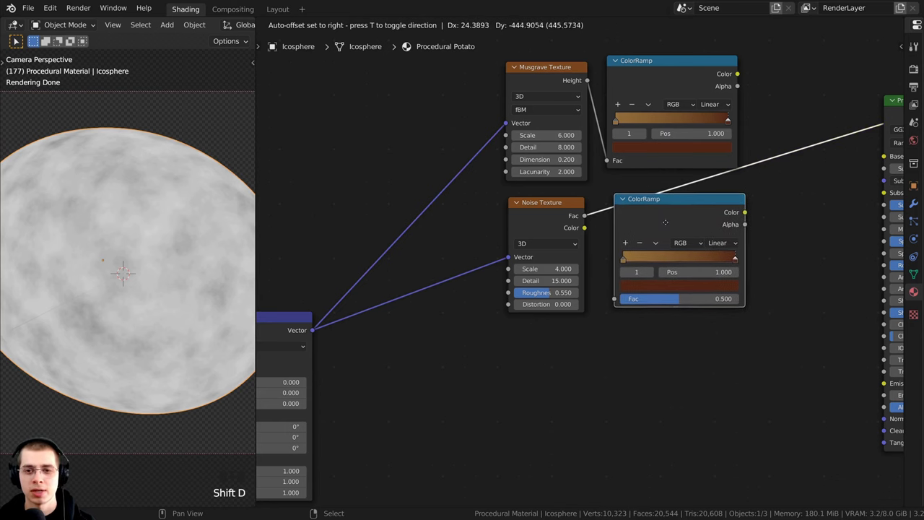
{"action": "left_click", "coordinate": [669, 223]}
{"action": "left_click_drag", "start_coordinate": [665, 221], "coordinate": [652, 219]}
{"action": "left_click_drag", "start_coordinate": [597, 225], "coordinate": [561, 230]}
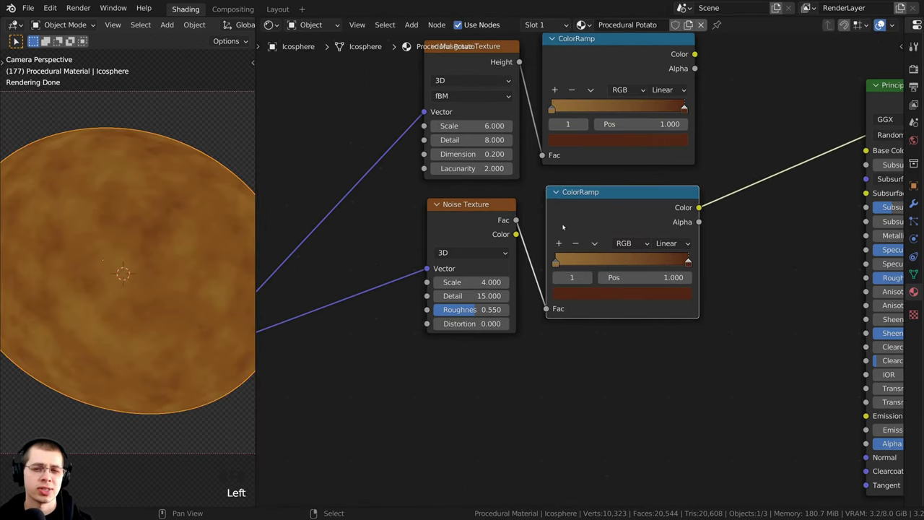
{"action": "left_click_drag", "start_coordinate": [474, 233], "coordinate": [472, 232]}
{"action": "left_click_drag", "start_coordinate": [602, 215], "coordinate": [600, 214]}
- Move the dark stop of the Noise Texture's ColorRamp to about position 0.756
{"action": "scroll", "coordinate": [624, 235], "scroll_direction": "up", "scroll_amount": 4}
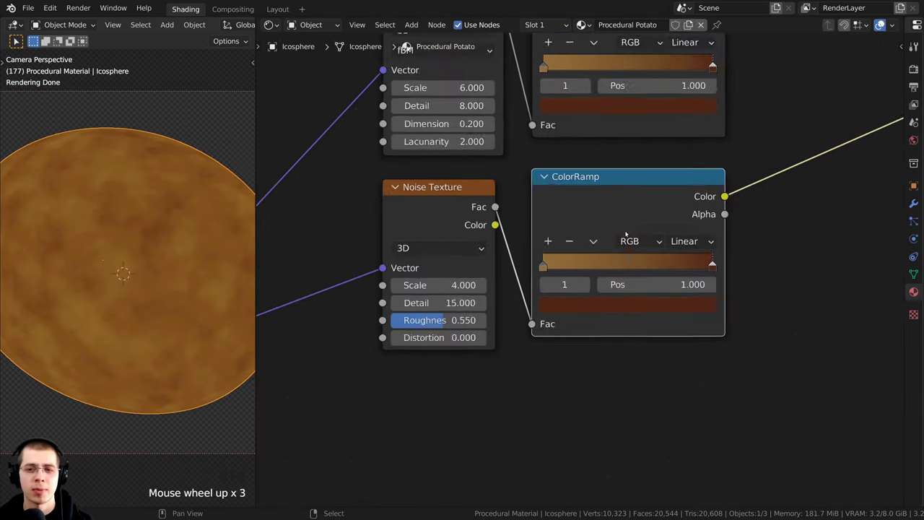
{"action": "middle_click_drag", "start_coordinate": [614, 242], "coordinate": [606, 250]}
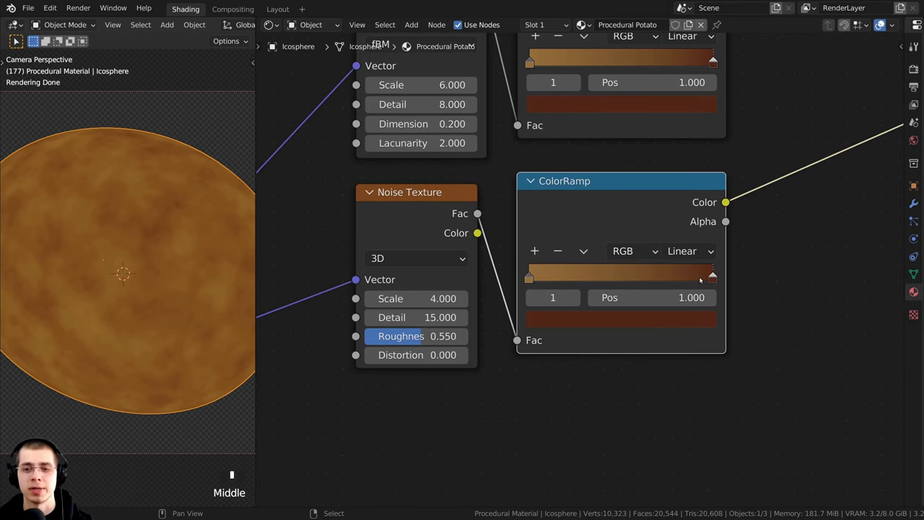
{"action": "scroll", "coordinate": [700, 280], "scroll_direction": "up", "scroll_amount": 1}
{"action": "left_click", "coordinate": [723, 277]}
{"action": "left_click", "coordinate": [723, 277]}
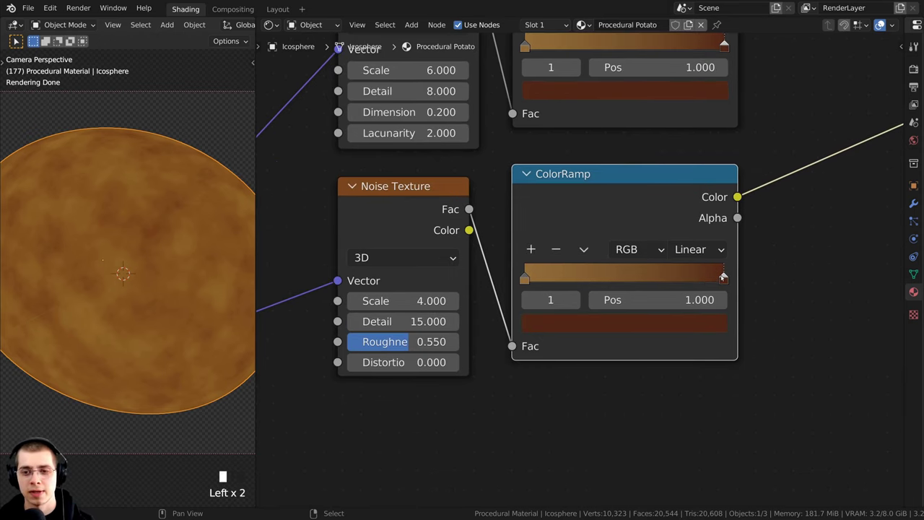
{"action": "left_click_drag", "start_coordinate": [723, 276], "coordinate": [674, 278]}
- Change the dark stop of the Noise Texture's ColorRamp to a very dark brown, hex 32120E
{"action": "scroll", "coordinate": [599, 322], "scroll_direction": "down", "scroll_amount": 1}
{"action": "middle_click_drag", "start_coordinate": [597, 324], "coordinate": [586, 366]}
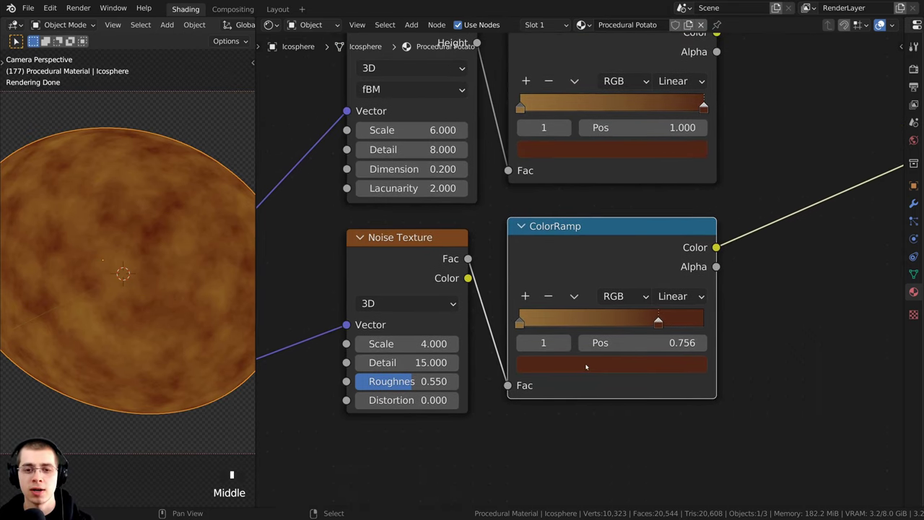
{"action": "left_click", "coordinate": [586, 367]}
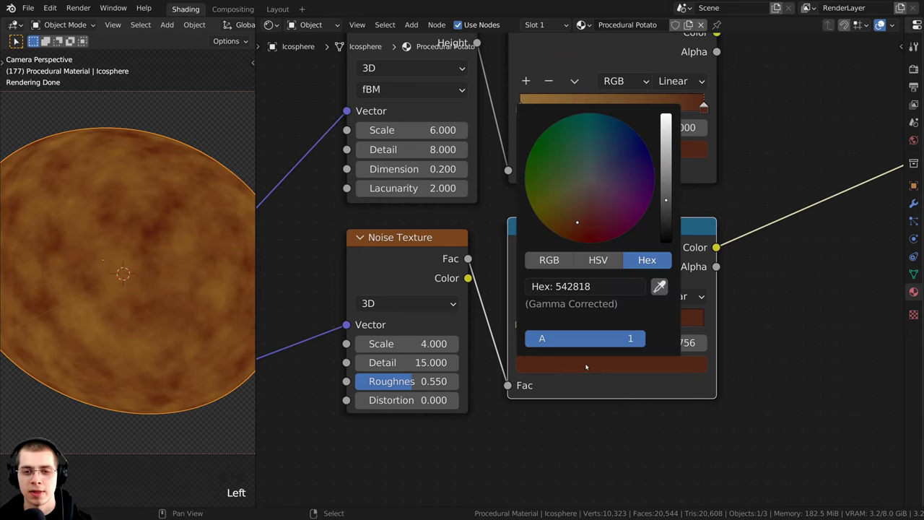
{"action": "left_click_drag", "start_coordinate": [667, 201], "coordinate": [667, 209]}
{"action": "key", "text": "ctrl+v"}
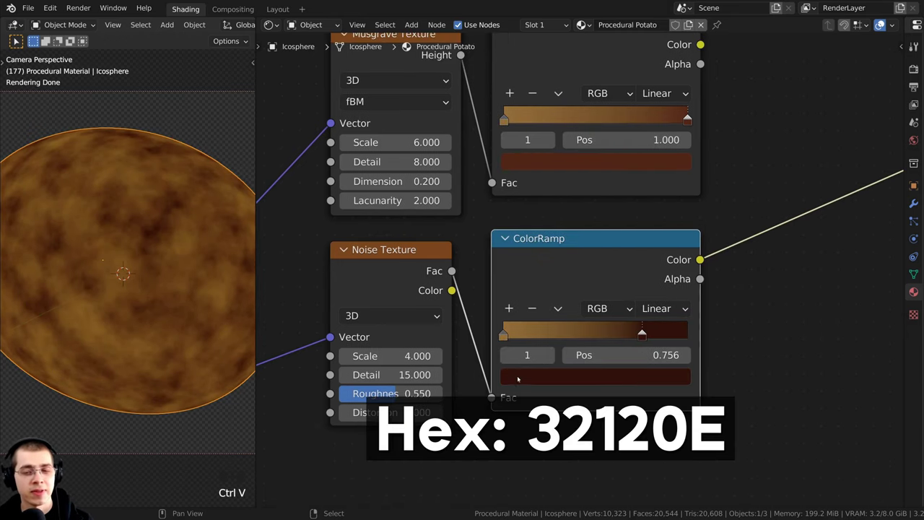
{"action": "left_click", "coordinate": [572, 377]}
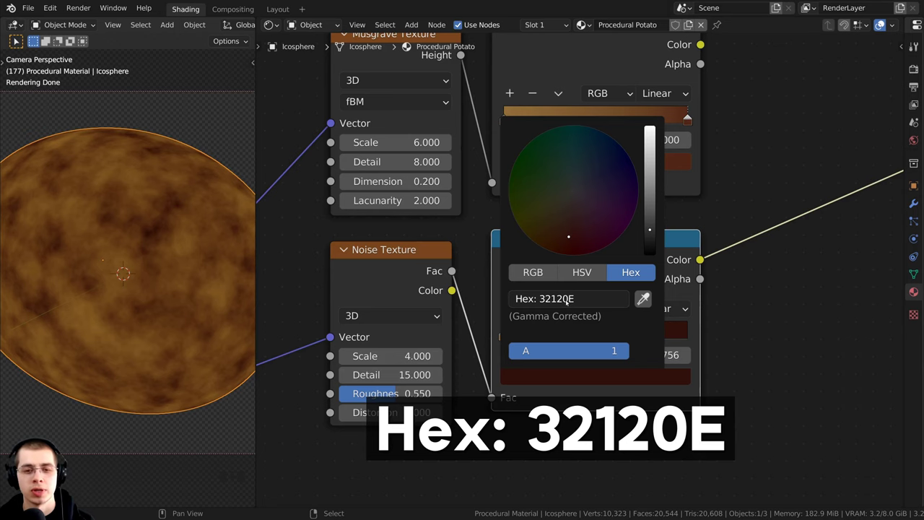
{"action": "scroll", "coordinate": [507, 337], "scroll_direction": "down", "scroll_amount": 1}
{"action": "middle_click_drag", "start_coordinate": [507, 337], "coordinate": [528, 337]}
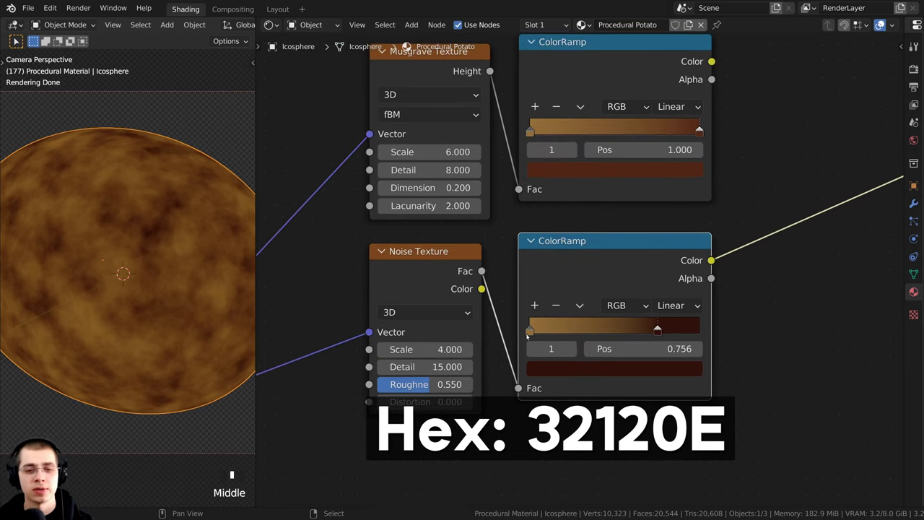
- Change the light stop of the Noise Texture's ColorRamp to golden brown, hex 94723B
{"action": "left_click", "coordinate": [530, 330]}
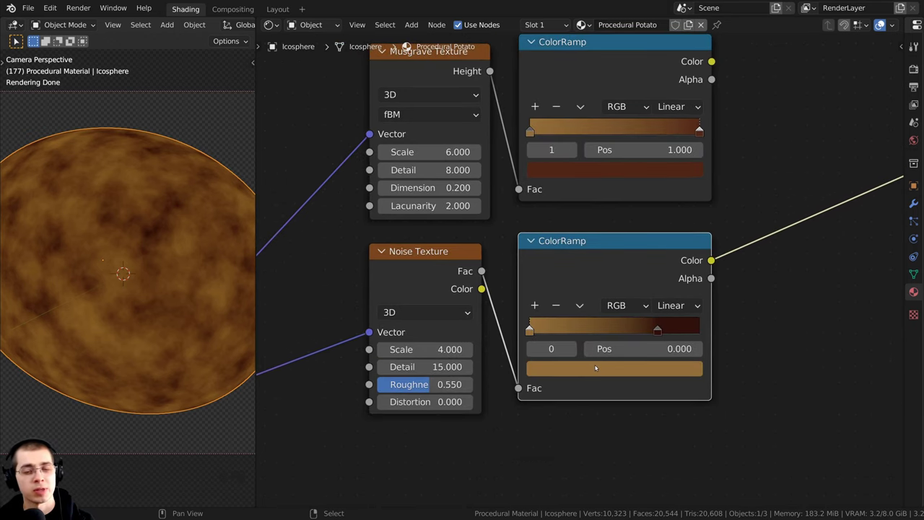
{"action": "left_click", "coordinate": [571, 369]}
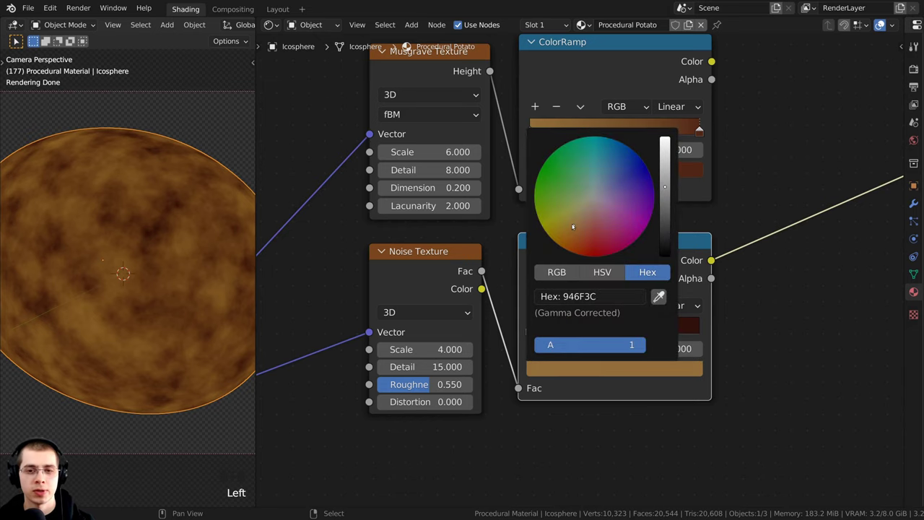
{"action": "left_click_drag", "start_coordinate": [573, 227], "coordinate": [569, 223]}
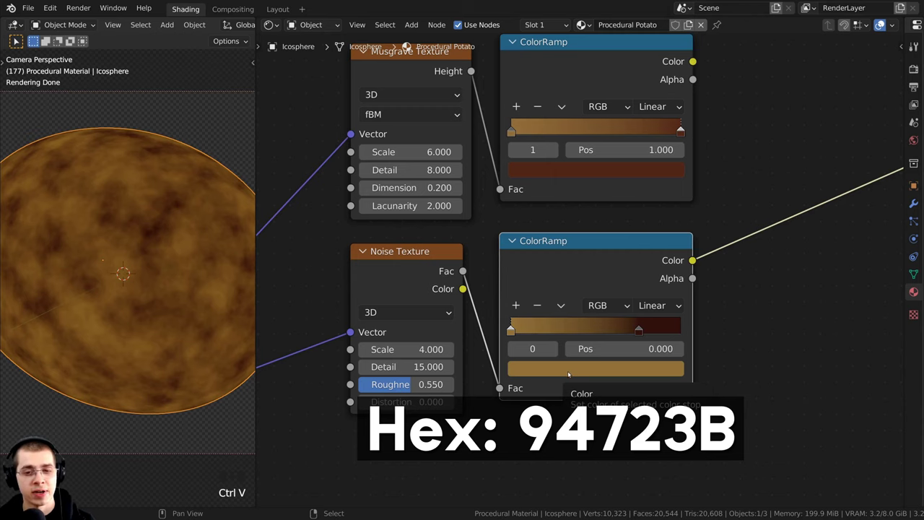
{"action": "left_click", "coordinate": [562, 374]}
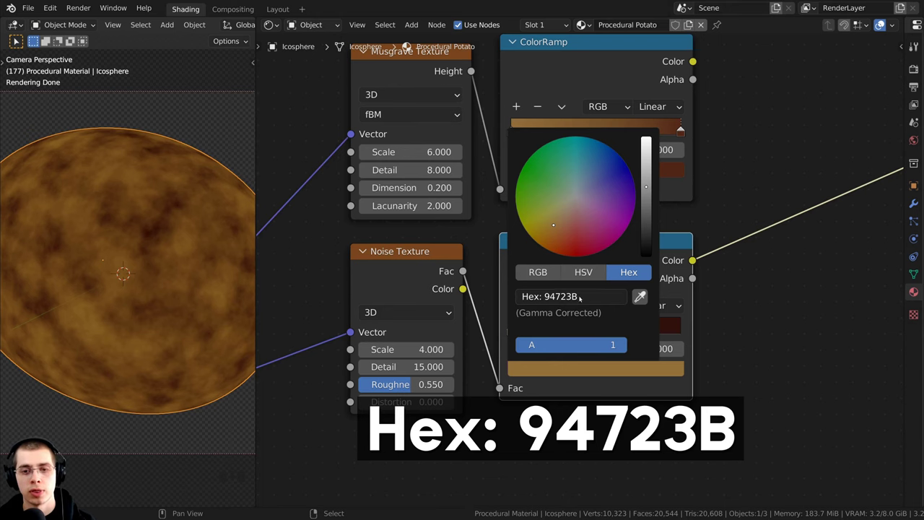
- Preview the Musgrave Texture's ColorRamp and the Noise Texture's ColorRamp alternately to compare their patterns on the potato
{"action": "scroll", "coordinate": [525, 303], "scroll_direction": "down", "scroll_amount": 5}
{"action": "middle_click_drag", "start_coordinate": [512, 280], "coordinate": [517, 308]}
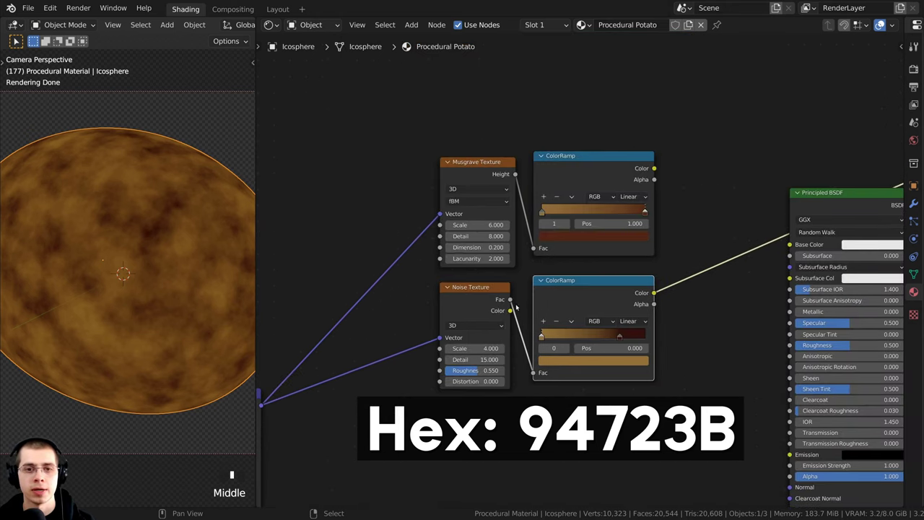
{"action": "left_click", "coordinate": [580, 172], "text": "ctrl+shift"}
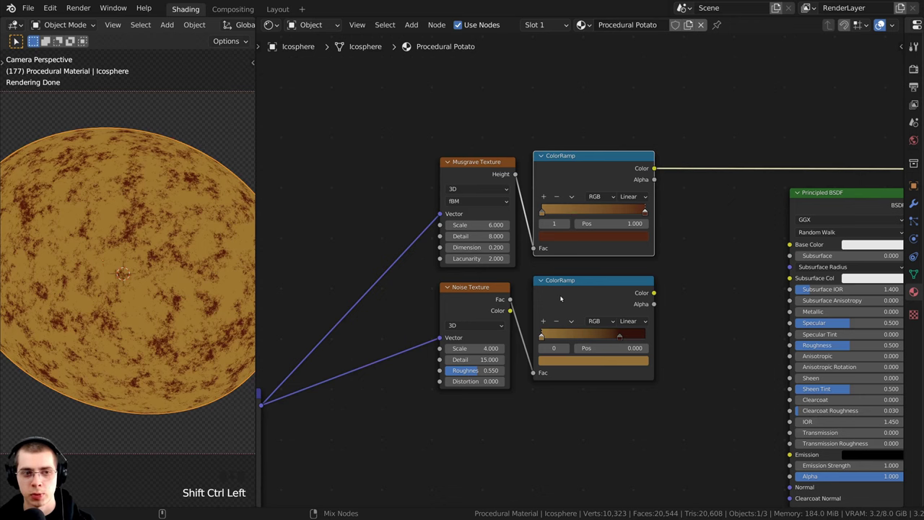
{"action": "left_click", "coordinate": [580, 172], "text": "ctrl+shift"}
{"action": "left_click", "coordinate": [578, 177], "text": "ctrl+shift"}
{"action": "left_click", "coordinate": [566, 283], "text": "ctrl+shift"}
{"action": "left_click", "coordinate": [566, 228], "text": "ctrl+shift"}
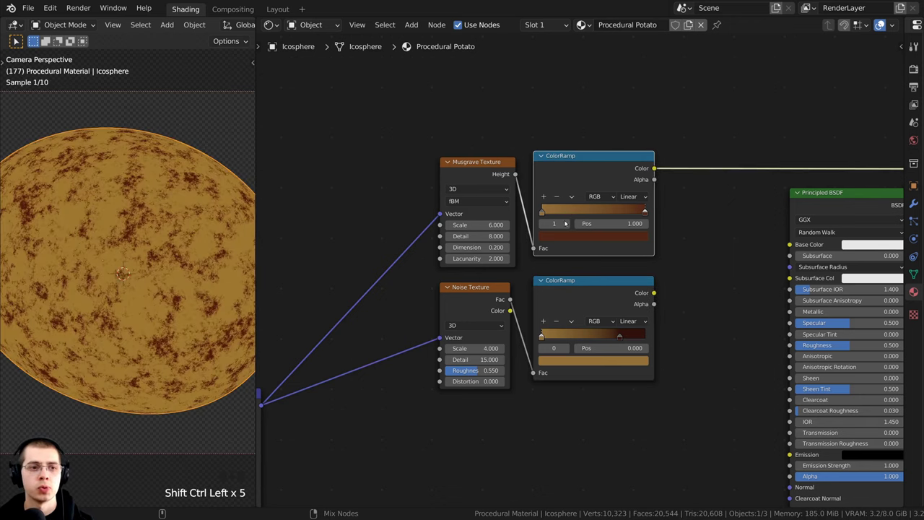
{"action": "left_click", "coordinate": [568, 288], "text": "ctrl+shift"}
{"action": "scroll", "coordinate": [498, 249], "scroll_direction": "down", "scroll_amount": 5}
{"action": "middle_click_drag", "start_coordinate": [488, 244], "coordinate": [507, 226]}
{"action": "scroll", "coordinate": [390, 253], "scroll_direction": "up", "scroll_amount": 5}
{"action": "left_click", "coordinate": [552, 152], "text": "ctrl+shift"}
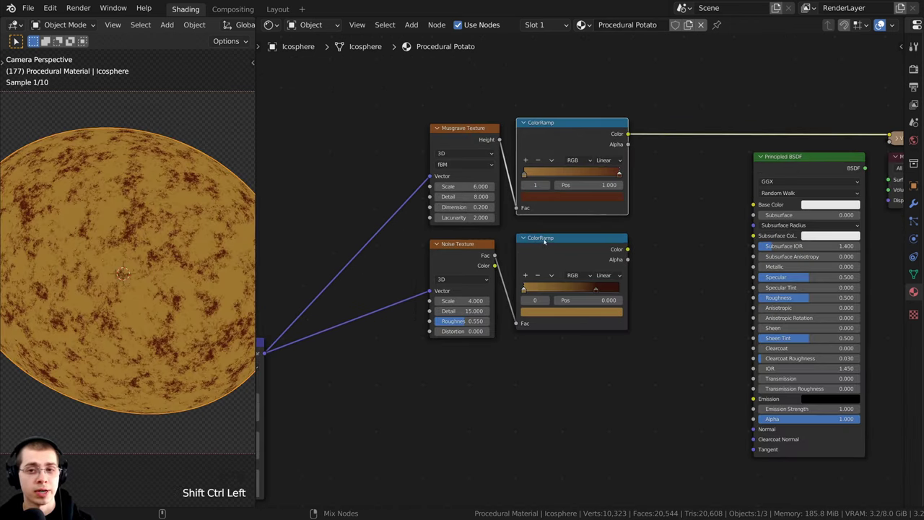
{"action": "left_click", "coordinate": [548, 249], "text": "ctrl+shift"}
{"action": "left_click", "coordinate": [553, 152], "text": "ctrl+shift"}
{"action": "left_click", "coordinate": [553, 244], "text": "ctrl+shift"}
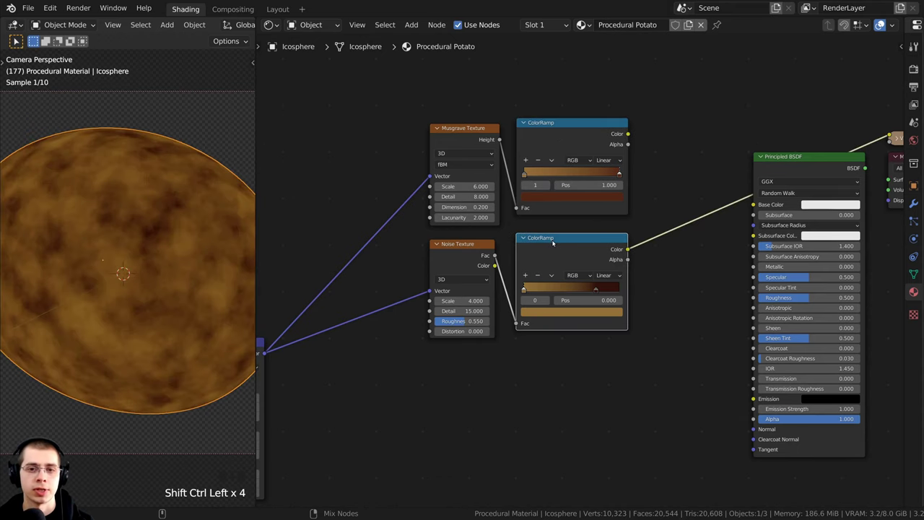
- Combine the two ColorRamps' colours in a Mix node and place it between the ramps and the Principled BSDF
{"action": "left_click", "coordinate": [554, 137]}
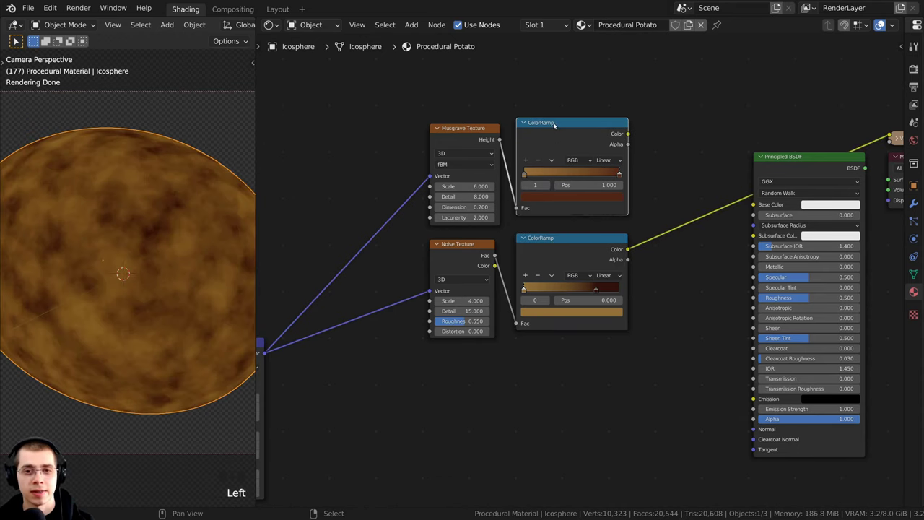
{"action": "left_click", "coordinate": [565, 246], "text": "shift"}
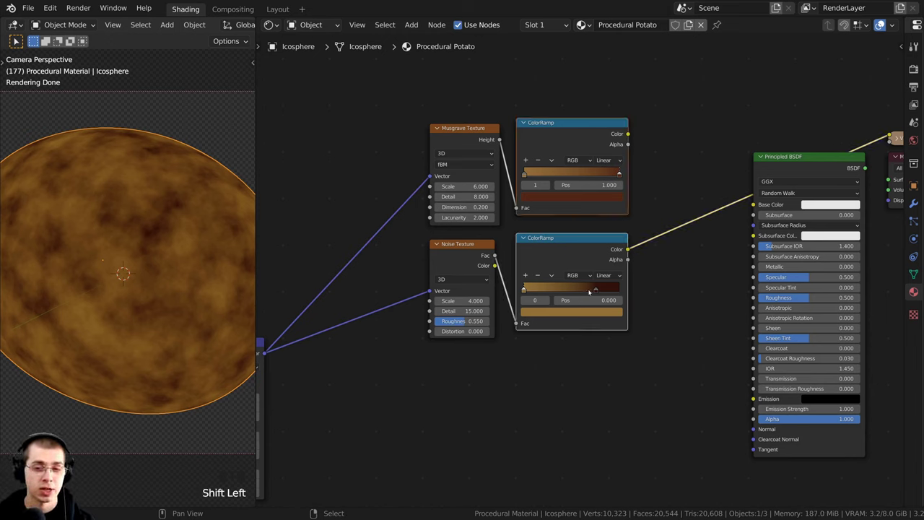
{"action": "key", "text": "ctrl+0"}
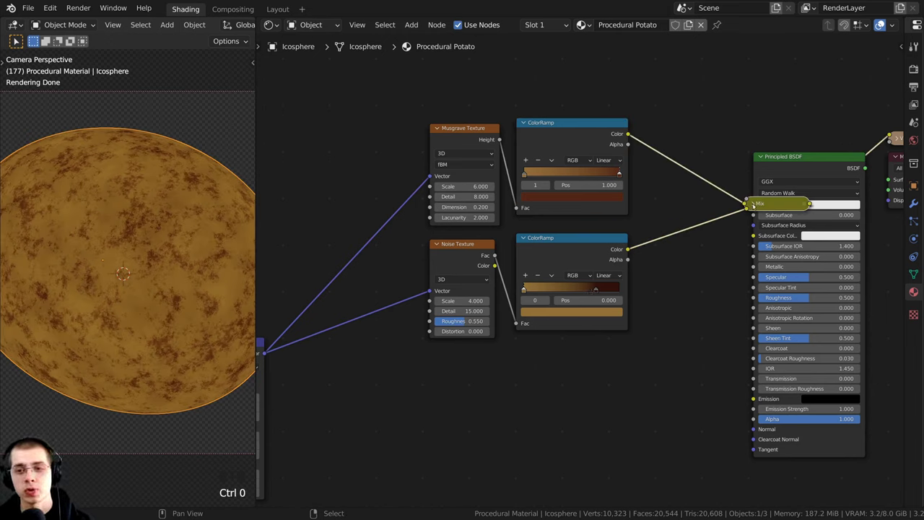
{"action": "left_click_drag", "start_coordinate": [753, 204], "coordinate": [611, 165]}
{"action": "scroll", "coordinate": [718, 166], "scroll_direction": "up", "scroll_amount": 5}
{"action": "left_click", "coordinate": [662, 161]}
{"action": "scroll", "coordinate": [667, 193], "scroll_direction": "down", "scroll_amount": 1}
{"action": "scroll", "coordinate": [612, 165], "scroll_direction": "down", "scroll_amount": 1}
{"action": "middle_click_drag", "start_coordinate": [611, 164], "coordinate": [631, 146]}
{"action": "left_click_drag", "start_coordinate": [633, 147], "coordinate": [622, 144]}
{"action": "scroll", "coordinate": [578, 235], "scroll_direction": "up", "scroll_amount": 4}
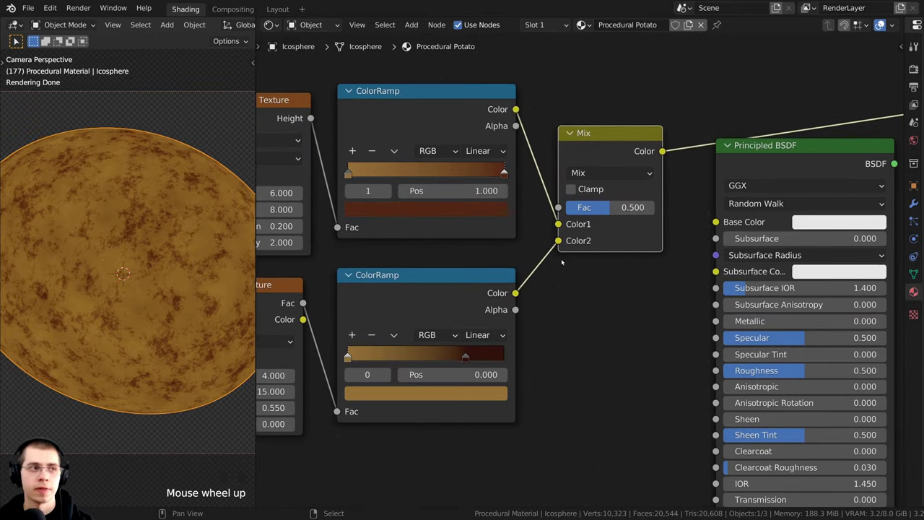
- Set the Mix node's Fac to 0.8 so the Noise Texture's ColorRamp dominates the blend
{"action": "middle_click_drag", "start_coordinate": [546, 264], "coordinate": [516, 274]}
{"action": "scroll", "coordinate": [515, 275], "scroll_direction": "up", "scroll_amount": 3}
{"action": "mouse_move", "coordinate": [569, 210]}
{"action": "left_mouse_down"}
{"action": "mouse_move", "coordinate": [633, 203]}
{"action": "mouse_move", "coordinate": [516, 203]}
{"action": "mouse_move", "coordinate": [634, 204]}
{"action": "mouse_move", "coordinate": [522, 204]}
{"action": "mouse_move", "coordinate": [576, 206]}
{"action": "left_mouse_up"}
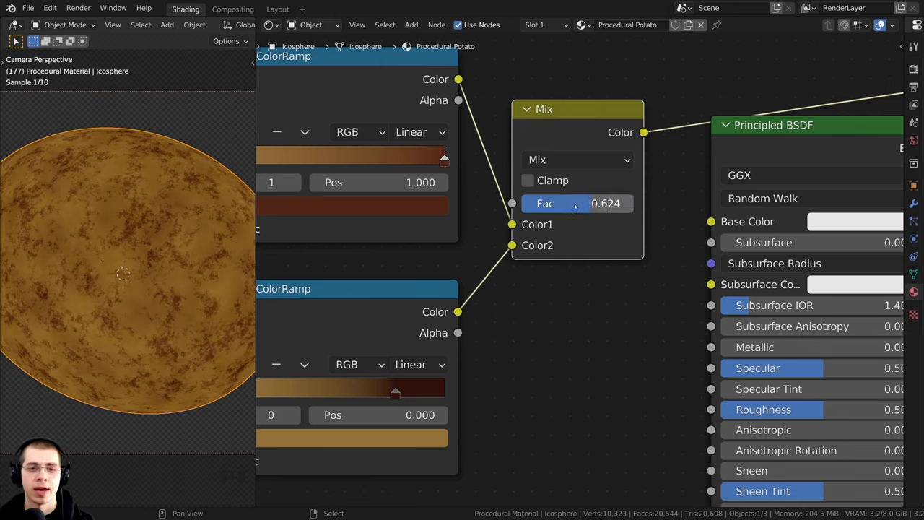
{"action": "left_click", "coordinate": [576, 205]}
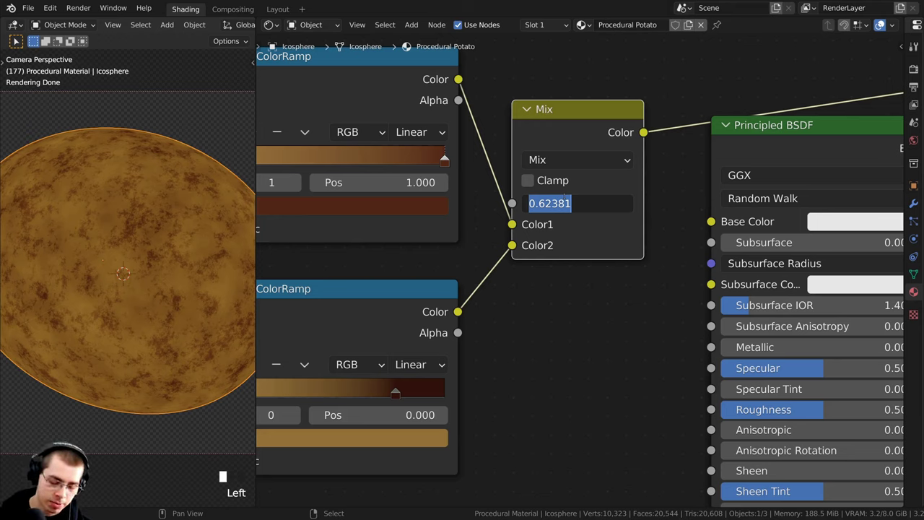
{"action": "type", "text": ".8"}
{"action": "key", "text": "Return"}
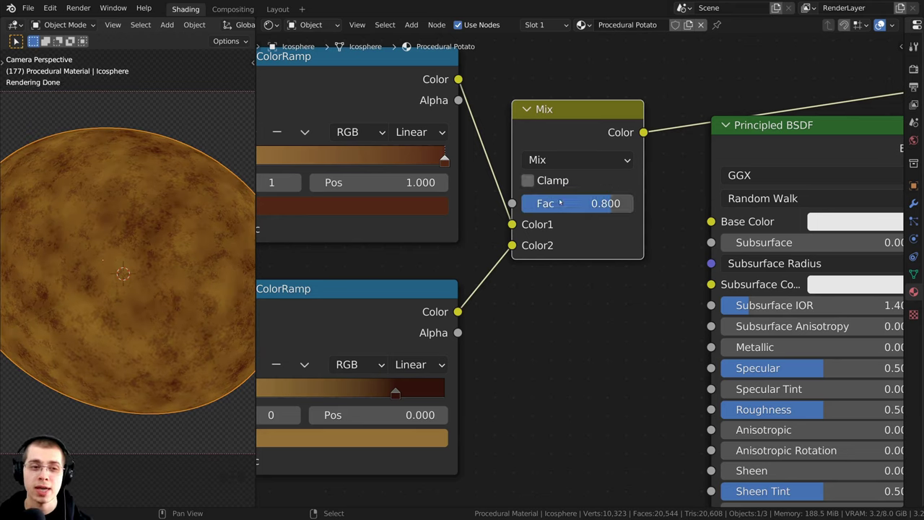
{"action": "left_click_drag", "start_coordinate": [578, 205], "coordinate": [606, 203]}
- Select the two textures, their ColorRamps and the Mix node together, and move them away from the Principled BSDF
{"action": "scroll", "coordinate": [435, 218], "scroll_direction": "down", "scroll_amount": 2}
{"action": "middle_click_drag", "start_coordinate": [263, 154], "coordinate": [395, 192]}
{"action": "left_click_drag", "start_coordinate": [360, 154], "coordinate": [358, 153]}
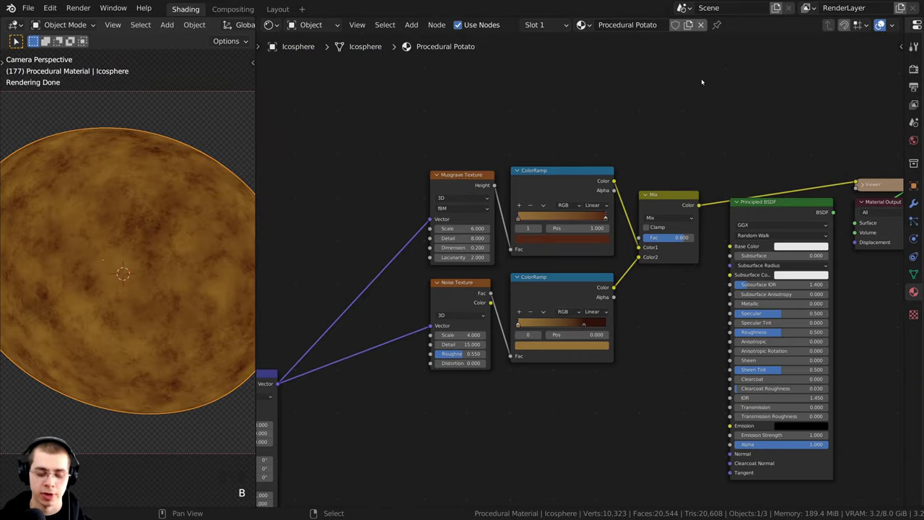
{"action": "key", "text": "b"}
{"action": "left_click_drag", "start_coordinate": [702, 76], "coordinate": [379, 375]}
{"action": "scroll", "coordinate": [379, 375], "scroll_direction": "down", "scroll_amount": 3}
{"action": "key", "text": "g"}
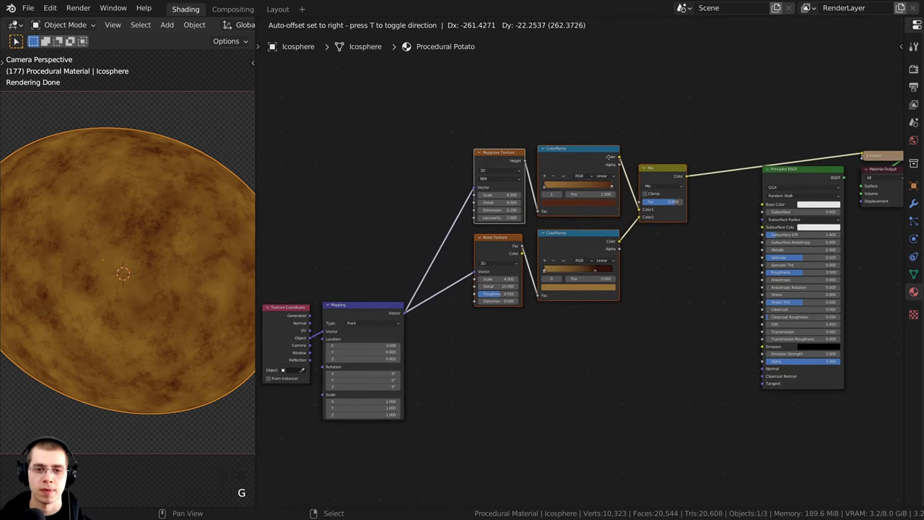
{"action": "left_click", "coordinate": [598, 159]}
{"action": "left_click", "coordinate": [534, 221]}
- Add a Voronoi Texture node directly below the Noise Texture
{"action": "scroll", "coordinate": [533, 217], "scroll_direction": "up", "scroll_amount": 3}
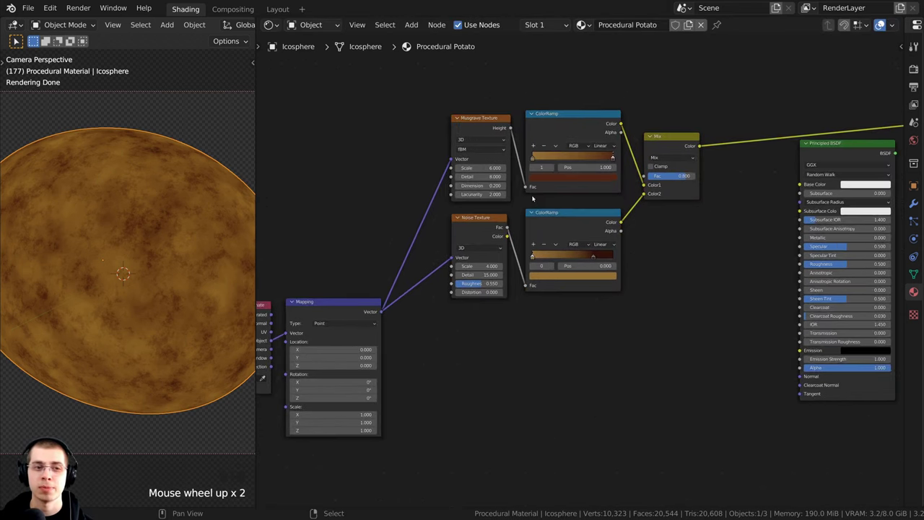
{"action": "middle_click_drag", "start_coordinate": [576, 183], "coordinate": [576, 168]}
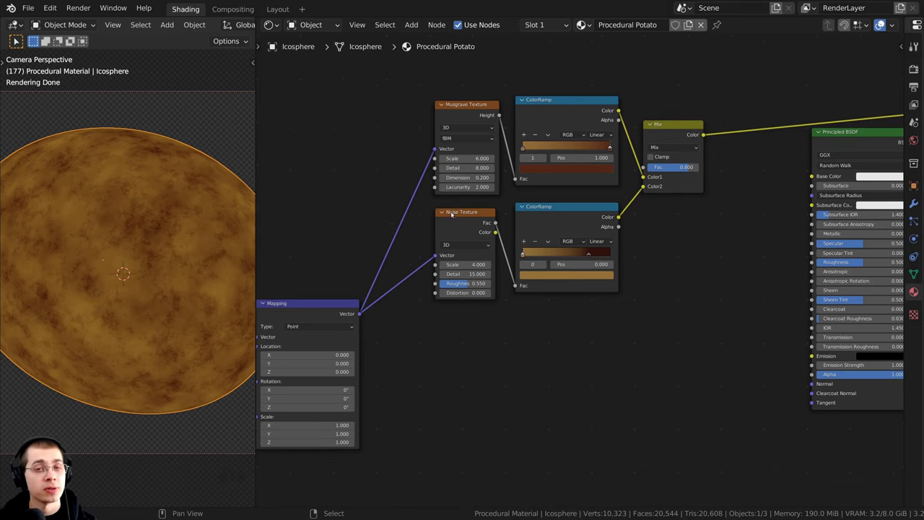
{"action": "middle_click_drag", "start_coordinate": [519, 277], "coordinate": [533, 206]}
{"action": "scroll", "coordinate": [547, 291], "scroll_direction": "up", "scroll_amount": 2}
{"action": "middle_click_drag", "start_coordinate": [546, 288], "coordinate": [541, 287]}
{"action": "key", "text": "shift+a"}
{"action": "left_click", "coordinate": [527, 277]}
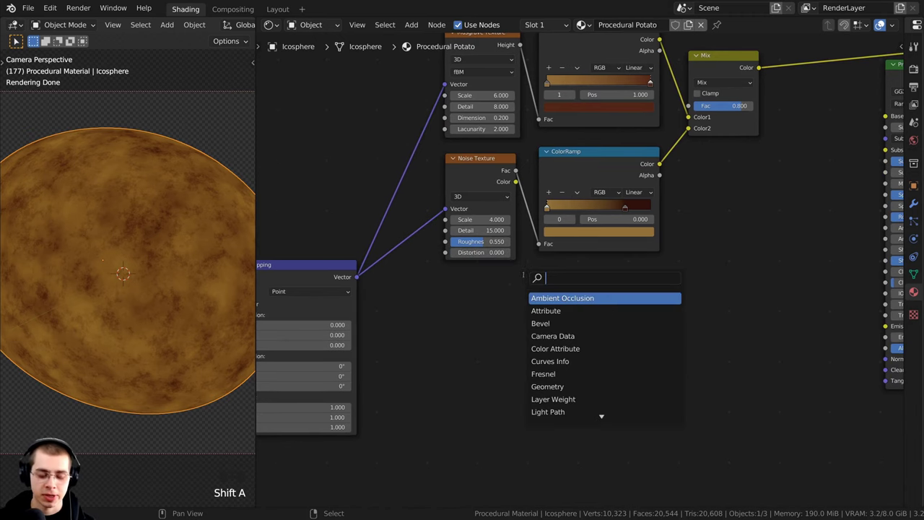
{"action": "type", "text": "vor"}
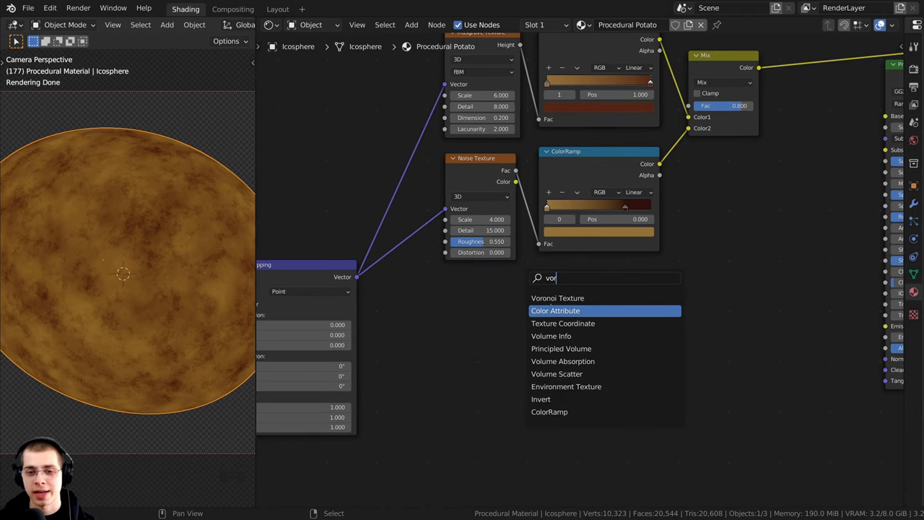
{"action": "left_click", "coordinate": [563, 299]}
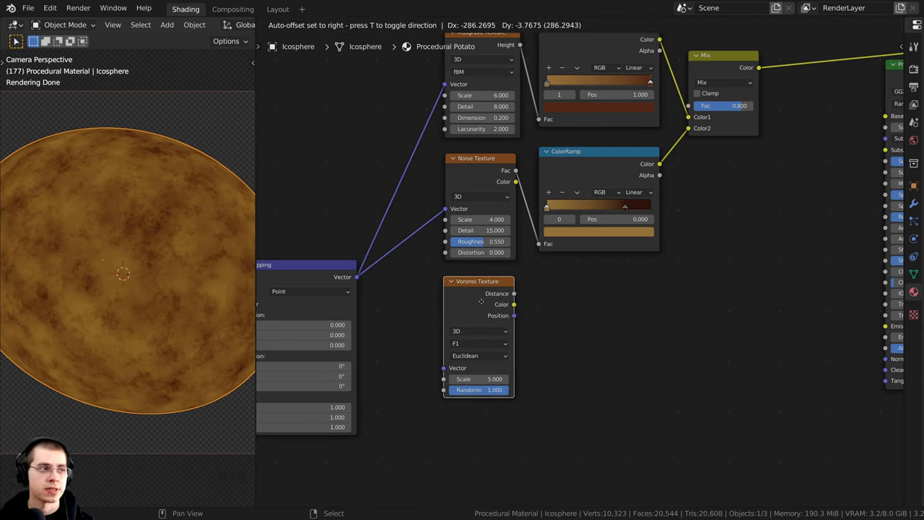
{"action": "left_click", "coordinate": [484, 301]}
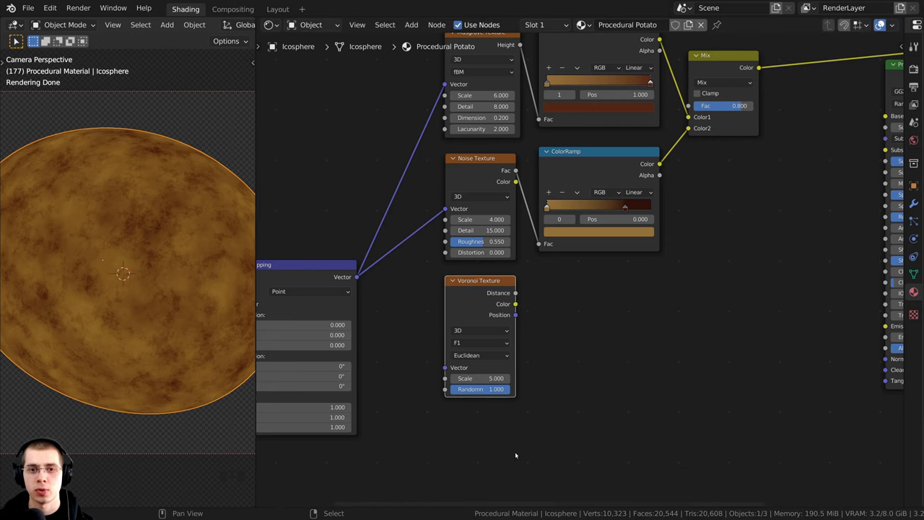
- Preview the Voronoi Texture's Distance output on the potato
{"action": "scroll", "coordinate": [482, 331], "scroll_direction": "down", "scroll_amount": 1}
{"action": "scroll", "coordinate": [567, 272], "scroll_direction": "up", "scroll_amount": 1}
{"action": "middle_click_drag", "start_coordinate": [483, 331], "coordinate": [580, 253]}
{"action": "left_click", "coordinate": [603, 258], "text": "ctrl+shift"}
{"action": "scroll", "coordinate": [580, 253], "scroll_direction": "up", "scroll_amount": 8}
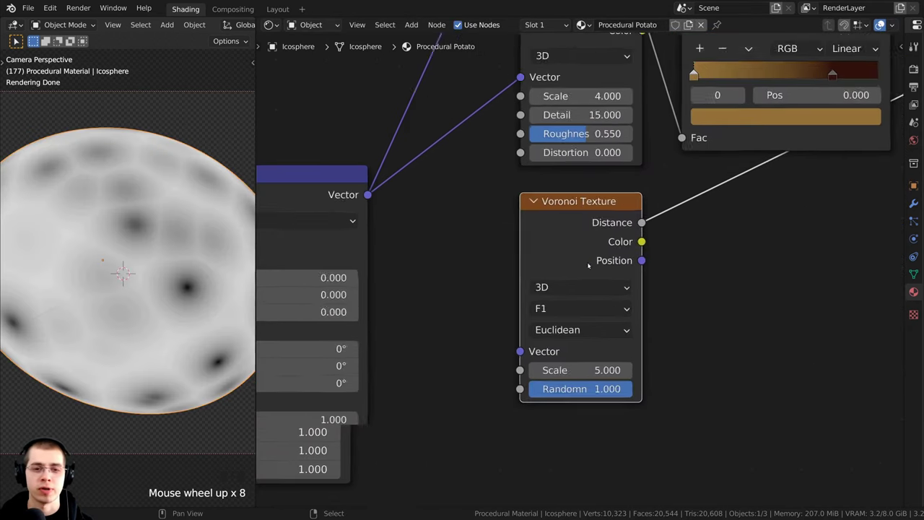
{"action": "scroll", "coordinate": [141, 287], "scroll_direction": "down", "scroll_amount": 1}
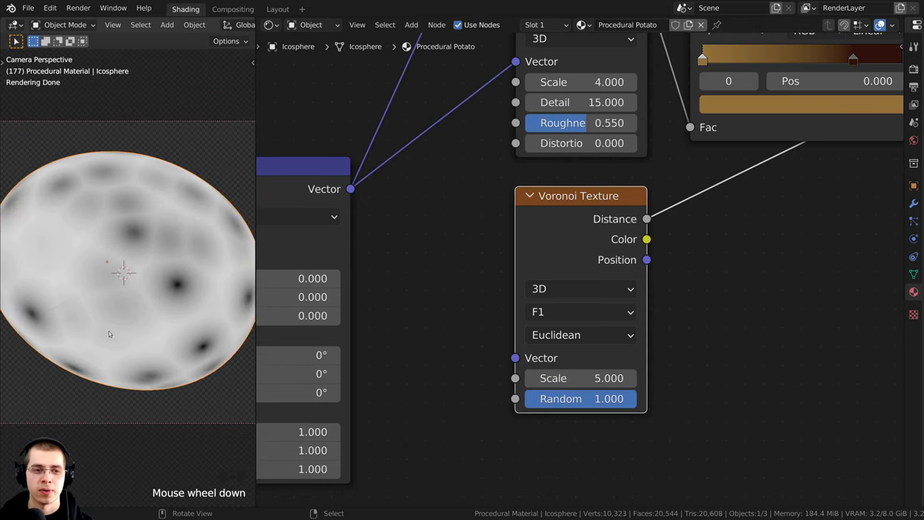
- Set the Voronoi Texture's Scale to 10
{"action": "left_click", "coordinate": [564, 378]}
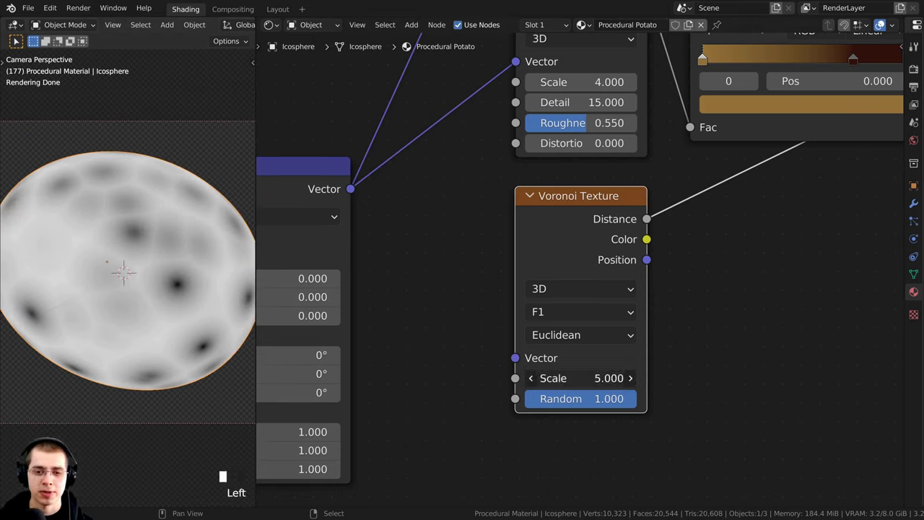
{"action": "type", "text": "1"}
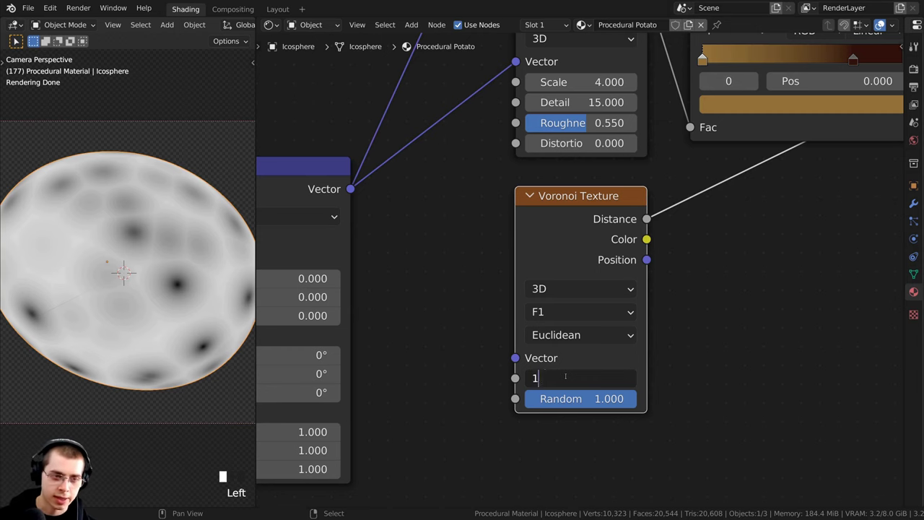
{"action": "type", "text": "0"}
{"action": "key", "text": "Return"}
- Connect the Mapping node's Vector output to the Voronoi Texture's Vector input
{"action": "scroll", "coordinate": [394, 320], "scroll_direction": "down", "scroll_amount": 4}
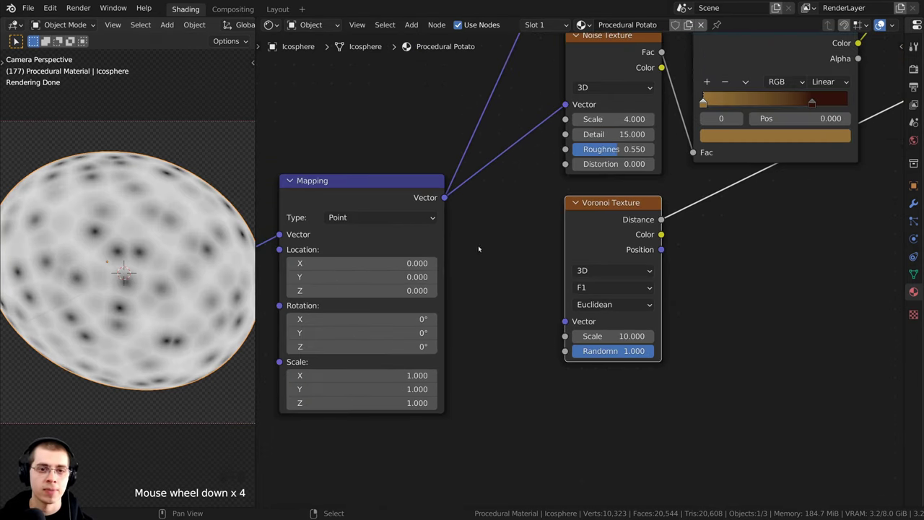
{"action": "left_click_drag", "start_coordinate": [445, 198], "coordinate": [566, 322]}
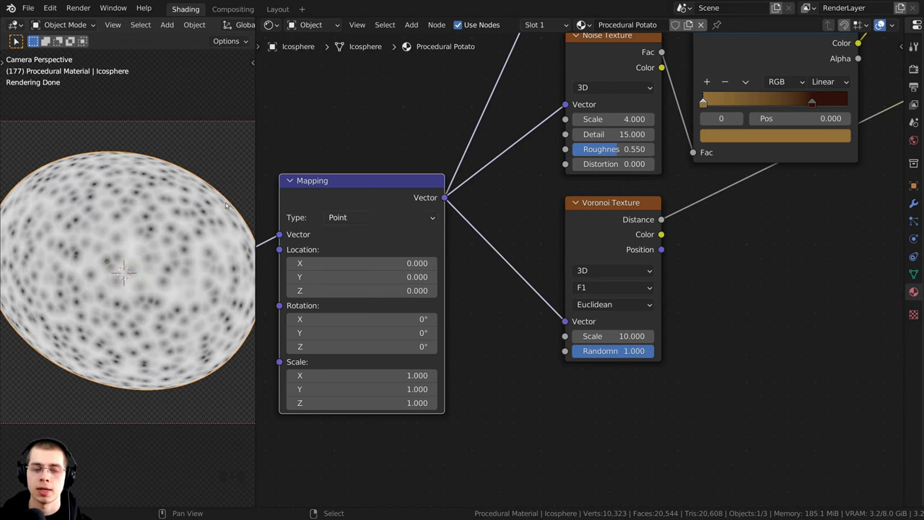
{"action": "left_click_drag", "start_coordinate": [591, 238], "coordinate": [592, 241]}
{"action": "middle_click_drag", "start_coordinate": [592, 242], "coordinate": [567, 215]}
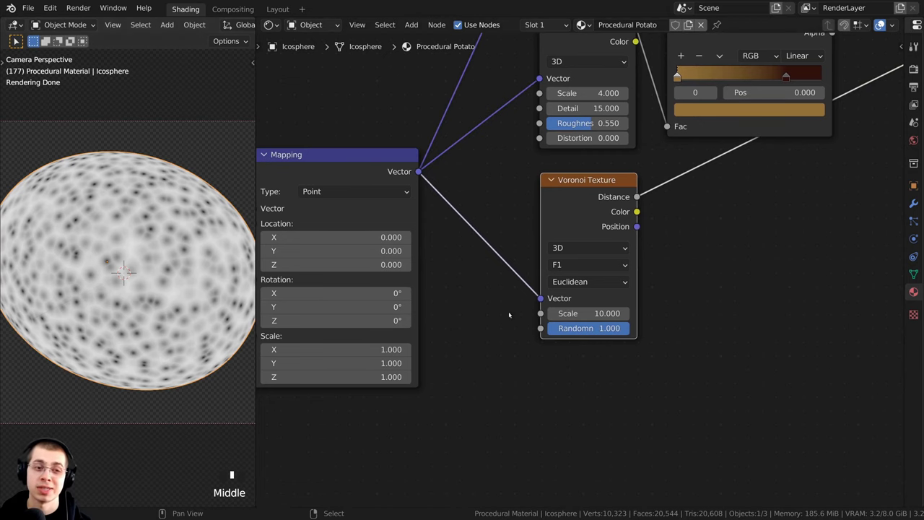
- Inspect the Voronoi spots up close and switch the Voronoi Texture's feature output to Smooth F1
{"action": "scroll", "coordinate": [579, 276], "scroll_direction": "up", "scroll_amount": 2}
{"action": "scroll", "coordinate": [140, 239], "scroll_direction": "up", "scroll_amount": 4}
{"action": "middle_click_drag", "start_coordinate": [121, 182], "coordinate": [114, 229], "text": "shift"}
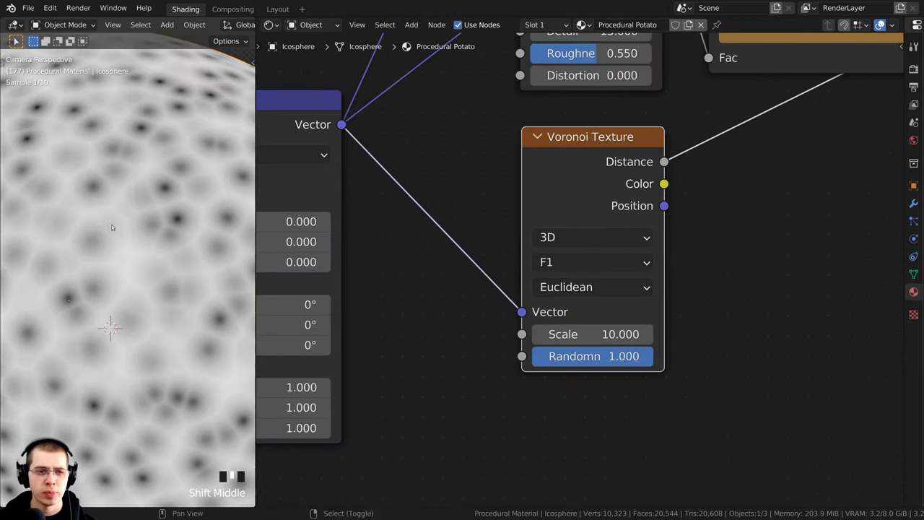
{"action": "scroll", "coordinate": [189, 206], "scroll_direction": "up", "scroll_amount": 2}
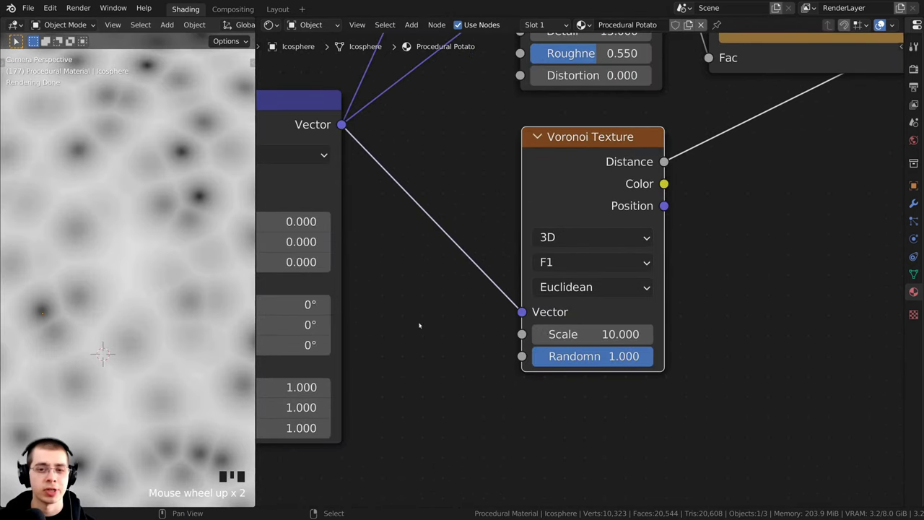
{"action": "left_click", "coordinate": [577, 268]}
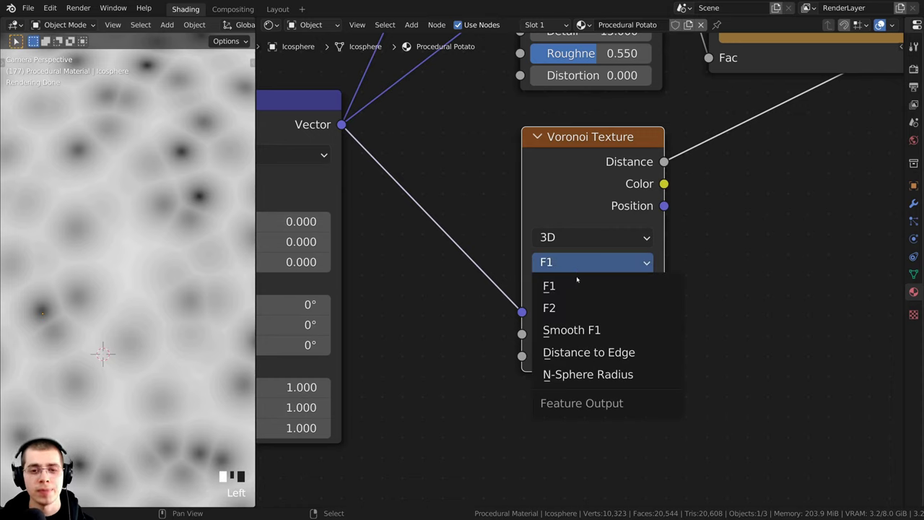
{"action": "left_click", "coordinate": [568, 329]}
{"action": "scroll", "coordinate": [135, 196], "scroll_direction": "down", "scroll_amount": 2}
{"action": "scroll", "coordinate": [95, 270], "scroll_direction": "down", "scroll_amount": 1}
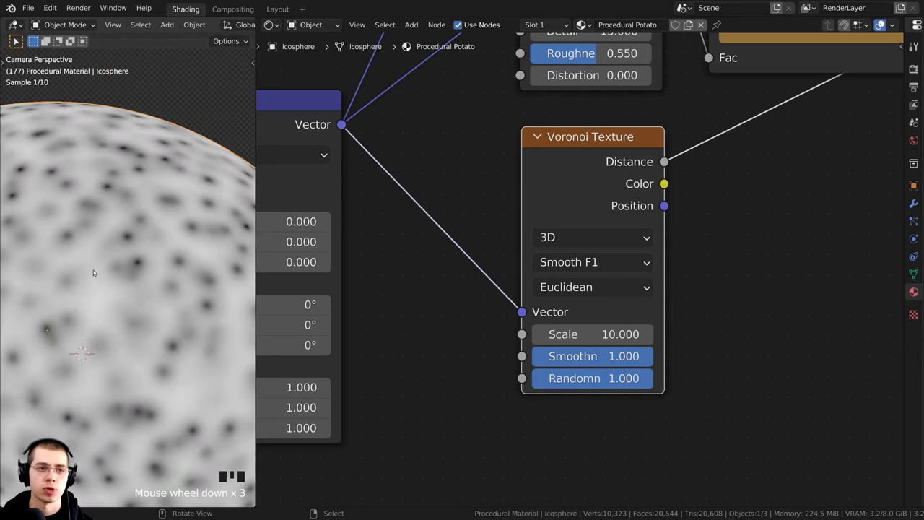
- Inspect the smooth Voronoi spots up close across different areas of the potato's surface
{"action": "middle_click_drag", "start_coordinate": [66, 361], "coordinate": [123, 259], "text": "shift"}
{"action": "scroll", "coordinate": [92, 269], "scroll_direction": "up", "scroll_amount": 3}
{"action": "scroll", "coordinate": [79, 287], "scroll_direction": "down", "scroll_amount": 3}
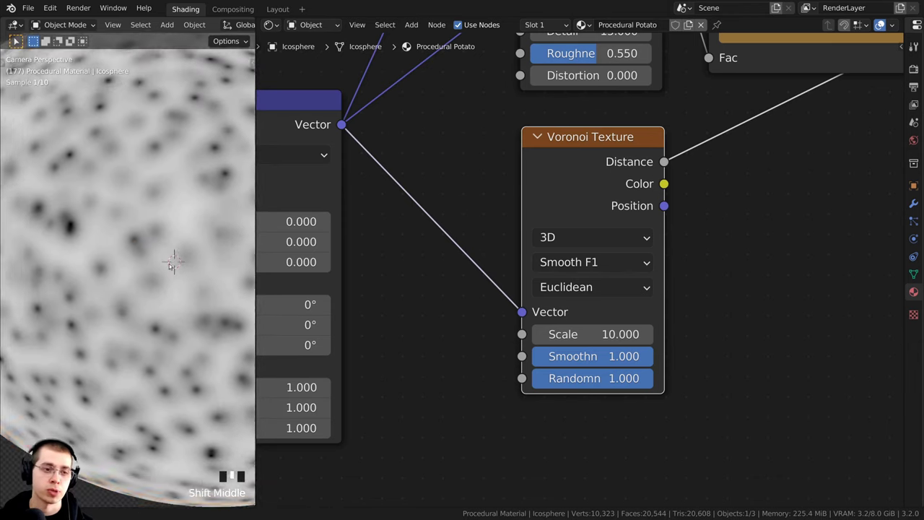
{"action": "scroll", "coordinate": [130, 261], "scroll_direction": "down", "scroll_amount": 4}
{"action": "middle_click_drag", "start_coordinate": [179, 273], "coordinate": [138, 280], "text": "shift"}
{"action": "scroll", "coordinate": [138, 280], "scroll_direction": "up", "scroll_amount": 7}
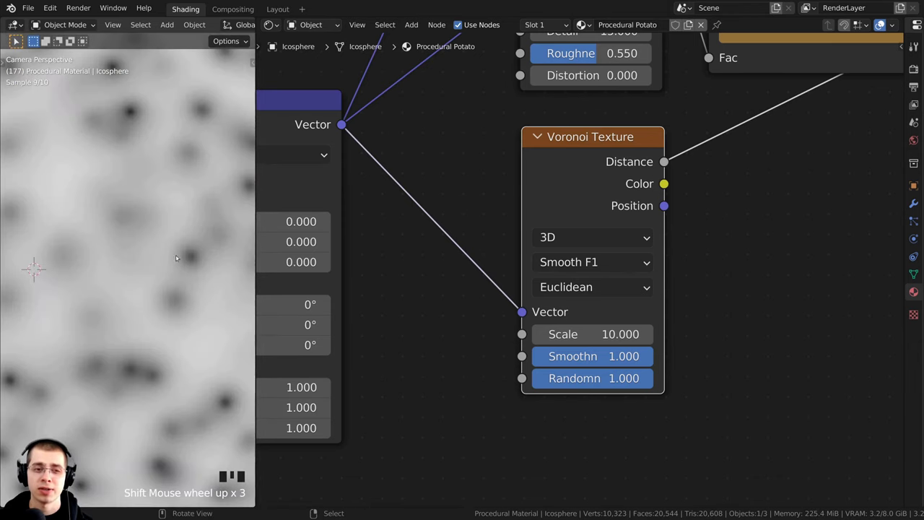
{"action": "scroll", "coordinate": [205, 264], "scroll_direction": "down", "scroll_amount": 1}
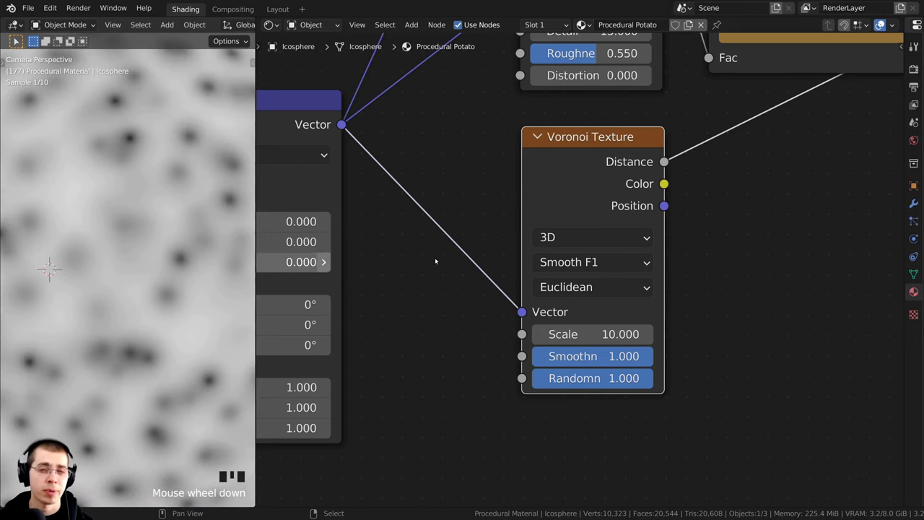
- Review the link between the Mapping and Voronoi Texture nodes and recheck the shape of the round spots
{"action": "scroll", "coordinate": [581, 245], "scroll_direction": "down", "scroll_amount": 11}
{"action": "middle_click_drag", "start_coordinate": [547, 238], "coordinate": [561, 240]}
{"action": "scroll", "coordinate": [565, 241], "scroll_direction": "up", "scroll_amount": 4}
{"action": "key", "text": "a"}
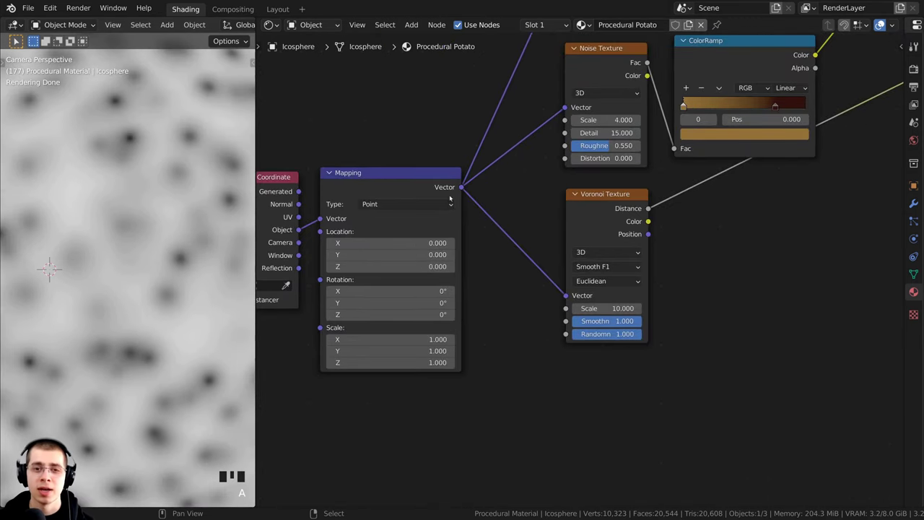
{"action": "left_click", "coordinate": [417, 186]}
{"action": "left_click", "coordinate": [592, 218]}
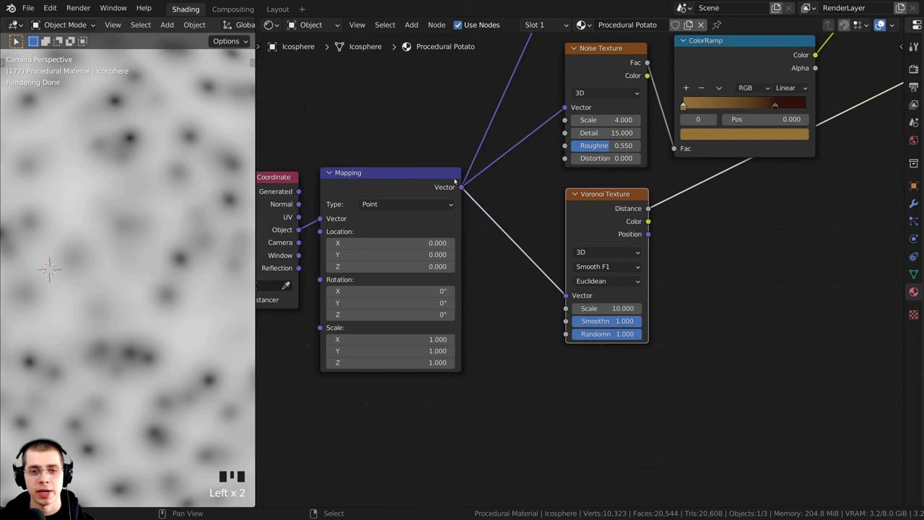
{"action": "left_click", "coordinate": [427, 187]}
{"action": "left_click", "coordinate": [575, 214]}
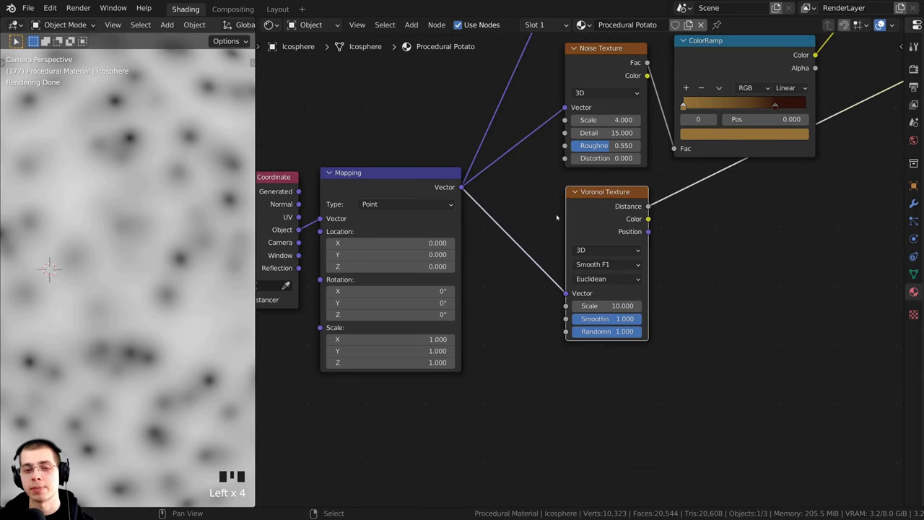
{"action": "scroll", "coordinate": [425, 218], "scroll_direction": "down", "scroll_amount": 2}
{"action": "scroll", "coordinate": [91, 212], "scroll_direction": "down", "scroll_amount": 1}
{"action": "scroll", "coordinate": [132, 209], "scroll_direction": "up", "scroll_amount": 3}
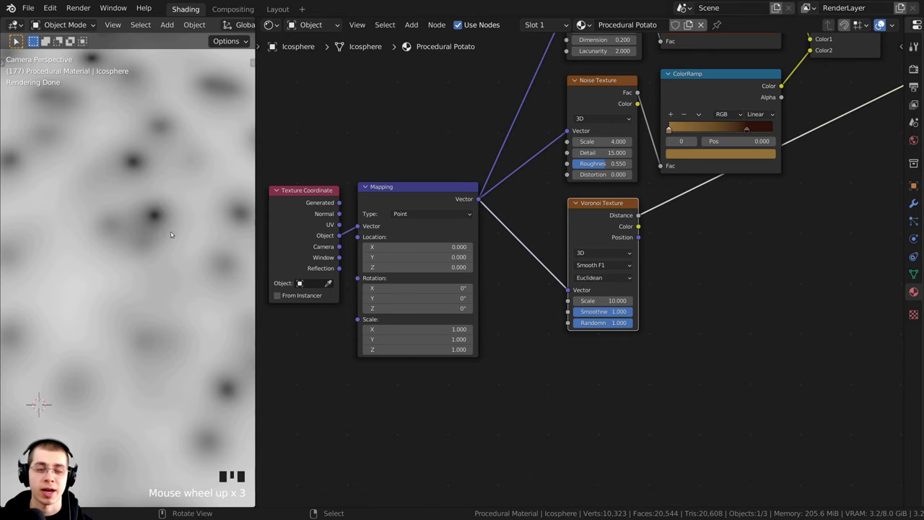
{"action": "scroll", "coordinate": [367, 274], "scroll_direction": "down", "scroll_amount": 2}
- Move the Texture Coordinate and Mapping nodes together away from the textures to make room for new nodes
{"action": "key", "text": "a"}
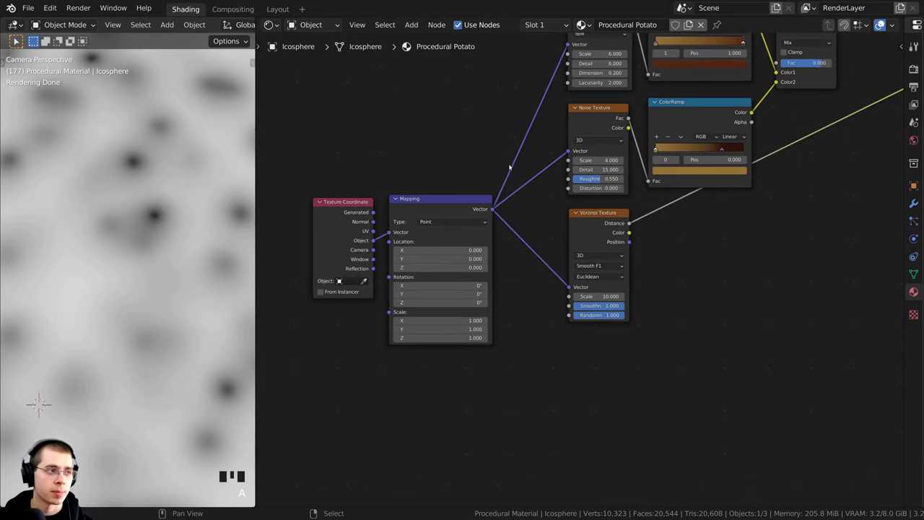
{"action": "left_click_drag", "start_coordinate": [518, 139], "coordinate": [273, 368]}
{"action": "scroll", "coordinate": [435, 277], "scroll_direction": "down", "scroll_amount": 2}
{"action": "key", "text": "g"}
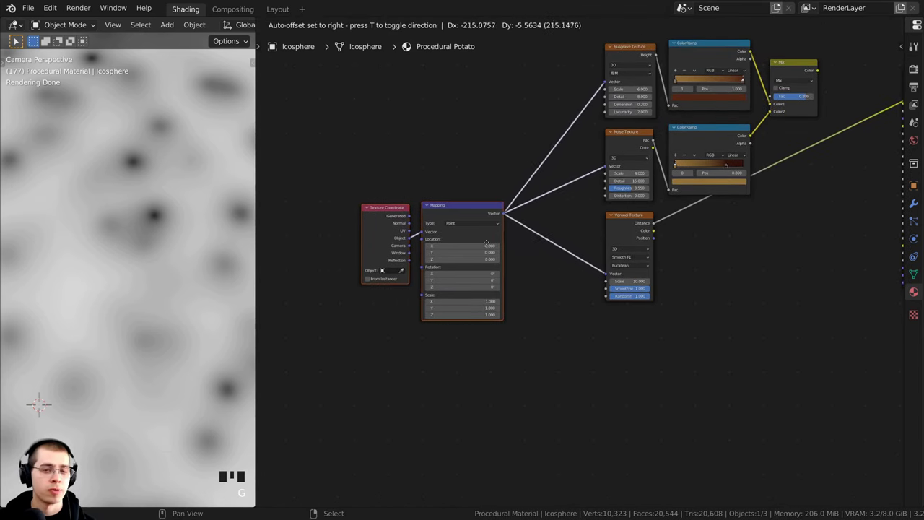
{"action": "left_click", "coordinate": [426, 245]}
{"action": "scroll", "coordinate": [582, 273], "scroll_direction": "up", "scroll_amount": 2}
{"action": "key", "text": "a"}
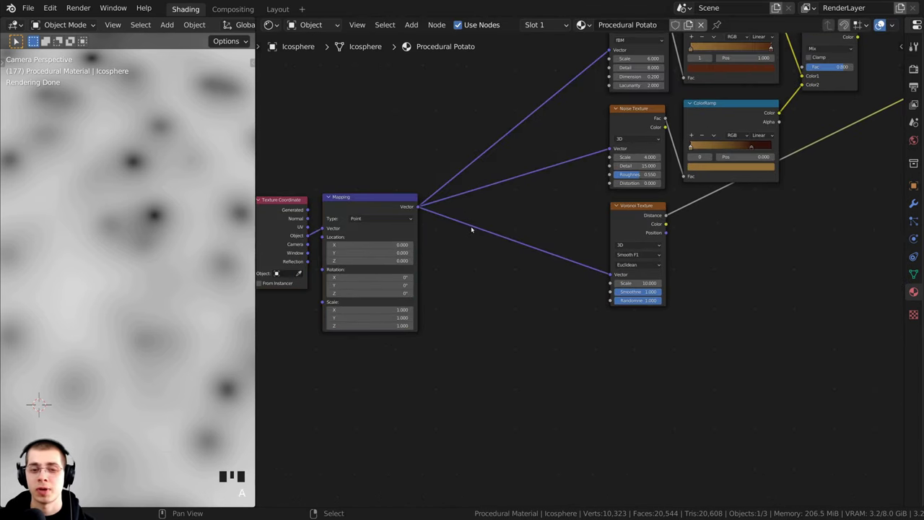
- Add a Noise Texture between the Mapping node and the Voronoi Texture, with its Color output feeding the Voronoi's Vector
{"action": "key", "text": "shift+a"}
{"action": "left_click", "coordinate": [460, 228]}
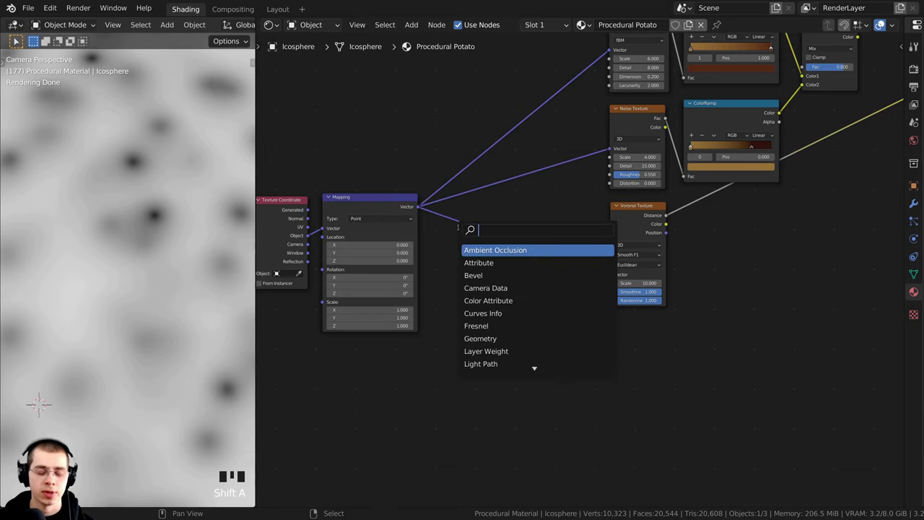
{"action": "type", "text": "nois"}
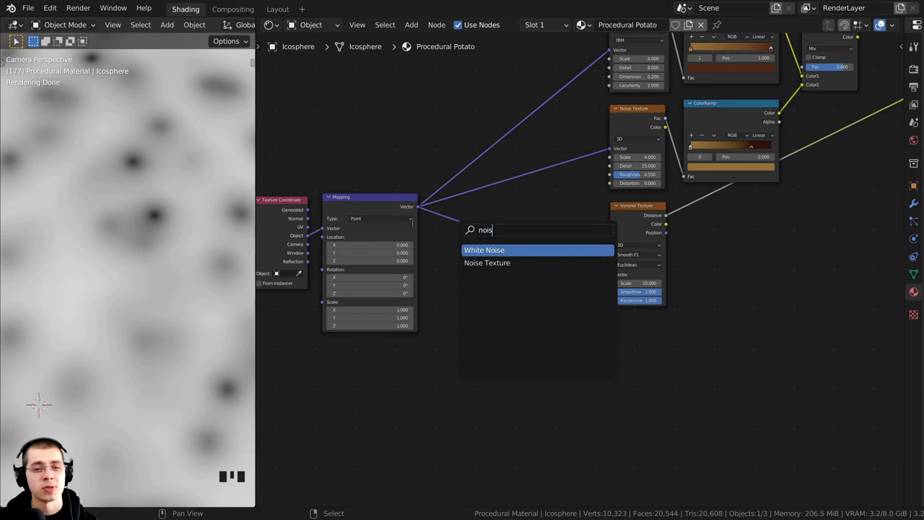
{"action": "left_click", "coordinate": [477, 265]}
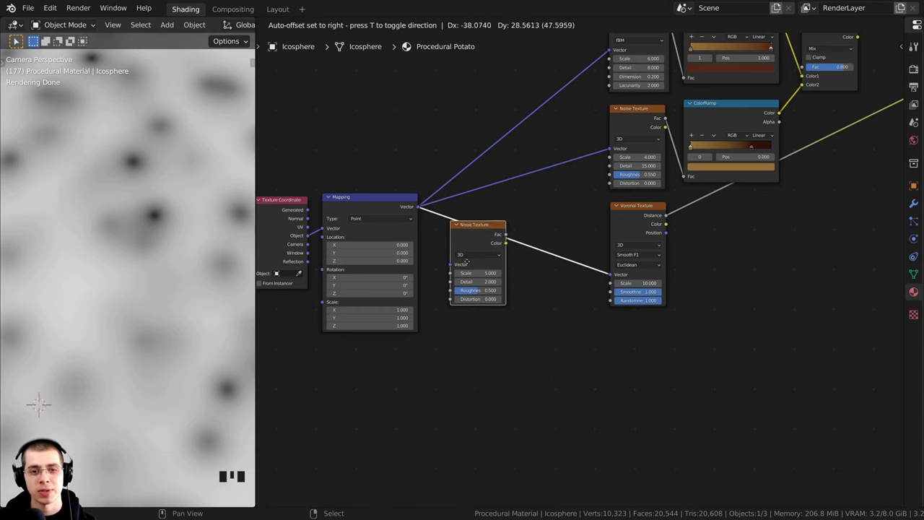
{"action": "left_click", "coordinate": [509, 268]}
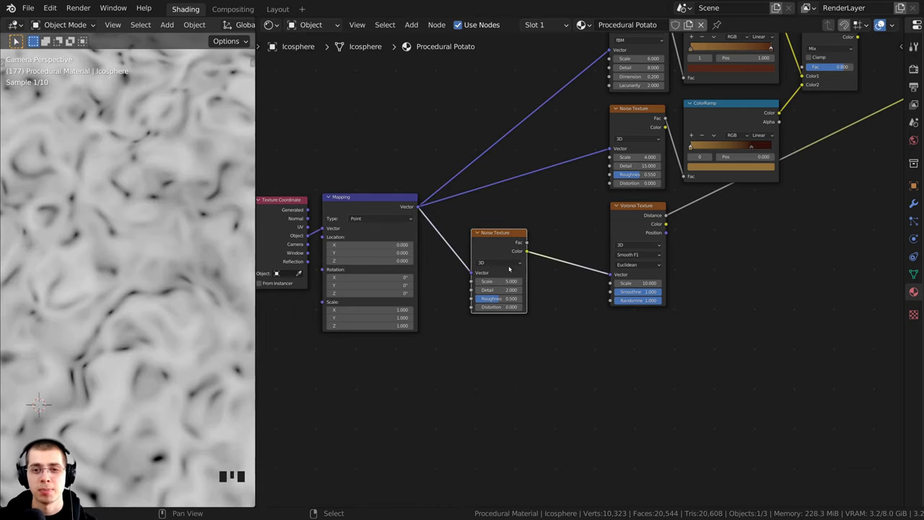
{"action": "left_click_drag", "start_coordinate": [490, 243], "coordinate": [487, 238]}
{"action": "scroll", "coordinate": [488, 276], "scroll_direction": "up", "scroll_amount": 1}
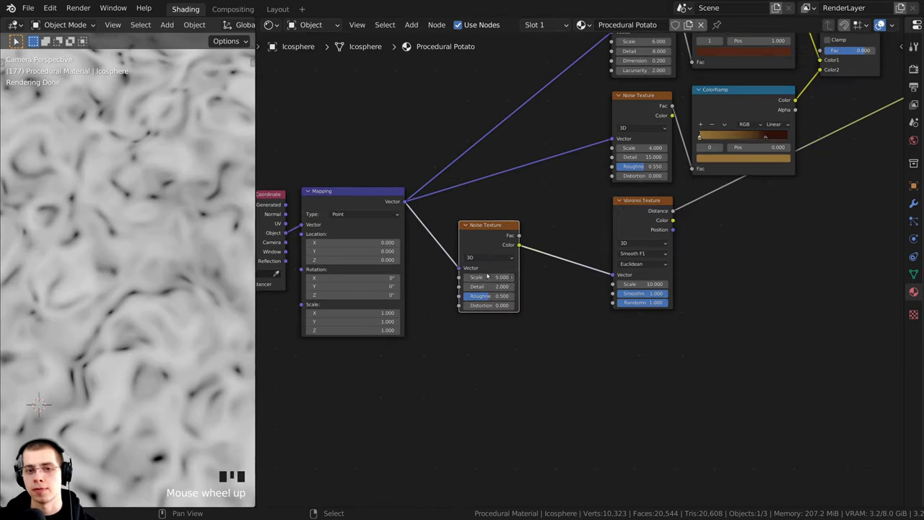
{"action": "scroll", "coordinate": [227, 249], "scroll_direction": "down", "scroll_amount": 5}
{"action": "scroll", "coordinate": [397, 206], "scroll_direction": "up", "scroll_amount": 5}
{"action": "middle_click_drag", "start_coordinate": [397, 207], "coordinate": [403, 184]}
{"action": "mouse_move", "coordinate": [547, 235]}
{"action": "left_mouse_down"}
{"action": "mouse_move", "coordinate": [564, 238]}
{"action": "mouse_move", "coordinate": [545, 221]}
{"action": "left_mouse_up"}
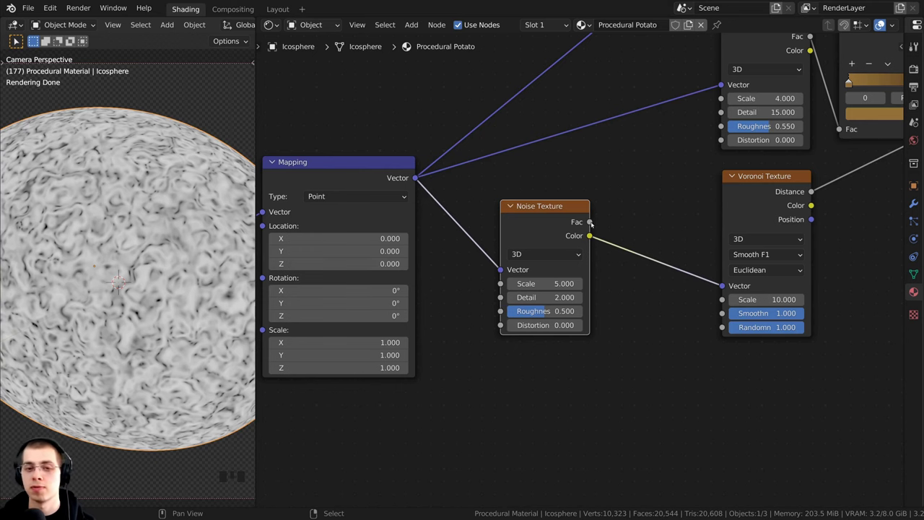
- Set the new Noise Texture's Scale to 10 and Detail to 15, and check the pattern on the potato
{"action": "scroll", "coordinate": [323, 182], "scroll_direction": "up", "scroll_amount": 3}
{"action": "scroll", "coordinate": [526, 181], "scroll_direction": "up", "scroll_amount": 1}
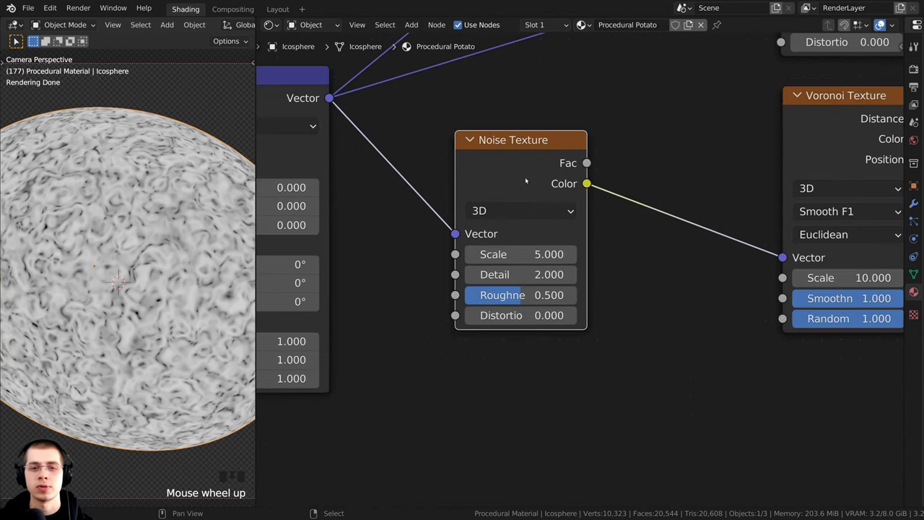
{"action": "left_click", "coordinate": [497, 255]}
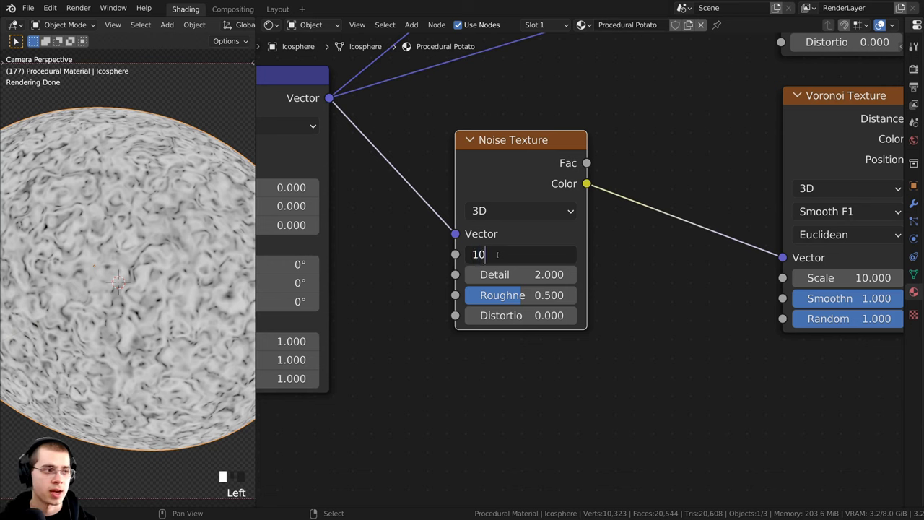
{"action": "key", "text": "Return"}
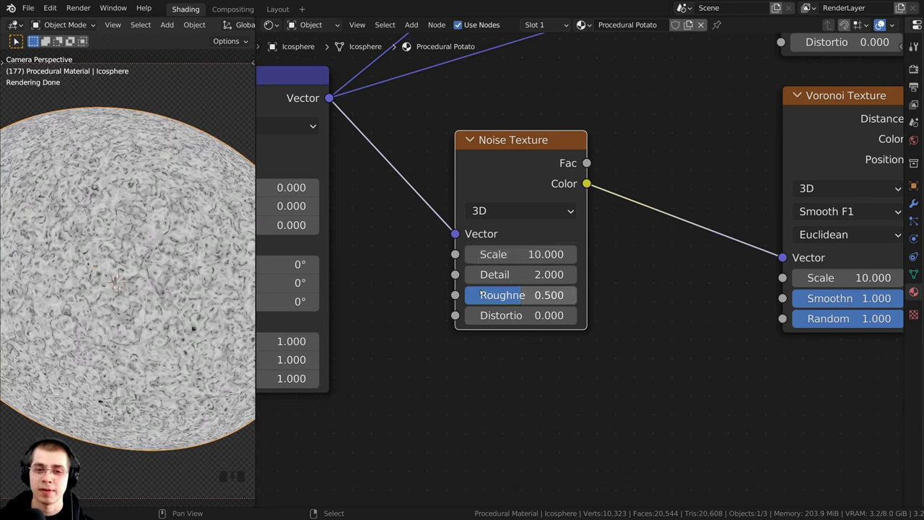
{"action": "left_click_drag", "start_coordinate": [518, 275], "coordinate": [578, 275]}
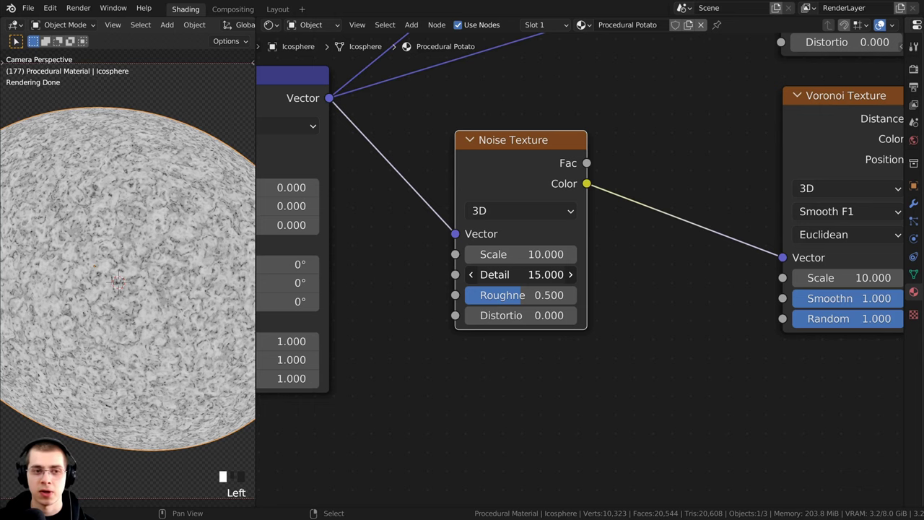
{"action": "scroll", "coordinate": [532, 344], "scroll_direction": "down", "scroll_amount": 6}
{"action": "scroll", "coordinate": [141, 247], "scroll_direction": "up", "scroll_amount": 6}
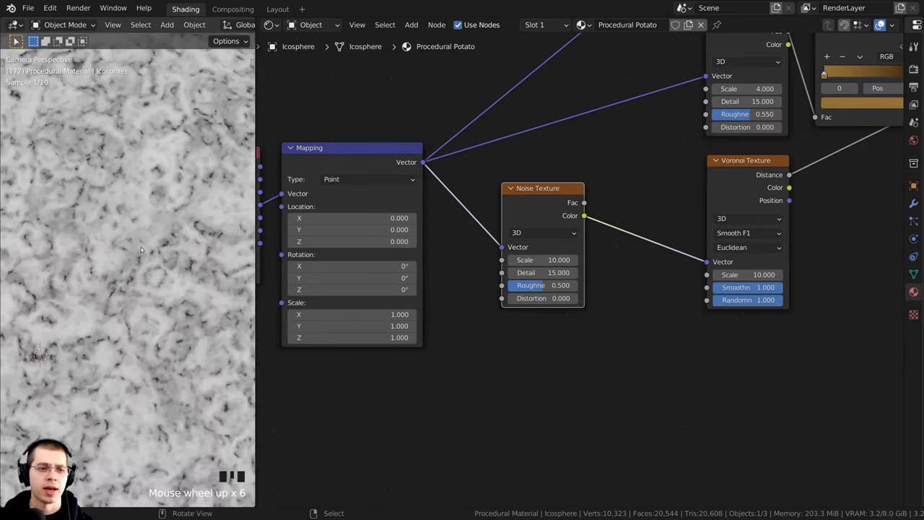
{"action": "scroll", "coordinate": [117, 251], "scroll_direction": "down", "scroll_amount": 1}
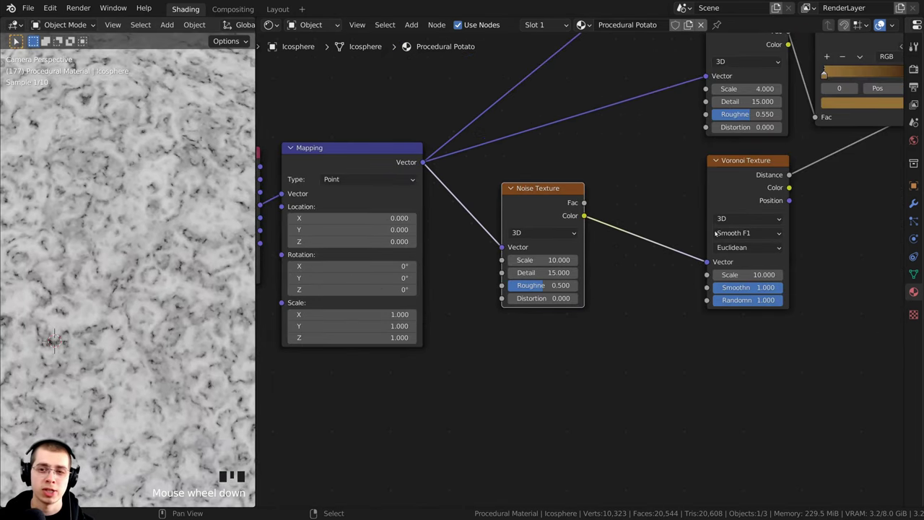
- Spread the nodes apart and insert a MixRGB node on the link between the new Noise Texture and the Voronoi Texture
{"action": "left_click_drag", "start_coordinate": [746, 190], "coordinate": [743, 190]}
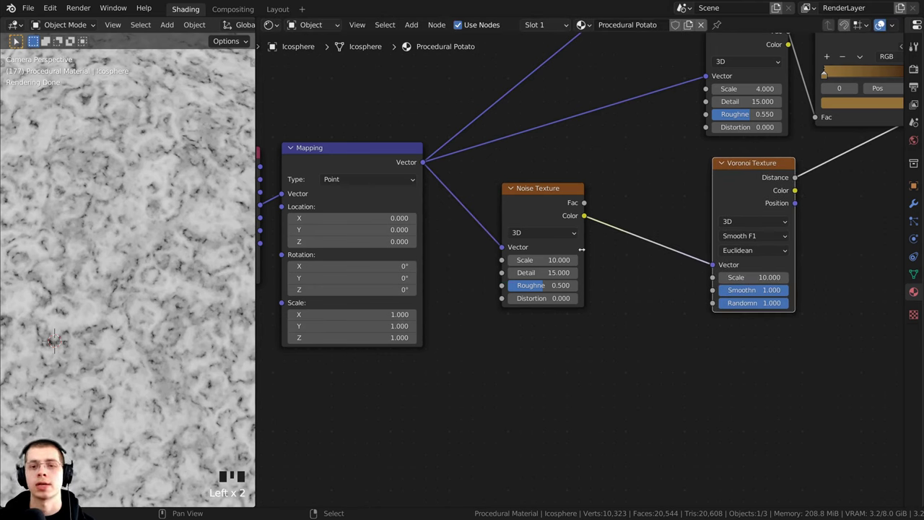
{"action": "left_click_drag", "start_coordinate": [531, 202], "coordinate": [517, 219]}
{"action": "key", "text": "shift+a"}
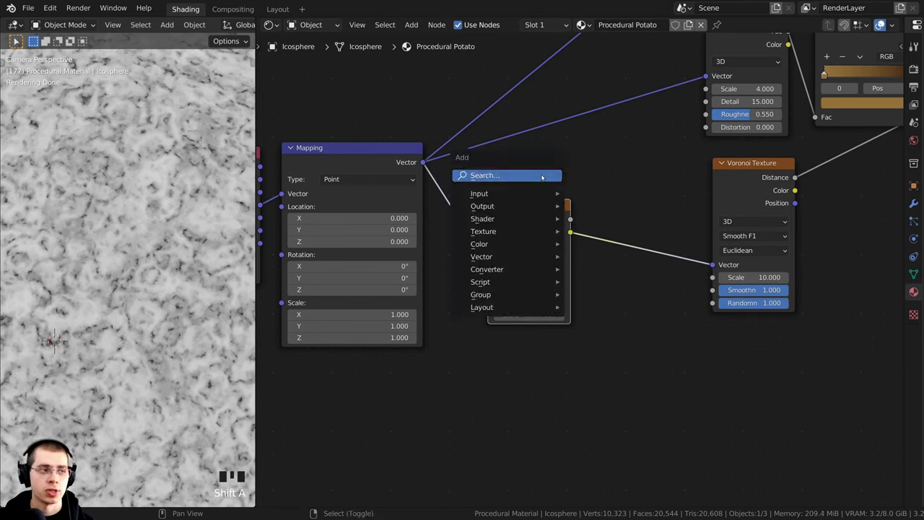
{"action": "left_click", "coordinate": [543, 177]}
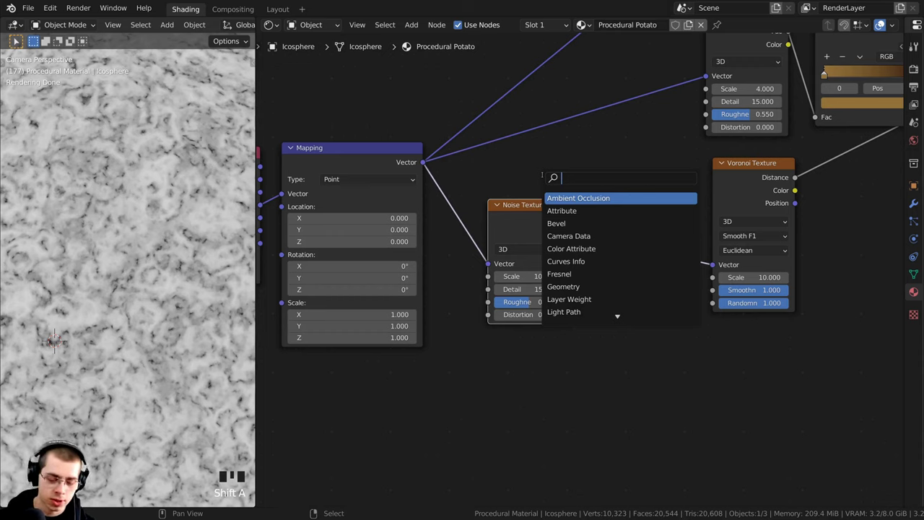
{"action": "type", "text": "mi"}
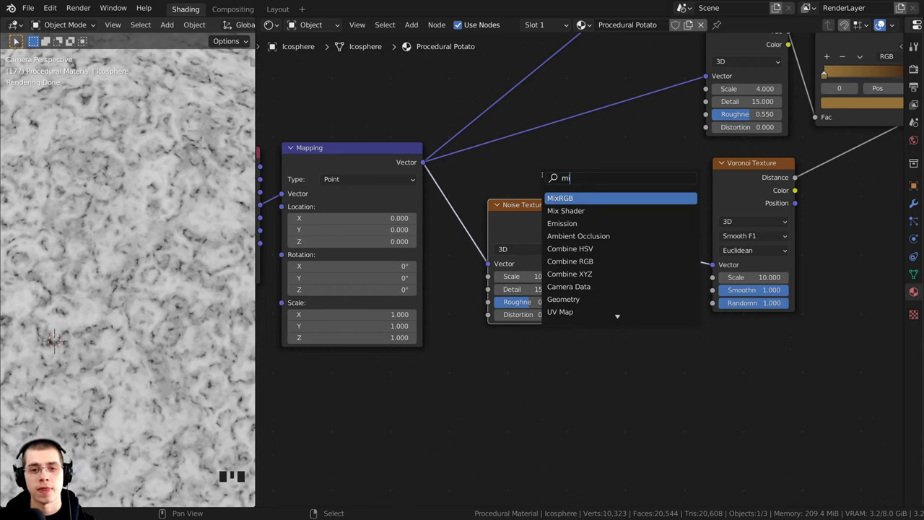
{"action": "key", "text": "Return"}
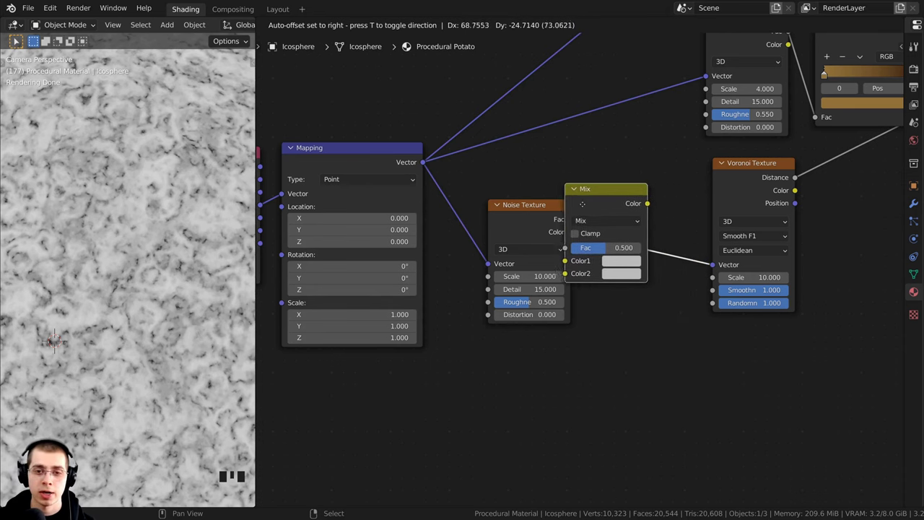
{"action": "left_click", "coordinate": [634, 214]}
{"action": "left_click_drag", "start_coordinate": [634, 213], "coordinate": [630, 213]}
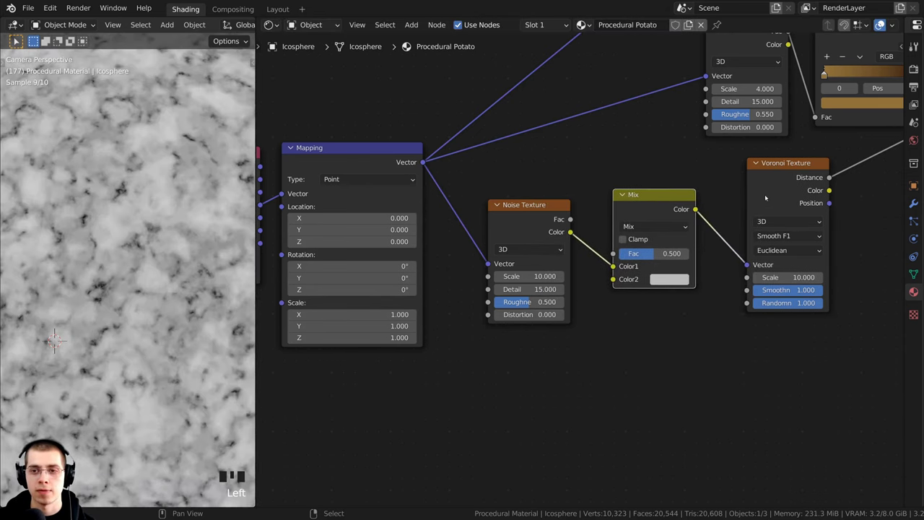
{"action": "left_click_drag", "start_coordinate": [765, 198], "coordinate": [724, 192]}
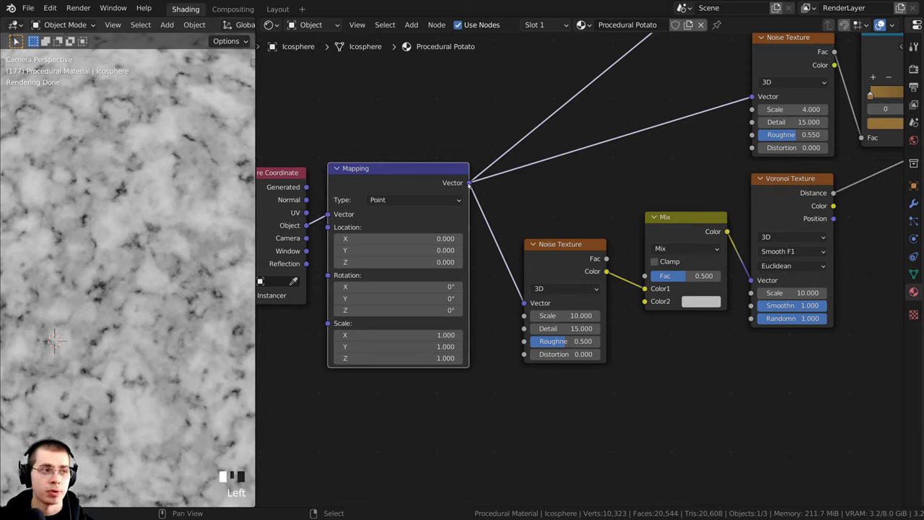
- Connect the Mapping node's Vector to the Mix node's Color1, with the Noise Texture's Color in Color2, and tidy the nodes
{"action": "left_click_drag", "start_coordinate": [469, 183], "coordinate": [645, 288]}
{"action": "left_click_drag", "start_coordinate": [562, 247], "coordinate": [540, 276]}
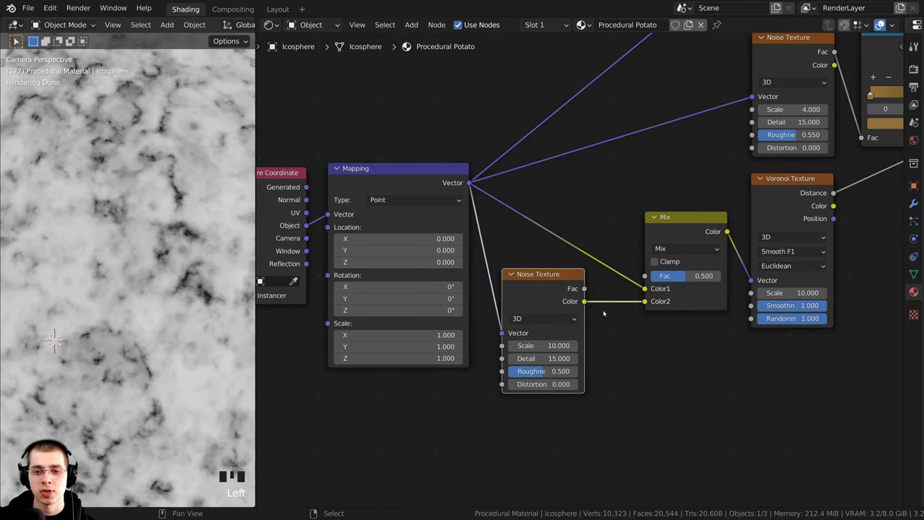
{"action": "scroll", "coordinate": [220, 232], "scroll_direction": "down", "scroll_amount": 7}
{"action": "middle_click_drag", "start_coordinate": [689, 275], "coordinate": [575, 244]}
{"action": "scroll", "coordinate": [675, 262], "scroll_direction": "up", "scroll_amount": 5}
{"action": "left_click_drag", "start_coordinate": [576, 246], "coordinate": [426, 238]}
{"action": "mouse_move", "coordinate": [327, 257]}
{"action": "left_mouse_down"}
{"action": "mouse_move", "coordinate": [321, 234]}
{"action": "mouse_move", "coordinate": [325, 241]}
{"action": "left_mouse_up"}
{"action": "scroll", "coordinate": [539, 185], "scroll_direction": "down", "scroll_amount": 1}
{"action": "middle_click_drag", "start_coordinate": [539, 184], "coordinate": [560, 250]}
{"action": "left_click_drag", "start_coordinate": [560, 250], "coordinate": [558, 238]}
- Try a Fac of about 0.424 on the Mix node and set its blend mode to Linear Light
{"action": "left_click_drag", "start_coordinate": [551, 291], "coordinate": [581, 294]}
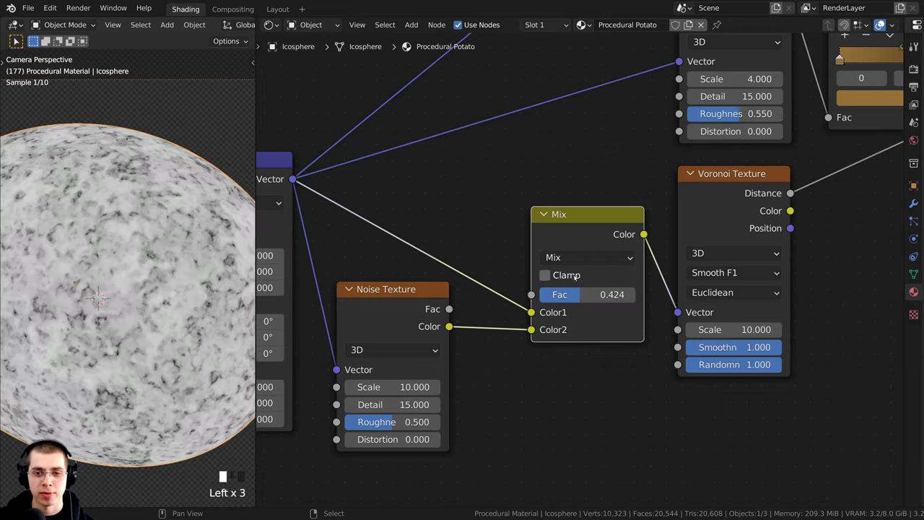
{"action": "left_click", "coordinate": [562, 258]}
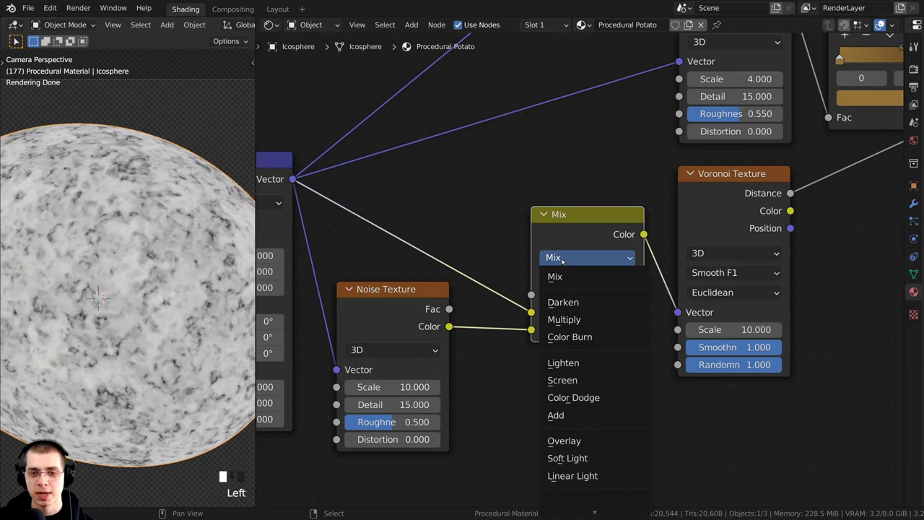
{"action": "left_click", "coordinate": [571, 476]}
{"action": "scroll", "coordinate": [571, 267], "scroll_direction": "up", "scroll_amount": 2}
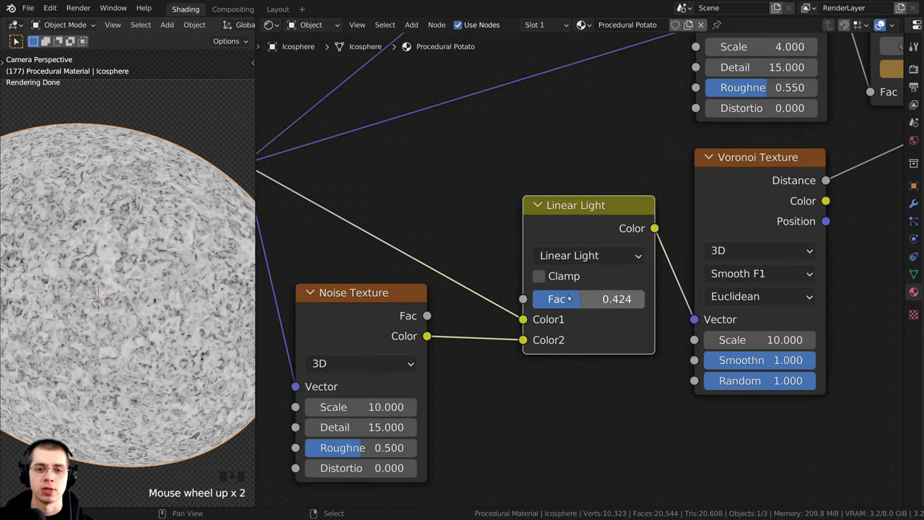
- Lower the Linear Light node's Fac to 0.05
{"action": "mouse_move", "coordinate": [571, 299]}
{"action": "left_mouse_down"}
{"action": "mouse_move", "coordinate": [587, 299]}
{"action": "mouse_move", "coordinate": [522, 299]}
{"action": "mouse_move", "coordinate": [576, 299]}
{"action": "mouse_move", "coordinate": [562, 299]}
{"action": "left_mouse_up"}
{"action": "scroll", "coordinate": [577, 288], "scroll_direction": "up", "scroll_amount": 1}
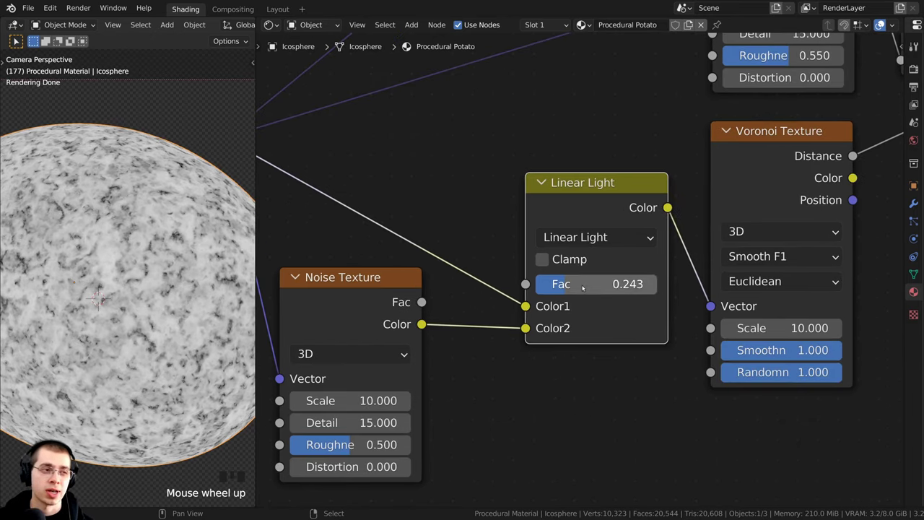
{"action": "left_click", "coordinate": [577, 286]}
{"action": "key", "text": "BackSpace"}
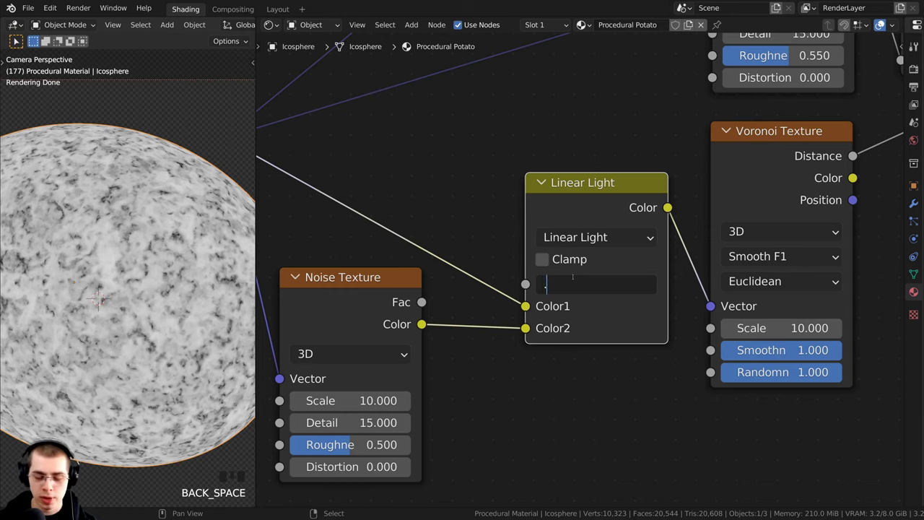
{"action": "type", "text": ".05"}
{"action": "key", "text": "Return"}
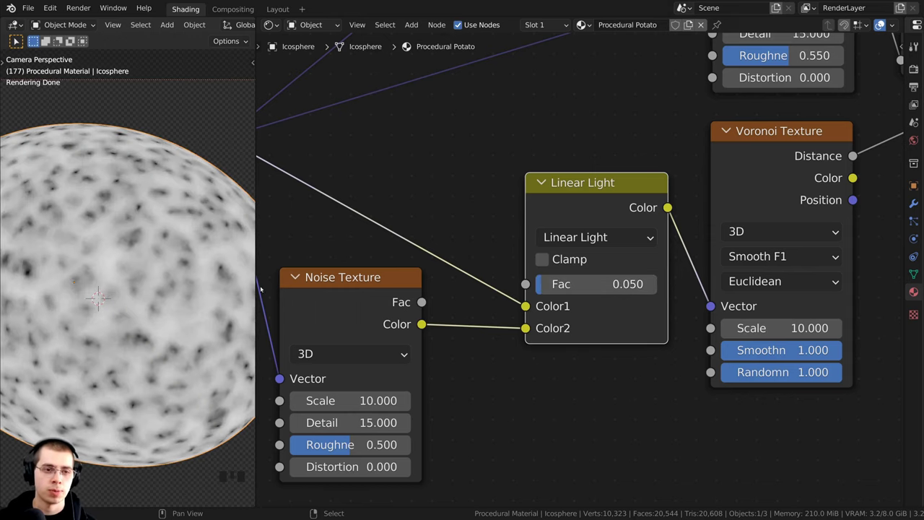
- Examine the noise-distorted Voronoi spots up close and over the whole potato, along with the node setup
{"action": "middle_click_drag", "start_coordinate": [151, 199], "coordinate": [135, 190], "text": "shift"}
{"action": "scroll", "coordinate": [135, 190], "scroll_direction": "up", "scroll_amount": 5}
{"action": "middle_click_drag", "start_coordinate": [91, 151], "coordinate": [99, 230], "text": "shift"}
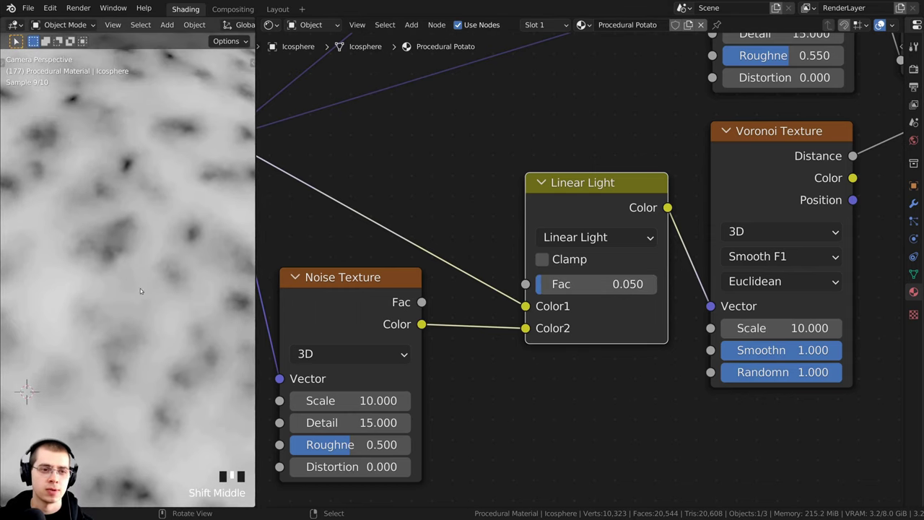
{"action": "middle_click_drag", "start_coordinate": [99, 372], "coordinate": [109, 257], "text": "shift"}
{"action": "scroll", "coordinate": [109, 258], "scroll_direction": "down", "scroll_amount": 2}
{"action": "middle_click_drag", "start_coordinate": [94, 405], "coordinate": [128, 273], "text": "shift"}
{"action": "scroll", "coordinate": [129, 261], "scroll_direction": "up", "scroll_amount": 2}
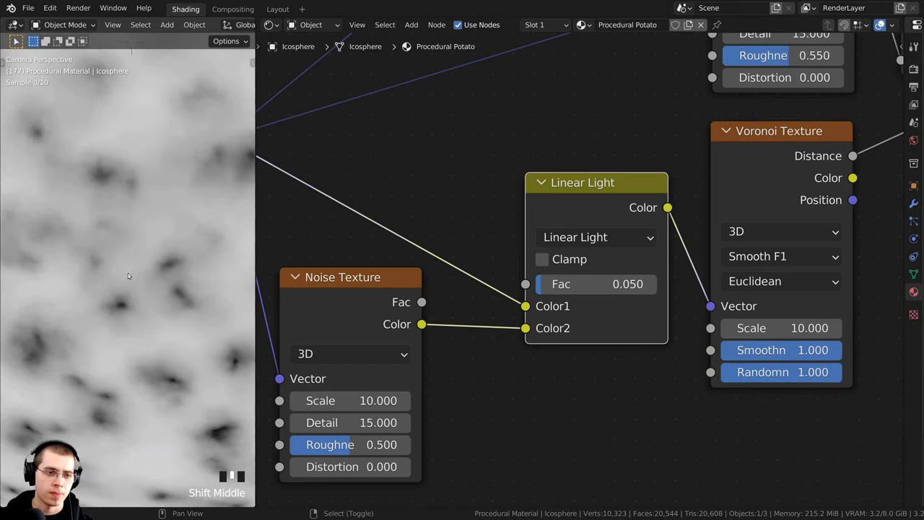
{"action": "scroll", "coordinate": [128, 274], "scroll_direction": "down", "scroll_amount": 7}
{"action": "scroll", "coordinate": [154, 278], "scroll_direction": "down", "scroll_amount": 2}
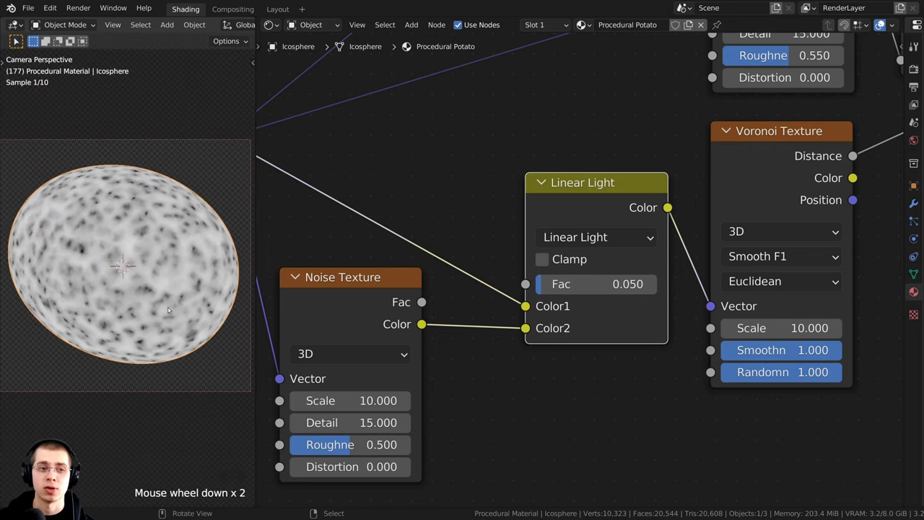
{"action": "scroll", "coordinate": [571, 267], "scroll_direction": "down", "scroll_amount": 5}
{"action": "scroll", "coordinate": [132, 240], "scroll_direction": "up", "scroll_amount": 3}
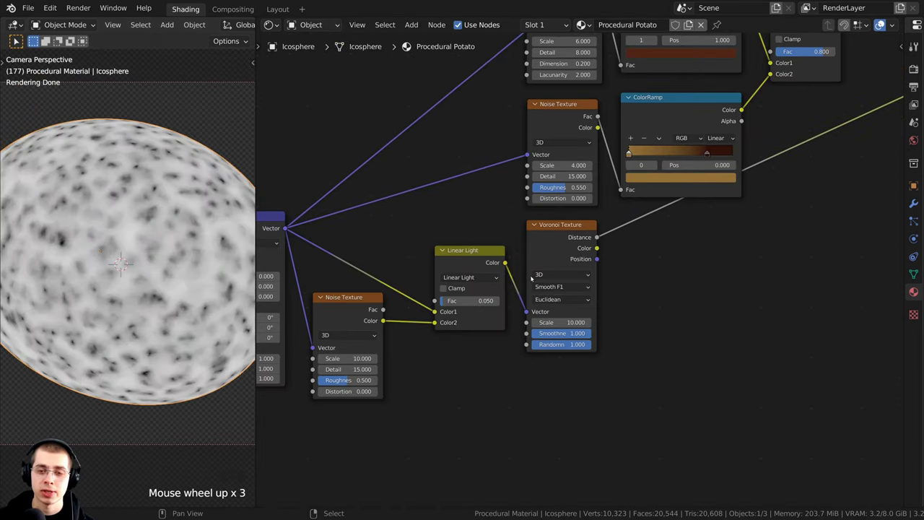
- Insert a ColorRamp node on the Voronoi Texture's Distance link and place it directly beside the Voronoi node
{"action": "middle_click_drag", "start_coordinate": [551, 247], "coordinate": [516, 303]}
{"action": "scroll", "coordinate": [515, 303], "scroll_direction": "up", "scroll_amount": 2}
{"action": "left_click_drag", "start_coordinate": [516, 303], "coordinate": [519, 307]}
{"action": "middle_click_drag", "start_coordinate": [148, 232], "coordinate": [134, 241], "text": "shift"}
{"action": "scroll", "coordinate": [134, 242], "scroll_direction": "up", "scroll_amount": 2}
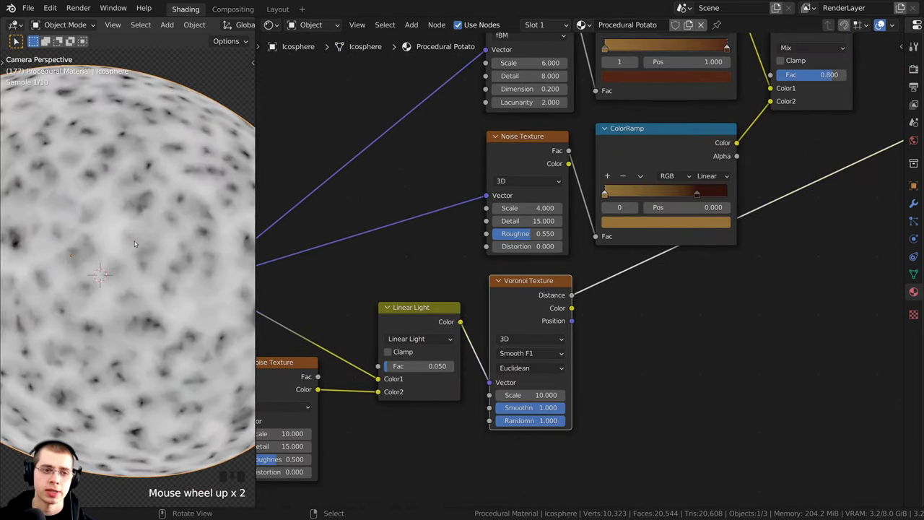
{"action": "middle_click_drag", "start_coordinate": [620, 247], "coordinate": [605, 247]}
{"action": "key", "text": "shift+a"}
{"action": "left_click", "coordinate": [602, 247]}
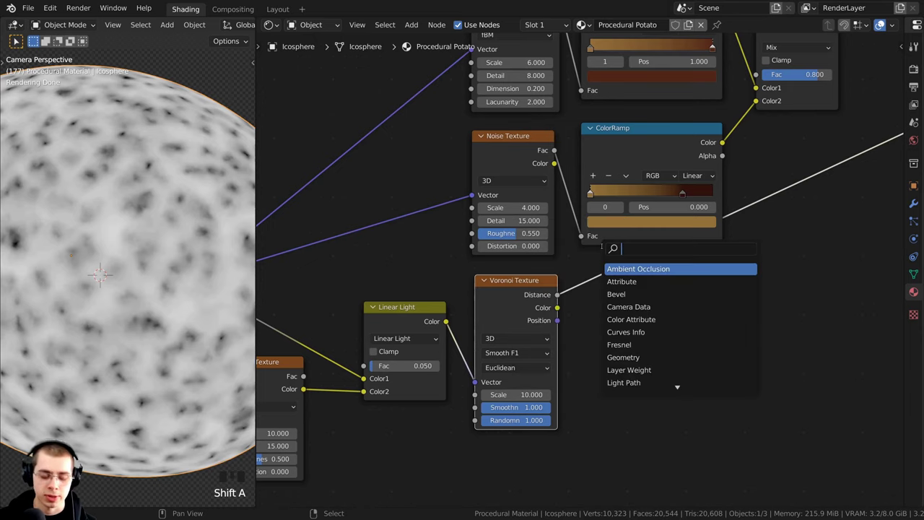
{"action": "type", "text": "col"}
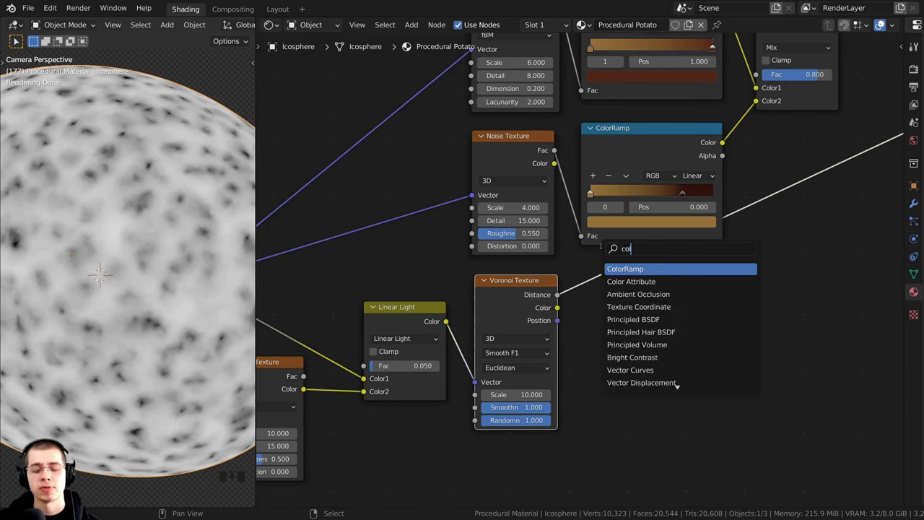
{"action": "key", "text": "Return"}
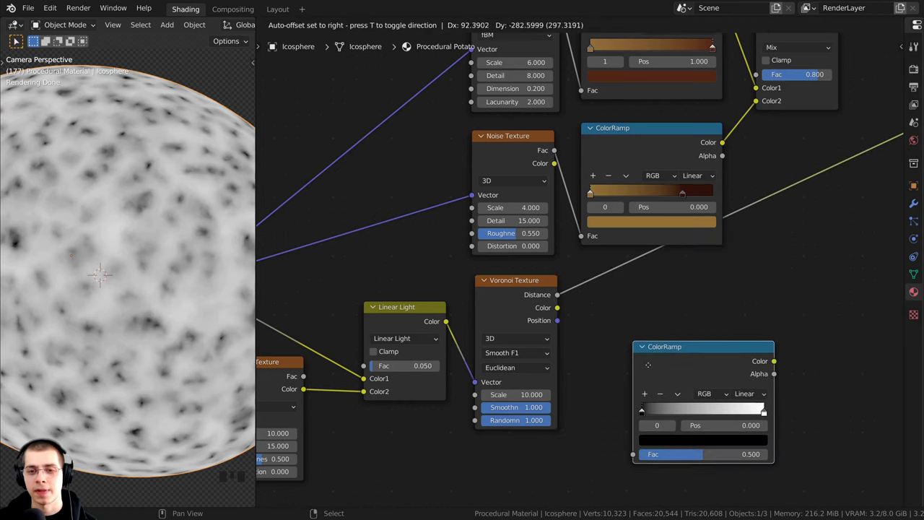
{"action": "left_click", "coordinate": [587, 302]}
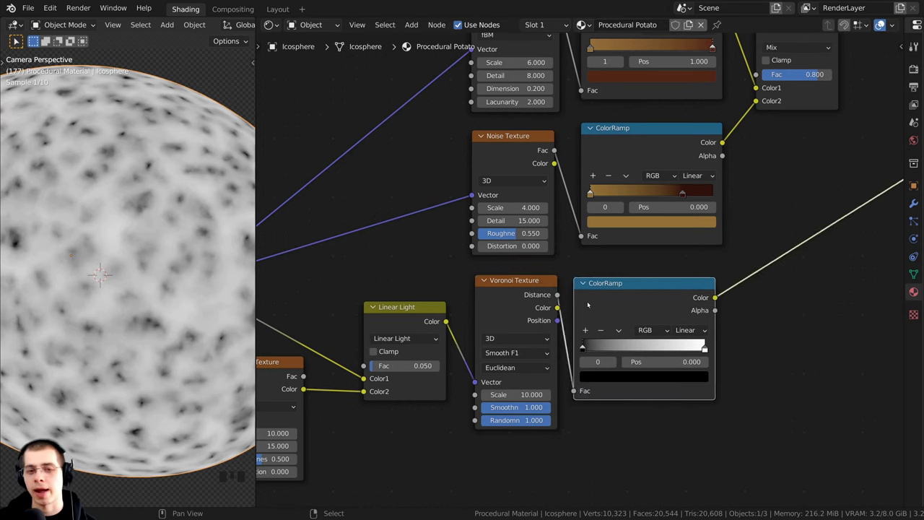
{"action": "left_click_drag", "start_coordinate": [597, 303], "coordinate": [615, 291]}
{"action": "middle_click_drag", "start_coordinate": [640, 285], "coordinate": [573, 321]}
{"action": "scroll", "coordinate": [576, 303], "scroll_direction": "down", "scroll_amount": 3}
{"action": "left_click_drag", "start_coordinate": [572, 321], "coordinate": [563, 318]}
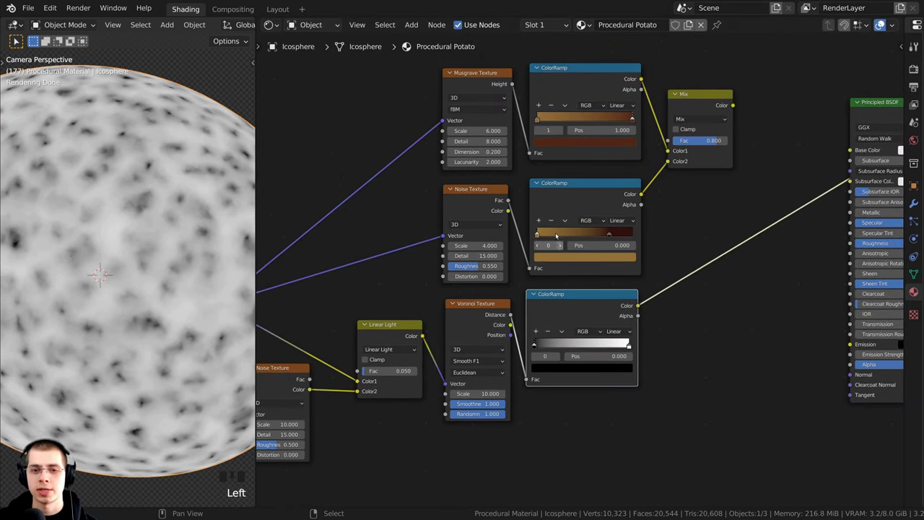
- Move the white stop of the Voronoi's ColorRamp toward the black stop, to a position of about 0.205
{"action": "middle_click_drag", "start_coordinate": [539, 298], "coordinate": [547, 235]}
{"action": "scroll", "coordinate": [545, 288], "scroll_direction": "up", "scroll_amount": 4}
{"action": "scroll", "coordinate": [545, 239], "scroll_direction": "up", "scroll_amount": 4}
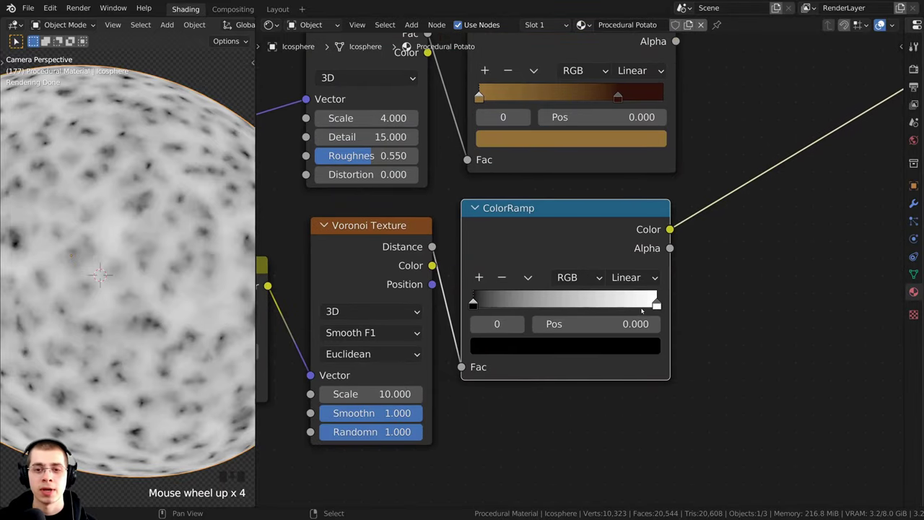
{"action": "left_click_drag", "start_coordinate": [656, 305], "coordinate": [550, 306]}
{"action": "middle_click_drag", "start_coordinate": [551, 306], "coordinate": [599, 306]}
{"action": "scroll", "coordinate": [599, 306], "scroll_direction": "up", "scroll_amount": 2}
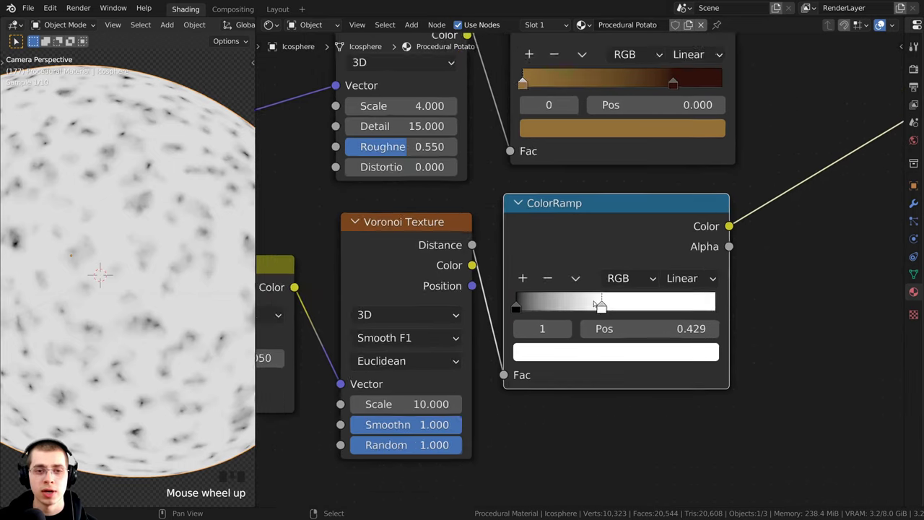
{"action": "left_click_drag", "start_coordinate": [603, 308], "coordinate": [586, 308]}
{"action": "middle_click_drag", "start_coordinate": [150, 216], "coordinate": [113, 257], "text": "shift"}
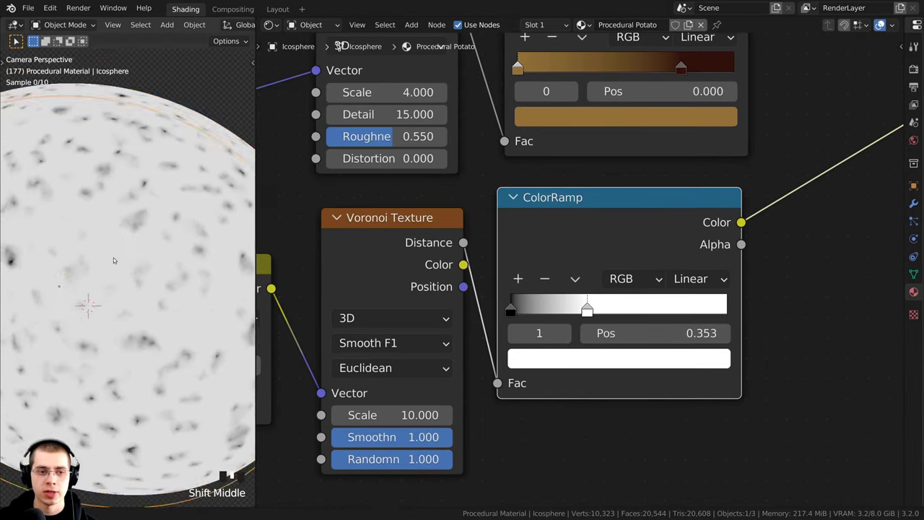
{"action": "scroll", "coordinate": [111, 254], "scroll_direction": "up", "scroll_amount": 4}
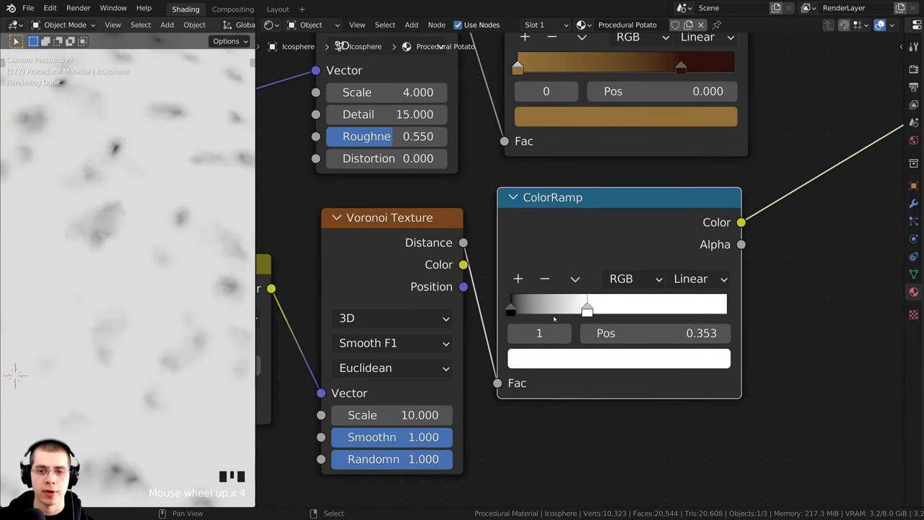
{"action": "left_click_drag", "start_coordinate": [587, 309], "coordinate": [571, 310]}
{"action": "scroll", "coordinate": [571, 310], "scroll_direction": "up", "scroll_amount": 2}
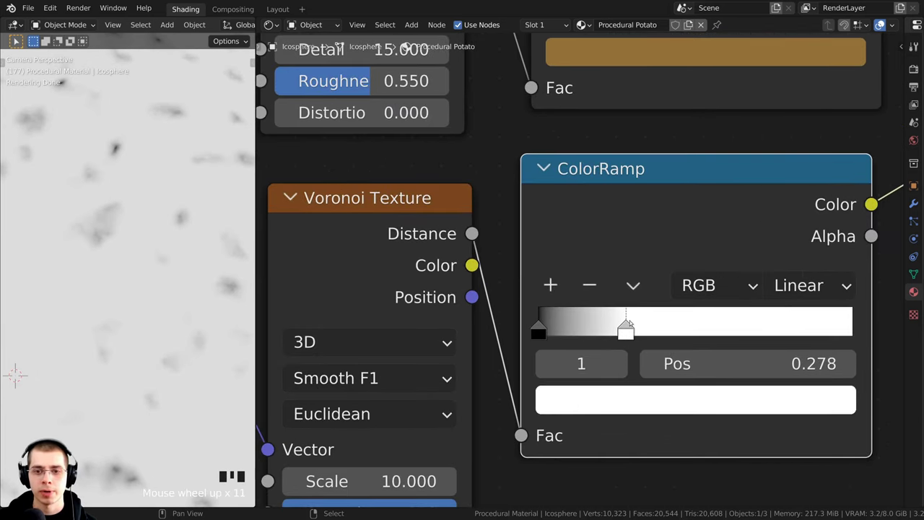
{"action": "left_click_drag", "start_coordinate": [625, 326], "coordinate": [604, 328]}
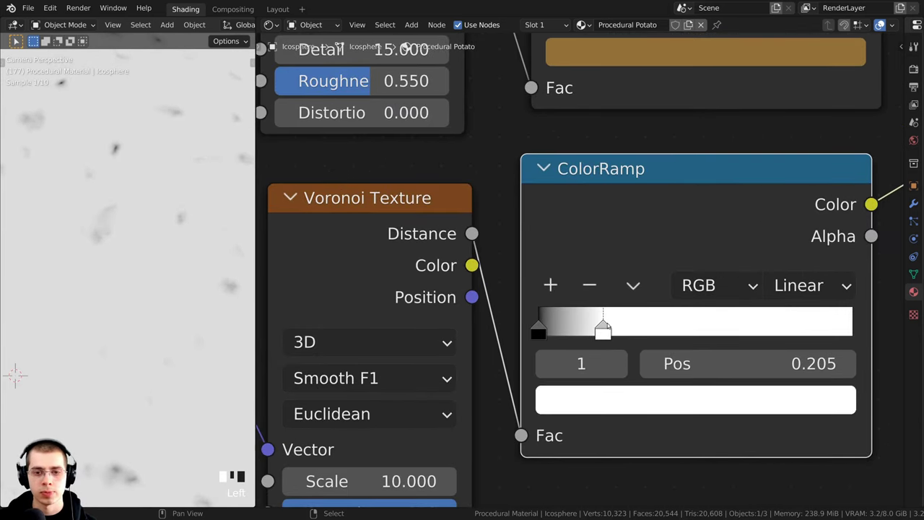
- Move the black stop of the Voronoi's ColorRamp to about 0.047 and examine the spots on the potato
{"action": "scroll", "coordinate": [513, 312], "scroll_direction": "up", "scroll_amount": 5}
{"action": "left_click", "coordinate": [547, 297]}
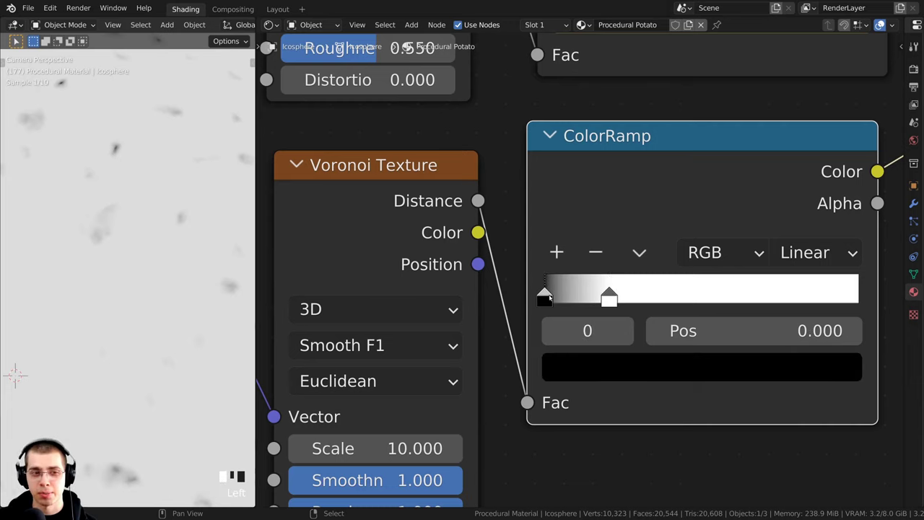
{"action": "left_click_drag", "start_coordinate": [547, 298], "coordinate": [561, 300]}
{"action": "scroll", "coordinate": [112, 275], "scroll_direction": "down", "scroll_amount": 7}
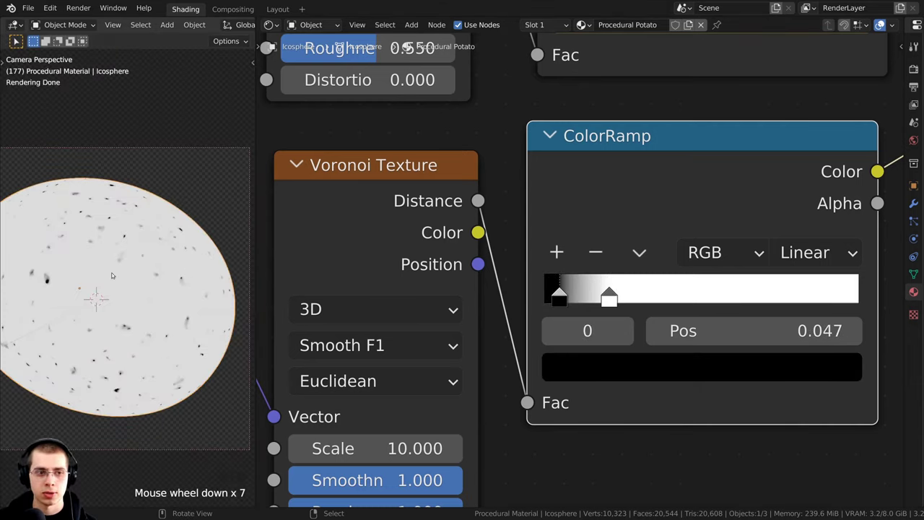
{"action": "middle_click_drag", "start_coordinate": [112, 275], "coordinate": [164, 270], "text": "shift"}
{"action": "scroll", "coordinate": [127, 364], "scroll_direction": "up", "scroll_amount": 4}
{"action": "middle_click_drag", "start_coordinate": [128, 363], "coordinate": [175, 332], "text": "shift"}
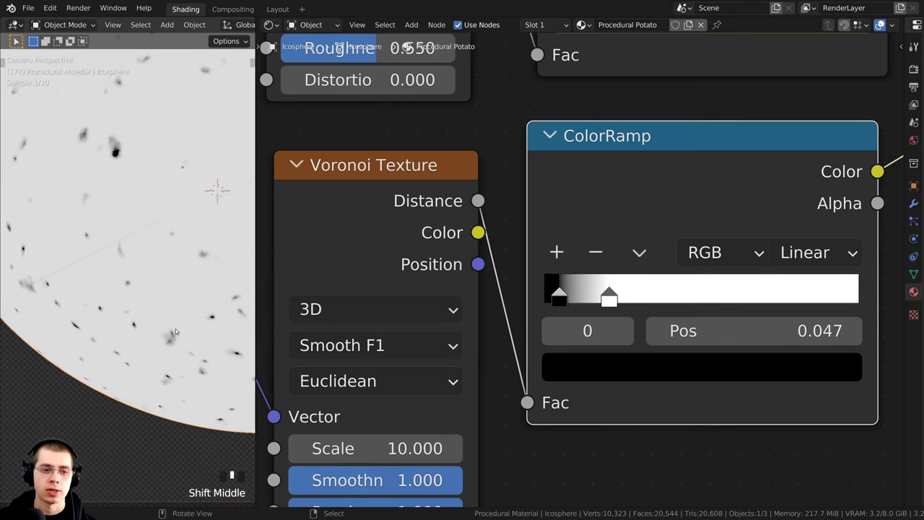
{"action": "middle_click_drag", "start_coordinate": [183, 195], "coordinate": [144, 272], "text": "shift"}
{"action": "scroll", "coordinate": [144, 225], "scroll_direction": "down", "scroll_amount": 2}
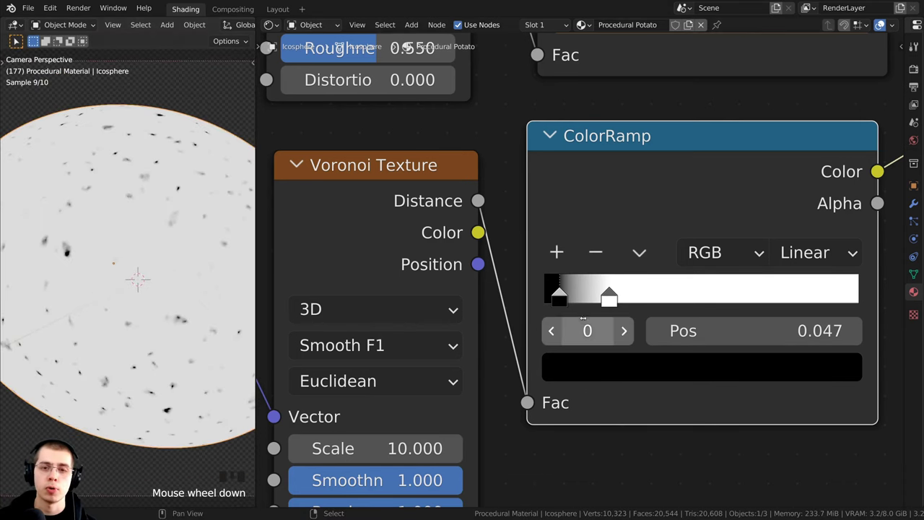
- Fine-tune the Voronoi's ColorRamp to about 0.049 for the black stop and 0.208 for the white stop, and align the node with the ramps above
{"action": "scroll", "coordinate": [584, 319], "scroll_direction": "down", "scroll_amount": 1}
{"action": "left_click_drag", "start_coordinate": [563, 292], "coordinate": [564, 291]}
{"action": "scroll", "coordinate": [130, 270], "scroll_direction": "down", "scroll_amount": 3}
{"action": "middle_click_drag", "start_coordinate": [130, 269], "coordinate": [120, 265], "text": "shift"}
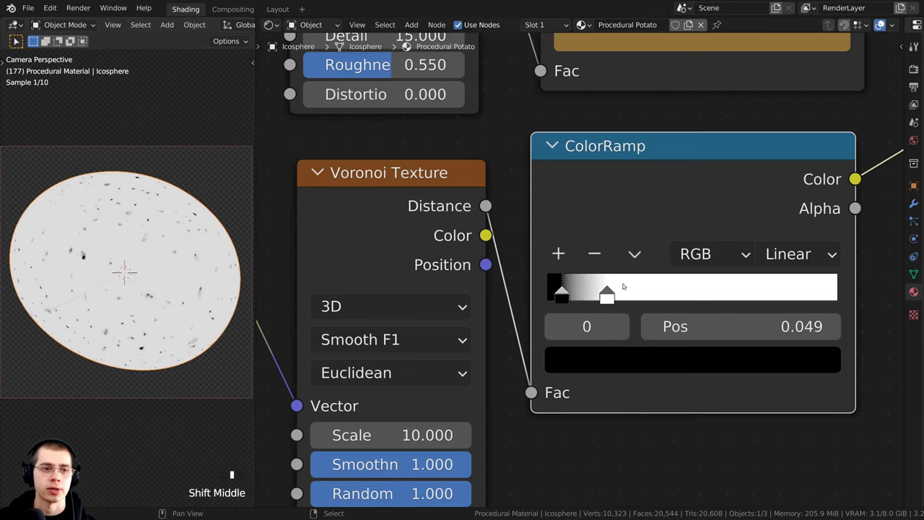
{"action": "left_click", "coordinate": [608, 294]}
{"action": "scroll", "coordinate": [577, 288], "scroll_direction": "down", "scroll_amount": 3}
{"action": "mouse_move", "coordinate": [582, 257]}
{"action": "left_mouse_down"}
{"action": "mouse_move", "coordinate": [571, 252]}
{"action": "mouse_move", "coordinate": [575, 258]}
{"action": "left_mouse_up"}
{"action": "scroll", "coordinate": [606, 255], "scroll_direction": "down", "scroll_amount": 1}
{"action": "middle_click_drag", "start_coordinate": [623, 251], "coordinate": [554, 324]}
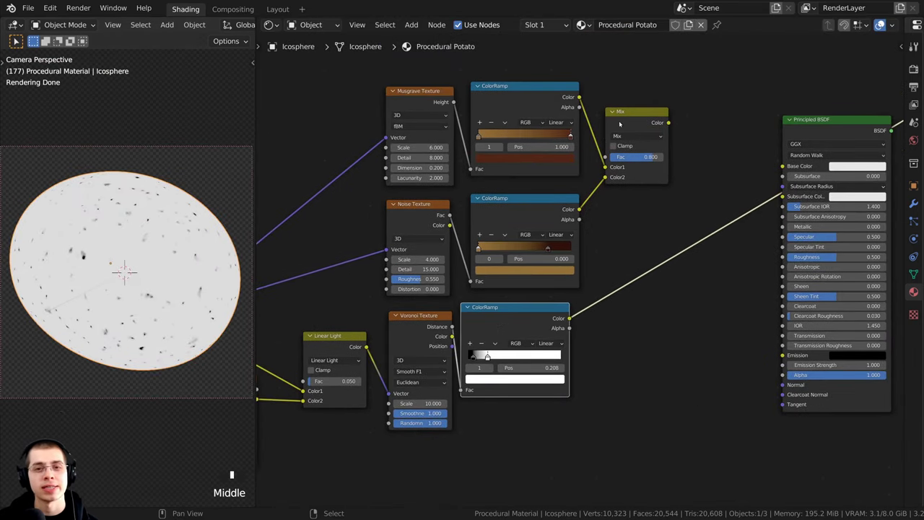
{"action": "left_click_drag", "start_coordinate": [513, 326], "coordinate": [518, 326]}
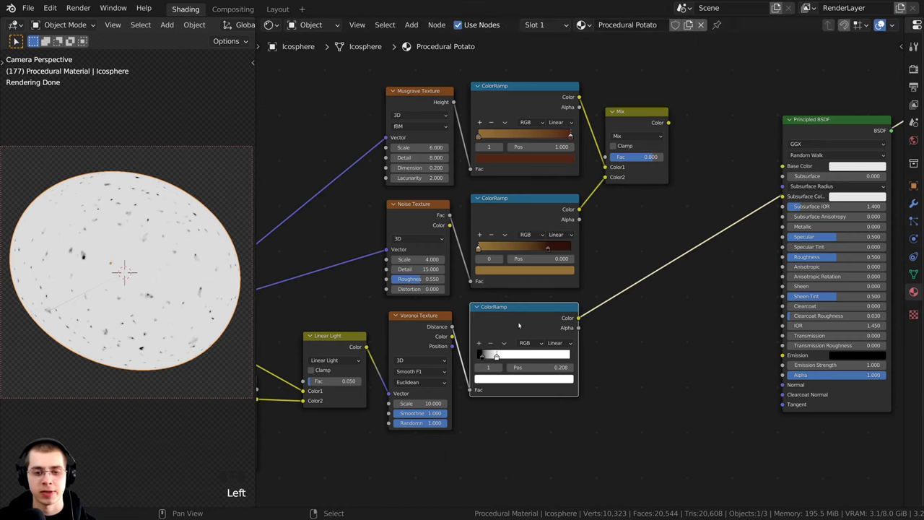
- Save the file and combine the existing Mix node with the Voronoi's ColorRamp through a new, expanded Mix node
{"action": "left_click", "coordinate": [630, 121], "text": "shift"}
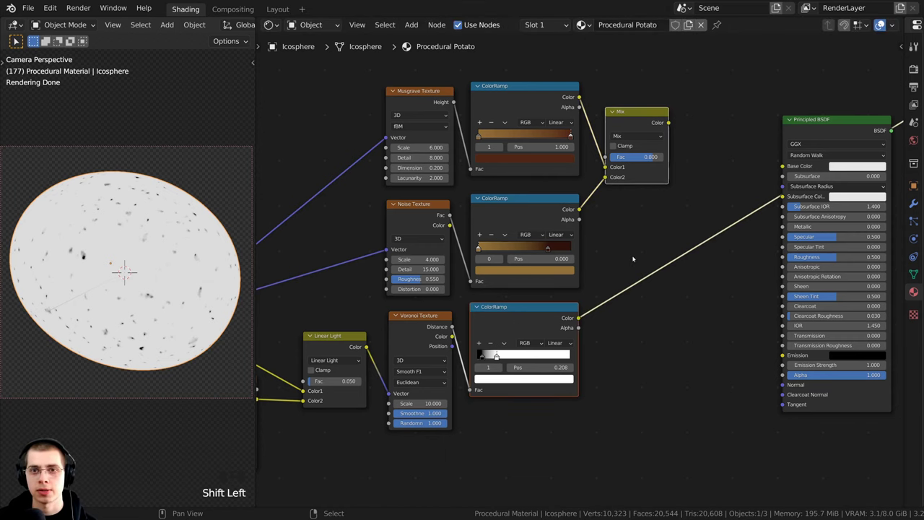
{"action": "key", "text": "ctrl+s"}
{"action": "middle_click_drag", "start_coordinate": [645, 246], "coordinate": [627, 259]}
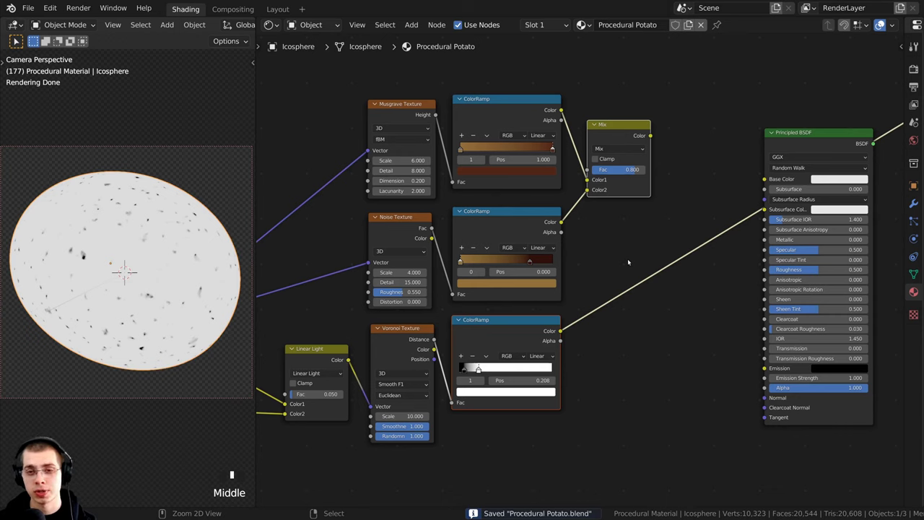
{"action": "key", "text": "ctrl+0"}
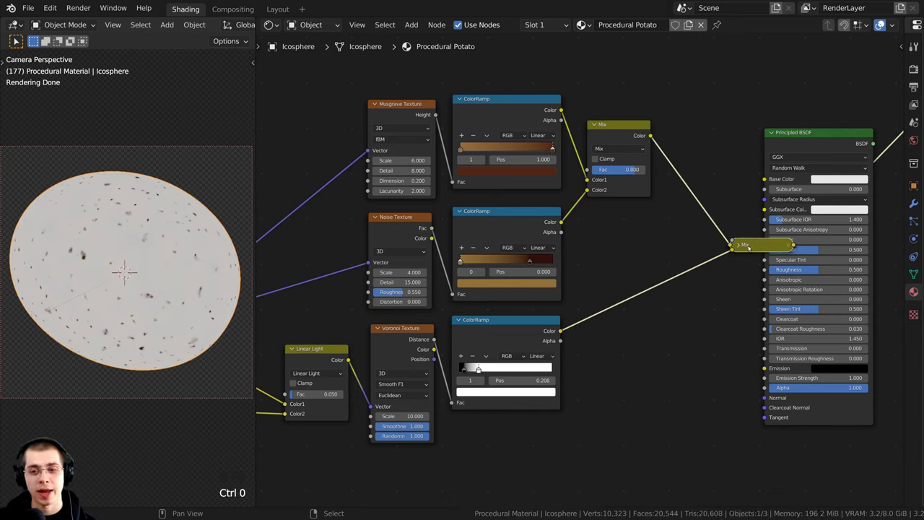
{"action": "left_click", "coordinate": [738, 244]}
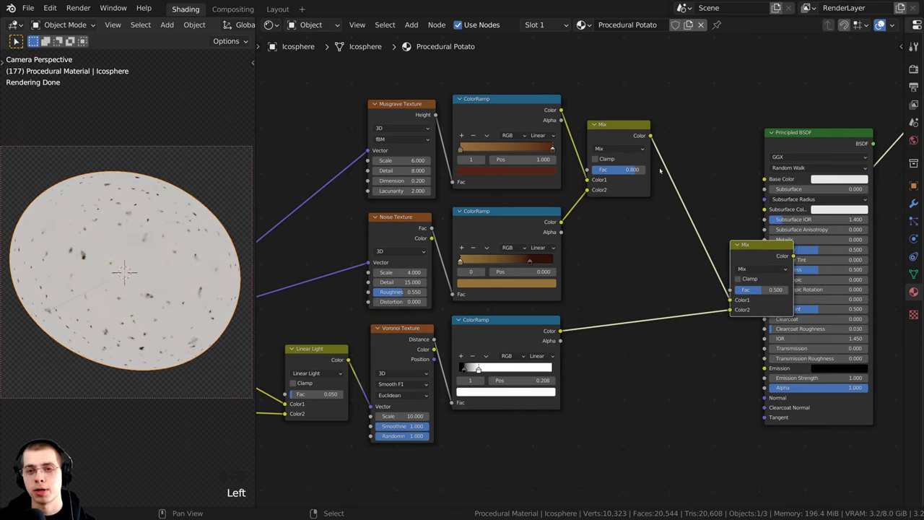
- Place the new Mix node between the first Mix node and the Principled BSDF, and nudge the Voronoi's ColorRamp
{"action": "left_click_drag", "start_coordinate": [740, 246], "coordinate": [677, 94]}
{"action": "left_click", "coordinate": [720, 193]}
{"action": "left_click", "coordinate": [720, 194]}
{"action": "scroll", "coordinate": [722, 195], "scroll_direction": "up", "scroll_amount": 5}
{"action": "middle_click_drag", "start_coordinate": [654, 130], "coordinate": [584, 168]}
{"action": "scroll", "coordinate": [578, 188], "scroll_direction": "down", "scroll_amount": 1}
{"action": "left_click_drag", "start_coordinate": [426, 398], "coordinate": [420, 393]}
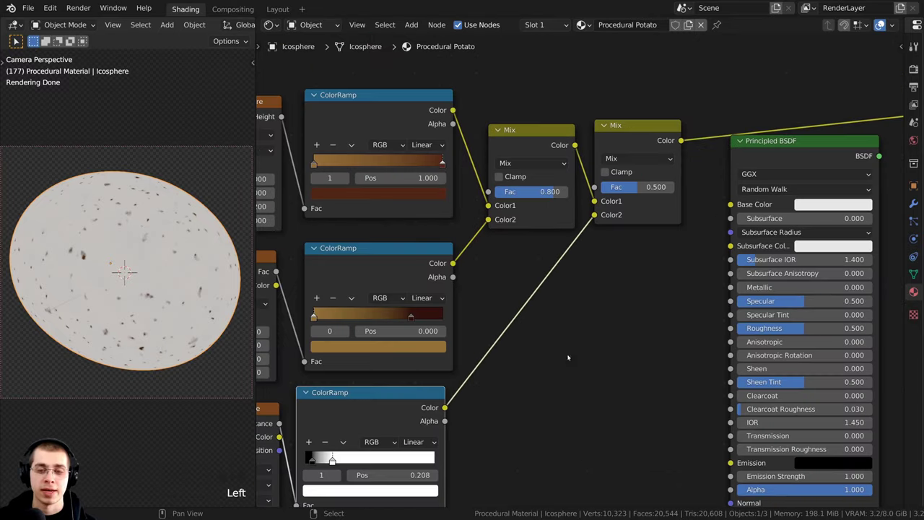
- Reroute the Voronoi ColorRamp's link from the second Mix node's Color2 input to its Fac input
{"action": "scroll", "coordinate": [589, 268], "scroll_direction": "up", "scroll_amount": 4}
{"action": "scroll", "coordinate": [556, 289], "scroll_direction": "down", "scroll_amount": 3}
{"action": "middle_click_drag", "start_coordinate": [490, 366], "coordinate": [549, 336]}
{"action": "left_click_drag", "start_coordinate": [426, 395], "coordinate": [438, 394]}
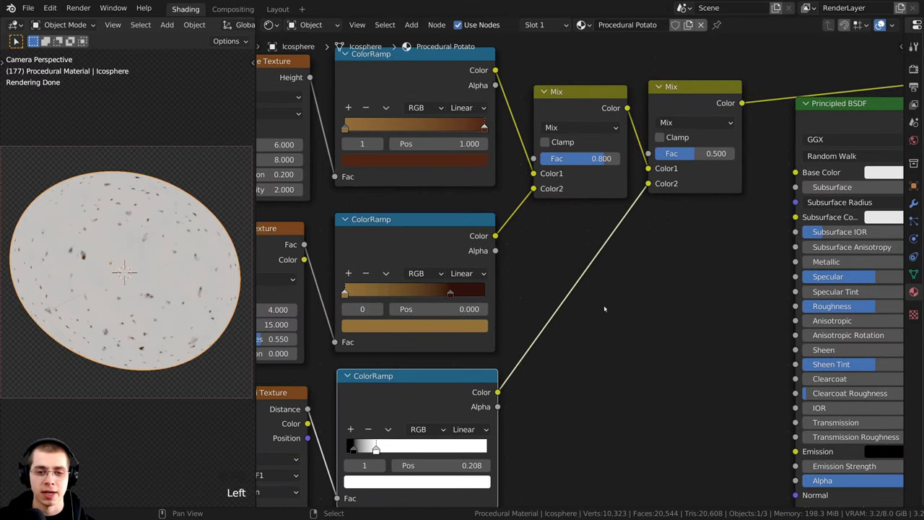
{"action": "scroll", "coordinate": [572, 271], "scroll_direction": "up", "scroll_amount": 4}
{"action": "left_click_drag", "start_coordinate": [585, 248], "coordinate": [584, 206]}
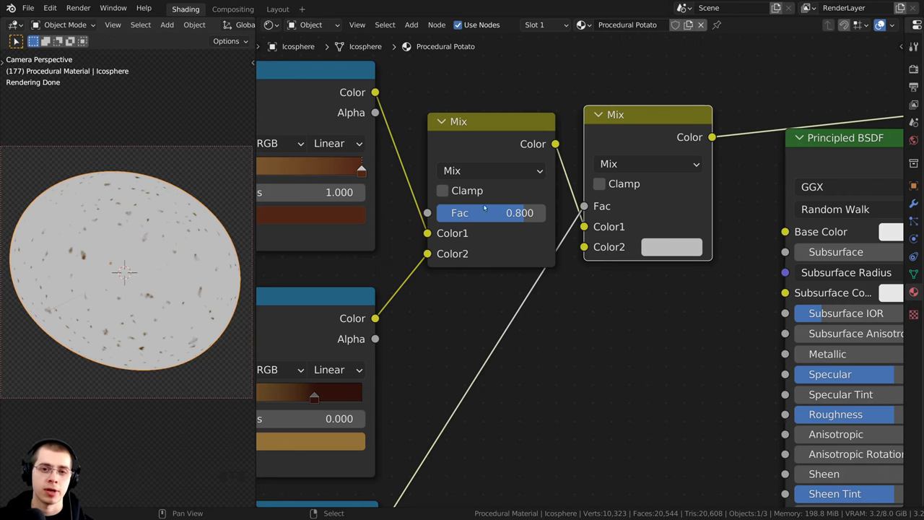
- Move the first Mix node's colour link from the second Mix node's Color1 input to Color2
{"action": "left_click_drag", "start_coordinate": [465, 152], "coordinate": [439, 153]}
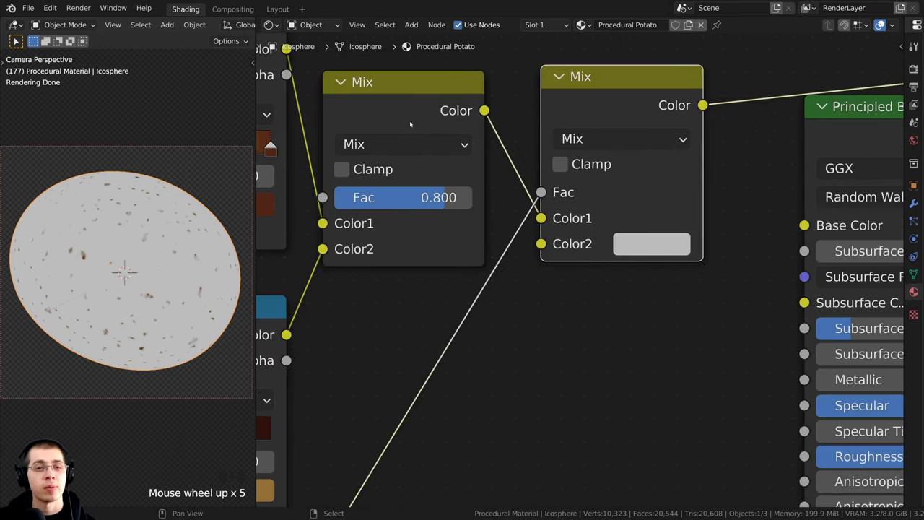
{"action": "left_click_drag", "start_coordinate": [411, 129], "coordinate": [413, 122]}
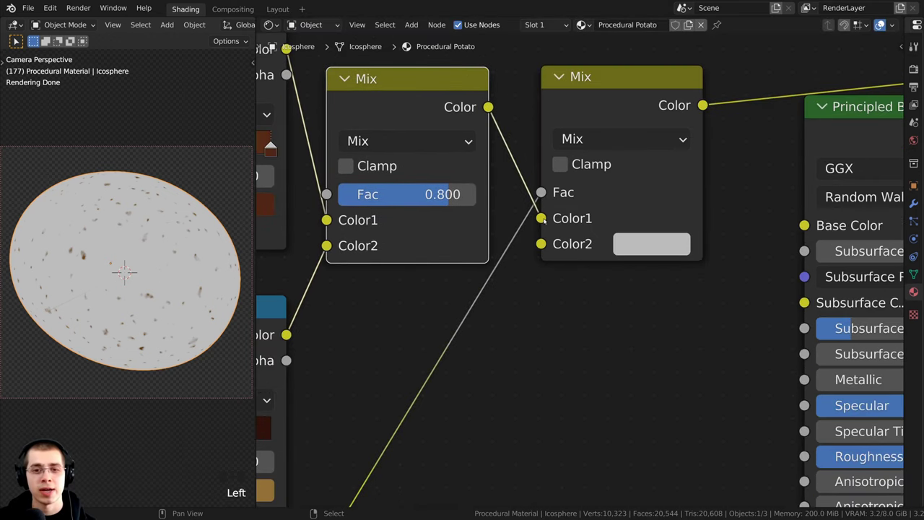
{"action": "left_click_drag", "start_coordinate": [541, 218], "coordinate": [540, 246]}
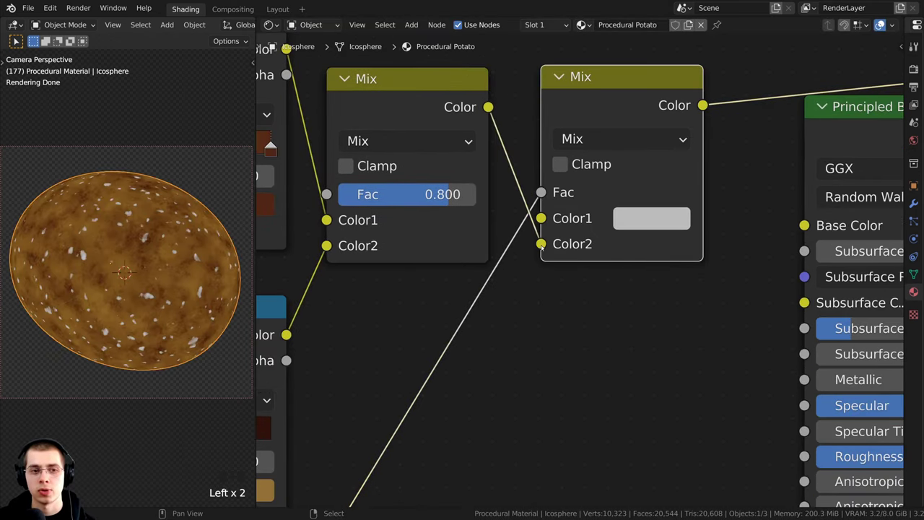
{"action": "scroll", "coordinate": [574, 273], "scroll_direction": "up", "scroll_amount": 3}
{"action": "scroll", "coordinate": [571, 283], "scroll_direction": "down", "scroll_amount": 1}
{"action": "scroll", "coordinate": [128, 270], "scroll_direction": "up", "scroll_amount": 5}
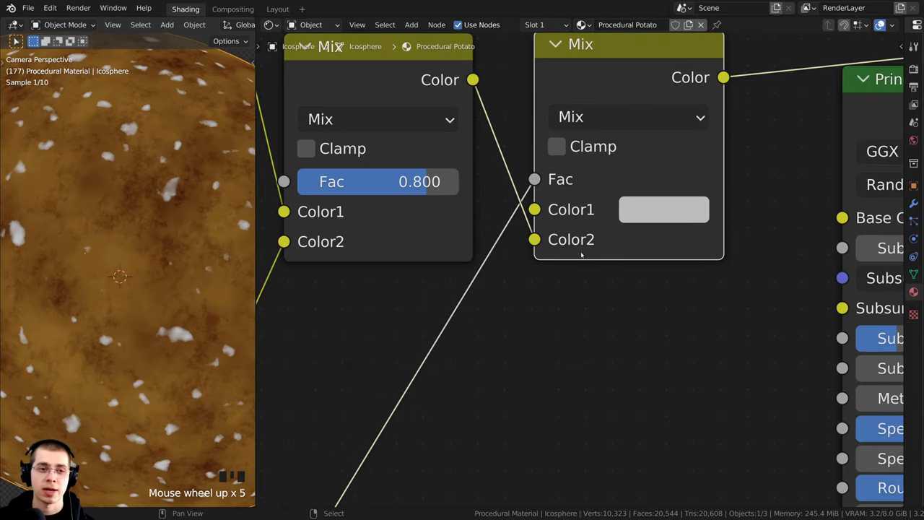
- Set the second Mix node's Color1 to a dark brown for the potato's spots and inspect the result up close
{"action": "left_click", "coordinate": [642, 221]}
{"action": "scroll", "coordinate": [169, 226], "scroll_direction": "down", "scroll_amount": 2}
{"action": "scroll", "coordinate": [192, 239], "scroll_direction": "down", "scroll_amount": 1}
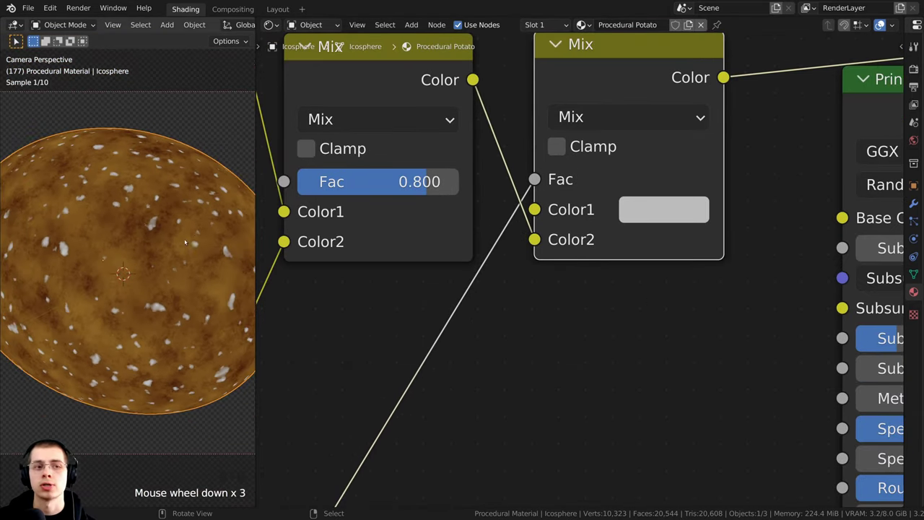
{"action": "middle_click_drag", "start_coordinate": [619, 279], "coordinate": [606, 302]}
{"action": "scroll", "coordinate": [609, 301], "scroll_direction": "down", "scroll_amount": 3}
{"action": "middle_click_drag", "start_coordinate": [617, 300], "coordinate": [602, 320]}
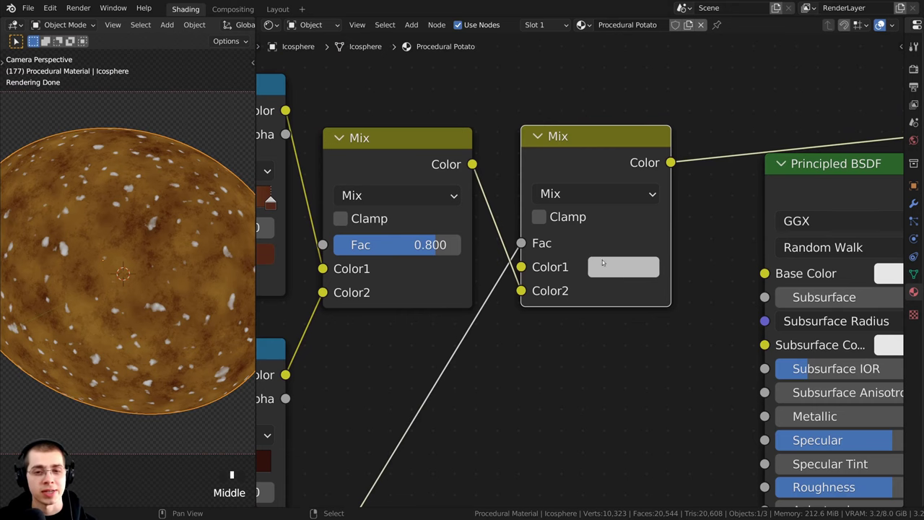
{"action": "left_click", "coordinate": [605, 263]}
{"action": "scroll", "coordinate": [610, 276], "scroll_direction": "down", "scroll_amount": 2}
{"action": "middle_click_drag", "start_coordinate": [611, 275], "coordinate": [600, 338]}
{"action": "left_click", "coordinate": [600, 338]}
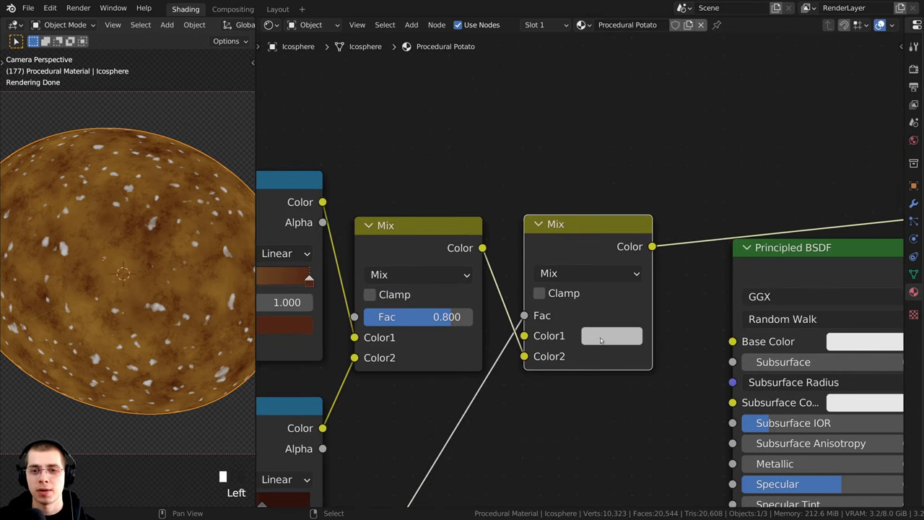
{"action": "left_click_drag", "start_coordinate": [739, 136], "coordinate": [739, 160]}
{"action": "left_click_drag", "start_coordinate": [657, 152], "coordinate": [642, 191]}
{"action": "left_click_drag", "start_coordinate": [643, 193], "coordinate": [642, 194]}
{"action": "key", "text": "ctrl+v"}
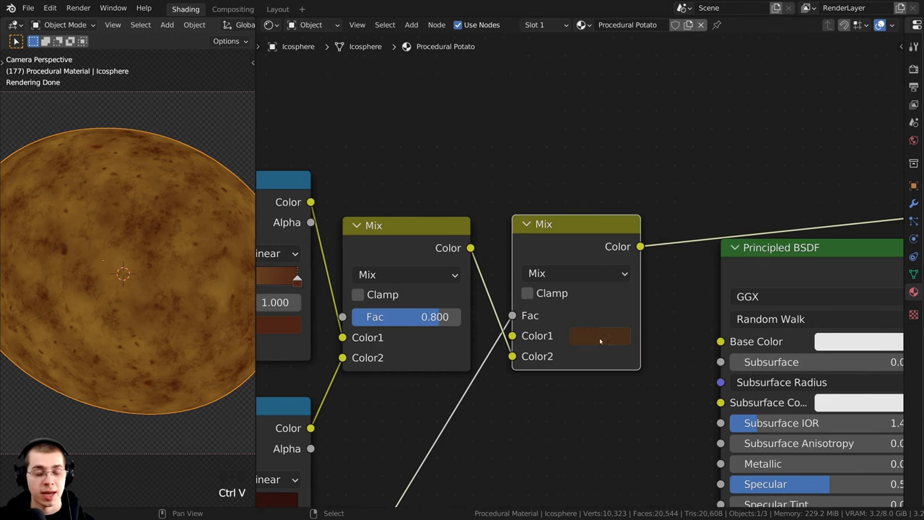
{"action": "scroll", "coordinate": [152, 256], "scroll_direction": "up", "scroll_amount": 4}
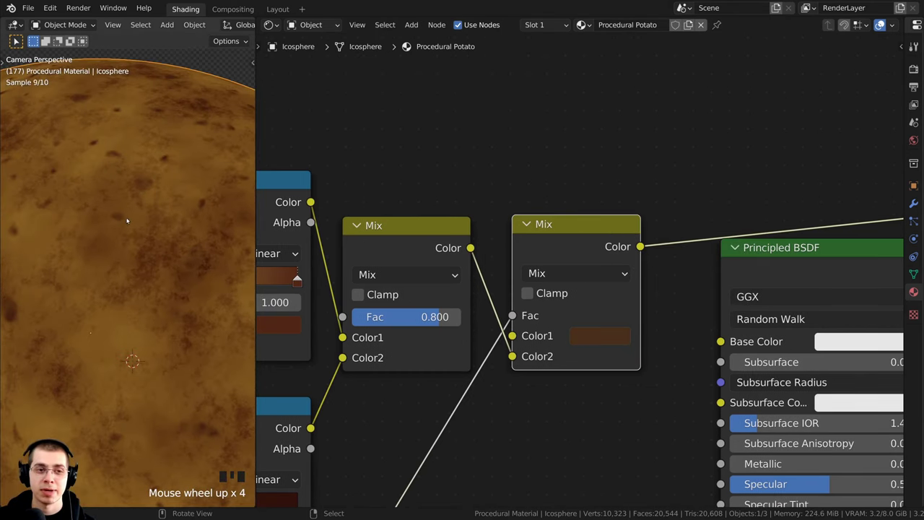
- Check the second Mix node's Color1 colour and examine the dark brown spots across the potato's surface
{"action": "middle_click_drag", "start_coordinate": [127, 221], "coordinate": [122, 207], "text": "shift"}
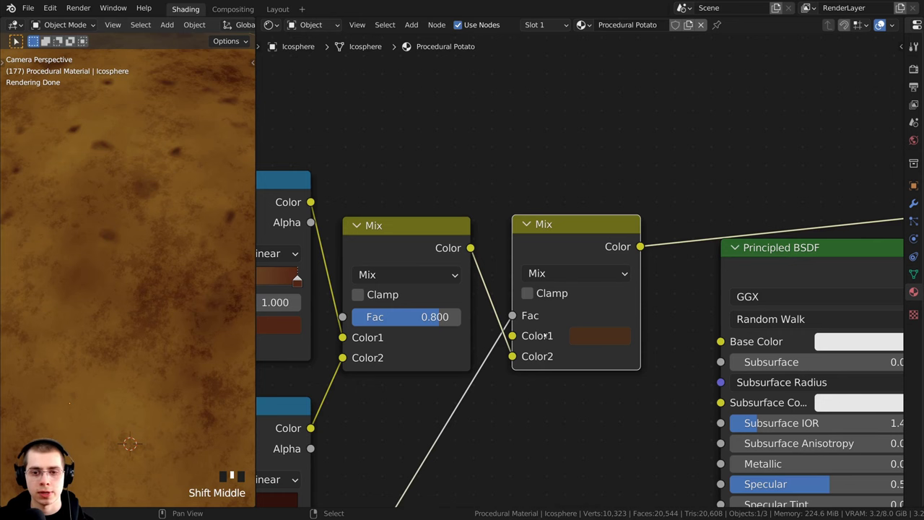
{"action": "middle_click_drag", "start_coordinate": [544, 336], "coordinate": [515, 322]}
{"action": "left_click", "coordinate": [599, 320]}
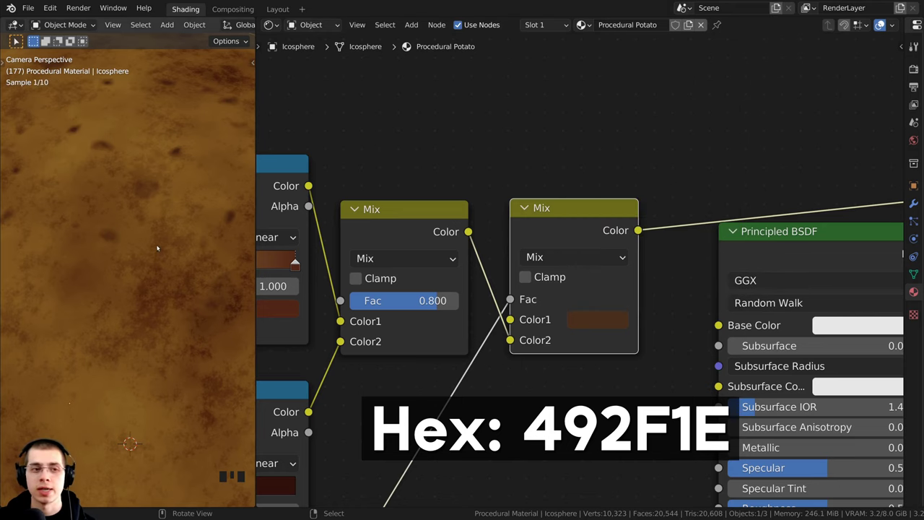
{"action": "scroll", "coordinate": [156, 247], "scroll_direction": "down", "scroll_amount": 3}
{"action": "scroll", "coordinate": [81, 268], "scroll_direction": "down", "scroll_amount": 3}
{"action": "middle_click_drag", "start_coordinate": [83, 293], "coordinate": [136, 224], "text": "shift"}
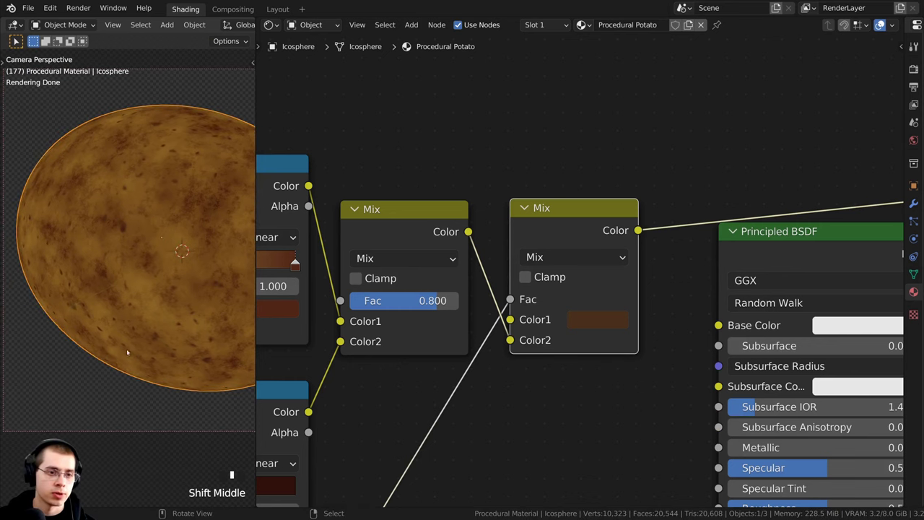
{"action": "middle_click_drag", "start_coordinate": [164, 265], "coordinate": [107, 284], "text": "shift"}
{"action": "scroll", "coordinate": [139, 292], "scroll_direction": "down", "scroll_amount": 1}
{"action": "scroll", "coordinate": [491, 335], "scroll_direction": "down", "scroll_amount": 8}
{"action": "left_click", "coordinate": [98, 212]}
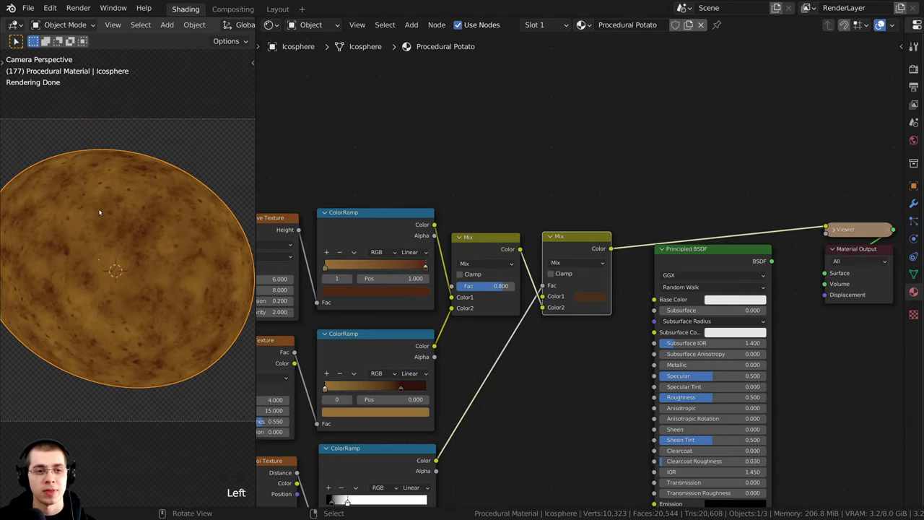
- Connect the second Mix node's Color output to the Principled BSDF's Base Color and preview the shader through the Material Output
{"action": "middle_click_drag", "start_coordinate": [617, 301], "coordinate": [586, 270]}
{"action": "scroll", "coordinate": [585, 270], "scroll_direction": "up", "scroll_amount": 3}
{"action": "left_click_drag", "start_coordinate": [557, 200], "coordinate": [634, 265]}
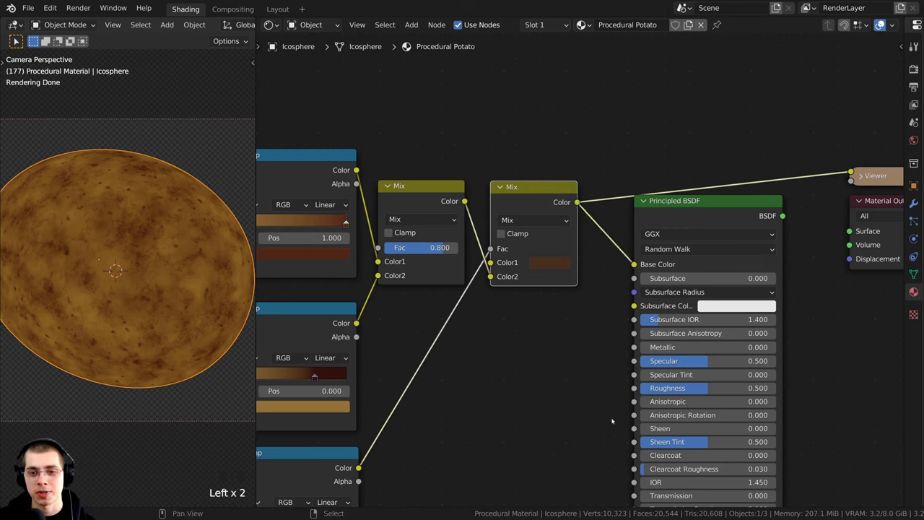
{"action": "left_click", "coordinate": [679, 210], "text": "ctrl+shift"}
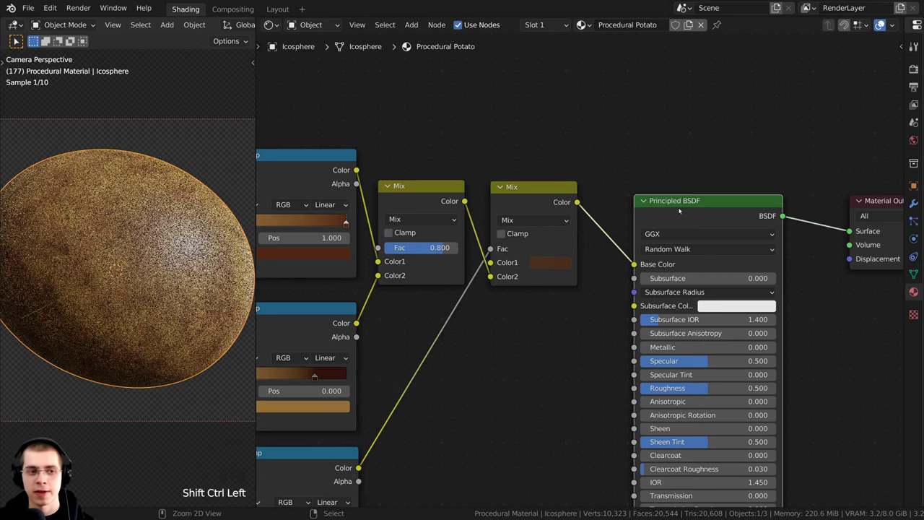
{"action": "left_click_drag", "start_coordinate": [680, 208], "coordinate": [706, 182]}
{"action": "scroll", "coordinate": [190, 262], "scroll_direction": "down", "scroll_amount": 1}
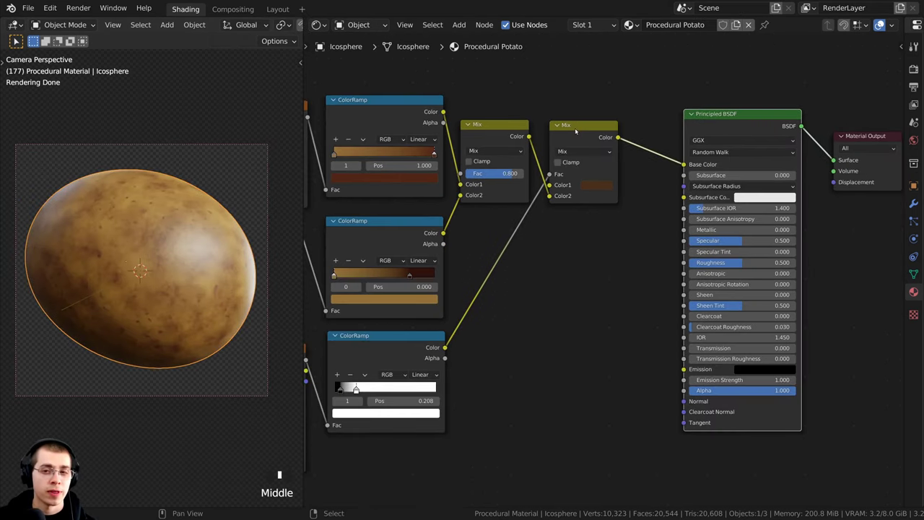
- Raise the Principled BSDF's Roughness to 0.627
{"action": "left_click", "coordinate": [589, 131]}
{"action": "left_click", "coordinate": [631, 239]}
{"action": "middle_click_drag", "start_coordinate": [718, 271], "coordinate": [674, 268]}
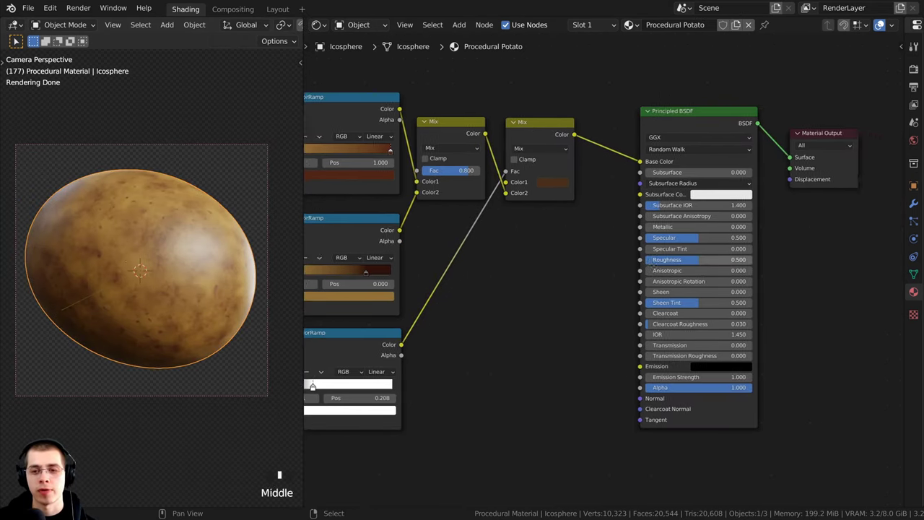
{"action": "scroll", "coordinate": [678, 264], "scroll_direction": "up", "scroll_amount": 3}
{"action": "left_click_drag", "start_coordinate": [687, 254], "coordinate": [740, 253]}
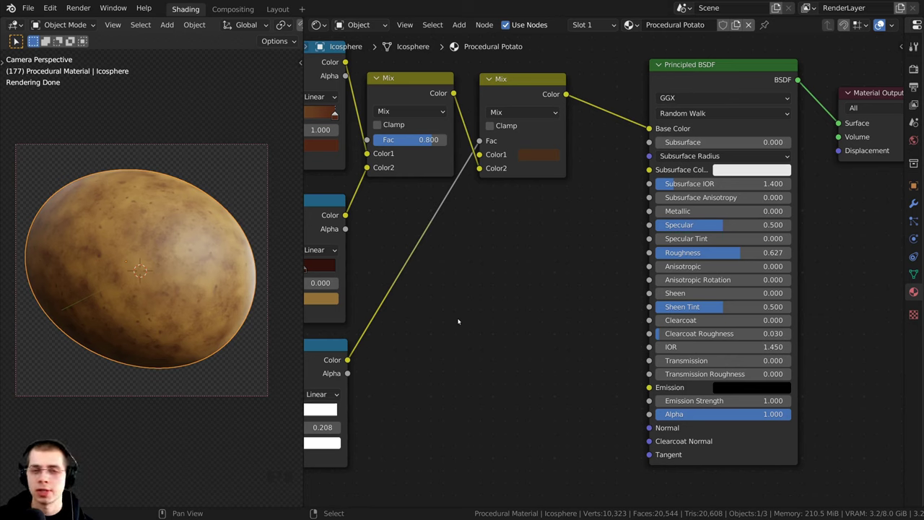
- Link the second Mix node's Color output to the Principled BSDF's Roughness input and inspect the gloss up close
{"action": "left_click_drag", "start_coordinate": [559, 107], "coordinate": [548, 115]}
{"action": "left_click_drag", "start_coordinate": [551, 112], "coordinate": [650, 253]}
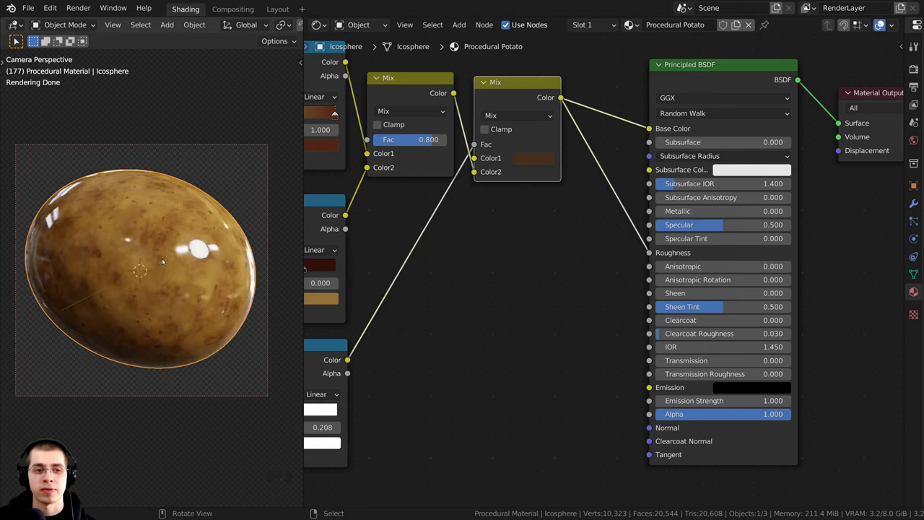
{"action": "scroll", "coordinate": [221, 255], "scroll_direction": "up", "scroll_amount": 5}
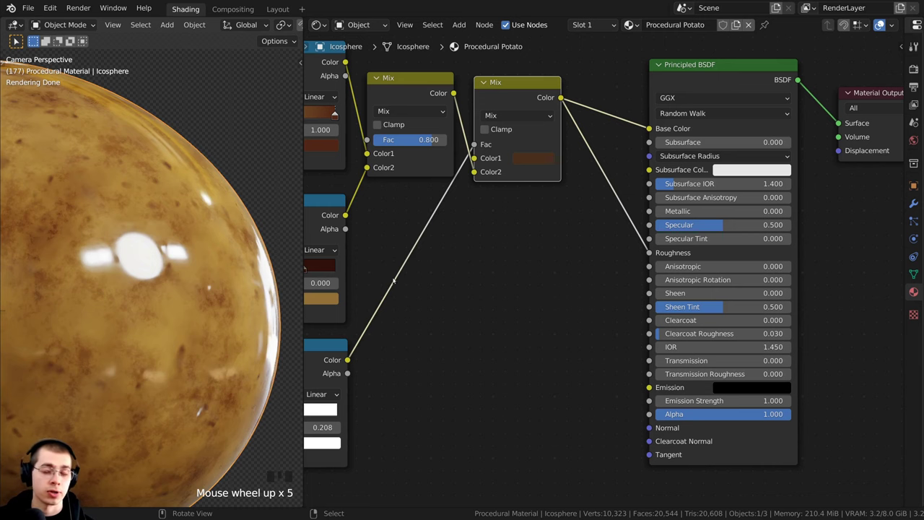
{"action": "scroll", "coordinate": [549, 266], "scroll_direction": "down", "scroll_amount": 5}
{"action": "scroll", "coordinate": [606, 224], "scroll_direction": "up", "scroll_amount": 3}
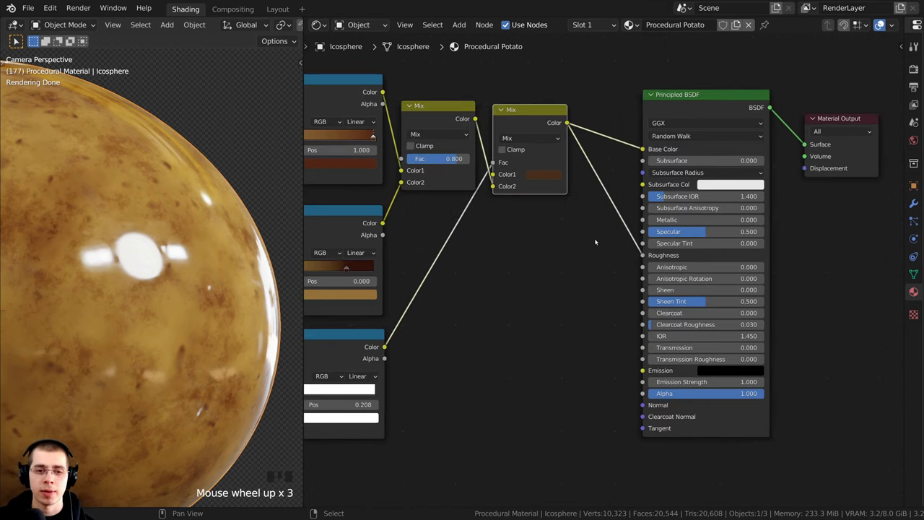
- Insert a ColorRamp node on the link between the second Mix node and the Roughness input, and position it beside the Principled BSDF
{"action": "key", "text": "shift+a"}
{"action": "left_click", "coordinate": [553, 239]}
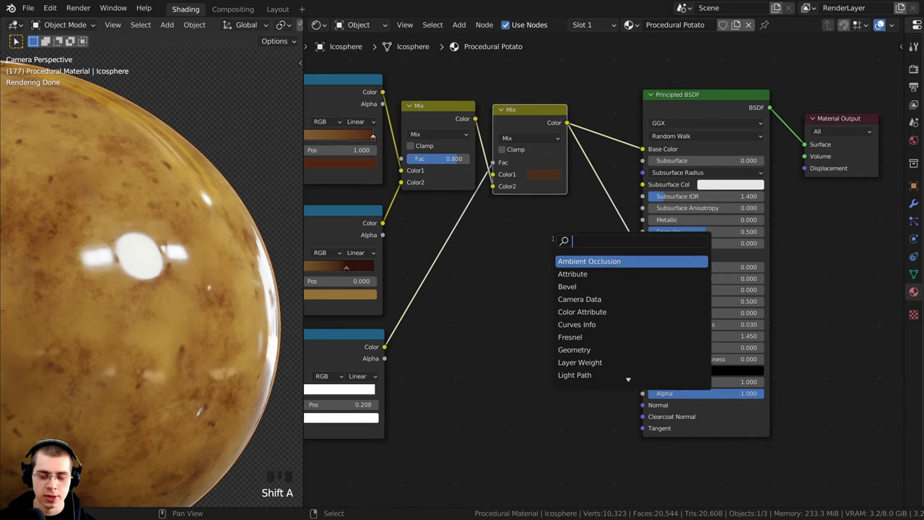
{"action": "type", "text": "col"}
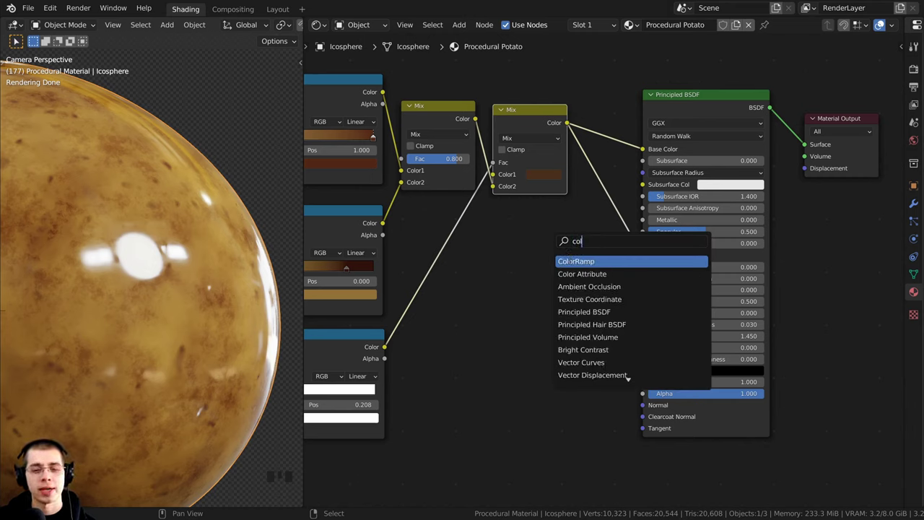
{"action": "left_click", "coordinate": [570, 261]}
{"action": "left_click", "coordinate": [588, 211]}
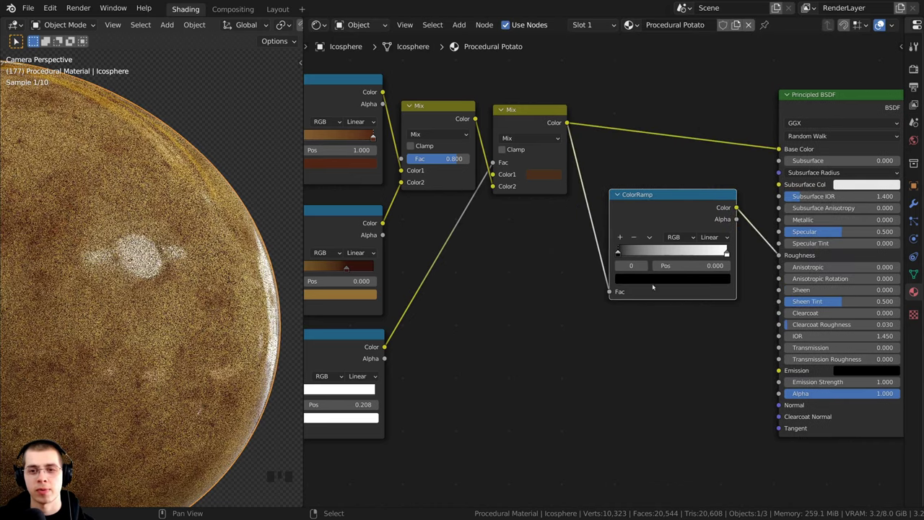
{"action": "left_click", "coordinate": [680, 238]}
{"action": "left_click_drag", "start_coordinate": [652, 210], "coordinate": [661, 215]}
{"action": "scroll", "coordinate": [614, 230], "scroll_direction": "up", "scroll_amount": 1}
{"action": "middle_click_drag", "start_coordinate": [614, 230], "coordinate": [585, 230]}
{"action": "scroll", "coordinate": [644, 269], "scroll_direction": "up", "scroll_amount": 5}
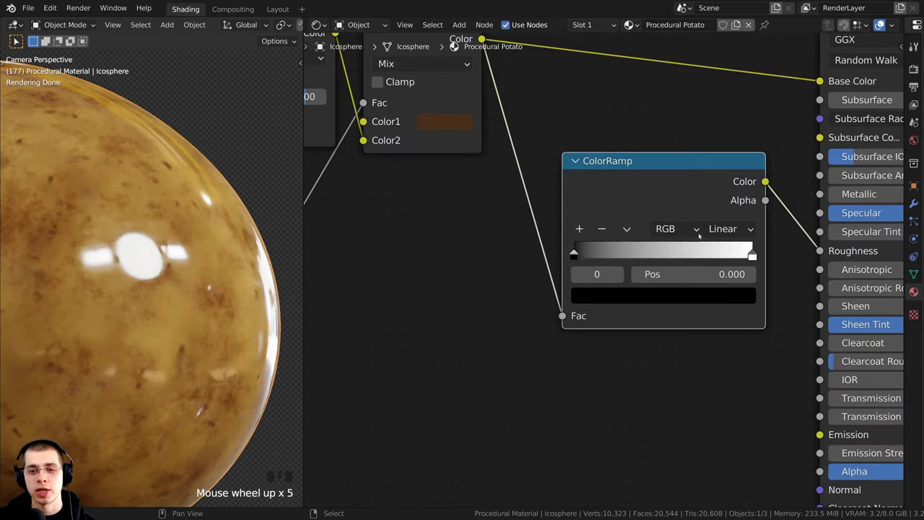
{"action": "left_click_drag", "start_coordinate": [691, 187], "coordinate": [699, 202]}
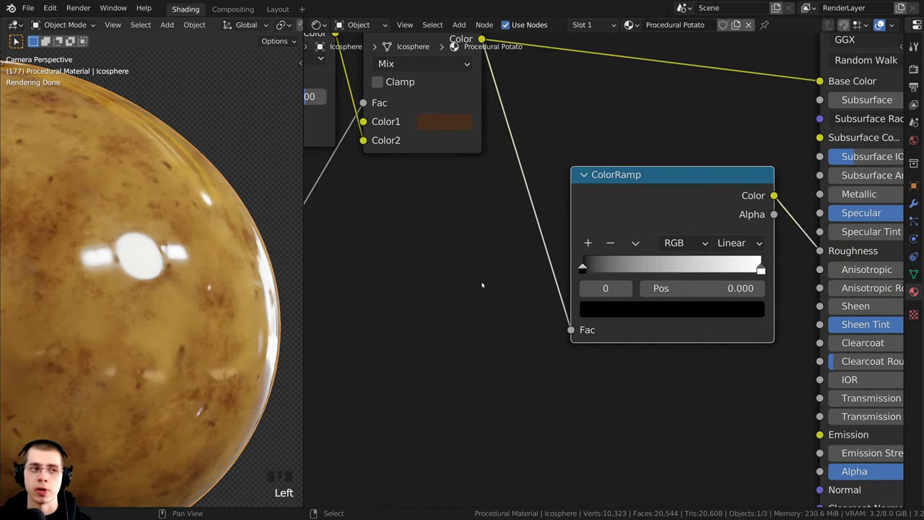
{"action": "left_click_drag", "start_coordinate": [622, 206], "coordinate": [625, 217]}
- Change the roughness ColorRamp's black stop to a light grey, hex A7A7A7
{"action": "scroll", "coordinate": [516, 401], "scroll_direction": "down", "scroll_amount": 2}
{"action": "scroll", "coordinate": [251, 276], "scroll_direction": "down", "scroll_amount": 3}
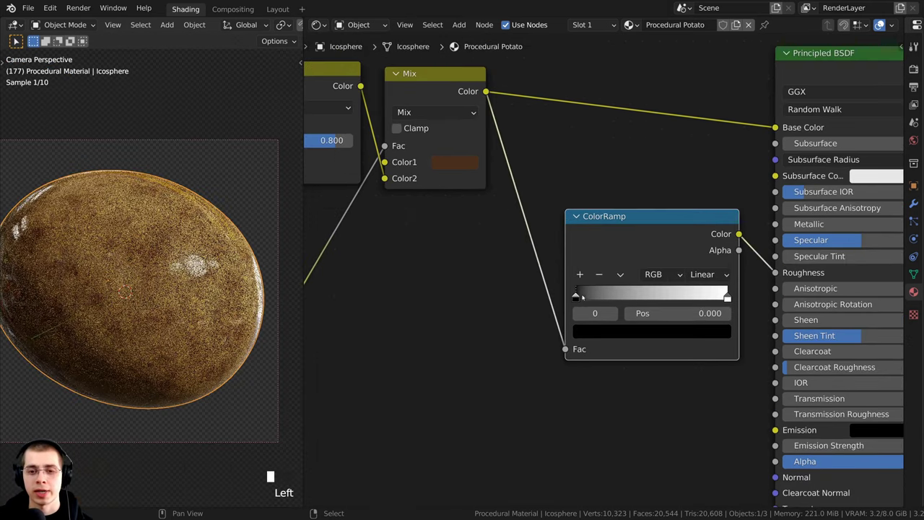
{"action": "scroll", "coordinate": [593, 348], "scroll_direction": "down", "scroll_amount": 1}
{"action": "middle_click_drag", "start_coordinate": [592, 347], "coordinate": [544, 368]}
{"action": "left_click", "coordinate": [555, 352]}
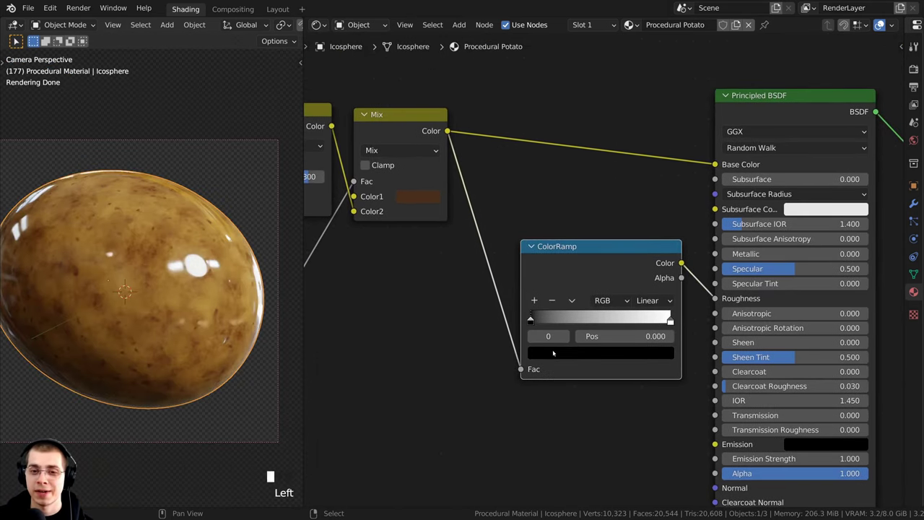
{"action": "left_click_drag", "start_coordinate": [640, 249], "coordinate": [642, 191]}
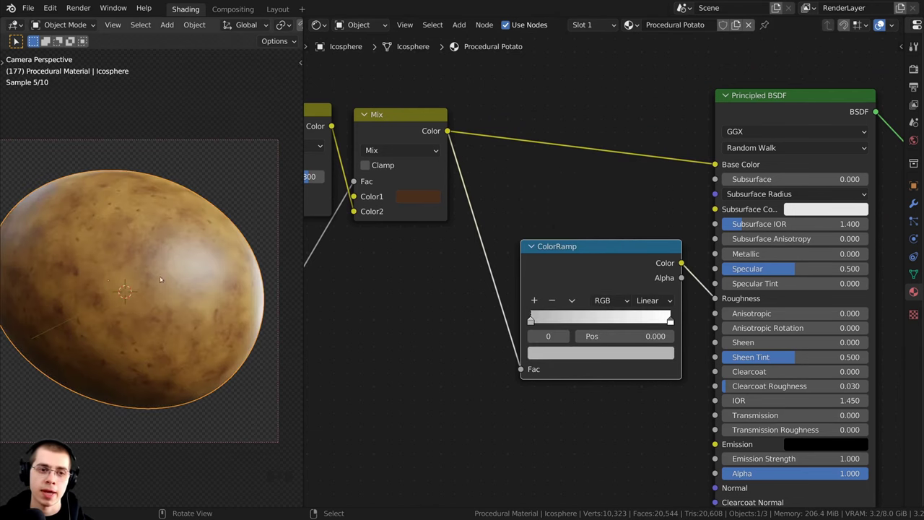
- Check the grey stop's colour on the roughness ColorRamp and examine the potato's highlight up close
{"action": "middle_click_drag", "start_coordinate": [632, 278], "coordinate": [622, 238]}
{"action": "middle_click_drag", "start_coordinate": [575, 316], "coordinate": [568, 309]}
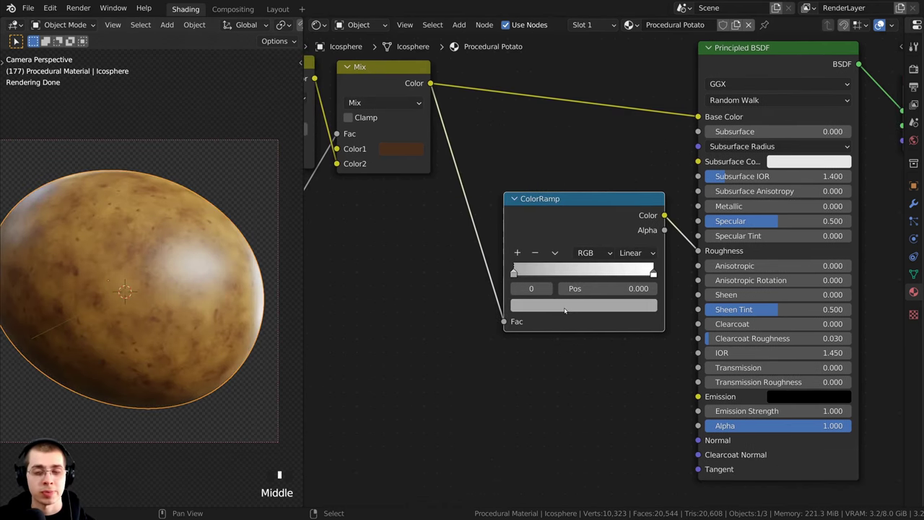
{"action": "left_click", "coordinate": [565, 310]}
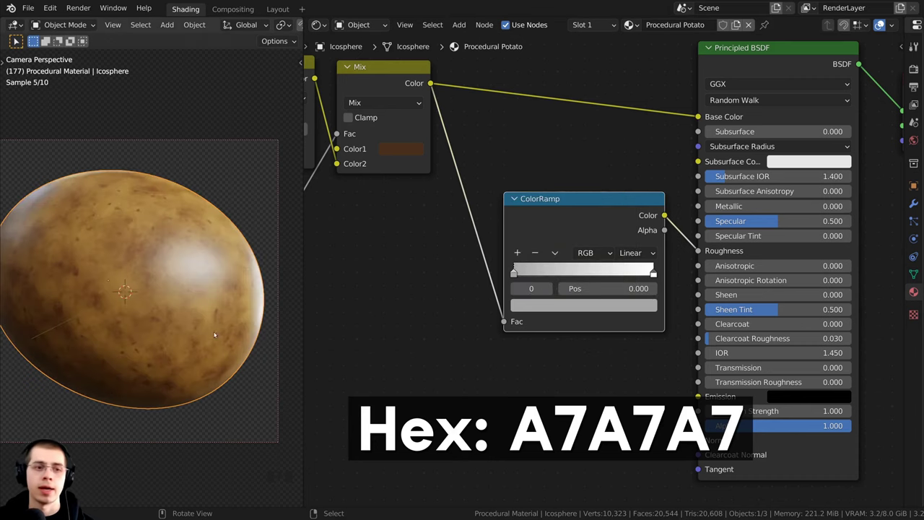
{"action": "middle_click_drag", "start_coordinate": [219, 335], "coordinate": [197, 346], "text": "shift"}
{"action": "scroll", "coordinate": [197, 346], "scroll_direction": "up", "scroll_amount": 4}
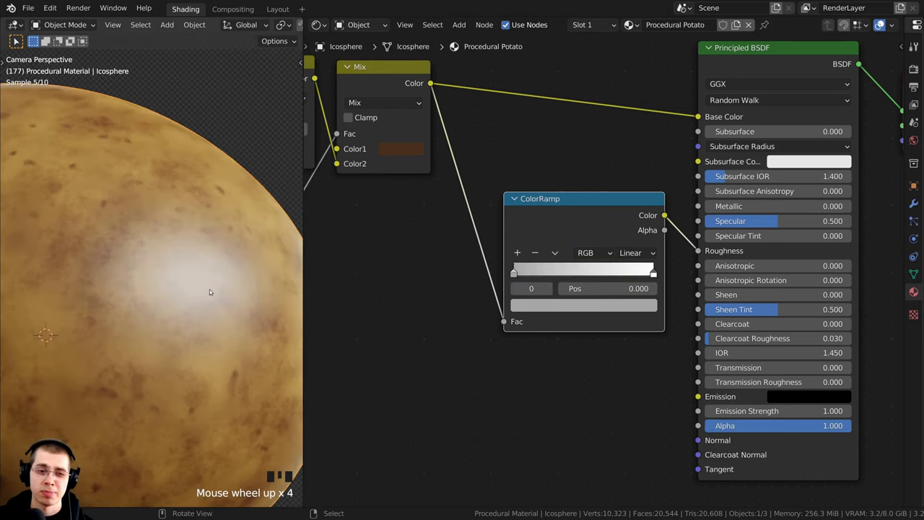
{"action": "scroll", "coordinate": [183, 253], "scroll_direction": "down", "scroll_amount": 5}
{"action": "middle_click_drag", "start_coordinate": [184, 249], "coordinate": [202, 217], "text": "shift"}
{"action": "scroll", "coordinate": [225, 235], "scroll_direction": "up", "scroll_amount": 1}
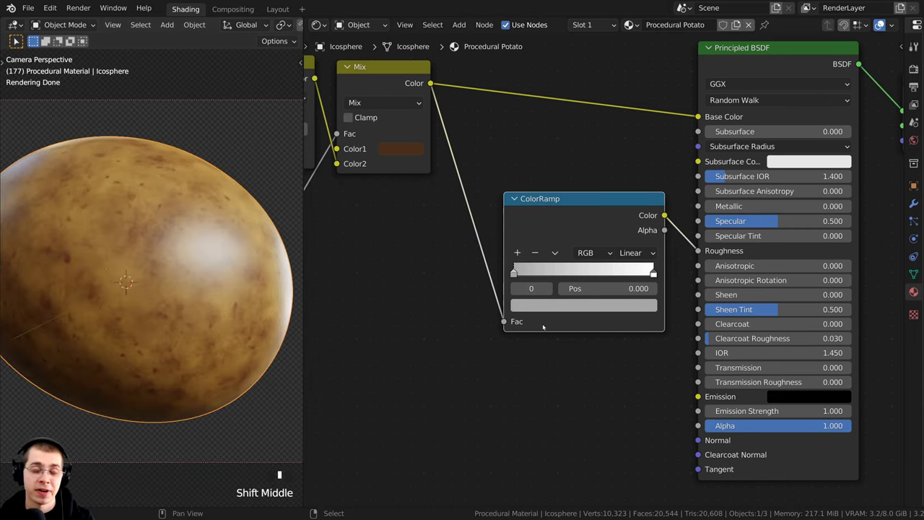
- Nudge the roughness ColorRamp closer to the Principled BSDF and clear the node selection
{"action": "scroll", "coordinate": [540, 317], "scroll_direction": "down", "scroll_amount": 2}
{"action": "left_click_drag", "start_coordinate": [542, 239], "coordinate": [534, 242]}
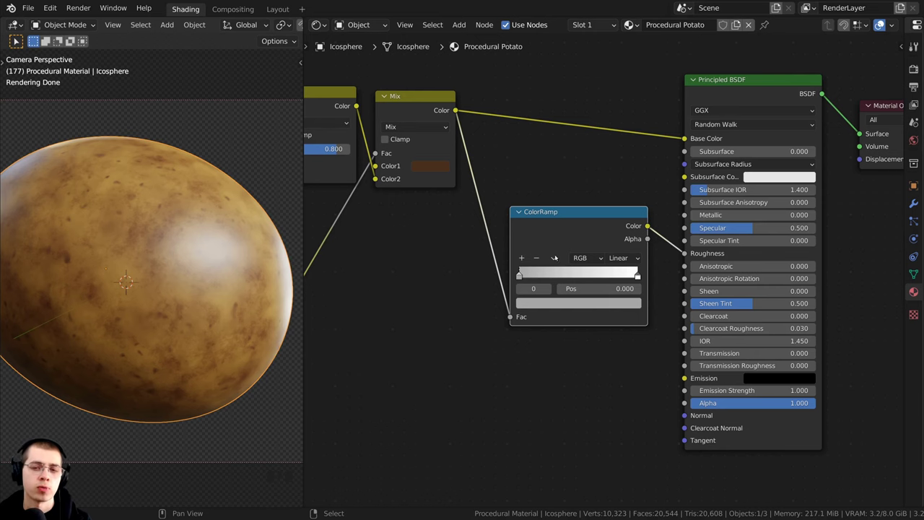
{"action": "left_click_drag", "start_coordinate": [569, 219], "coordinate": [582, 225]}
{"action": "scroll", "coordinate": [550, 219], "scroll_direction": "down", "scroll_amount": 2}
{"action": "middle_click_drag", "start_coordinate": [551, 220], "coordinate": [557, 214]}
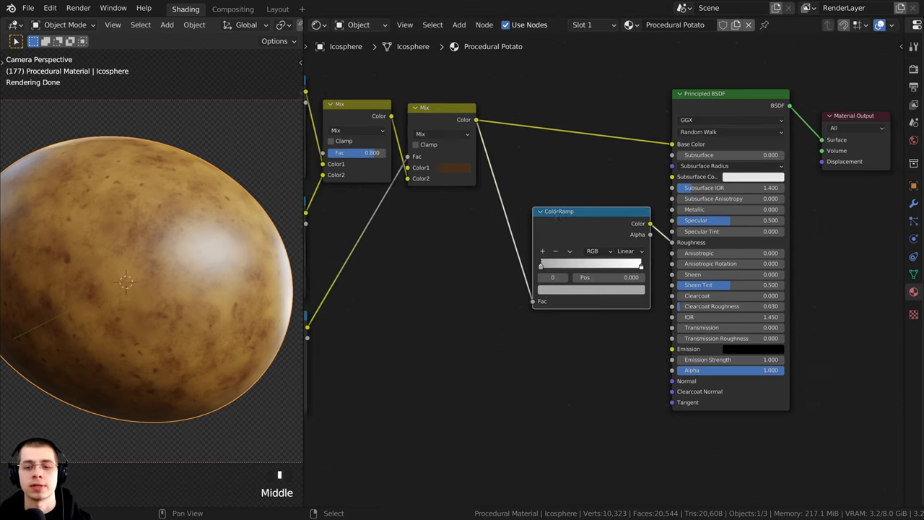
{"action": "scroll", "coordinate": [600, 361], "scroll_direction": "up", "scroll_amount": 2}
{"action": "left_click_drag", "start_coordinate": [685, 385], "coordinate": [474, 329]}
{"action": "scroll", "coordinate": [164, 277], "scroll_direction": "down", "scroll_amount": 1}
{"action": "middle_click_drag", "start_coordinate": [164, 277], "coordinate": [177, 280], "text": "shift"}
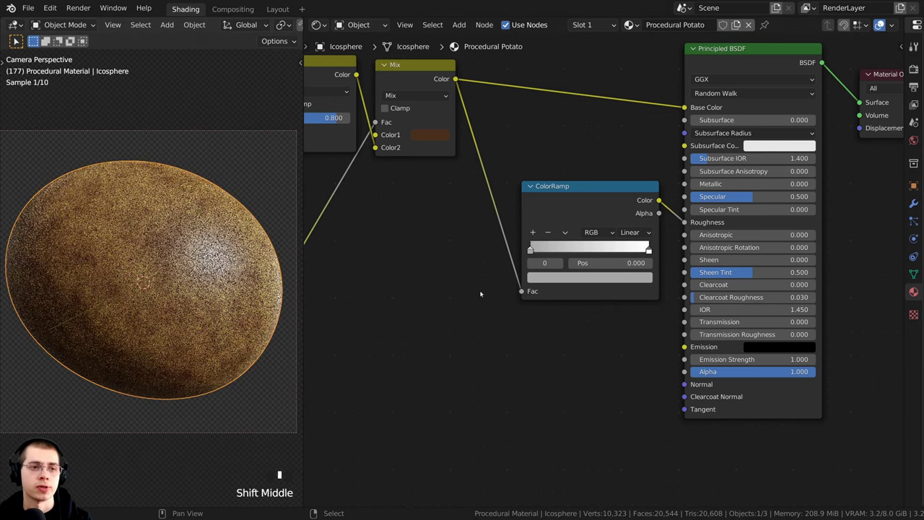
- Connect the Noise Texture's Fac output to the Principled BSDF's Normal input
{"action": "scroll", "coordinate": [481, 294], "scroll_direction": "down", "scroll_amount": 4}
{"action": "middle_click_drag", "start_coordinate": [477, 293], "coordinate": [646, 271]}
{"action": "scroll", "coordinate": [617, 274], "scroll_direction": "down", "scroll_amount": 1}
{"action": "left_click_drag", "start_coordinate": [366, 198], "coordinate": [363, 204]}
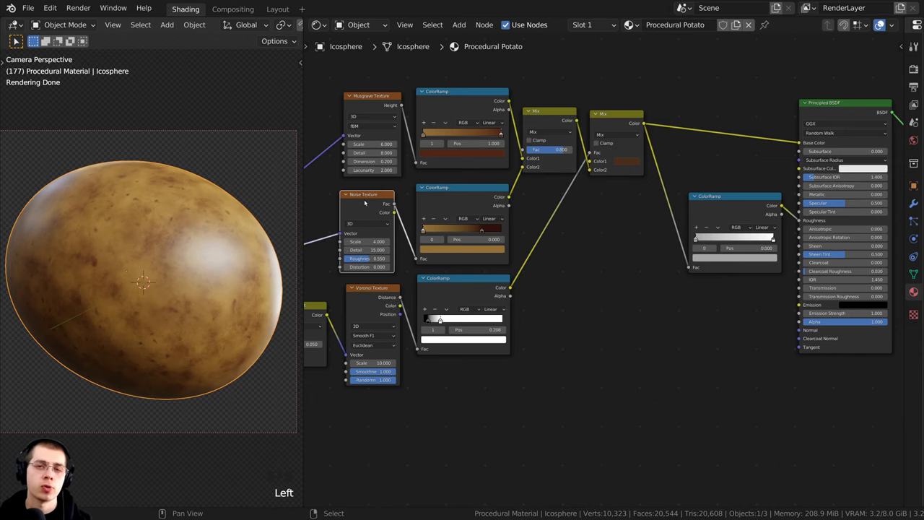
{"action": "scroll", "coordinate": [400, 215], "scroll_direction": "up", "scroll_amount": 1}
{"action": "middle_click_drag", "start_coordinate": [399, 215], "coordinate": [364, 204]}
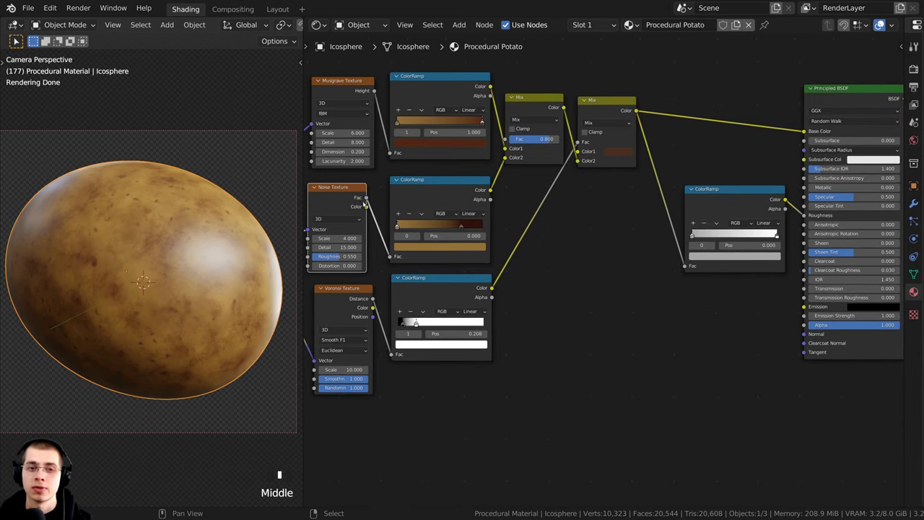
{"action": "left_click_drag", "start_coordinate": [366, 198], "coordinate": [804, 334]}
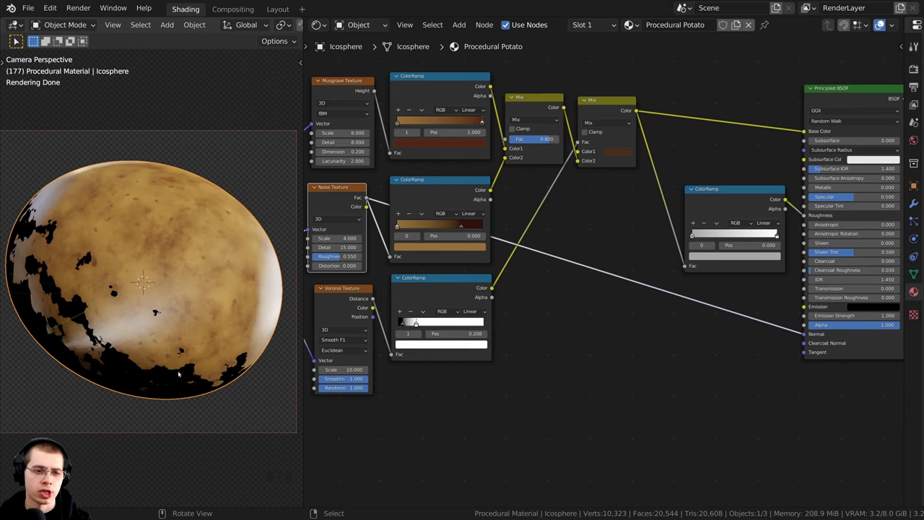
- Add a Bump node onto the link between the Noise Texture's Fac output and the Principled BSDF's Normal input
{"action": "middle_click_drag", "start_coordinate": [383, 290], "coordinate": [430, 323]}
{"action": "scroll", "coordinate": [449, 266], "scroll_direction": "up", "scroll_amount": 4}
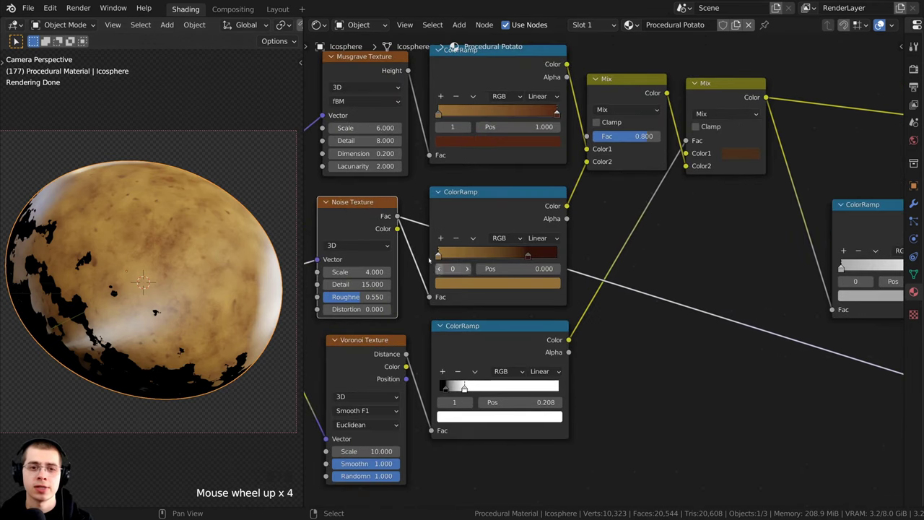
{"action": "middle_click_drag", "start_coordinate": [406, 237], "coordinate": [411, 242]}
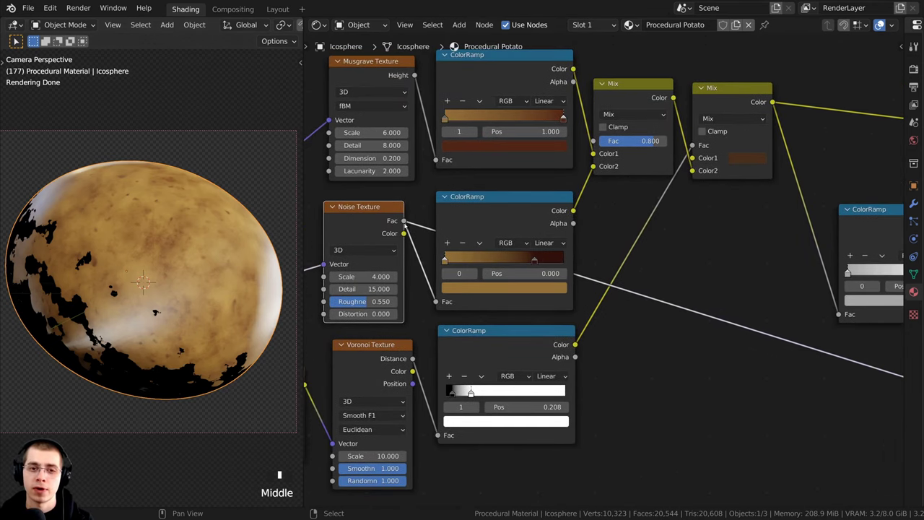
{"action": "middle_click_drag", "start_coordinate": [732, 333], "coordinate": [336, 255]}
{"action": "middle_click_drag", "start_coordinate": [528, 327], "coordinate": [837, 368]}
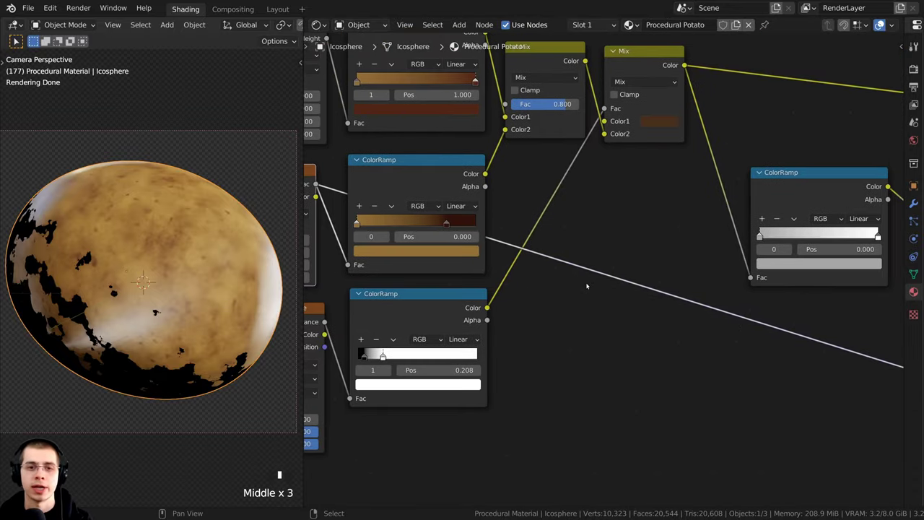
{"action": "scroll", "coordinate": [588, 282], "scroll_direction": "down", "scroll_amount": 2}
{"action": "middle_click_drag", "start_coordinate": [588, 256], "coordinate": [507, 250]}
{"action": "key", "text": "shift+a"}
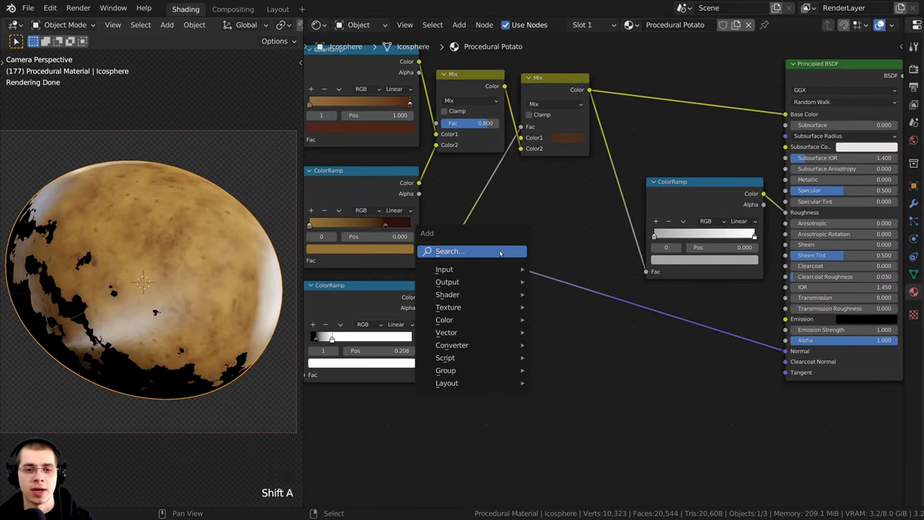
{"action": "left_click", "coordinate": [499, 252]}
{"action": "type", "text": "bum"}
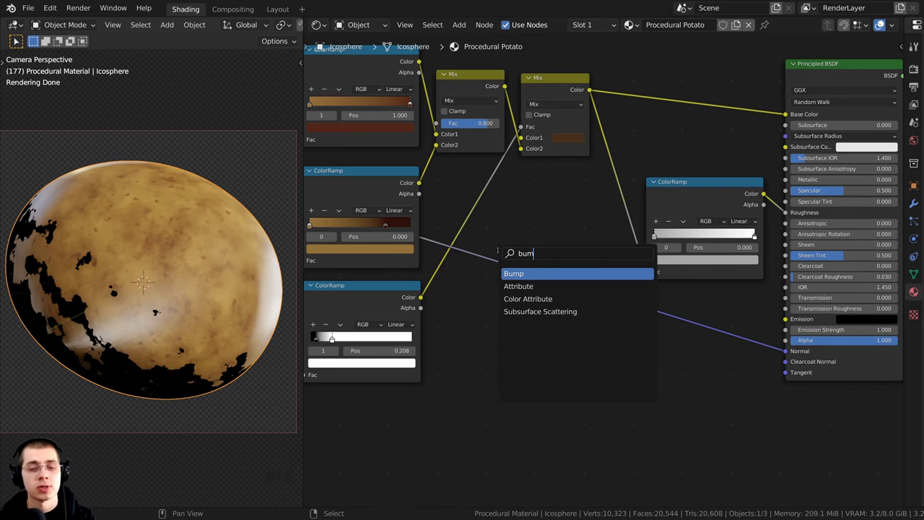
{"action": "left_click", "coordinate": [529, 274]}
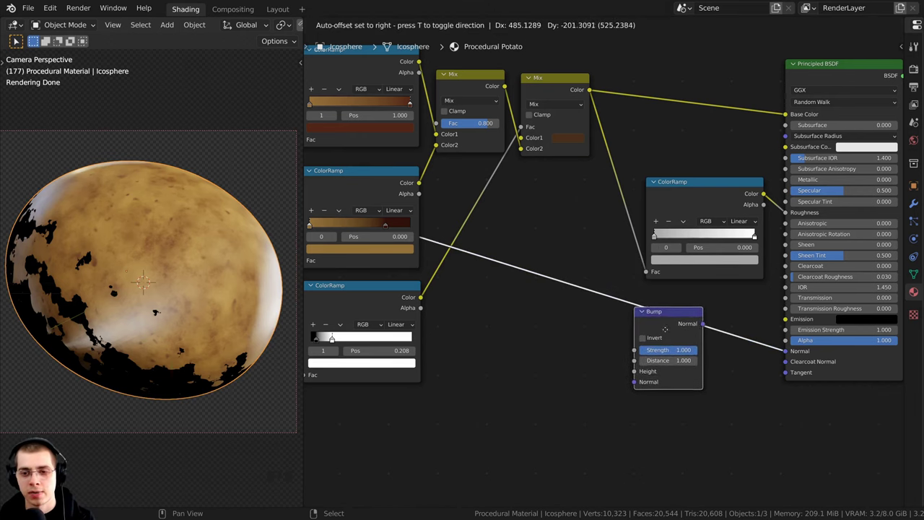
{"action": "left_click", "coordinate": [665, 328]}
{"action": "left_click_drag", "start_coordinate": [665, 329], "coordinate": [696, 329]}
- Reroute the Noise Texture's Fac link from the Bump node's Normal input to its Height input
{"action": "middle_click_drag", "start_coordinate": [566, 277], "coordinate": [764, 305]}
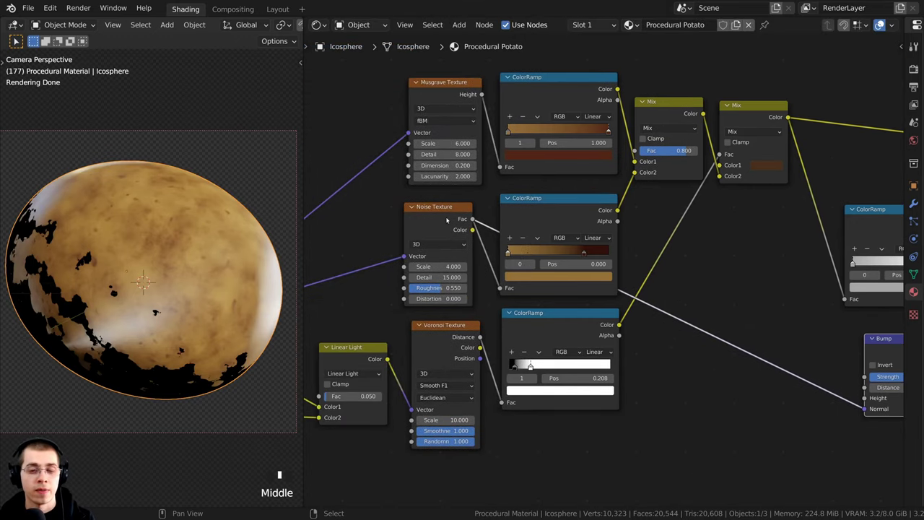
{"action": "middle_click_drag", "start_coordinate": [602, 275], "coordinate": [440, 247]}
{"action": "middle_click_drag", "start_coordinate": [513, 275], "coordinate": [437, 231]}
{"action": "scroll", "coordinate": [539, 313], "scroll_direction": "up", "scroll_amount": 2}
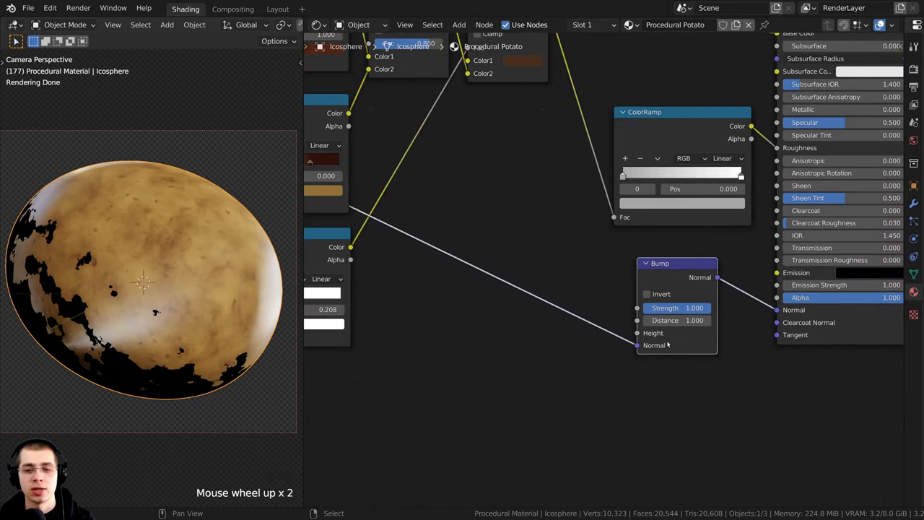
{"action": "left_click_drag", "start_coordinate": [639, 349], "coordinate": [608, 350]}
{"action": "left_click_drag", "start_coordinate": [628, 335], "coordinate": [638, 335]}
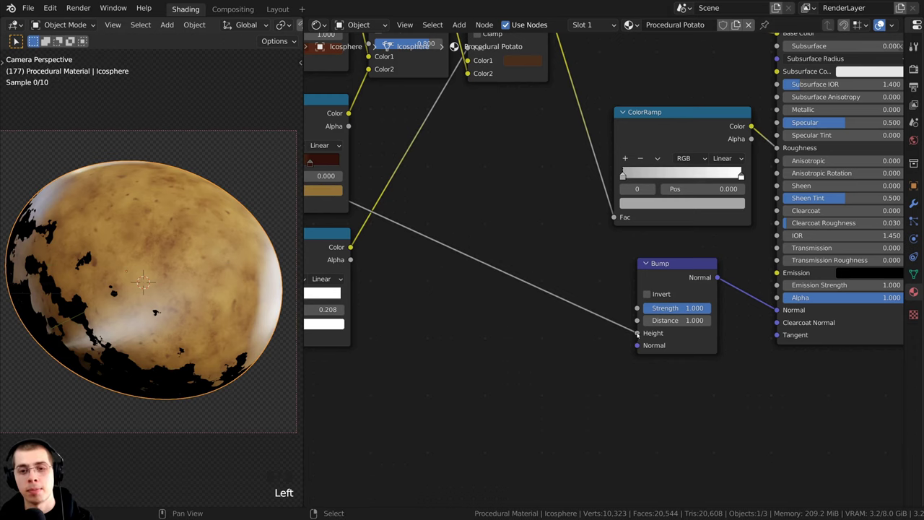
- Move the Bump node a little farther from the Principled BSDF and check the bumpy potato surface
{"action": "left_click_drag", "start_coordinate": [673, 266], "coordinate": [658, 267]}
{"action": "scroll", "coordinate": [681, 279], "scroll_direction": "up", "scroll_amount": 3}
{"action": "middle_click_drag", "start_coordinate": [665, 274], "coordinate": [559, 276]}
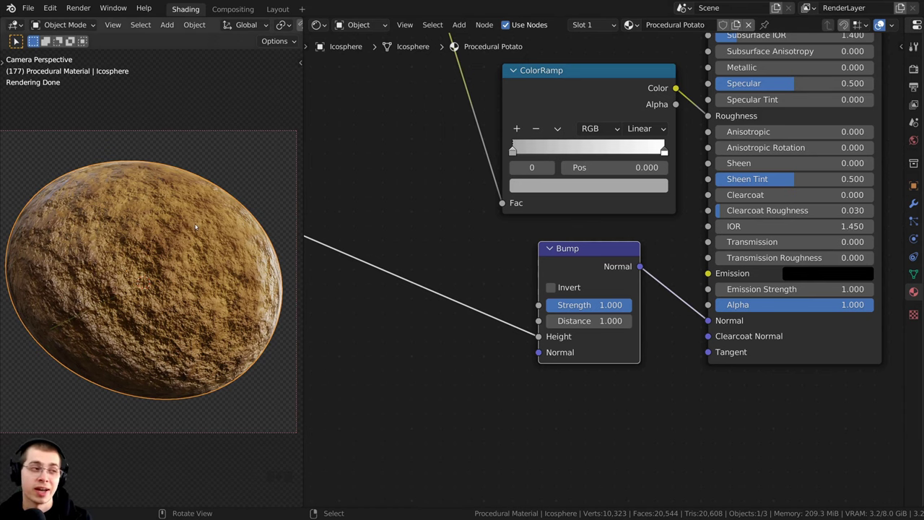
{"action": "scroll", "coordinate": [195, 226], "scroll_direction": "up", "scroll_amount": 2}
{"action": "left_click_drag", "start_coordinate": [596, 265], "coordinate": [567, 265]}
{"action": "scroll", "coordinate": [183, 268], "scroll_direction": "down", "scroll_amount": 1}
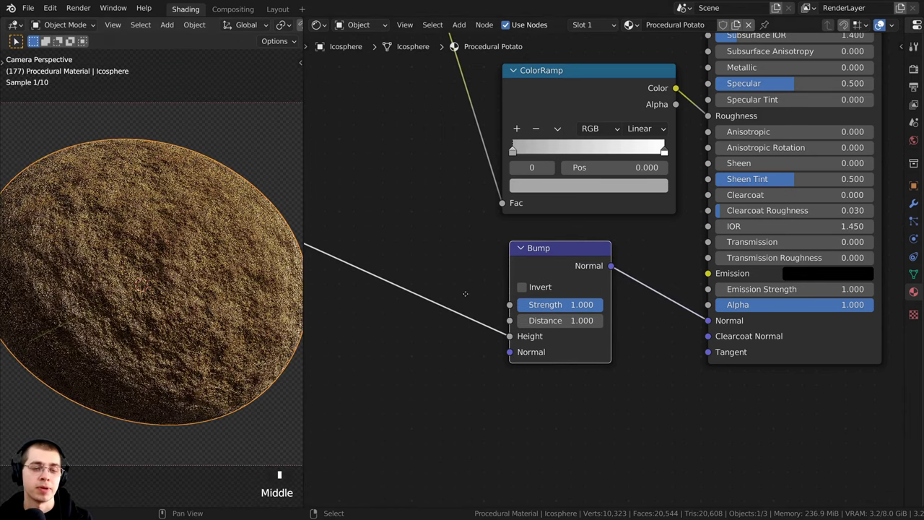
{"action": "middle_click_drag", "start_coordinate": [464, 293], "coordinate": [479, 270]}
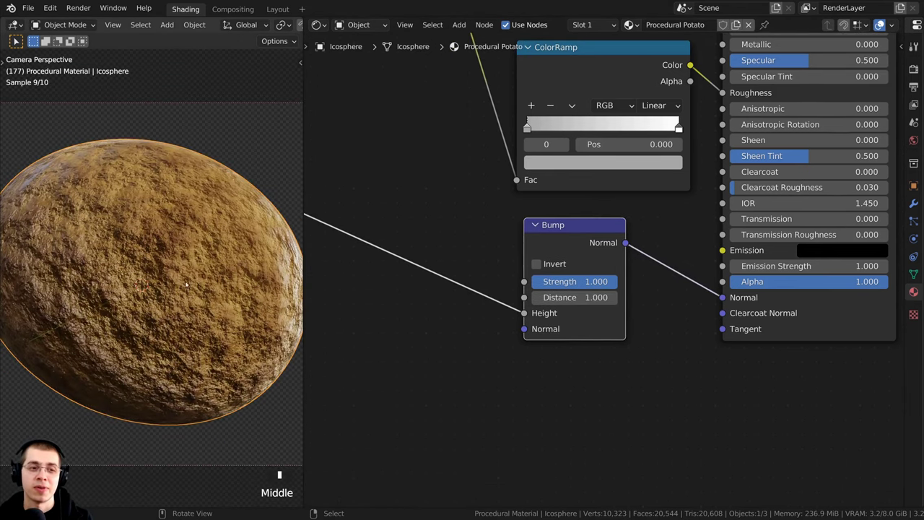
- Set the Bump node's Strength to 0.15
{"action": "left_click", "coordinate": [571, 285]}
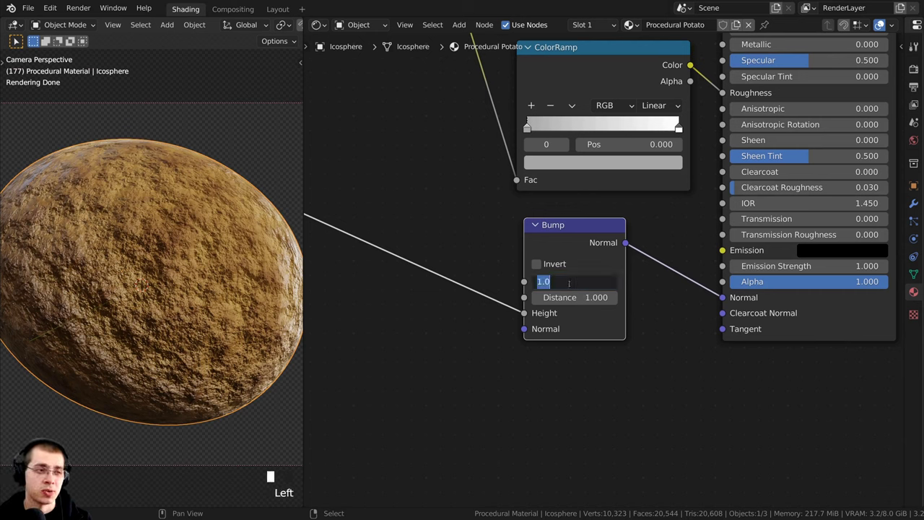
{"action": "type", "text": "."}
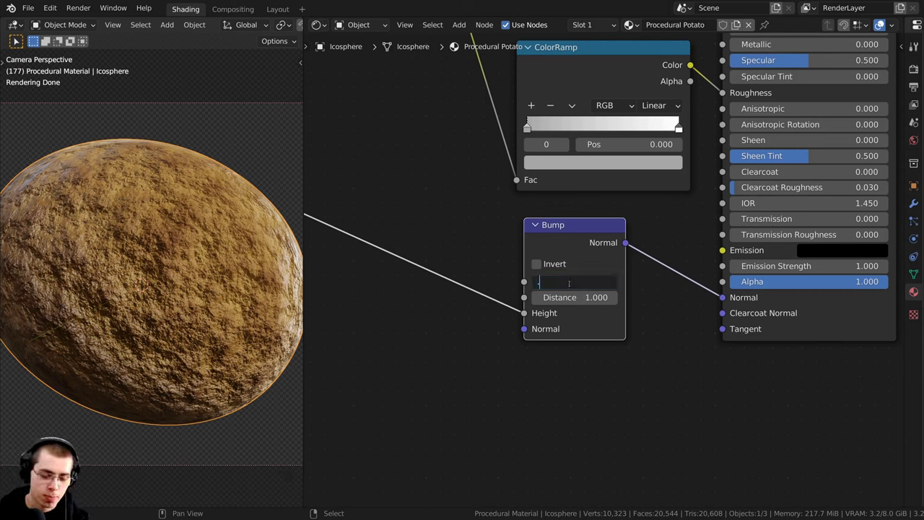
{"action": "type", "text": ".15"}
{"action": "key", "text": "Return"}
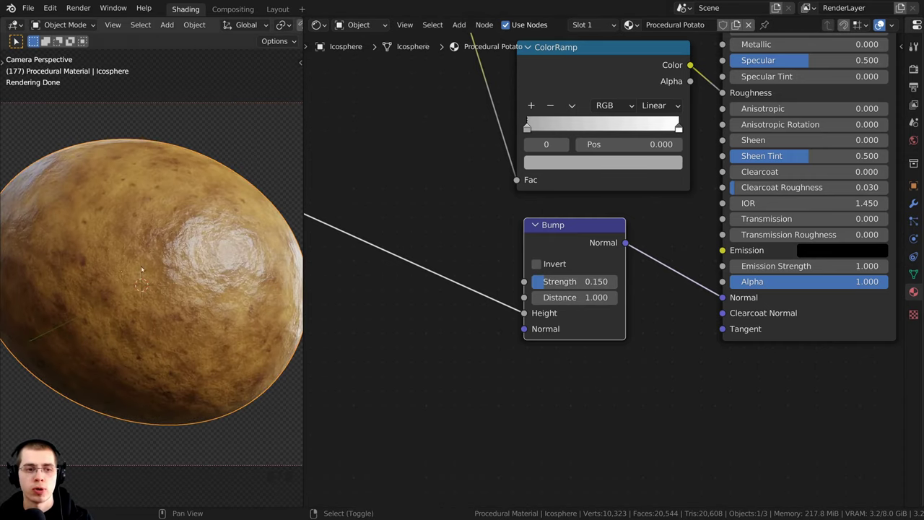
- Examine the softened bump detail around the potato's highlight up close and across the whole surface
{"action": "scroll", "coordinate": [98, 271], "scroll_direction": "up", "scroll_amount": 4}
{"action": "scroll", "coordinate": [98, 272], "scroll_direction": "up", "scroll_amount": 3}
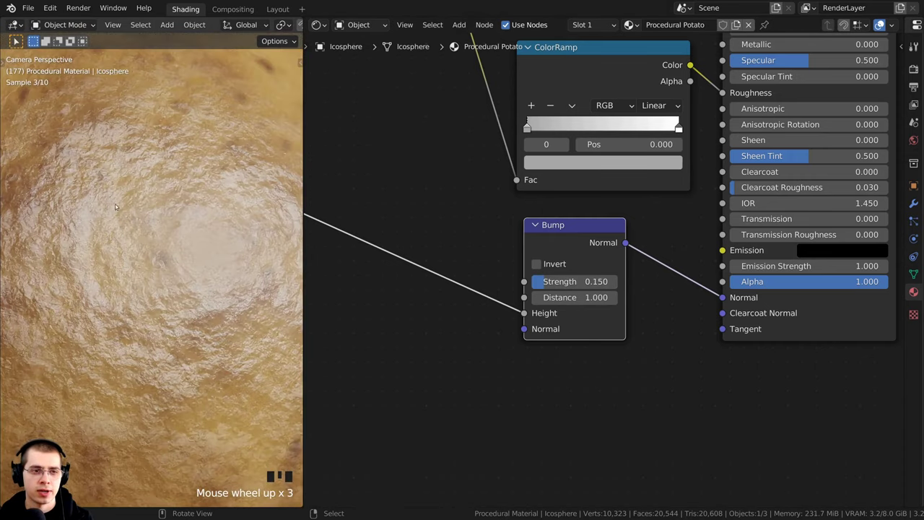
{"action": "scroll", "coordinate": [113, 246], "scroll_direction": "down", "scroll_amount": 1}
{"action": "scroll", "coordinate": [85, 294], "scroll_direction": "down", "scroll_amount": 1}
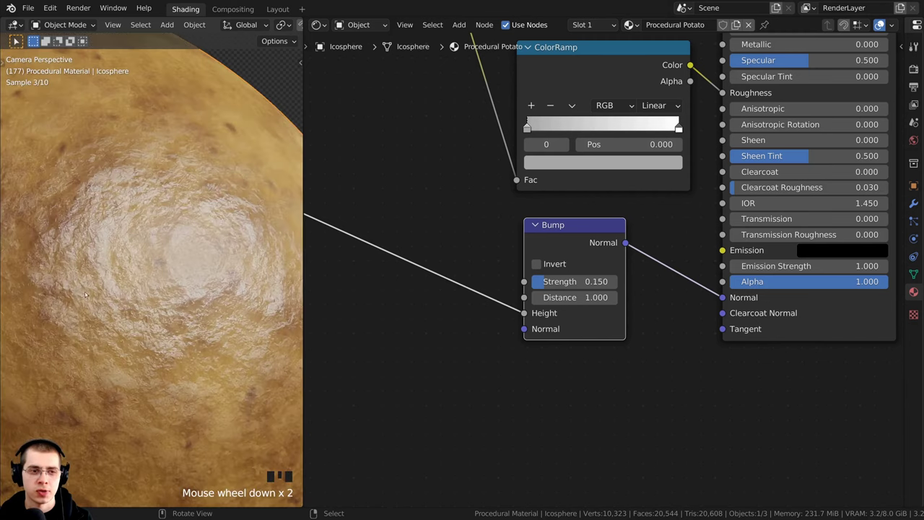
{"action": "scroll", "coordinate": [177, 316], "scroll_direction": "down", "scroll_amount": 4}
{"action": "middle_click_drag", "start_coordinate": [178, 316], "coordinate": [216, 341], "text": "shift"}
{"action": "scroll", "coordinate": [215, 341], "scroll_direction": "down", "scroll_amount": 1}
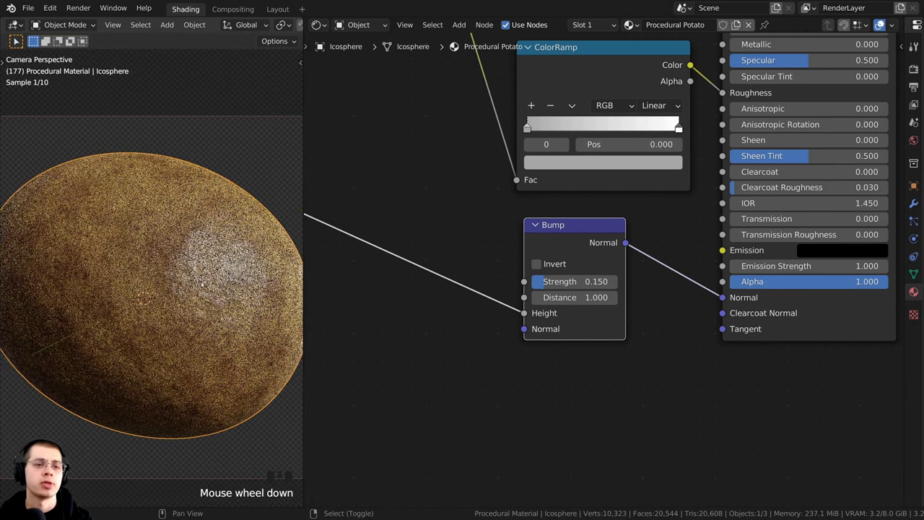
{"action": "scroll", "coordinate": [588, 286], "scroll_direction": "down", "scroll_amount": 2}
{"action": "scroll", "coordinate": [589, 287], "scroll_direction": "down", "scroll_amount": 2}
- Preview the Voronoi Texture's ColorRamp on the potato to examine its spots, and return the preview to the Principled BSDF
{"action": "left_click", "coordinate": [581, 330]}
{"action": "middle_click_drag", "start_coordinate": [390, 233], "coordinate": [505, 235]}
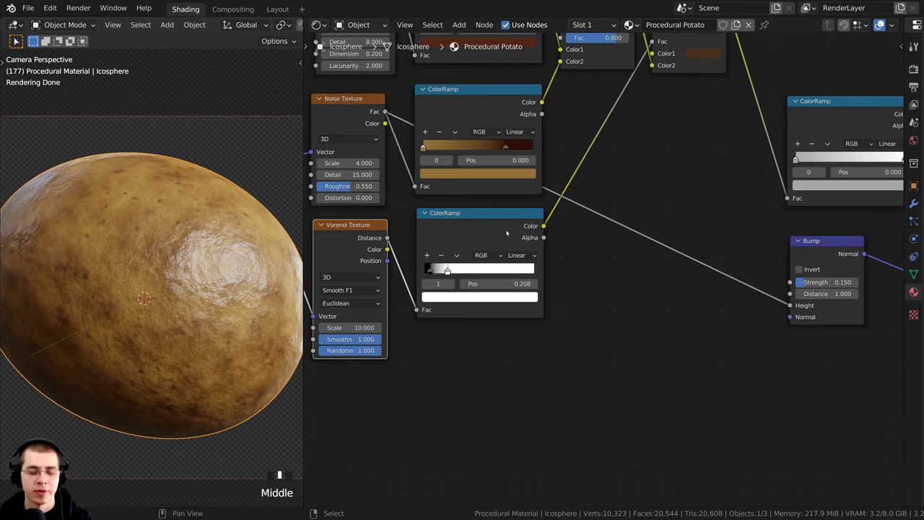
{"action": "left_click", "coordinate": [486, 225], "text": "ctrl+shift"}
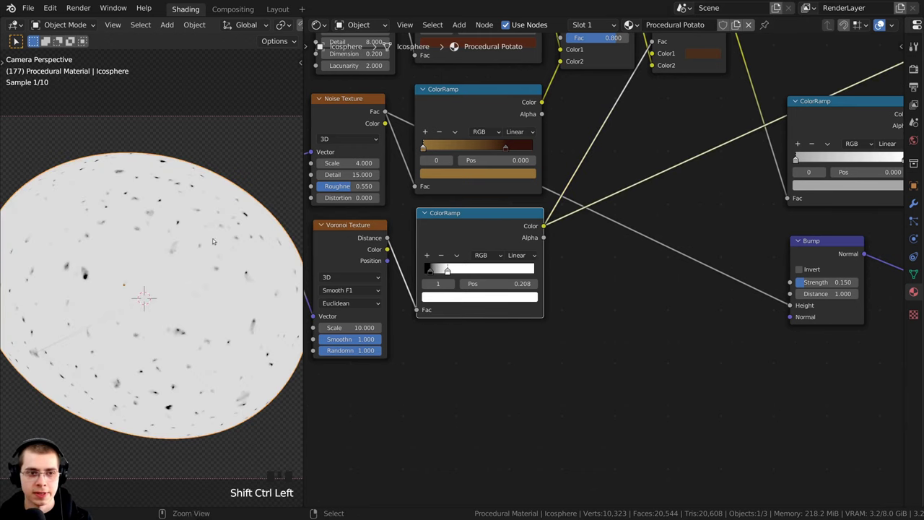
{"action": "scroll", "coordinate": [112, 235], "scroll_direction": "up", "scroll_amount": 4}
{"action": "scroll", "coordinate": [163, 367], "scroll_direction": "down", "scroll_amount": 3}
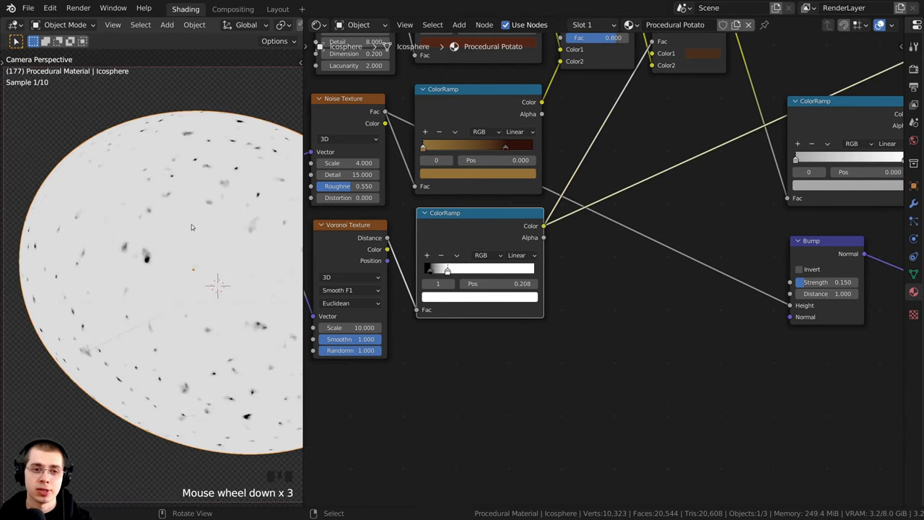
{"action": "middle_click_drag", "start_coordinate": [201, 314], "coordinate": [160, 317], "text": "shift"}
{"action": "scroll", "coordinate": [567, 275], "scroll_direction": "down", "scroll_amount": 1}
{"action": "middle_click_drag", "start_coordinate": [567, 274], "coordinate": [572, 273]}
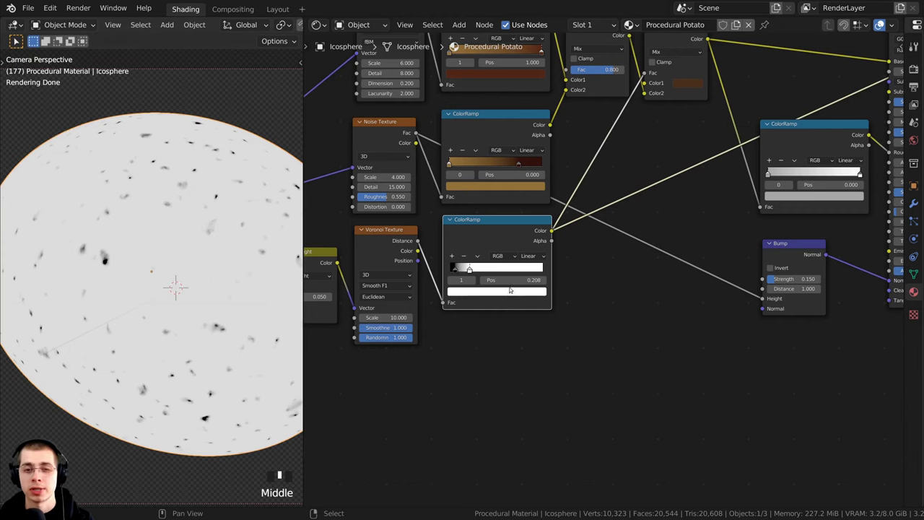
{"action": "middle_click_drag", "start_coordinate": [510, 287], "coordinate": [455, 287]}
{"action": "middle_click_drag", "start_coordinate": [664, 182], "coordinate": [562, 212]}
{"action": "middle_click_drag", "start_coordinate": [687, 152], "coordinate": [678, 184]}
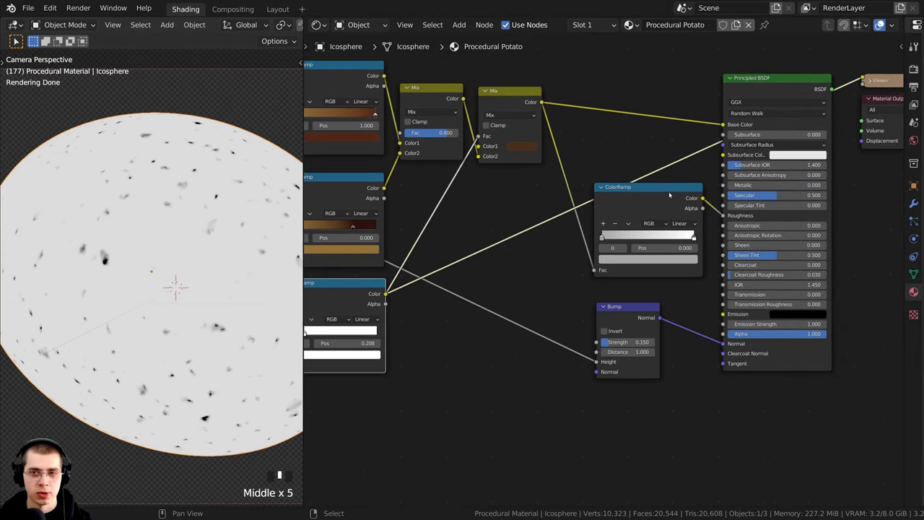
{"action": "left_click", "coordinate": [763, 83], "text": "ctrl+shift"}
- Duplicate the Bump node and insert the copy on the link between the original Bump and the Principled BSDF
{"action": "middle_click_drag", "start_coordinate": [630, 343], "coordinate": [627, 286]}
{"action": "scroll", "coordinate": [627, 285], "scroll_direction": "up", "scroll_amount": 1}
{"action": "left_click_drag", "start_coordinate": [621, 261], "coordinate": [585, 286]}
{"action": "key", "text": "shift+d"}
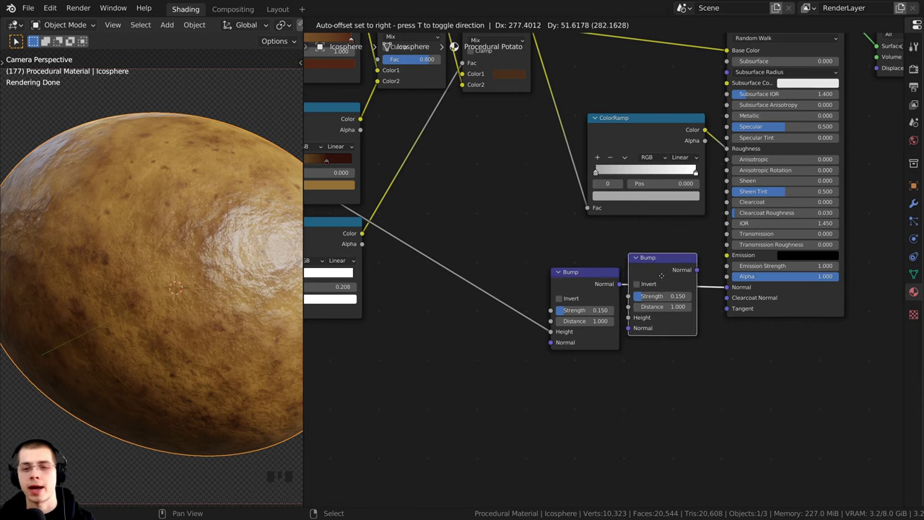
{"action": "left_click", "coordinate": [682, 264]}
- Space out the two chained Bump nodes, keeping the duplicate between the original and the Principled BSDF
{"action": "scroll", "coordinate": [593, 299], "scroll_direction": "up", "scroll_amount": 1}
{"action": "scroll", "coordinate": [598, 276], "scroll_direction": "up", "scroll_amount": 2}
{"action": "left_click", "coordinate": [594, 275]}
{"action": "middle_click_drag", "start_coordinate": [399, 250], "coordinate": [402, 250]}
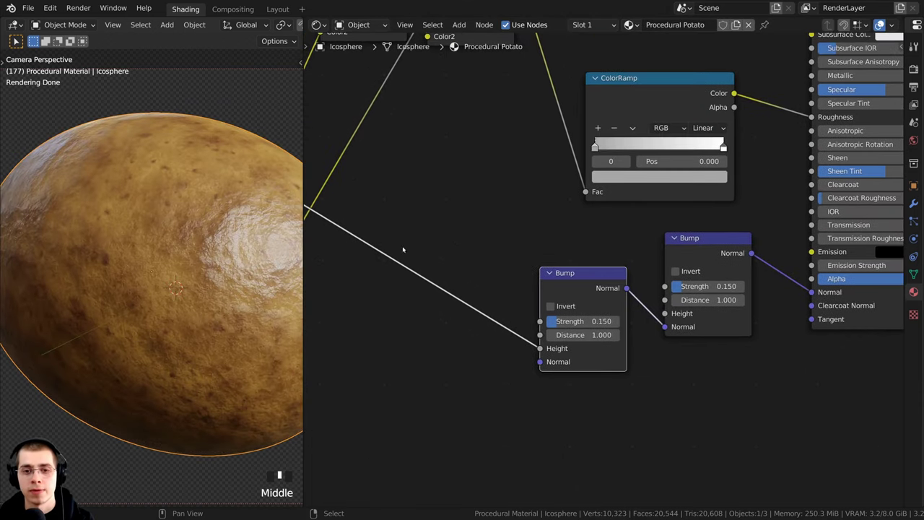
{"action": "middle_click_drag", "start_coordinate": [537, 311], "coordinate": [531, 314]}
{"action": "scroll", "coordinate": [533, 313], "scroll_direction": "up", "scroll_amount": 1}
{"action": "left_click_drag", "start_coordinate": [575, 281], "coordinate": [578, 281]}
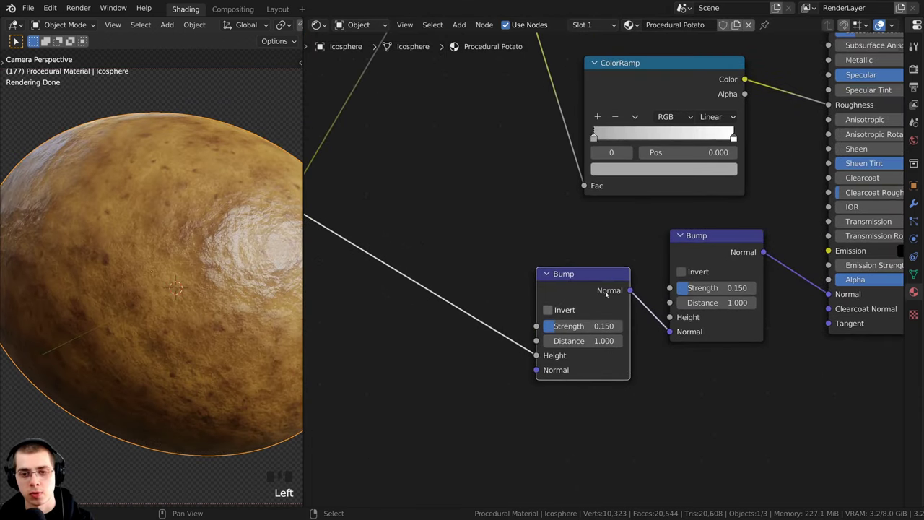
{"action": "middle_click_drag", "start_coordinate": [607, 293], "coordinate": [518, 280]}
{"action": "scroll", "coordinate": [518, 279], "scroll_direction": "up", "scroll_amount": 3}
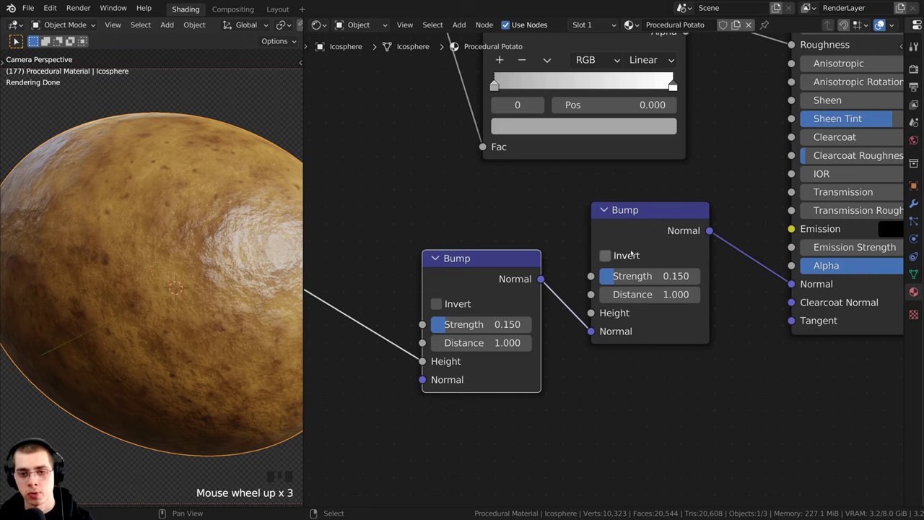
{"action": "left_click_drag", "start_coordinate": [637, 228], "coordinate": [640, 219]}
{"action": "left_click_drag", "start_coordinate": [492, 267], "coordinate": [495, 274]}
- Connect the Color output of the Voronoi Texture's ColorRamp to the second Bump node's Height input and tidy the Bump placement
{"action": "left_click_drag", "start_coordinate": [592, 304], "coordinate": [364, 182]}
{"action": "scroll", "coordinate": [369, 183], "scroll_direction": "down", "scroll_amount": 6}
{"action": "middle_click_drag", "start_coordinate": [347, 189], "coordinate": [505, 207]}
{"action": "middle_click_drag", "start_coordinate": [454, 223], "coordinate": [418, 200]}
{"action": "left_click", "coordinate": [388, 211]}
{"action": "left_click_drag", "start_coordinate": [415, 194], "coordinate": [728, 266]}
{"action": "left_click_drag", "start_coordinate": [641, 259], "coordinate": [644, 286]}
- Try raising the second Bump node's Strength to about 0.717 and check the dents on the potato
{"action": "scroll", "coordinate": [702, 257], "scroll_direction": "up", "scroll_amount": 4}
{"action": "middle_click_drag", "start_coordinate": [703, 257], "coordinate": [546, 261]}
{"action": "scroll", "coordinate": [546, 261], "scroll_direction": "up", "scroll_amount": 2}
{"action": "left_click_drag", "start_coordinate": [609, 238], "coordinate": [667, 239]}
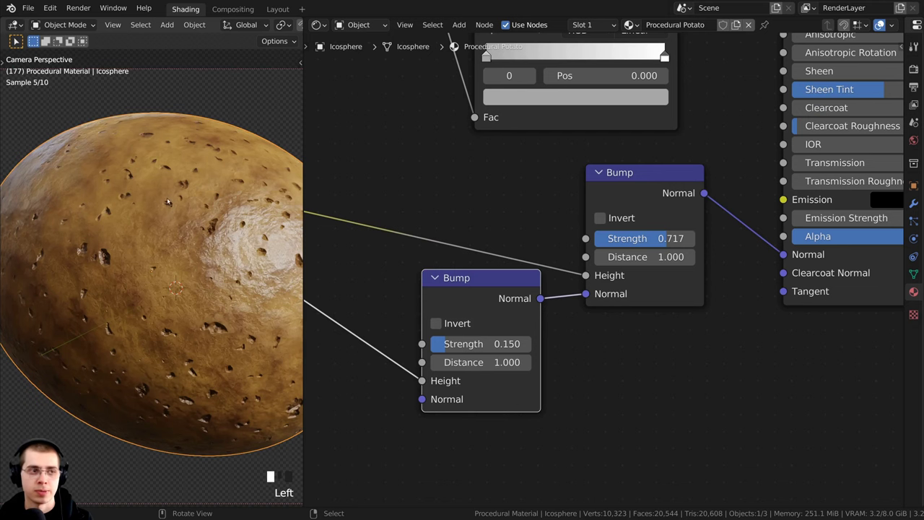
{"action": "scroll", "coordinate": [634, 237], "scroll_direction": "up", "scroll_amount": 1}
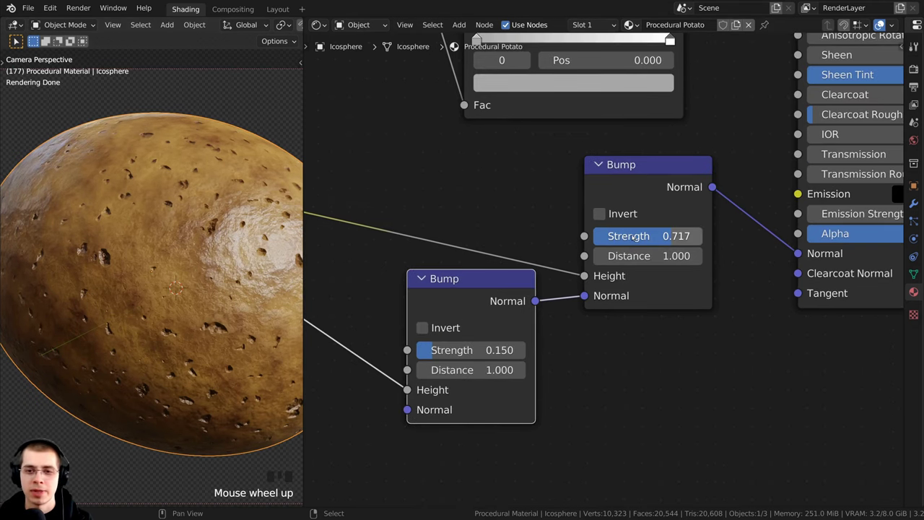
- Set the second Bump node's Strength to 0.15
{"action": "left_click", "coordinate": [632, 239]}
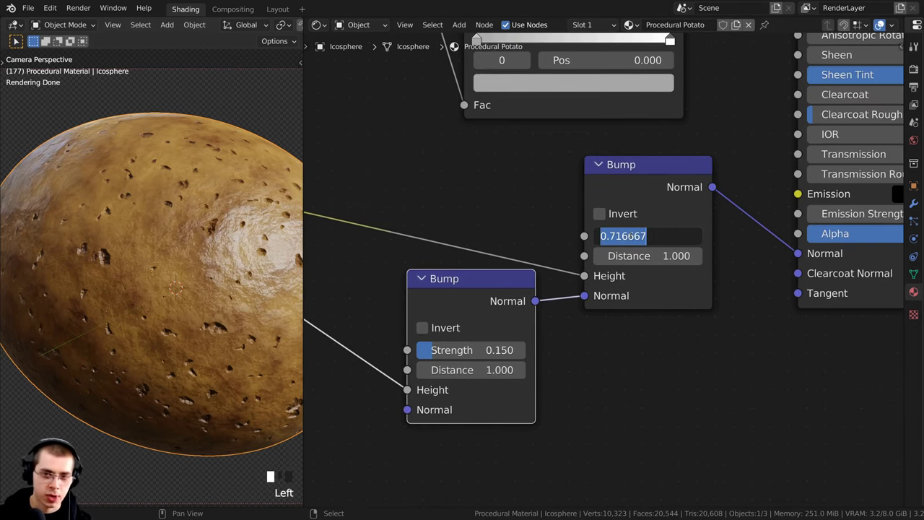
{"action": "type", "text": ".15"}
{"action": "key", "text": "Return"}
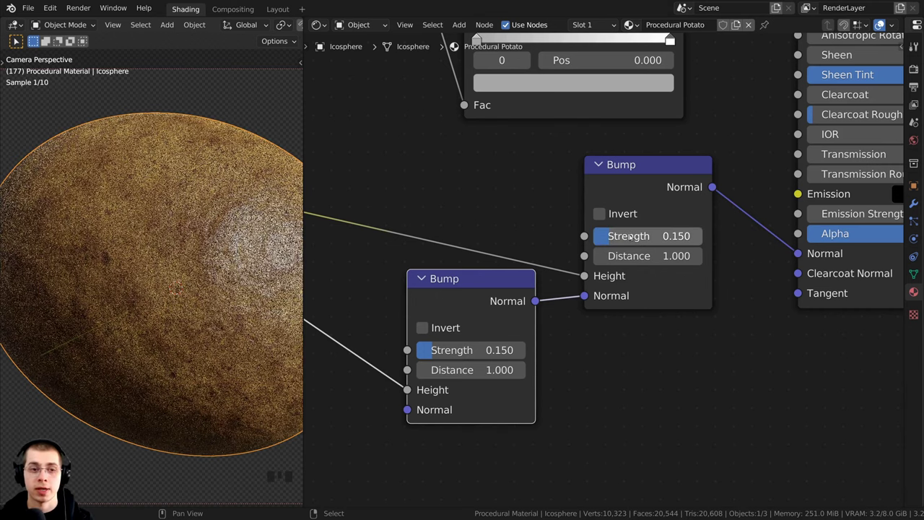
- Turn Invert on and back off on the second Bump node to compare the spots' bump direction up close
{"action": "scroll", "coordinate": [520, 258], "scroll_direction": "up", "scroll_amount": 2}
{"action": "middle_click_drag", "start_coordinate": [184, 283], "coordinate": [143, 305], "text": "shift"}
{"action": "scroll", "coordinate": [143, 305], "scroll_direction": "up", "scroll_amount": 1}
{"action": "scroll", "coordinate": [611, 224], "scroll_direction": "up", "scroll_amount": 3}
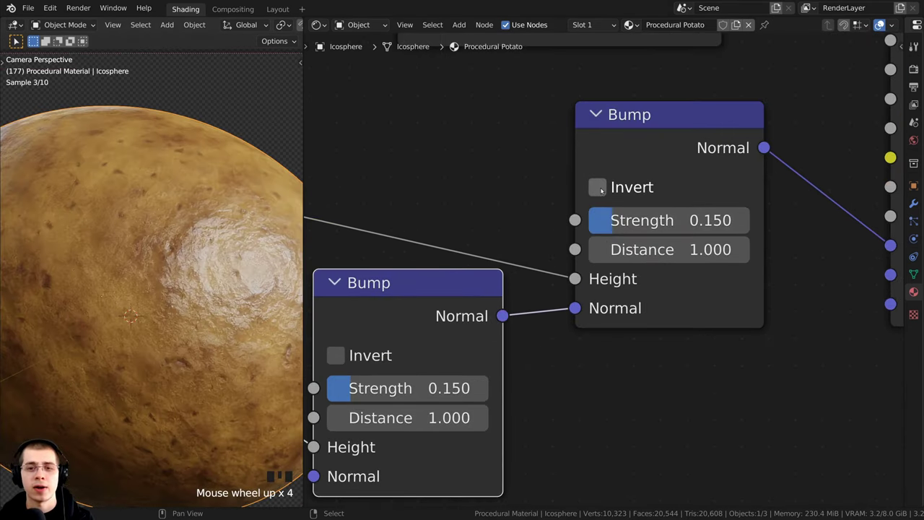
{"action": "left_click", "coordinate": [600, 190]}
{"action": "scroll", "coordinate": [170, 315], "scroll_direction": "up", "scroll_amount": 3}
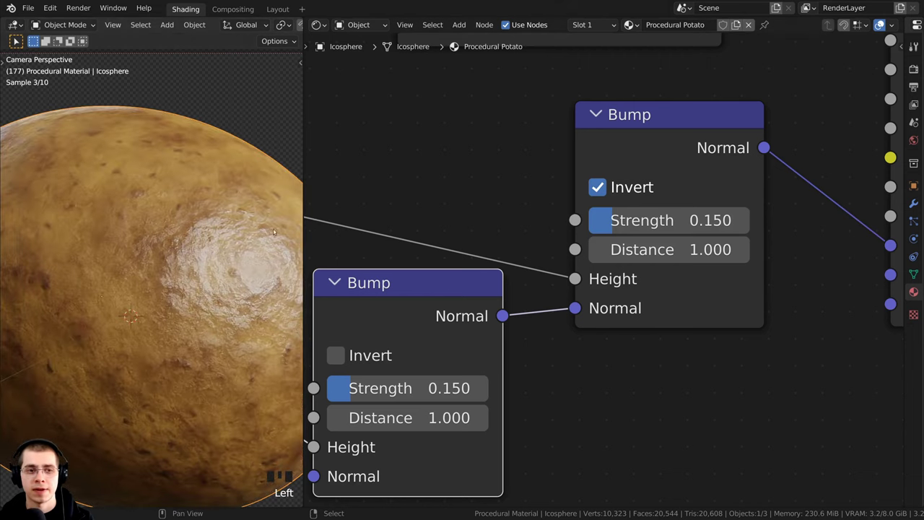
{"action": "scroll", "coordinate": [170, 316], "scroll_direction": "up", "scroll_amount": 4}
{"action": "middle_click_drag", "start_coordinate": [170, 316], "coordinate": [193, 294], "text": "shift"}
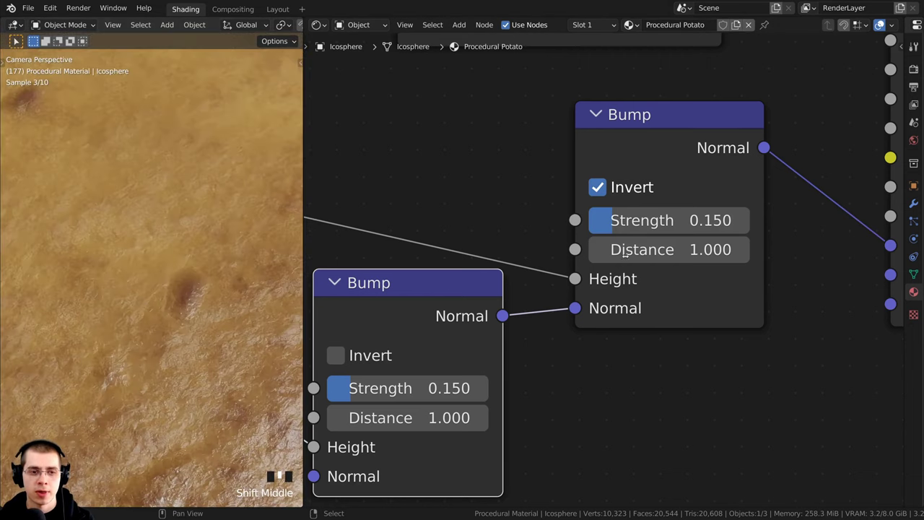
{"action": "left_click", "coordinate": [599, 191]}
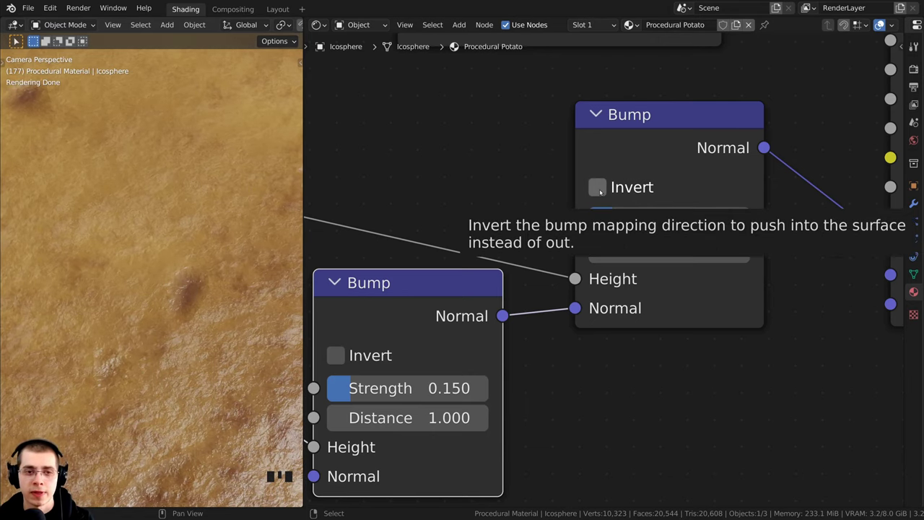
- Enable Invert on the second Bump node and check the spots on the whole potato
{"action": "left_click", "coordinate": [599, 191]}
{"action": "scroll", "coordinate": [187, 292], "scroll_direction": "down", "scroll_amount": 13}
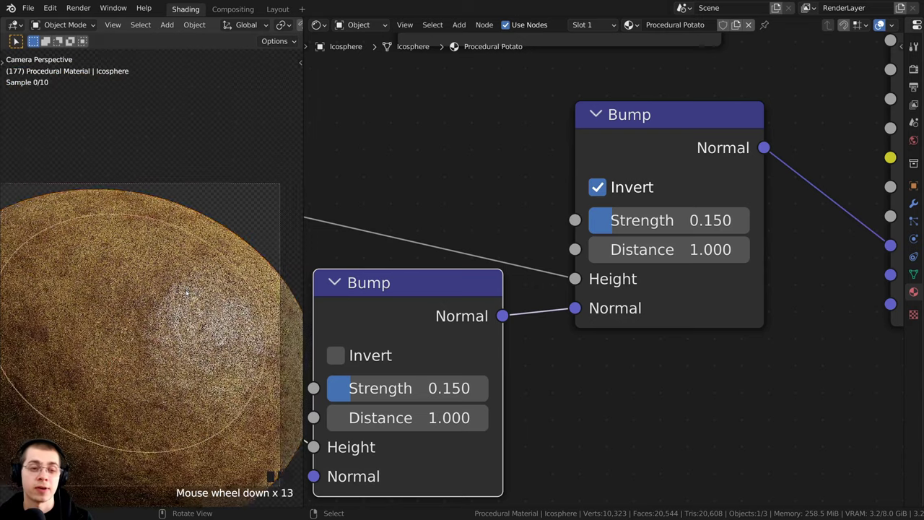
{"action": "scroll", "coordinate": [186, 293], "scroll_direction": "down", "scroll_amount": 1}
{"action": "scroll", "coordinate": [186, 293], "scroll_direction": "up", "scroll_amount": 1}
{"action": "scroll", "coordinate": [643, 255], "scroll_direction": "down", "scroll_amount": 10}
{"action": "left_click_drag", "start_coordinate": [635, 270], "coordinate": [623, 272]}
{"action": "middle_click_drag", "start_coordinate": [465, 58], "coordinate": [494, 172]}
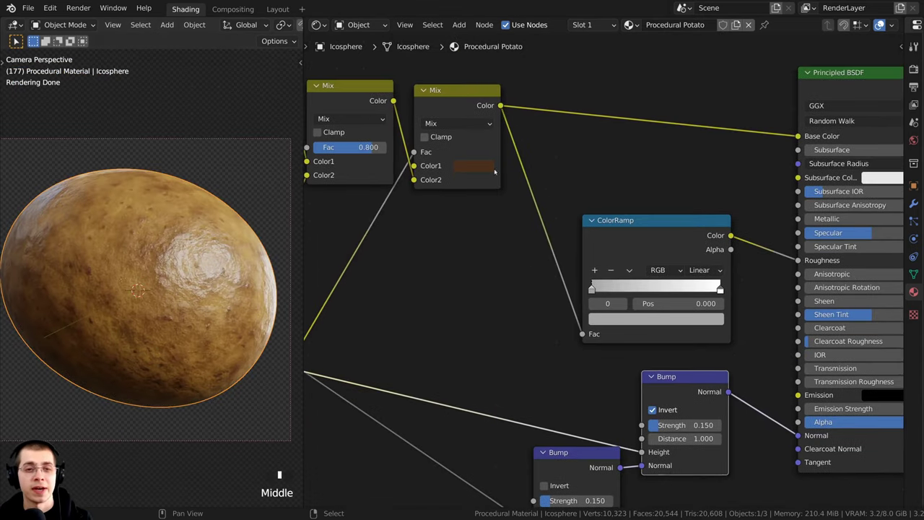
- Duplicate the first Bump node and insert the copy between the second Bump and the Principled BSDF's Normal input
{"action": "left_click_drag", "start_coordinate": [462, 113], "coordinate": [466, 109]}
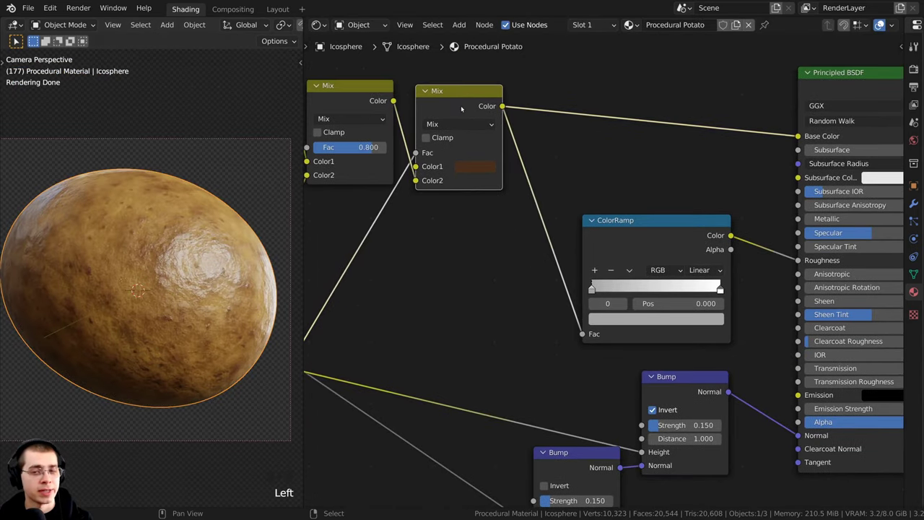
{"action": "middle_click_drag", "start_coordinate": [637, 239], "coordinate": [582, 132]}
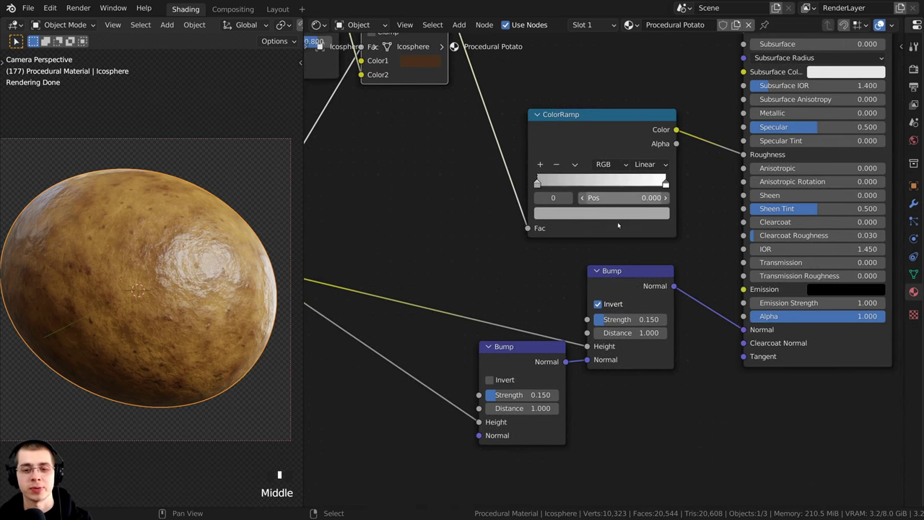
{"action": "left_click_drag", "start_coordinate": [519, 355], "coordinate": [513, 358]}
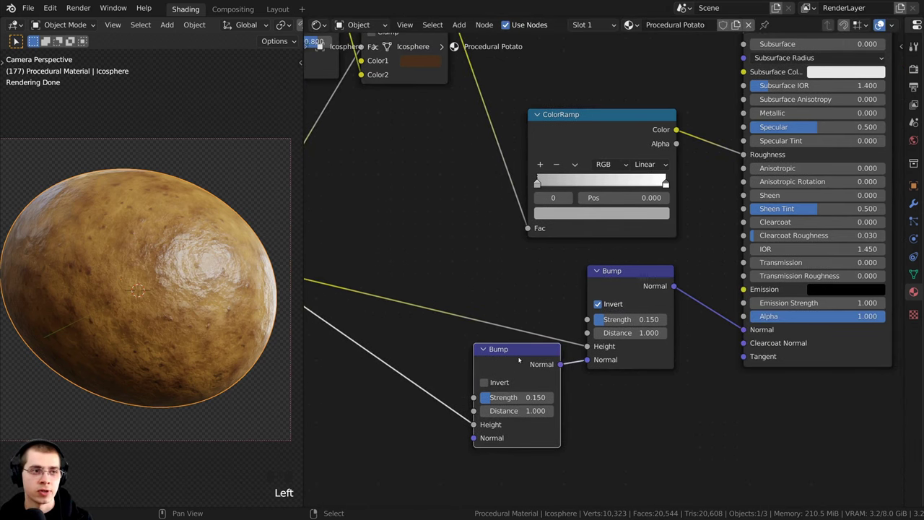
{"action": "middle_click_drag", "start_coordinate": [519, 355], "coordinate": [501, 364]}
{"action": "key", "text": "shift+d"}
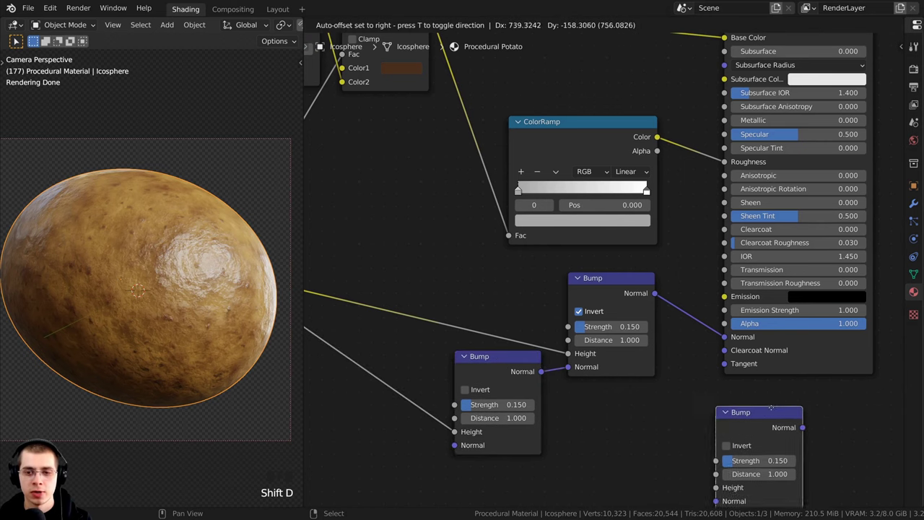
{"action": "left_click", "coordinate": [718, 284]}
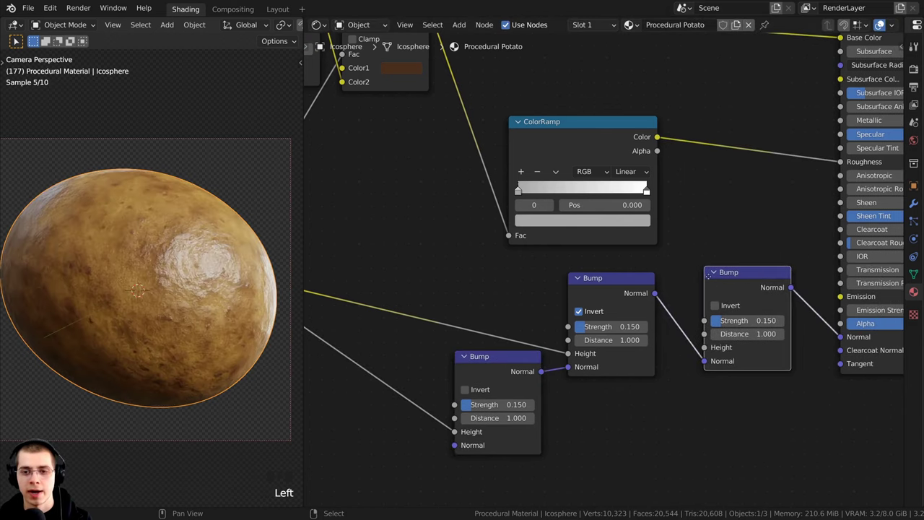
{"action": "left_click_drag", "start_coordinate": [723, 282], "coordinate": [715, 274]}
- Space the three chained Bump nodes out evenly below the roughness ColorRamp
{"action": "left_click_drag", "start_coordinate": [613, 286], "coordinate": [634, 307]}
{"action": "left_click_drag", "start_coordinate": [513, 371], "coordinate": [522, 390]}
{"action": "scroll", "coordinate": [614, 339], "scroll_direction": "down", "scroll_amount": 3}
{"action": "middle_click_drag", "start_coordinate": [613, 339], "coordinate": [568, 340]}
{"action": "scroll", "coordinate": [568, 340], "scroll_direction": "up", "scroll_amount": 3}
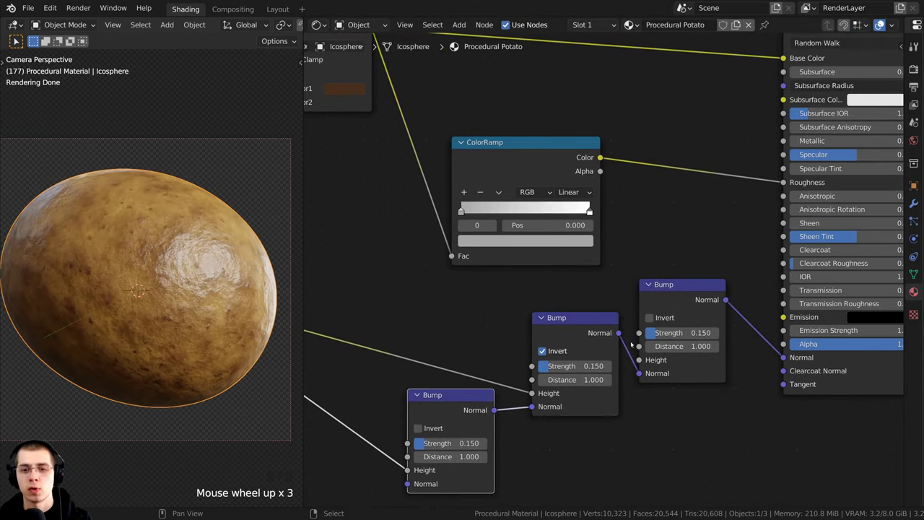
{"action": "left_click_drag", "start_coordinate": [677, 292], "coordinate": [689, 292]}
{"action": "scroll", "coordinate": [686, 291], "scroll_direction": "down", "scroll_amount": 3}
{"action": "middle_click_drag", "start_coordinate": [582, 243], "coordinate": [571, 258]}
{"action": "middle_click_drag", "start_coordinate": [452, 153], "coordinate": [570, 135]}
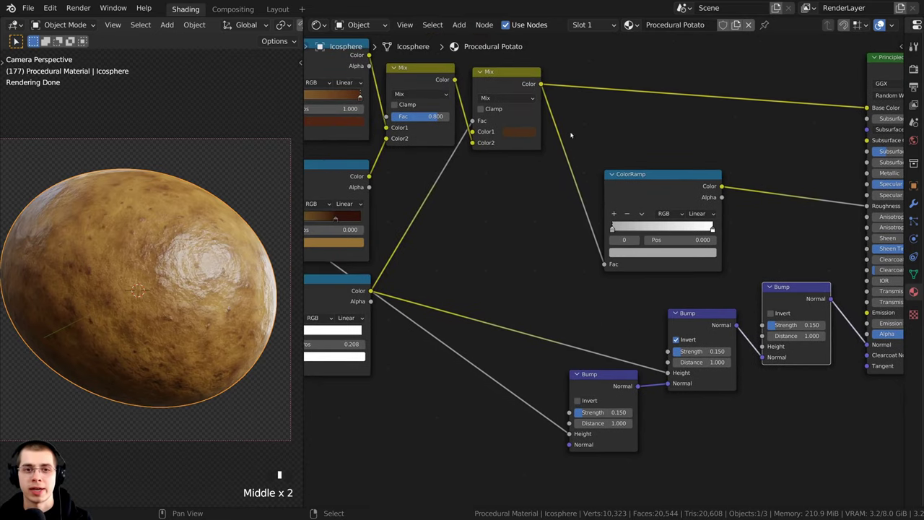
- Connect the final Mix node's Color output to the third Bump node's Height input and tidy that Bump's placement
{"action": "left_click", "coordinate": [519, 85]}
{"action": "middle_click_drag", "start_coordinate": [559, 88], "coordinate": [502, 79]}
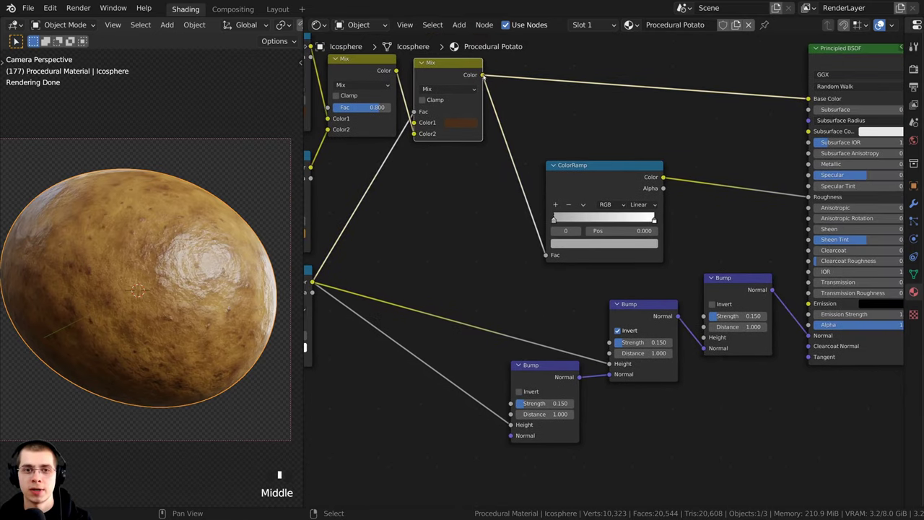
{"action": "left_click_drag", "start_coordinate": [483, 75], "coordinate": [705, 338]}
{"action": "middle_click_drag", "start_coordinate": [722, 296], "coordinate": [637, 295]}
{"action": "scroll", "coordinate": [636, 295], "scroll_direction": "up", "scroll_amount": 4}
{"action": "left_click_drag", "start_coordinate": [643, 277], "coordinate": [664, 262]}
- Set the third Bump node's Strength to 0.1 and check the surface detail close up and from afar
{"action": "scroll", "coordinate": [231, 237], "scroll_direction": "up", "scroll_amount": 5}
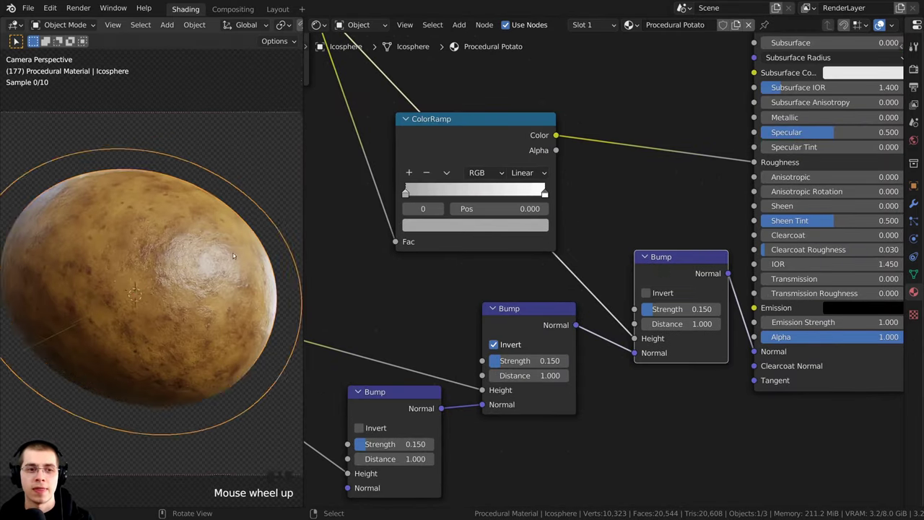
{"action": "scroll", "coordinate": [133, 172], "scroll_direction": "up", "scroll_amount": 5}
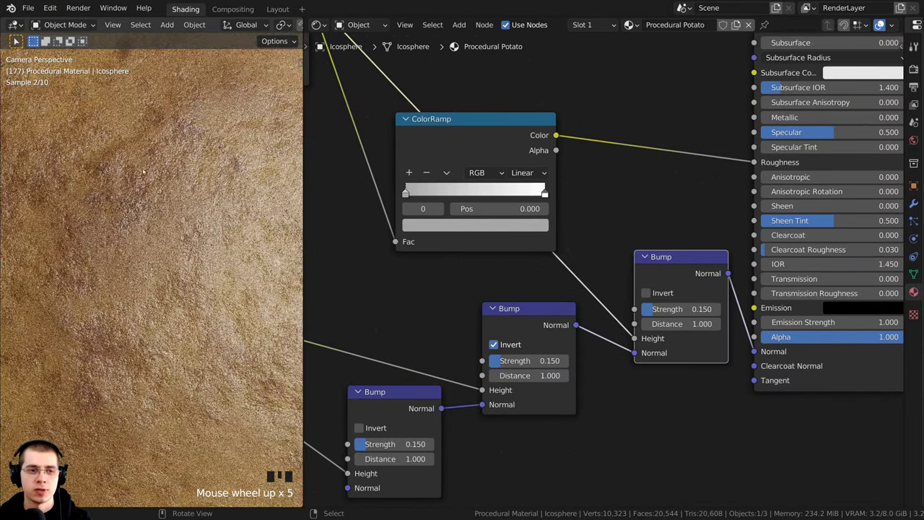
{"action": "scroll", "coordinate": [603, 271], "scroll_direction": "up", "scroll_amount": 3}
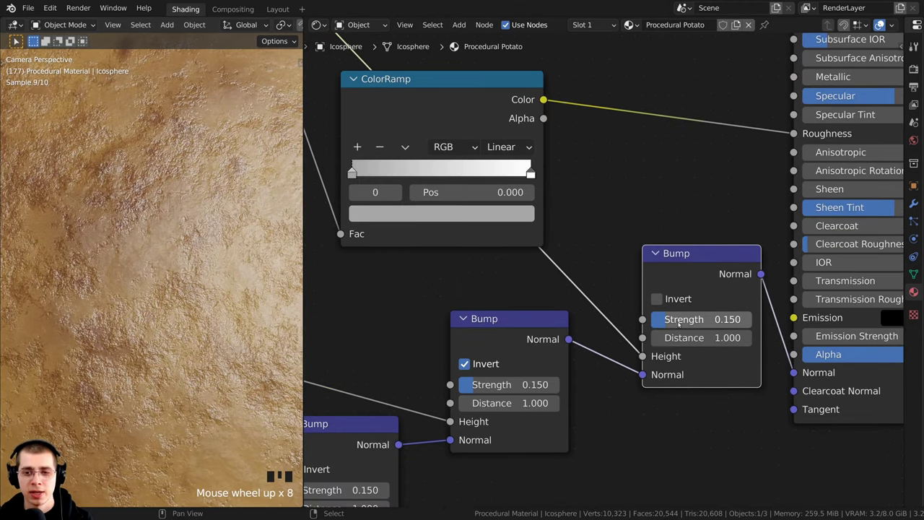
{"action": "left_click", "coordinate": [691, 322]}
{"action": "left_click", "coordinate": [691, 322]}
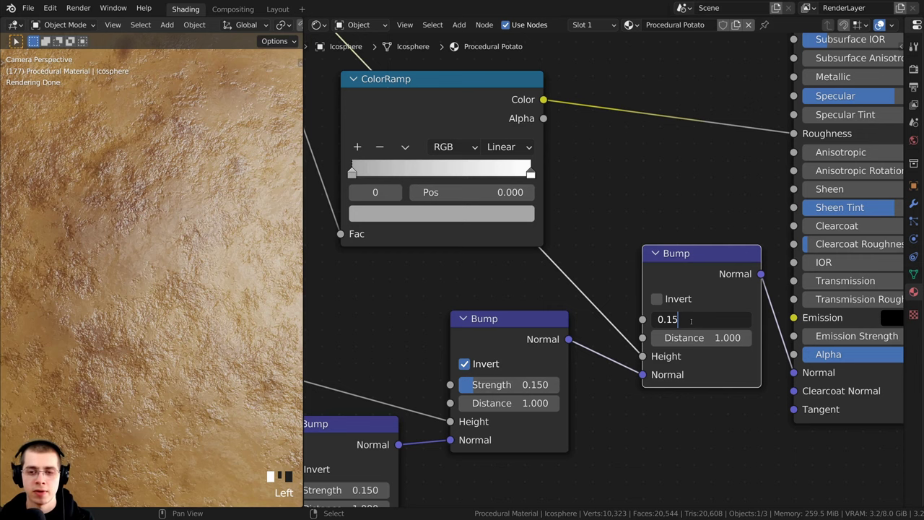
{"action": "key", "text": "BackSpace"}
{"action": "key", "text": "Return"}
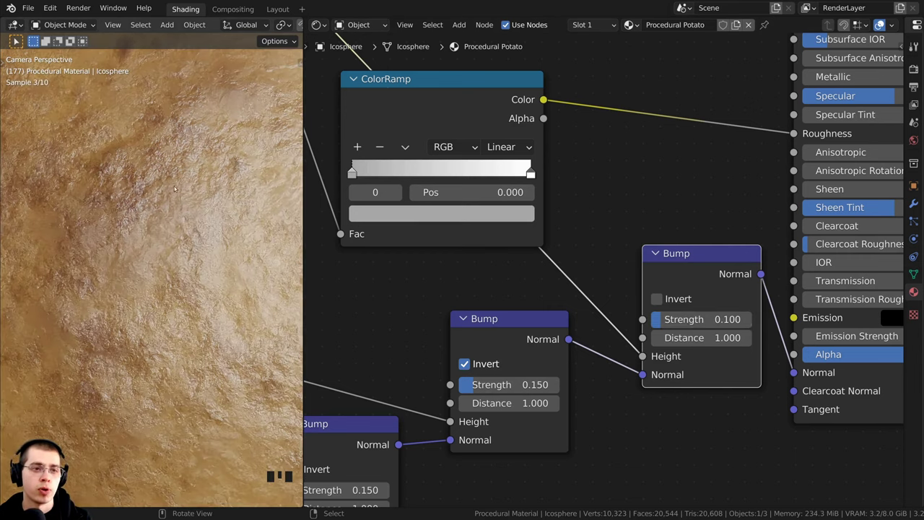
{"action": "scroll", "coordinate": [148, 224], "scroll_direction": "down", "scroll_amount": 6}
{"action": "scroll", "coordinate": [194, 266], "scroll_direction": "up", "scroll_amount": 4}
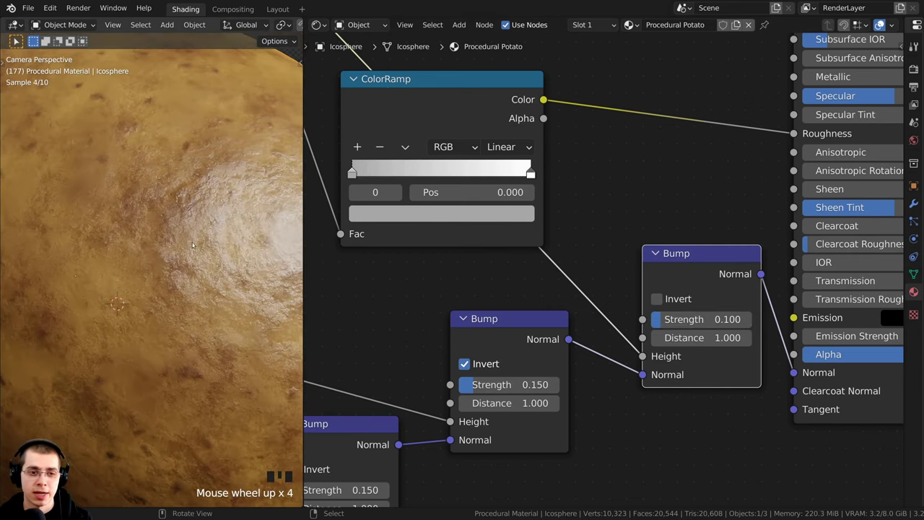
{"action": "scroll", "coordinate": [193, 246], "scroll_direction": "down", "scroll_amount": 4}
{"action": "scroll", "coordinate": [246, 237], "scroll_direction": "down", "scroll_amount": 1}
{"action": "middle_click_drag", "start_coordinate": [246, 237], "coordinate": [254, 234], "text": "shift"}
{"action": "left_click", "coordinate": [283, 217]}
- Move the roughness ColorRamp closer to the Principled BSDF and nudge the second Bump node toward the third
{"action": "scroll", "coordinate": [606, 268], "scroll_direction": "down", "scroll_amount": 10}
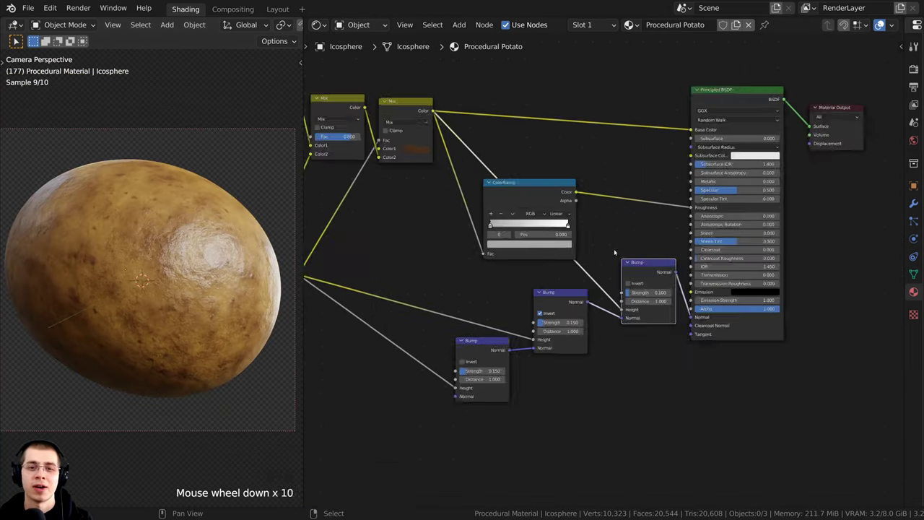
{"action": "scroll", "coordinate": [614, 252], "scroll_direction": "down", "scroll_amount": 2}
{"action": "left_click_drag", "start_coordinate": [543, 209], "coordinate": [627, 201]}
{"action": "key", "text": "a"}
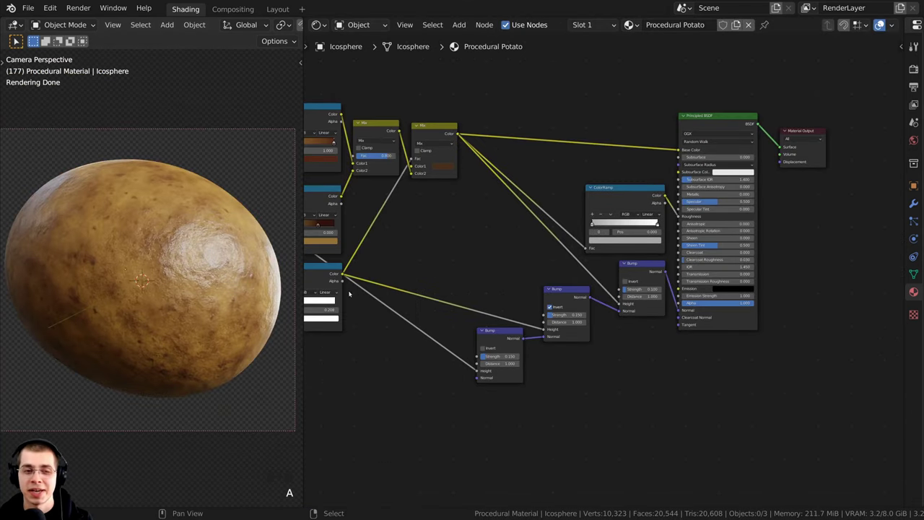
{"action": "middle_click_drag", "start_coordinate": [349, 293], "coordinate": [366, 309]}
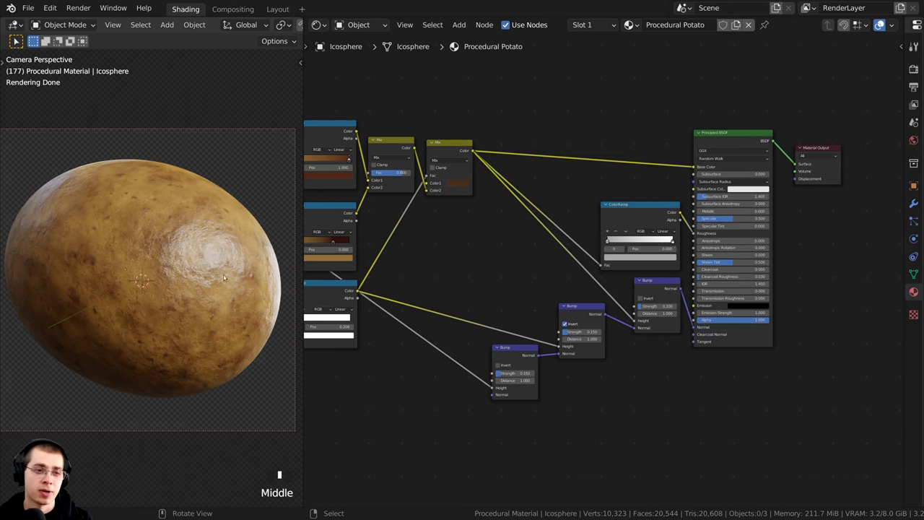
{"action": "left_click_drag", "start_coordinate": [578, 314], "coordinate": [583, 318]}
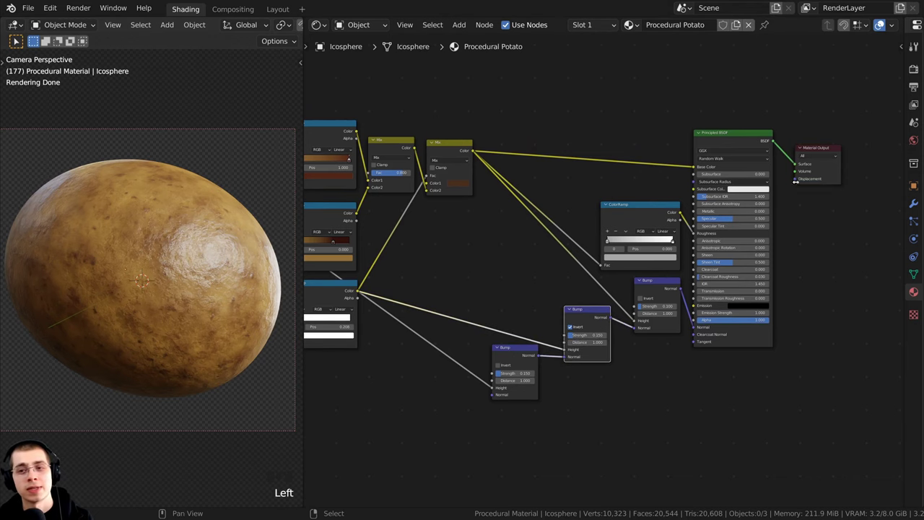
- Examine the Displacement input on the Material Output node
{"action": "left_click_drag", "start_coordinate": [795, 180], "coordinate": [808, 230]}
{"action": "middle_click_drag", "start_coordinate": [804, 221], "coordinate": [673, 258]}
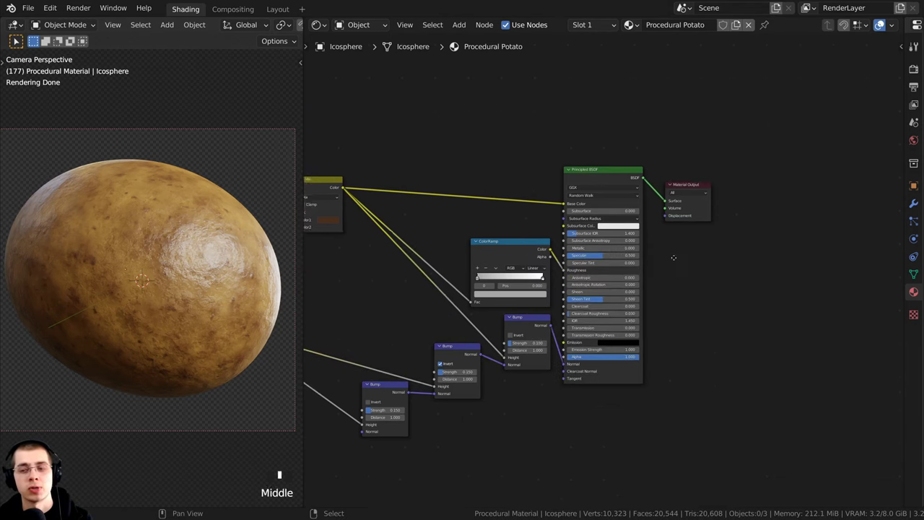
{"action": "scroll", "coordinate": [673, 258], "scroll_direction": "up", "scroll_amount": 10}
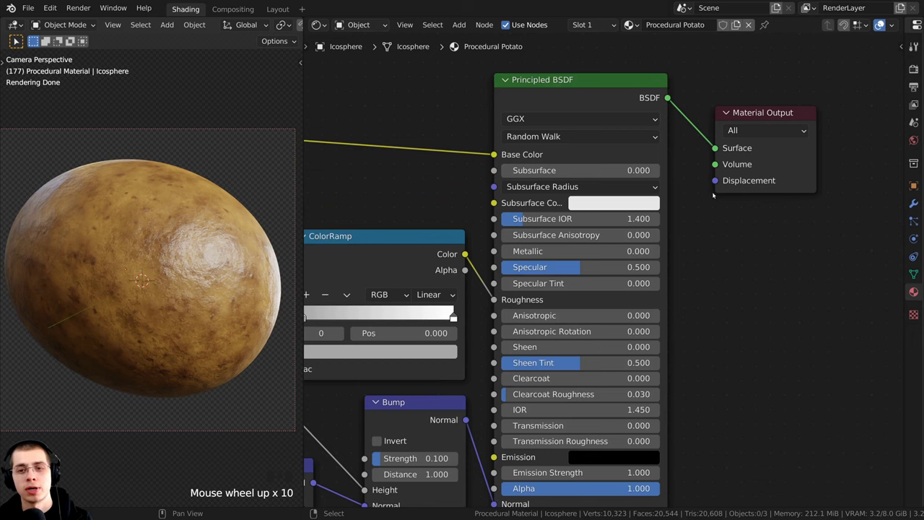
{"action": "left_click", "coordinate": [749, 119]}
{"action": "scroll", "coordinate": [544, 286], "scroll_direction": "down", "scroll_amount": 5}
{"action": "scroll", "coordinate": [550, 267], "scroll_direction": "down", "scroll_amount": 1}
{"action": "middle_click_drag", "start_coordinate": [555, 264], "coordinate": [596, 248]}
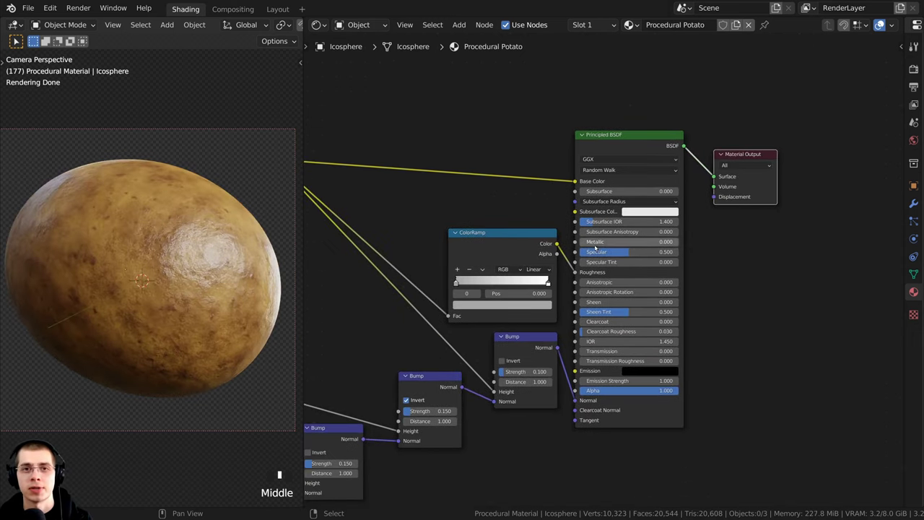
- Add a Noise Texture node below and before the first Bump node
{"action": "middle_click_drag", "start_coordinate": [405, 213], "coordinate": [612, 172]}
{"action": "scroll", "coordinate": [612, 171], "scroll_direction": "down", "scroll_amount": 4}
{"action": "key", "text": "shift+a"}
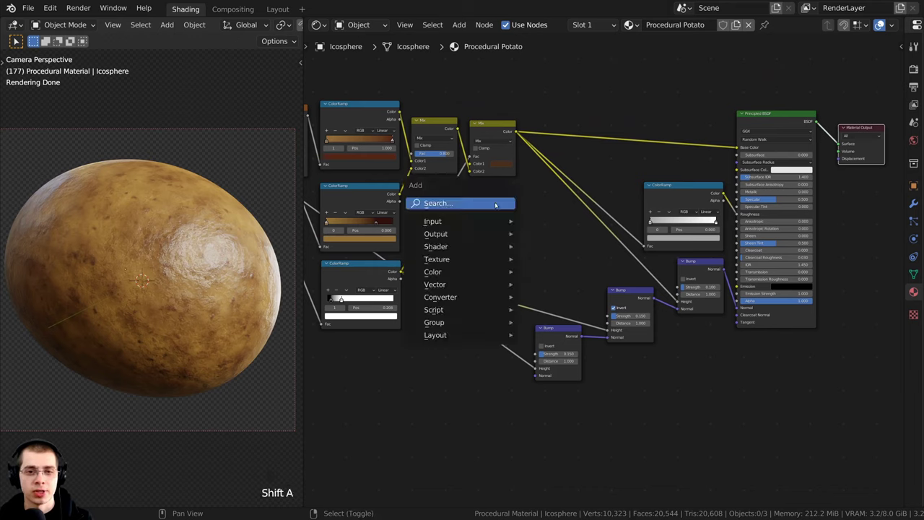
{"action": "left_click", "coordinate": [469, 204]}
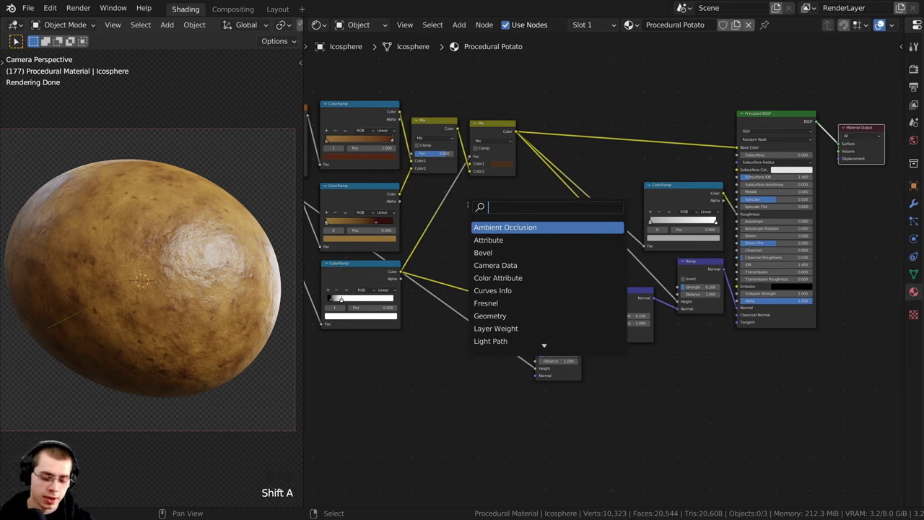
{"action": "type", "text": "noise"}
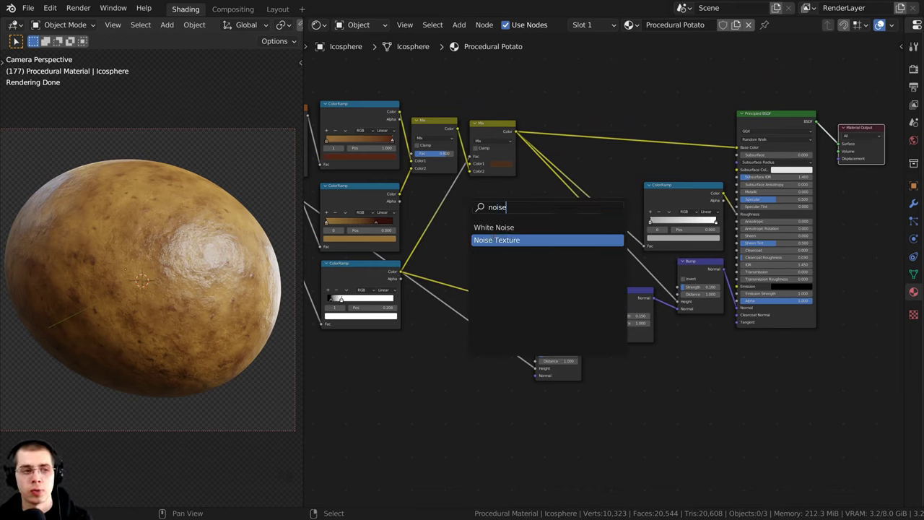
{"action": "left_click", "coordinate": [495, 240]}
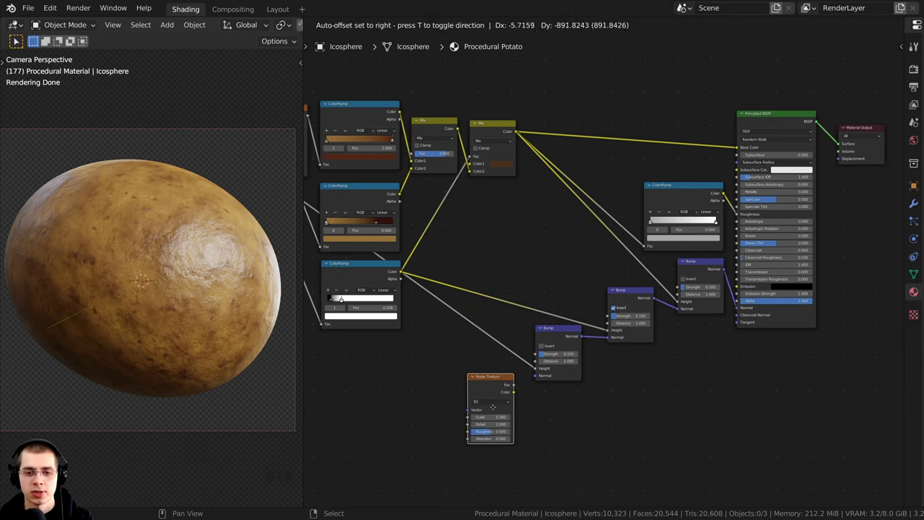
{"action": "left_click", "coordinate": [502, 391]}
- Preview the new Noise Texture's output directly on the potato
{"action": "middle_click_drag", "start_coordinate": [502, 391], "coordinate": [588, 296]}
{"action": "scroll", "coordinate": [515, 361], "scroll_direction": "up", "scroll_amount": 4}
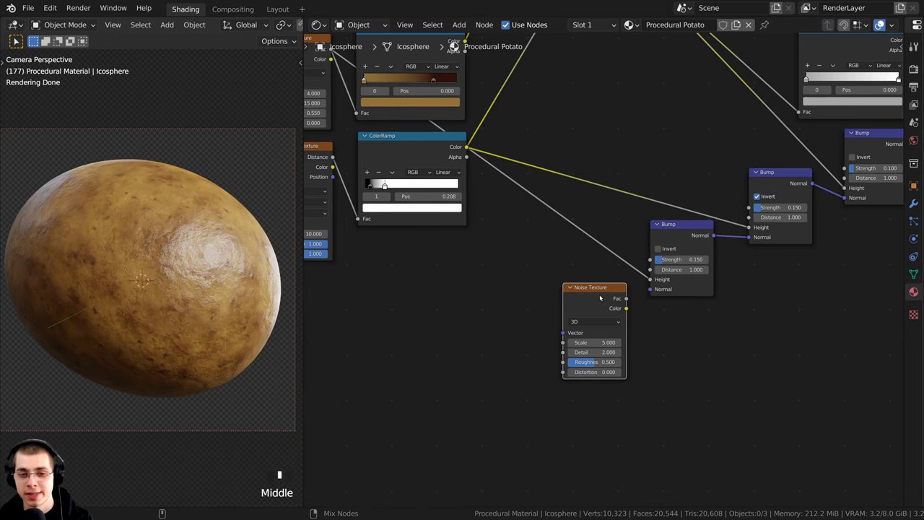
{"action": "left_click", "coordinate": [600, 298], "text": "ctrl+shift"}
{"action": "scroll", "coordinate": [593, 295], "scroll_direction": "down", "scroll_amount": 2}
{"action": "scroll", "coordinate": [545, 298], "scroll_direction": "down", "scroll_amount": 2}
{"action": "scroll", "coordinate": [545, 298], "scroll_direction": "up", "scroll_amount": 2}
{"action": "middle_click_drag", "start_coordinate": [506, 292], "coordinate": [601, 297]}
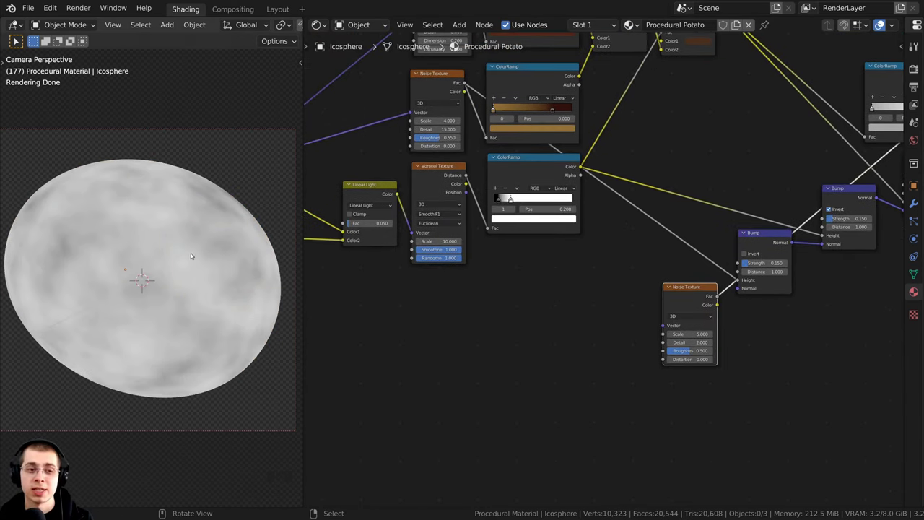
- Connect the Mapping node's Vector output to the new Noise Texture's Vector input and adjust the node's placement
{"action": "middle_click_drag", "start_coordinate": [514, 247], "coordinate": [661, 220]}
{"action": "middle_click_drag", "start_coordinate": [379, 154], "coordinate": [442, 149]}
{"action": "scroll", "coordinate": [475, 207], "scroll_direction": "up", "scroll_amount": 2}
{"action": "left_click", "coordinate": [397, 192]}
{"action": "scroll", "coordinate": [476, 192], "scroll_direction": "up", "scroll_amount": 1}
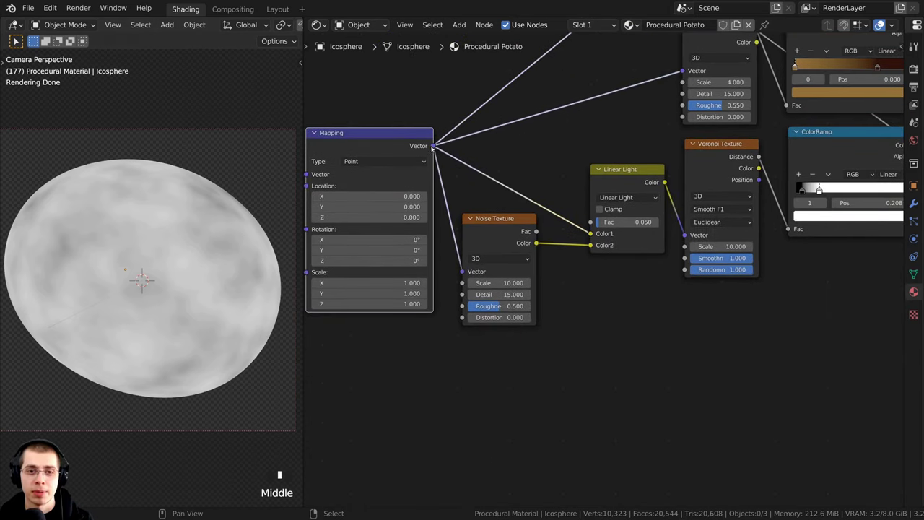
{"action": "left_click_drag", "start_coordinate": [432, 147], "coordinate": [712, 365]}
{"action": "left_click_drag", "start_coordinate": [742, 324], "coordinate": [720, 330]}
{"action": "middle_click_drag", "start_coordinate": [650, 341], "coordinate": [466, 270]}
- Set the new Noise Texture's Scale to 1 and check the larger pattern on the potato
{"action": "scroll", "coordinate": [528, 297], "scroll_direction": "up", "scroll_amount": 4}
{"action": "scroll", "coordinate": [466, 270], "scroll_direction": "up", "scroll_amount": 1}
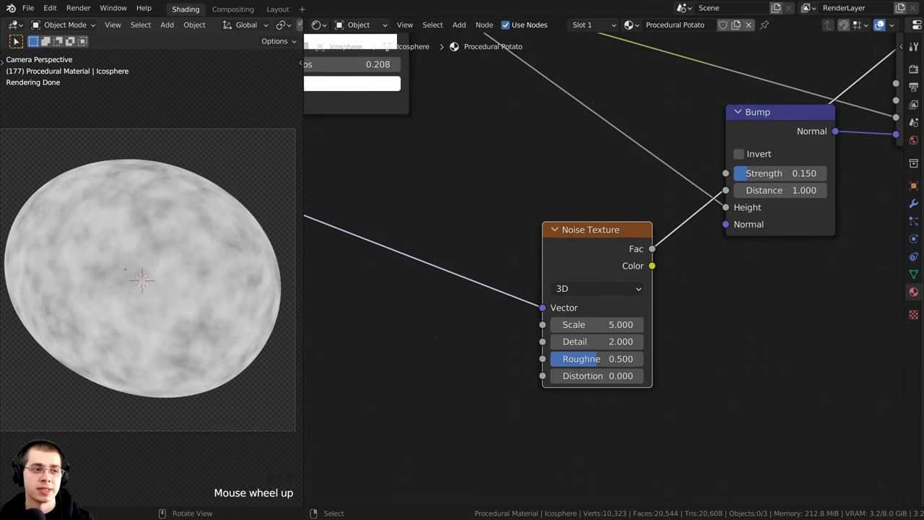
{"action": "scroll", "coordinate": [535, 271], "scroll_direction": "up", "scroll_amount": 4}
{"action": "left_click_drag", "start_coordinate": [577, 244], "coordinate": [566, 249]}
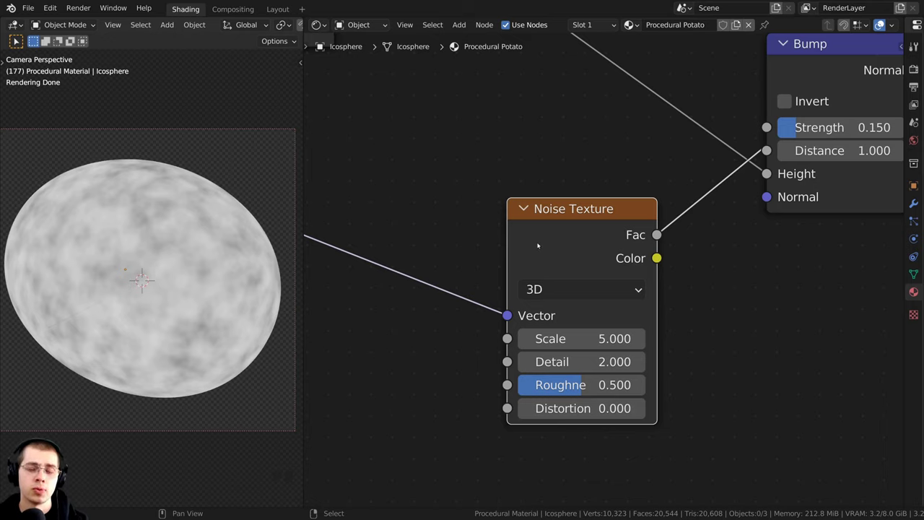
{"action": "left_click", "coordinate": [559, 341]}
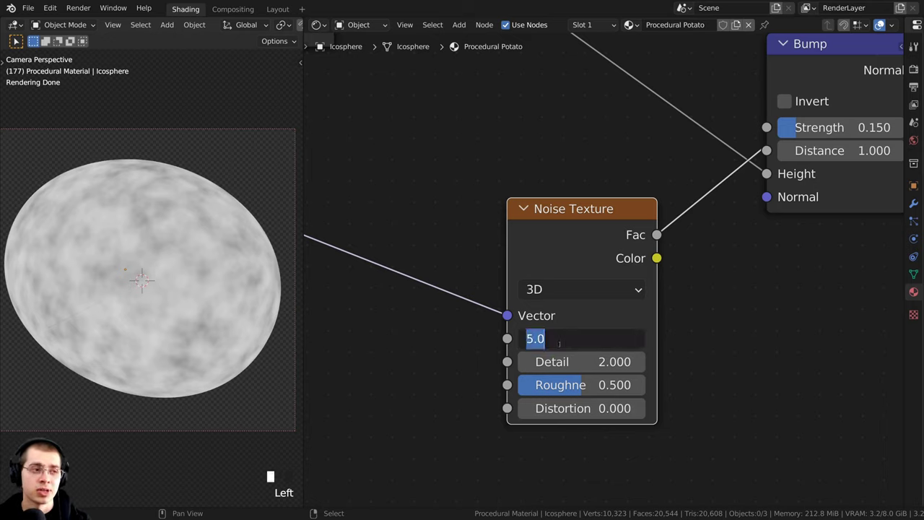
{"action": "type", "text": "1"}
{"action": "key", "text": "Return"}
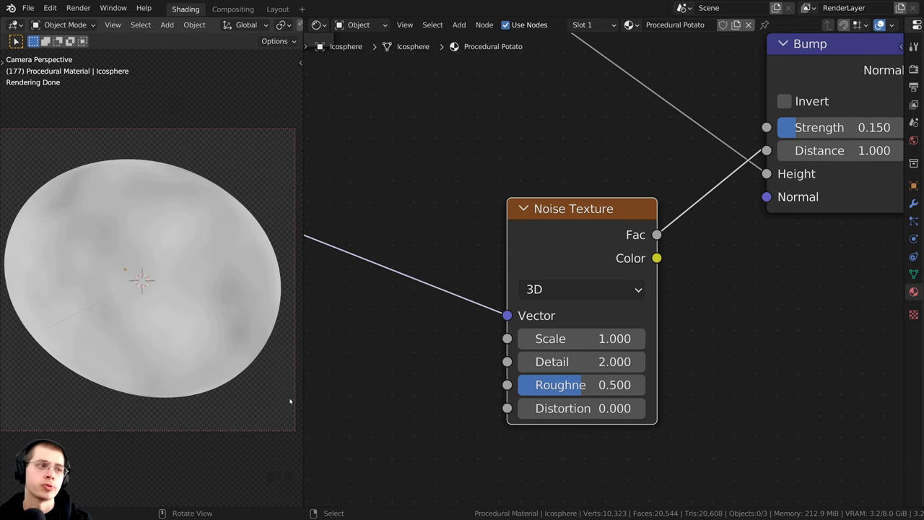
{"action": "middle_click_drag", "start_coordinate": [593, 362], "coordinate": [598, 335]}
{"action": "scroll", "coordinate": [599, 335], "scroll_direction": "down", "scroll_amount": 10}
{"action": "middle_click_drag", "start_coordinate": [613, 301], "coordinate": [473, 347]}
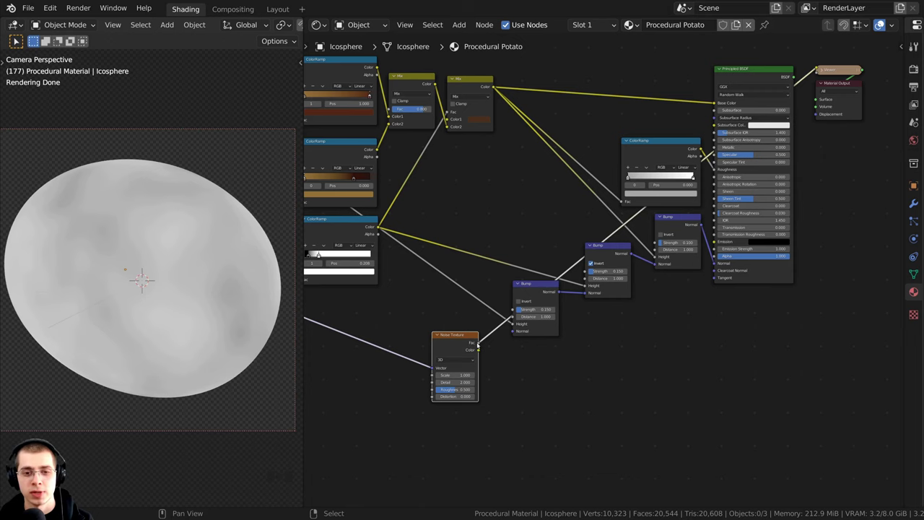
- Connect the new Noise Texture's Fac output to the Material Output's Displacement input and restore the Principled BSDF as the surface shader
{"action": "left_click_drag", "start_coordinate": [471, 343], "coordinate": [739, 116]}
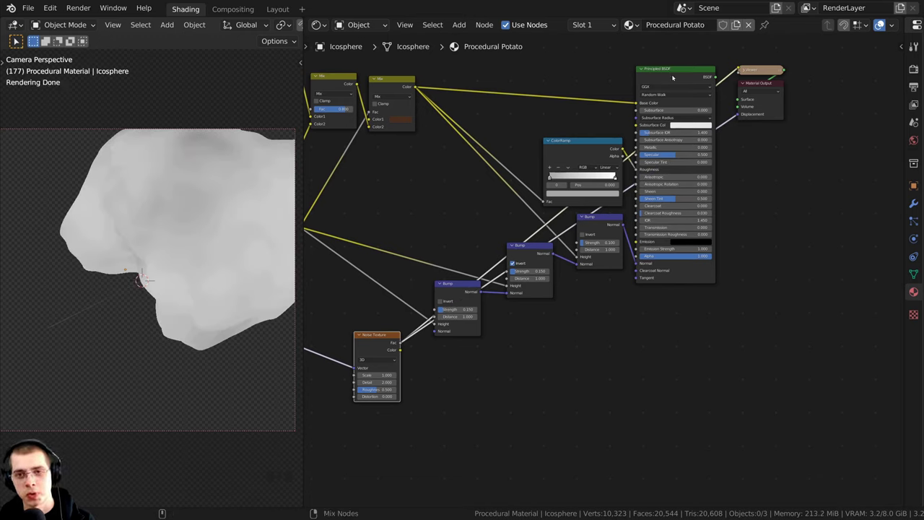
{"action": "left_click", "coordinate": [672, 78], "text": "ctrl+shift"}
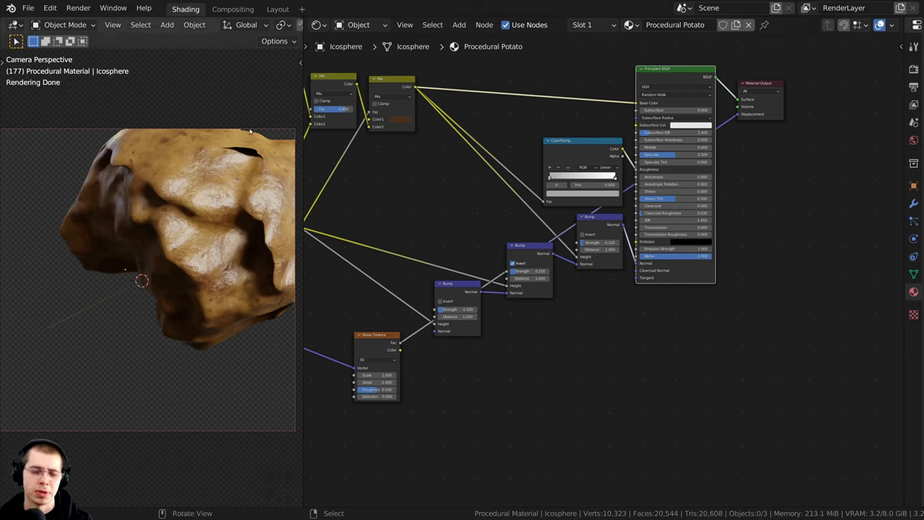
- Trace the link from the new Noise Texture's Fac output to the Material Output's Displacement input
{"action": "middle_click_drag", "start_coordinate": [450, 278], "coordinate": [530, 256]}
{"action": "scroll", "coordinate": [530, 255], "scroll_direction": "up", "scroll_amount": 7}
{"action": "middle_click_drag", "start_coordinate": [353, 387], "coordinate": [472, 332]}
{"action": "scroll", "coordinate": [472, 331], "scroll_direction": "up", "scroll_amount": 4}
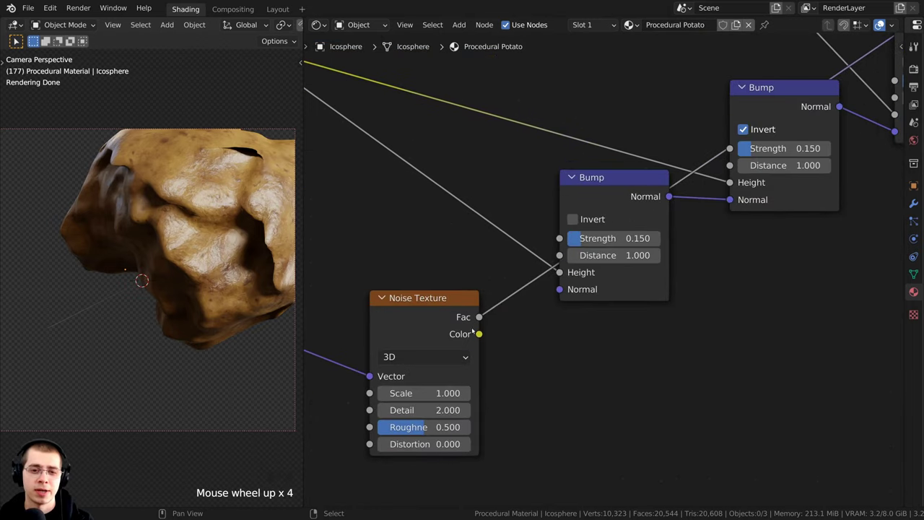
{"action": "scroll", "coordinate": [489, 321], "scroll_direction": "down", "scroll_amount": 6}
{"action": "middle_click_drag", "start_coordinate": [881, 53], "coordinate": [603, 270]}
{"action": "scroll", "coordinate": [603, 270], "scroll_direction": "up", "scroll_amount": 6}
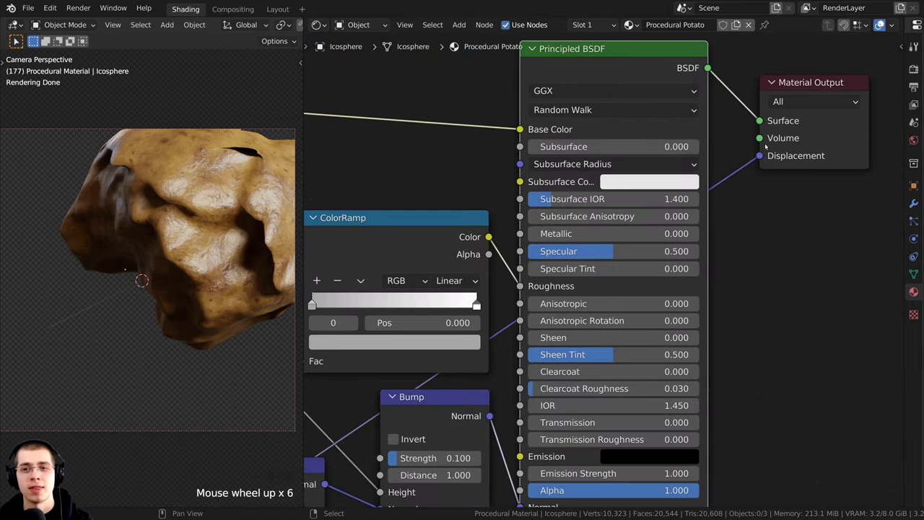
- Insert a Displacement node into the link before the Material Output's Displacement input and place it below the Principled BSDF
{"action": "scroll", "coordinate": [406, 427], "scroll_direction": "down", "scroll_amount": 4}
{"action": "middle_click_drag", "start_coordinate": [346, 482], "coordinate": [614, 283]}
{"action": "scroll", "coordinate": [614, 283], "scroll_direction": "down", "scroll_amount": 3}
{"action": "middle_click_drag", "start_coordinate": [471, 349], "coordinate": [409, 379]}
{"action": "middle_click_drag", "start_coordinate": [592, 210], "coordinate": [570, 221]}
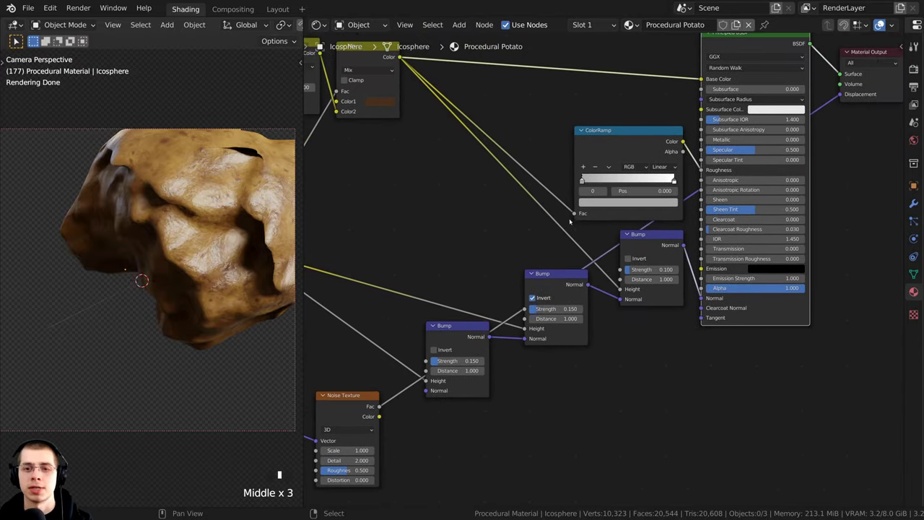
{"action": "key", "text": "shift+a"}
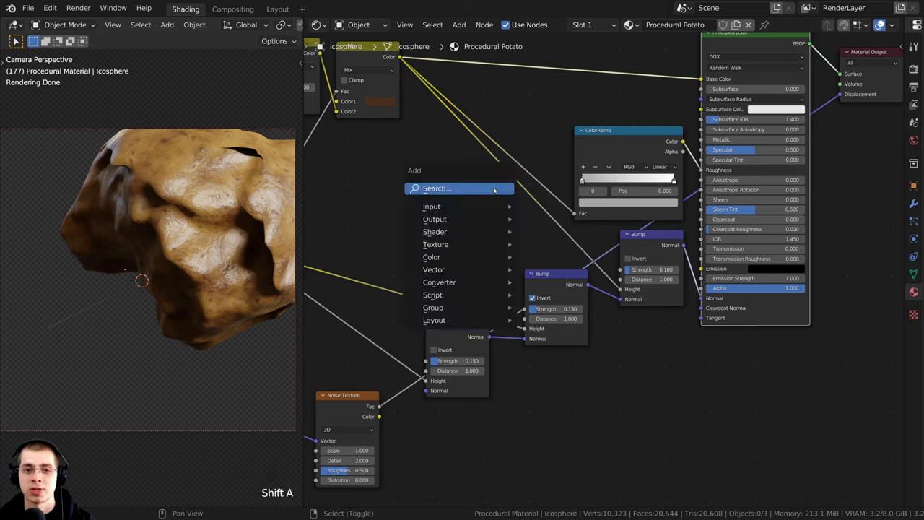
{"action": "left_click", "coordinate": [448, 189]}
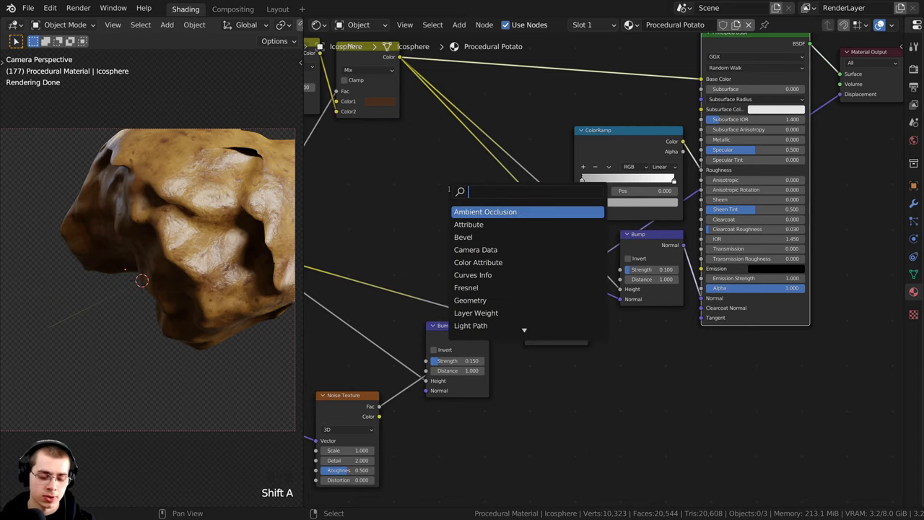
{"action": "type", "text": "dis"}
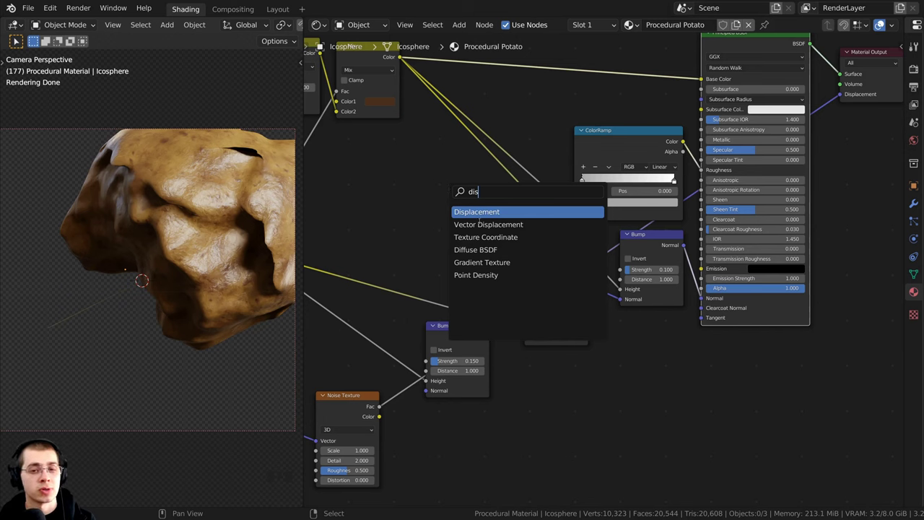
{"action": "left_click", "coordinate": [481, 212]}
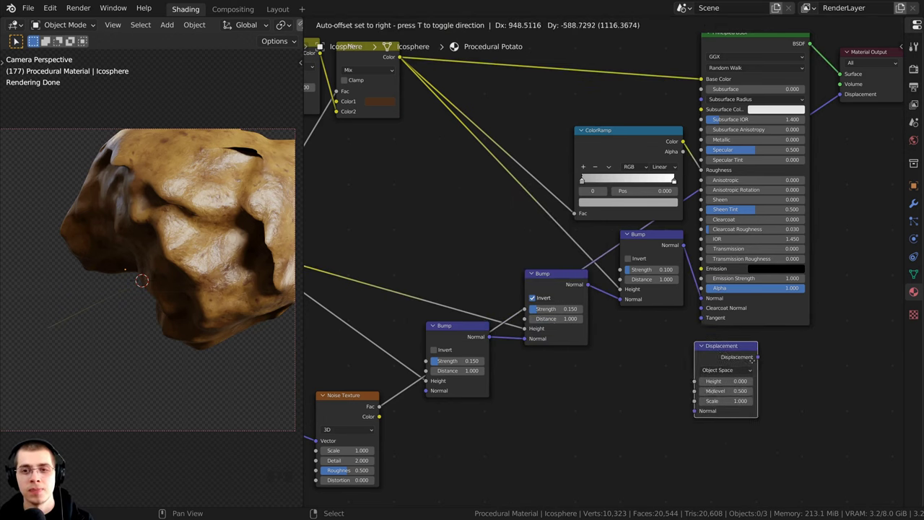
{"action": "left_click", "coordinate": [841, 131]}
{"action": "left_click_drag", "start_coordinate": [762, 119], "coordinate": [774, 350]}
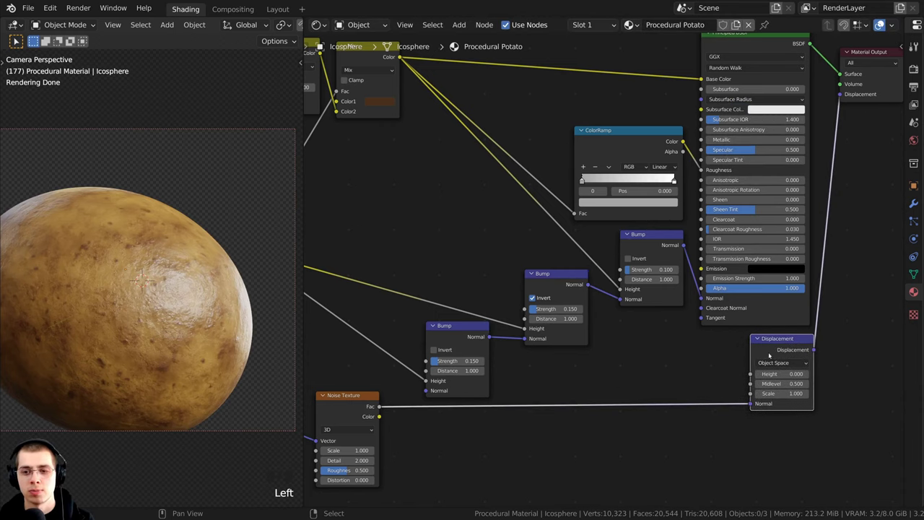
- Move the large-scale Noise Texture node below the Bump nodes, close to the Displacement node
{"action": "left_click_drag", "start_coordinate": [373, 423], "coordinate": [375, 429]}
{"action": "middle_click_drag", "start_coordinate": [375, 433], "coordinate": [335, 387]}
{"action": "mouse_move", "coordinate": [710, 384]}
{"action": "middle_mouse_down"}
{"action": "mouse_move", "coordinate": [672, 374]}
{"action": "mouse_move", "coordinate": [847, 335]}
{"action": "middle_mouse_up"}
{"action": "scroll", "coordinate": [671, 379], "scroll_direction": "up", "scroll_amount": 5}
{"action": "middle_click_drag", "start_coordinate": [375, 321], "coordinate": [483, 305]}
{"action": "left_click_drag", "start_coordinate": [416, 313], "coordinate": [466, 311]}
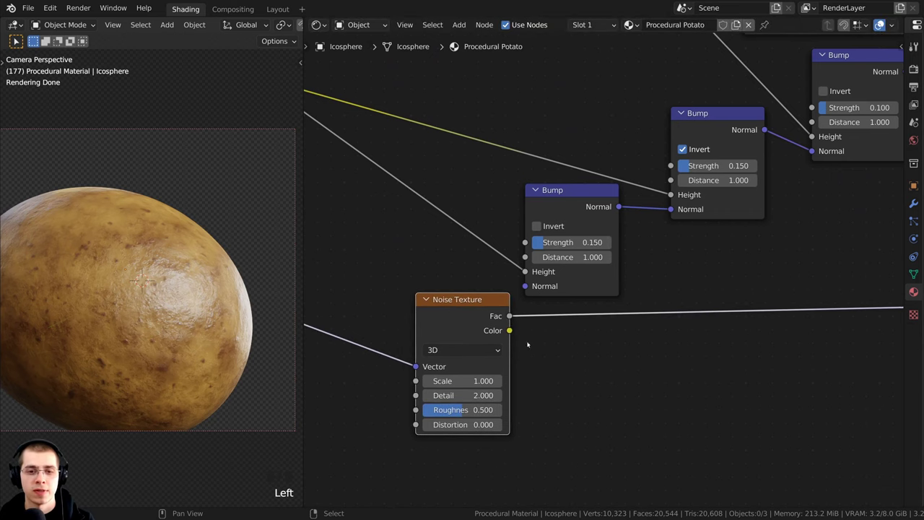
{"action": "scroll", "coordinate": [505, 329], "scroll_direction": "down", "scroll_amount": 3}
{"action": "middle_click_drag", "start_coordinate": [474, 313], "coordinate": [440, 304]}
{"action": "middle_click_drag", "start_coordinate": [752, 323], "coordinate": [655, 325]}
{"action": "left_click_drag", "start_coordinate": [338, 320], "coordinate": [686, 296]}
{"action": "scroll", "coordinate": [686, 296], "scroll_direction": "up", "scroll_amount": 5}
{"action": "middle_click_drag", "start_coordinate": [685, 296], "coordinate": [569, 318]}
{"action": "left_click_drag", "start_coordinate": [568, 310], "coordinate": [551, 303]}
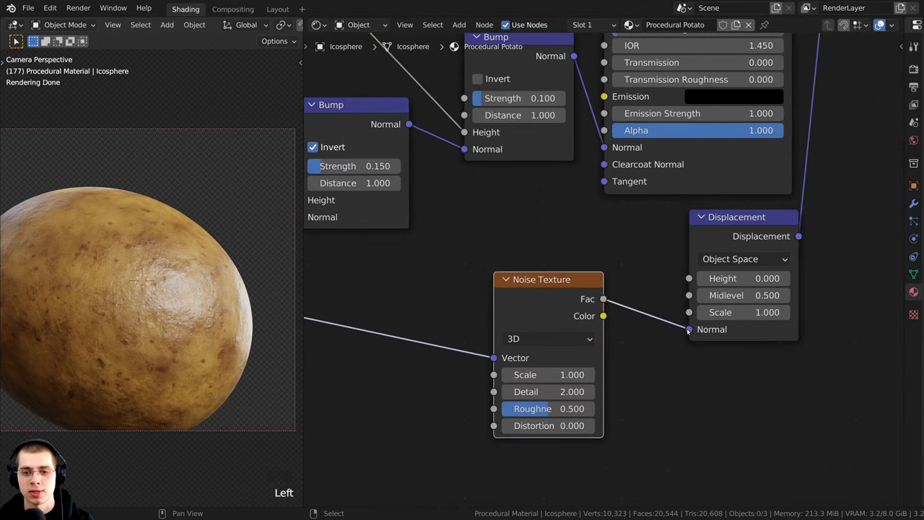
- Reconnect the Noise Texture's Fac output from the Displacement node's Normal input to its Height input and check the potato's shape
{"action": "left_click_drag", "start_coordinate": [688, 329], "coordinate": [689, 280]}
{"action": "left_click_drag", "start_coordinate": [513, 296], "coordinate": [485, 297]}
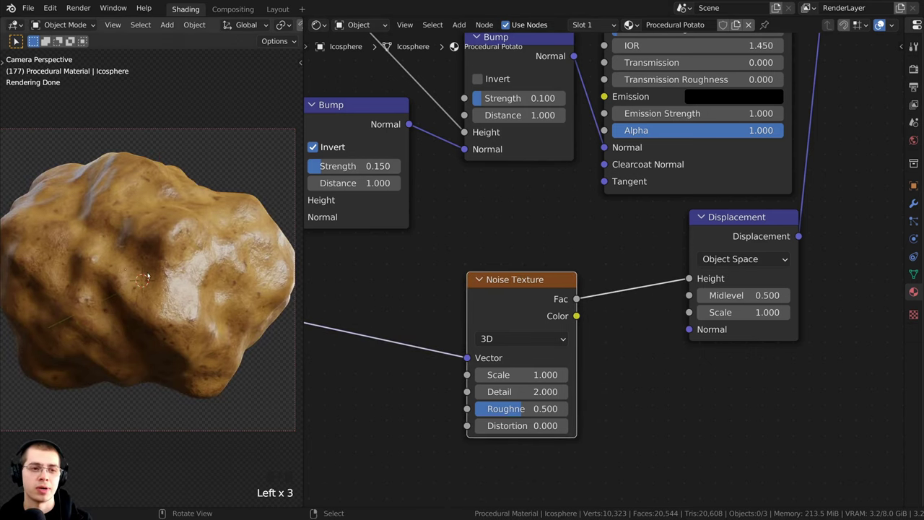
{"action": "middle_click_drag", "start_coordinate": [177, 269], "coordinate": [223, 268], "text": "shift"}
{"action": "scroll", "coordinate": [224, 265], "scroll_direction": "up", "scroll_amount": 2}
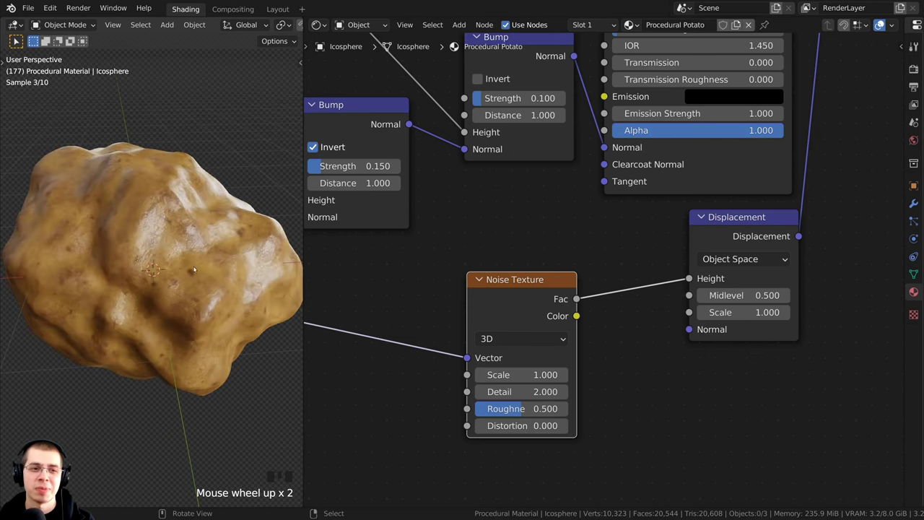
- Set the Displacement node's Scale to 0.15
{"action": "middle_click_drag", "start_coordinate": [680, 384], "coordinate": [606, 379]}
{"action": "scroll", "coordinate": [607, 379], "scroll_direction": "up", "scroll_amount": 3}
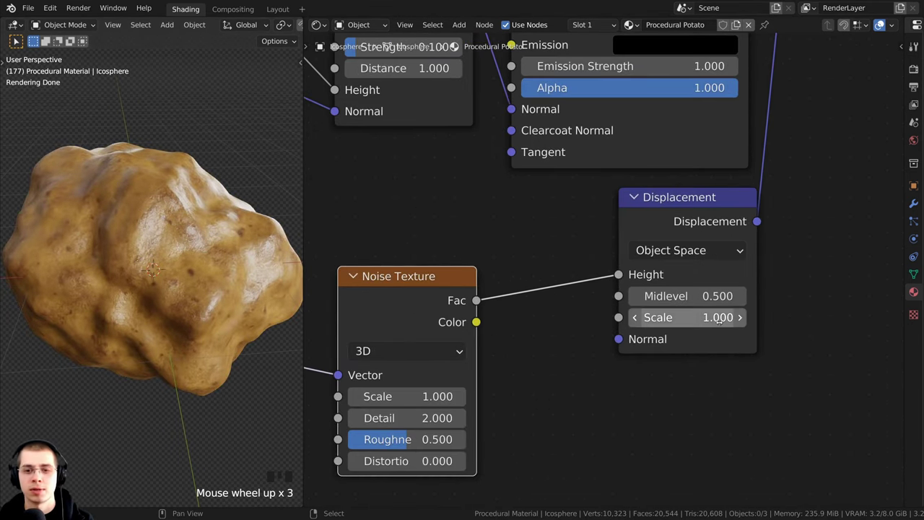
{"action": "left_click", "coordinate": [693, 319]}
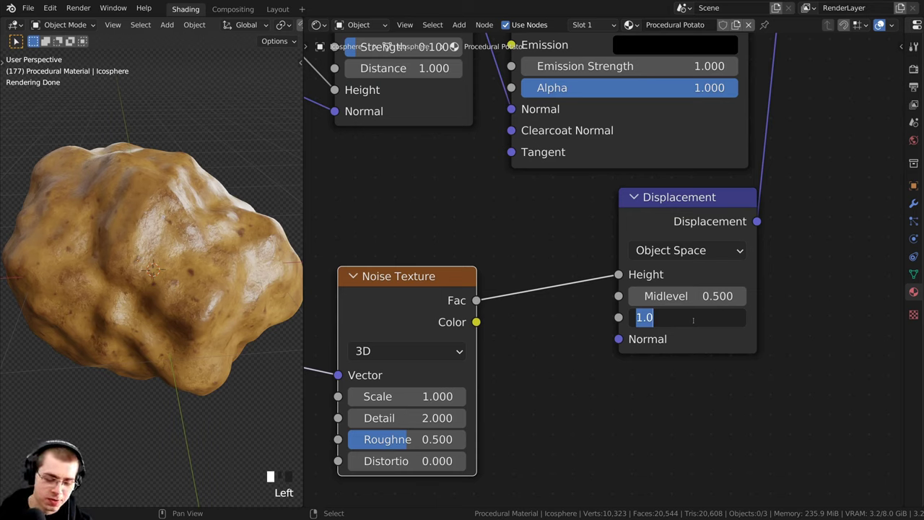
{"action": "type", "text": ".15"}
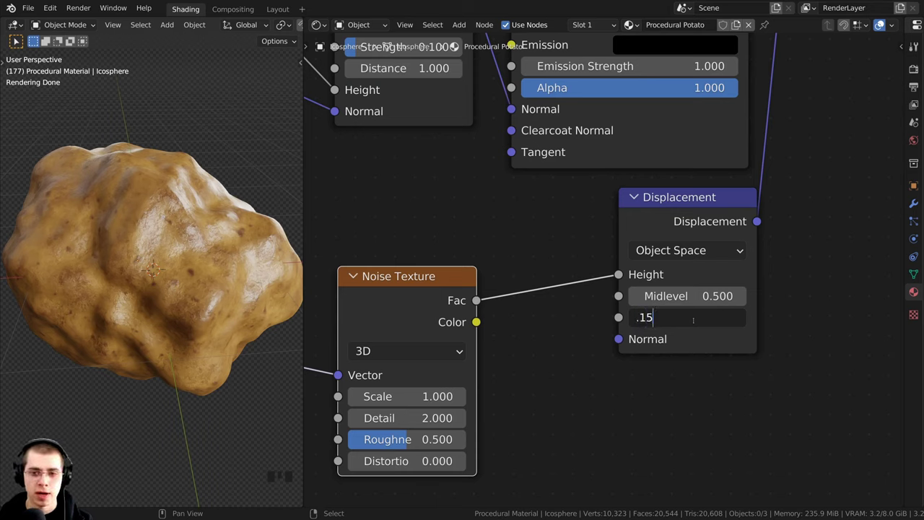
{"action": "key", "text": "Return"}
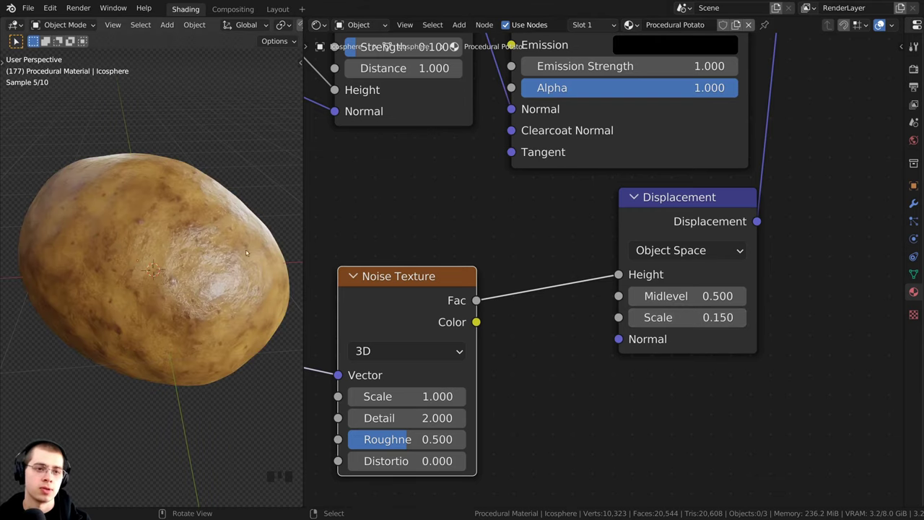
- Inspect the displaced potato from several sides and return to the camera view
{"action": "middle_click_drag", "start_coordinate": [248, 253], "coordinate": [104, 236]}
{"action": "scroll", "coordinate": [224, 271], "scroll_direction": "up", "scroll_amount": 3}
{"action": "scroll", "coordinate": [168, 183], "scroll_direction": "down", "scroll_amount": 2}
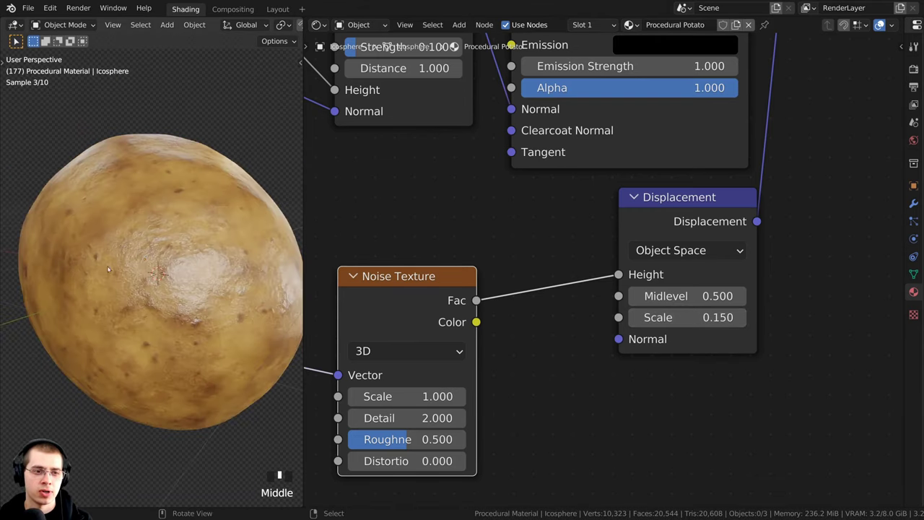
{"action": "scroll", "coordinate": [107, 268], "scroll_direction": "down", "scroll_amount": 2}
{"action": "middle_click_drag", "start_coordinate": [108, 269], "coordinate": [144, 180]}
{"action": "key", "text": "KP_0"}
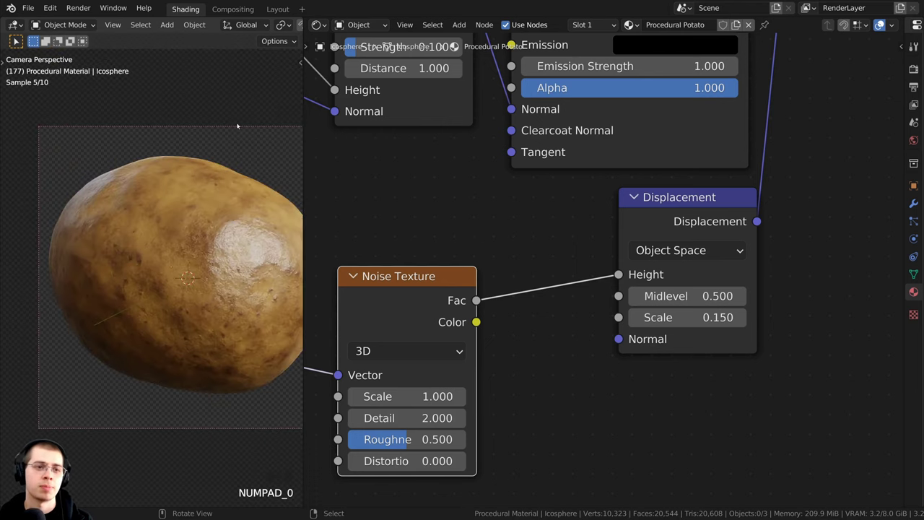
{"action": "scroll", "coordinate": [217, 156], "scroll_direction": "down", "scroll_amount": 2}
{"action": "middle_click_drag", "start_coordinate": [210, 169], "coordinate": [192, 162], "text": "shift"}
{"action": "scroll", "coordinate": [211, 280], "scroll_direction": "up", "scroll_amount": 1}
- Trace the link between the Mapping node and the large-scale Noise Texture across the whole node tree
{"action": "scroll", "coordinate": [438, 297], "scroll_direction": "down", "scroll_amount": 11}
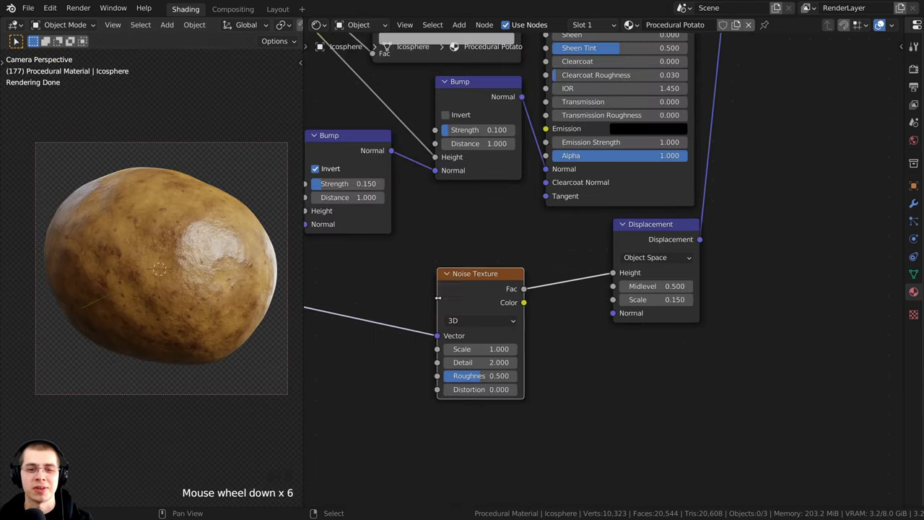
{"action": "middle_click_drag", "start_coordinate": [326, 307], "coordinate": [524, 290]}
{"action": "scroll", "coordinate": [498, 302], "scroll_direction": "down", "scroll_amount": 6}
{"action": "scroll", "coordinate": [525, 293], "scroll_direction": "down", "scroll_amount": 5}
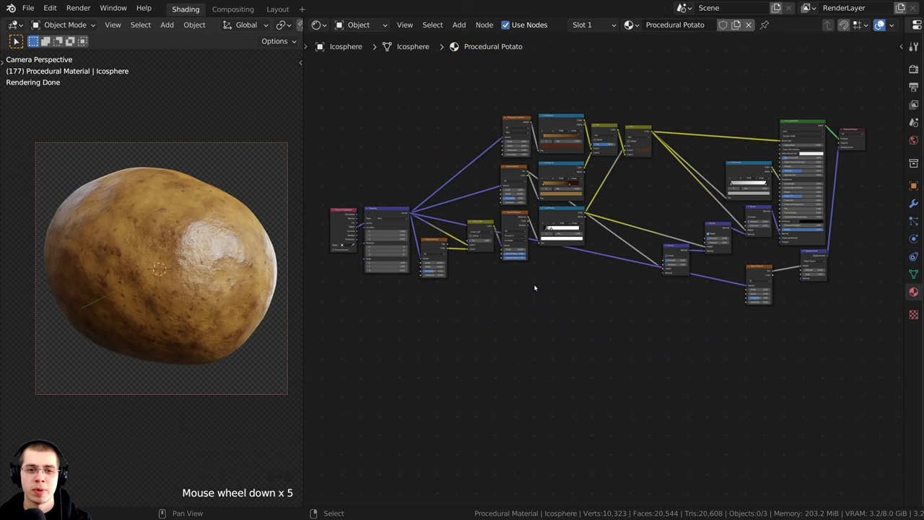
{"action": "left_click", "coordinate": [755, 272]}
{"action": "scroll", "coordinate": [447, 234], "scroll_direction": "up", "scroll_amount": 4}
{"action": "middle_click_drag", "start_coordinate": [313, 199], "coordinate": [368, 203]}
{"action": "left_click", "coordinate": [368, 201]}
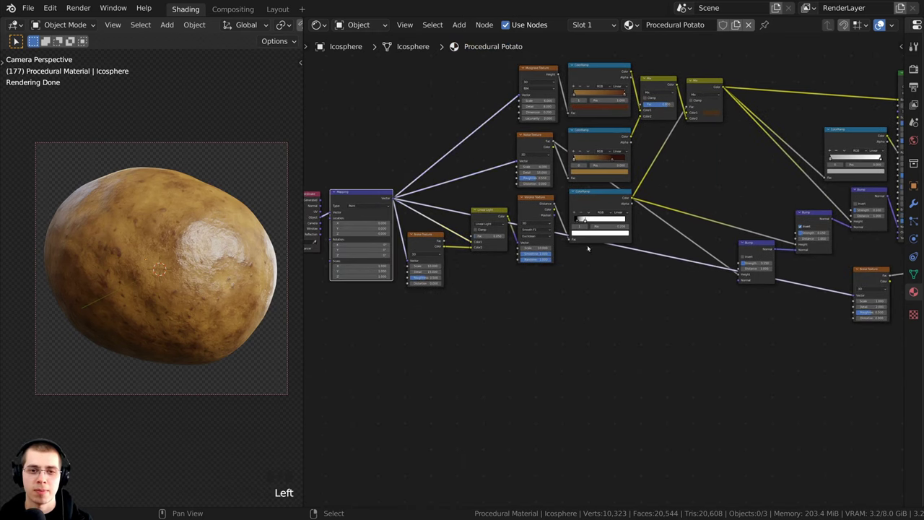
{"action": "left_click", "coordinate": [871, 272]}
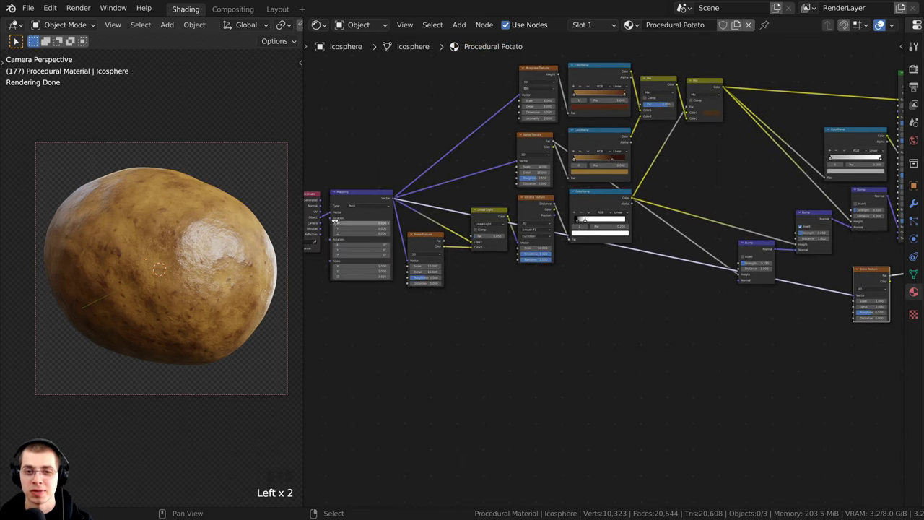
- Add a reroute point to the link between the Mapping node and the large-scale Noise Texture, below the first Bump node
{"action": "middle_click_drag", "start_coordinate": [536, 302], "coordinate": [405, 318]}
{"action": "scroll", "coordinate": [563, 301], "scroll_direction": "up", "scroll_amount": 3}
{"action": "key", "text": "a"}
{"action": "scroll", "coordinate": [682, 307], "scroll_direction": "up", "scroll_amount": 5}
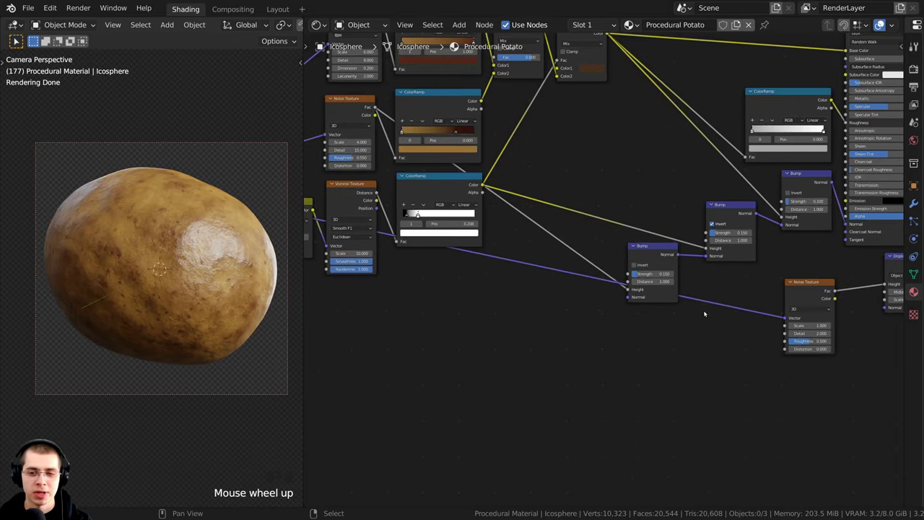
{"action": "middle_click_drag", "start_coordinate": [682, 309], "coordinate": [632, 309]}
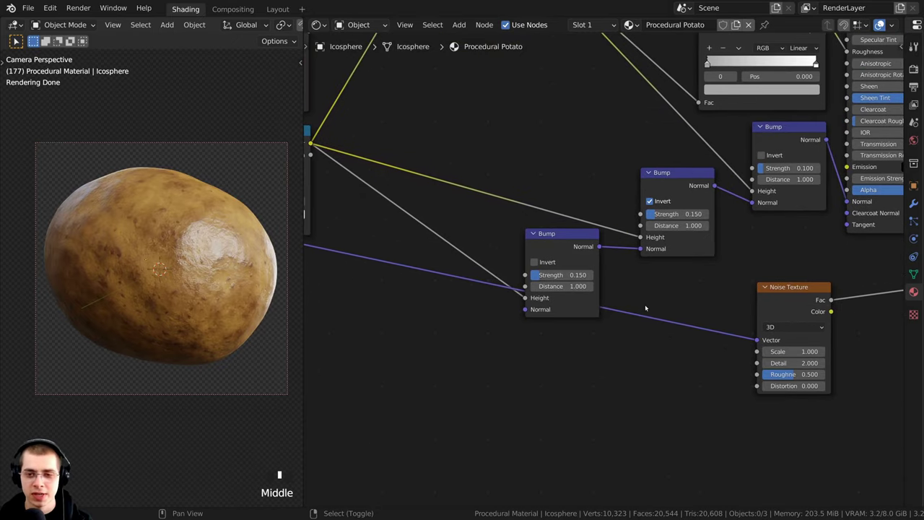
{"action": "right_click_drag", "start_coordinate": [685, 296], "coordinate": [680, 296], "text": "shift"}
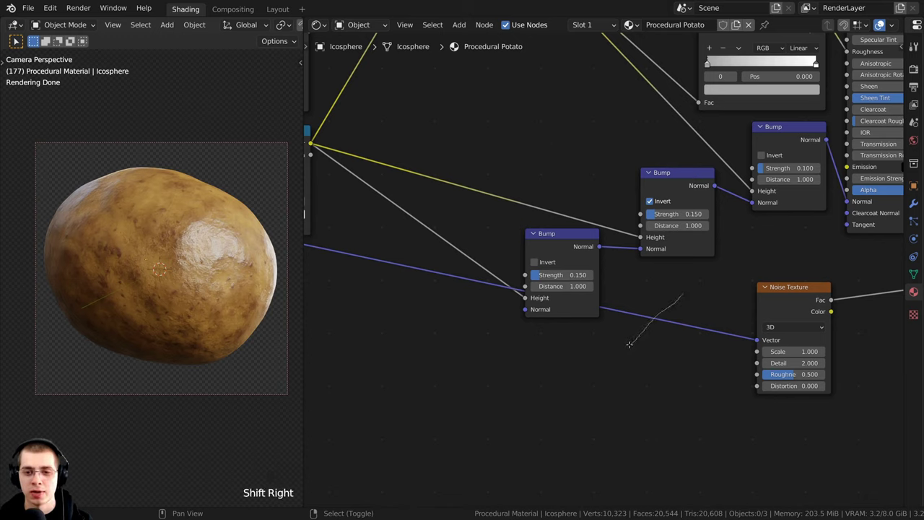
{"action": "right_click_drag", "start_coordinate": [619, 351], "coordinate": [619, 355], "text": "shift"}
{"action": "right_click_drag", "start_coordinate": [653, 318], "coordinate": [552, 354]}
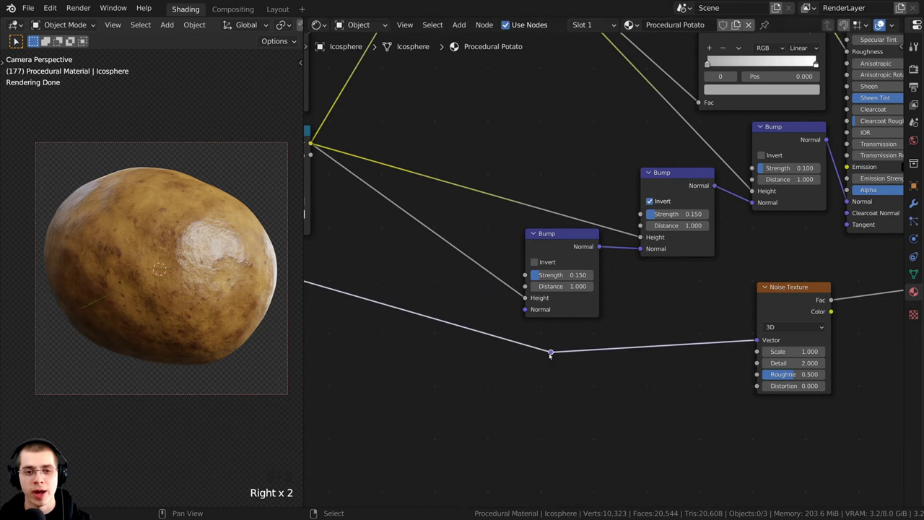
- Move the reroute point back beneath the texture nodes, close to the Mapping node, so its link clears the other nodes
{"action": "scroll", "coordinate": [578, 360], "scroll_direction": "down", "scroll_amount": 1}
{"action": "middle_click_drag", "start_coordinate": [583, 361], "coordinate": [731, 311]}
{"action": "key", "text": "g"}
{"action": "left_click", "coordinate": [490, 328]}
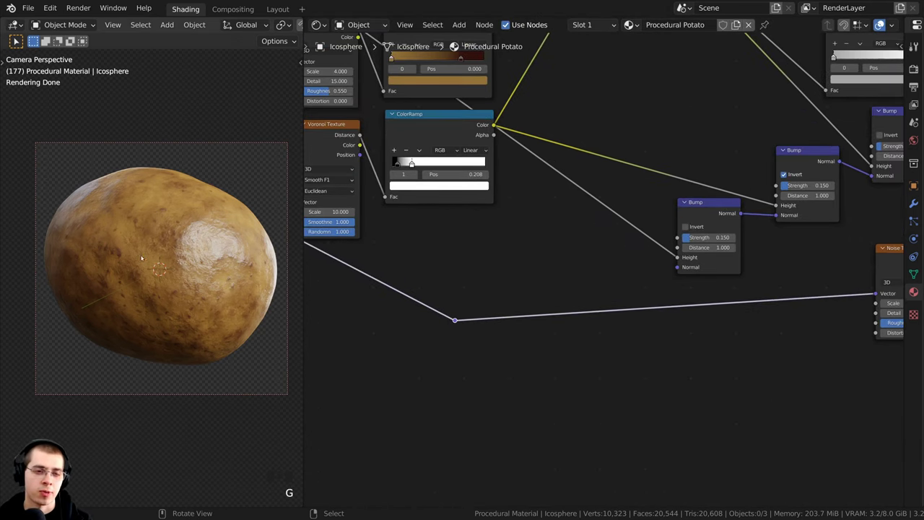
{"action": "scroll", "coordinate": [496, 275], "scroll_direction": "down", "scroll_amount": 1}
{"action": "middle_click_drag", "start_coordinate": [497, 274], "coordinate": [591, 277]}
{"action": "key", "text": "g"}
{"action": "left_click", "coordinate": [354, 289]}
{"action": "middle_click_drag", "start_coordinate": [404, 288], "coordinate": [655, 284]}
{"action": "key", "text": "g"}
{"action": "left_click", "coordinate": [577, 297]}
- Shift the Texture Coordinate and Mapping nodes farther from the textures and nudge the large-scale Noise Texture node
{"action": "left_click_drag", "start_coordinate": [371, 164], "coordinate": [321, 165]}
{"action": "left_click_drag", "start_coordinate": [506, 157], "coordinate": [480, 156]}
{"action": "middle_click_drag", "start_coordinate": [638, 329], "coordinate": [350, 288]}
{"action": "left_click_drag", "start_coordinate": [878, 220], "coordinate": [872, 220]}
{"action": "scroll", "coordinate": [438, 234], "scroll_direction": "down", "scroll_amount": 8}
{"action": "middle_click_drag", "start_coordinate": [439, 247], "coordinate": [494, 321]}
{"action": "key", "text": "a"}
{"action": "key", "text": "a"}
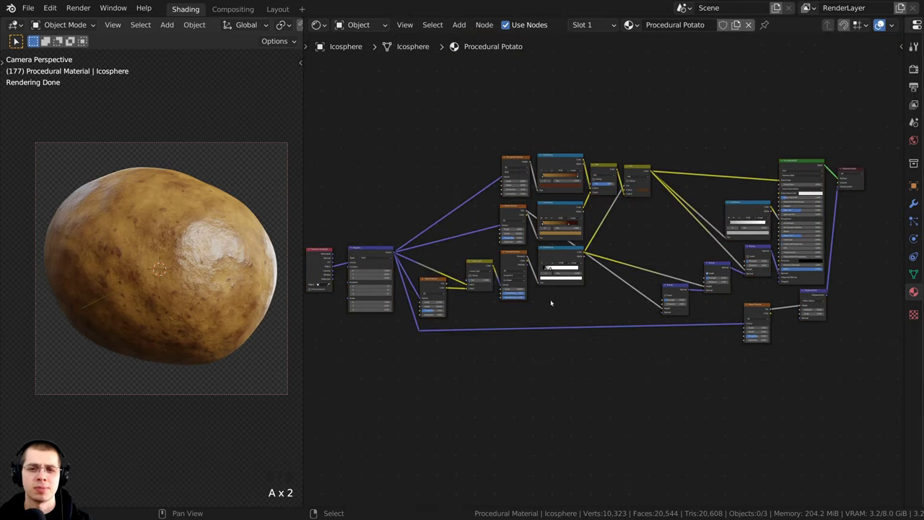
- Move the coordinate, texture and colour nodes up to the second Mix node together, closer to the Bump and shader nodes
{"action": "middle_click_drag", "start_coordinate": [533, 296], "coordinate": [557, 307]}
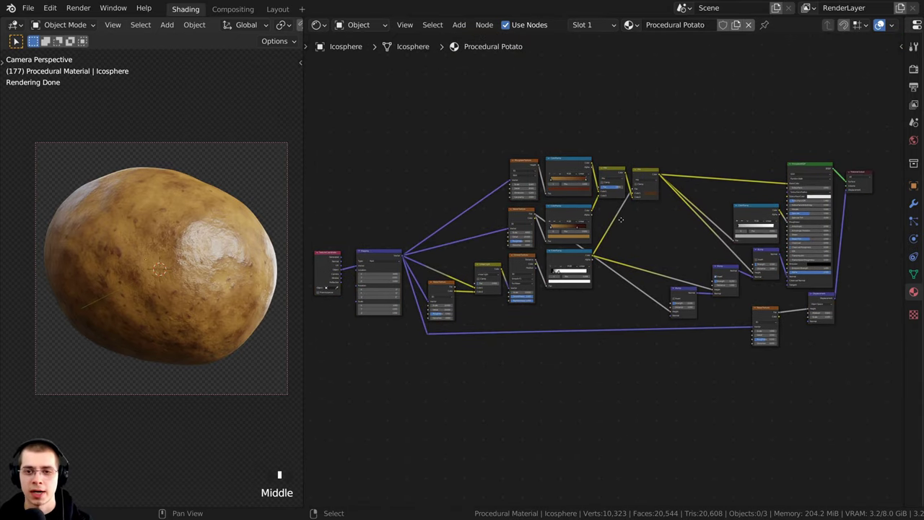
{"action": "middle_click_drag", "start_coordinate": [621, 220], "coordinate": [634, 218]}
{"action": "key", "text": "b"}
{"action": "left_click_drag", "start_coordinate": [666, 101], "coordinate": [342, 337]}
{"action": "key", "text": "g"}
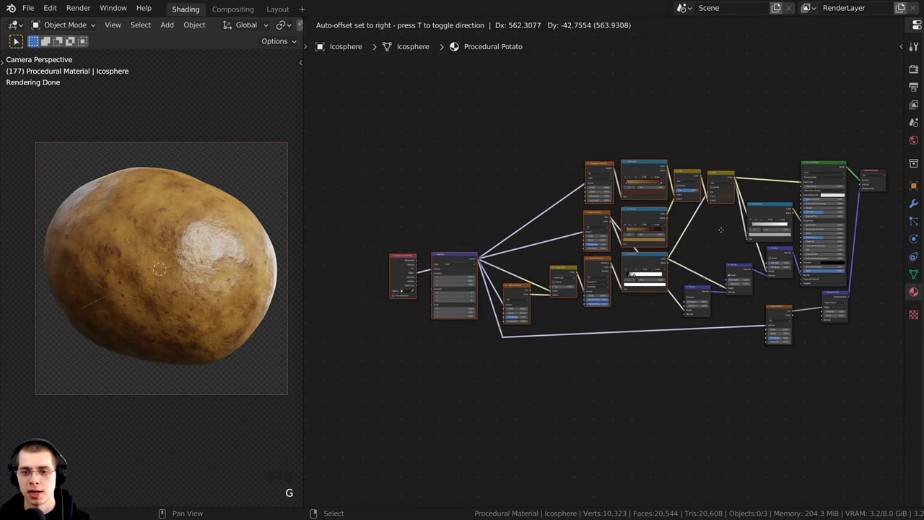
{"action": "left_click", "coordinate": [732, 228]}
- Bring the Mapping node closer to the textures and the Texture Coordinate node closer to Mapping
{"action": "key", "text": "a"}
{"action": "left_click_drag", "start_coordinate": [459, 253], "coordinate": [468, 253]}
{"action": "left_click_drag", "start_coordinate": [414, 255], "coordinate": [435, 255]}
{"action": "scroll", "coordinate": [484, 264], "scroll_direction": "up", "scroll_amount": 4}
{"action": "middle_click_drag", "start_coordinate": [579, 251], "coordinate": [504, 258]}
{"action": "scroll", "coordinate": [160, 187], "scroll_direction": "up", "scroll_amount": 1}
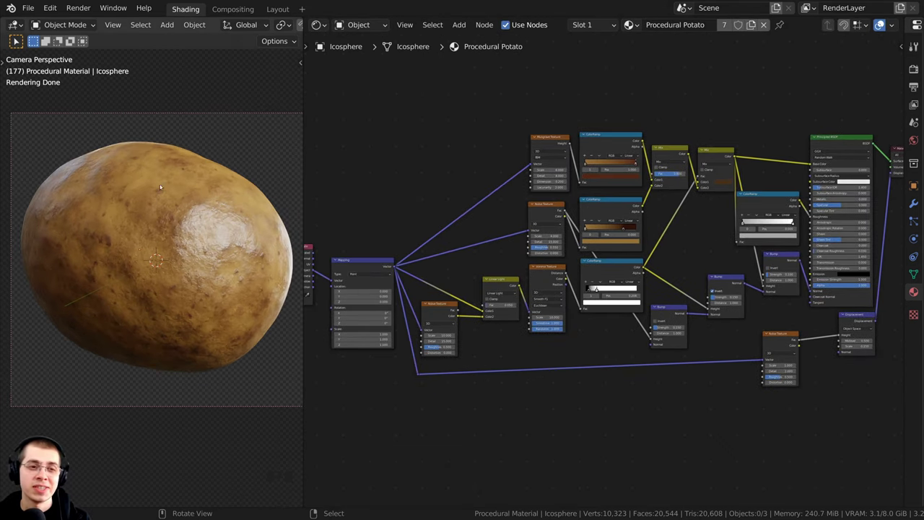
{"action": "middle_click_drag", "start_coordinate": [621, 307], "coordinate": [614, 306]}
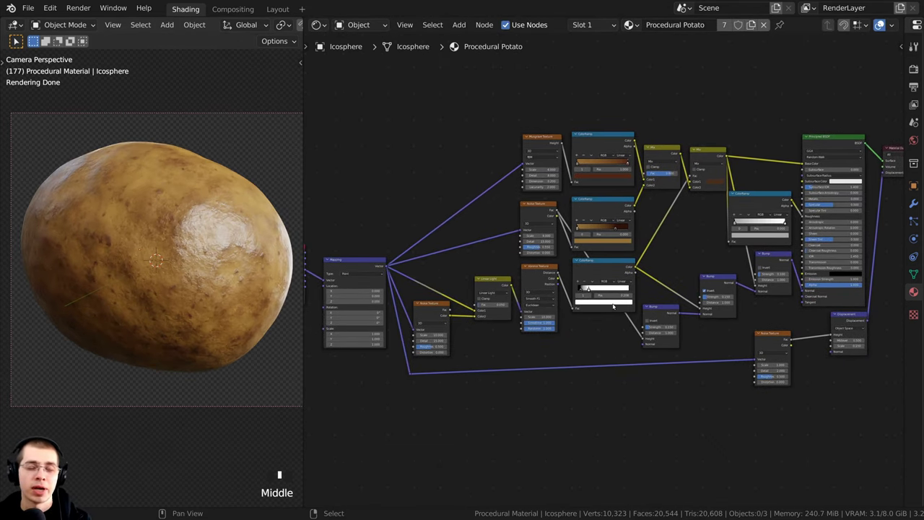
{"action": "middle_click_drag", "start_coordinate": [696, 274], "coordinate": [660, 285]}
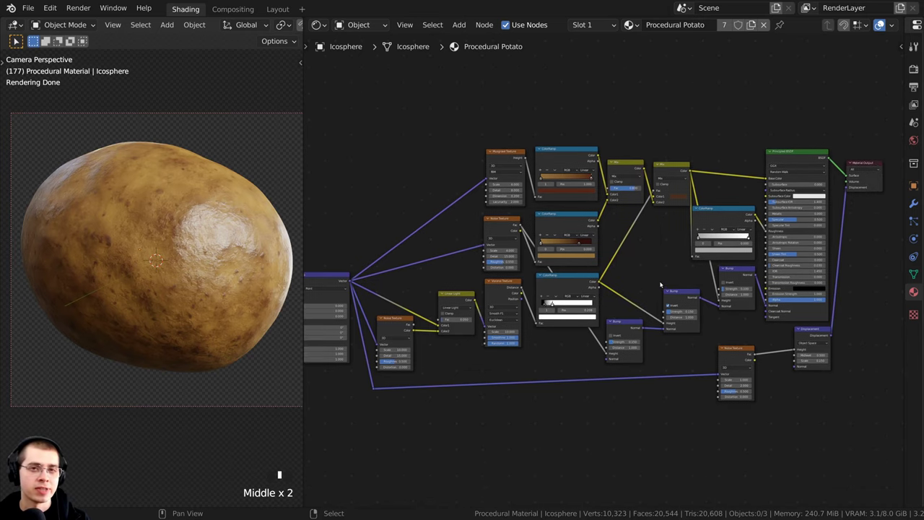
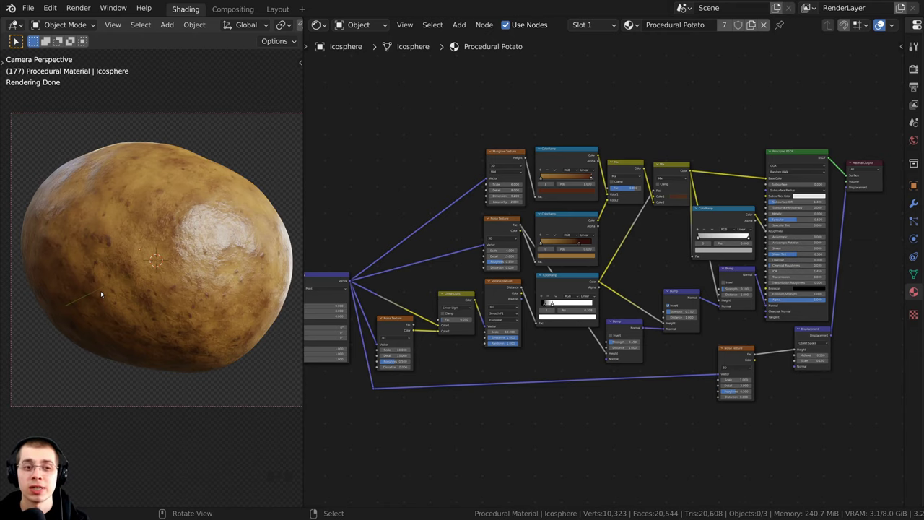
- Set the Subsurface value of the Principled BSDF node to 0.03
{"action": "scroll", "coordinate": [715, 249], "scroll_direction": "up", "scroll_amount": 4}
{"action": "middle_click_drag", "start_coordinate": [715, 249], "coordinate": [601, 300]}
{"action": "middle_click_drag", "start_coordinate": [711, 216], "coordinate": [620, 244]}
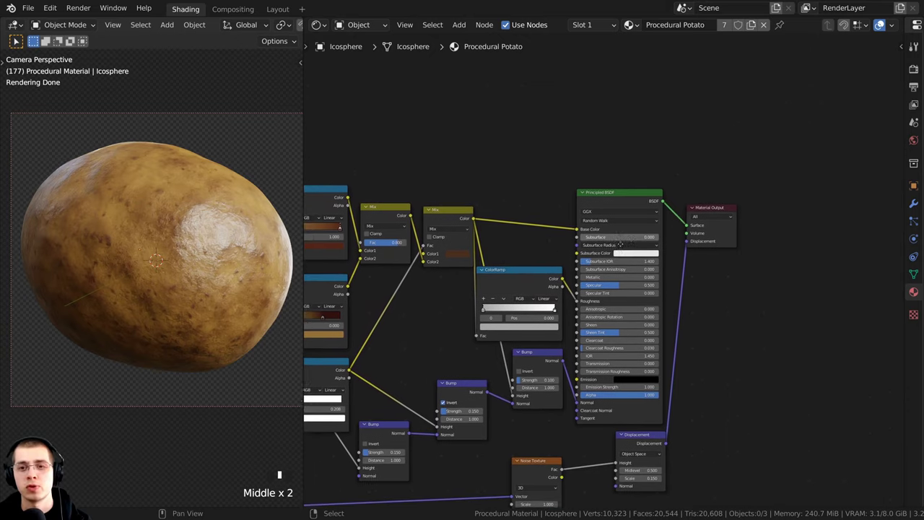
{"action": "scroll", "coordinate": [621, 245], "scroll_direction": "up", "scroll_amount": 8}
{"action": "left_click", "coordinate": [576, 147]}
{"action": "scroll", "coordinate": [560, 265], "scroll_direction": "up", "scroll_amount": 3}
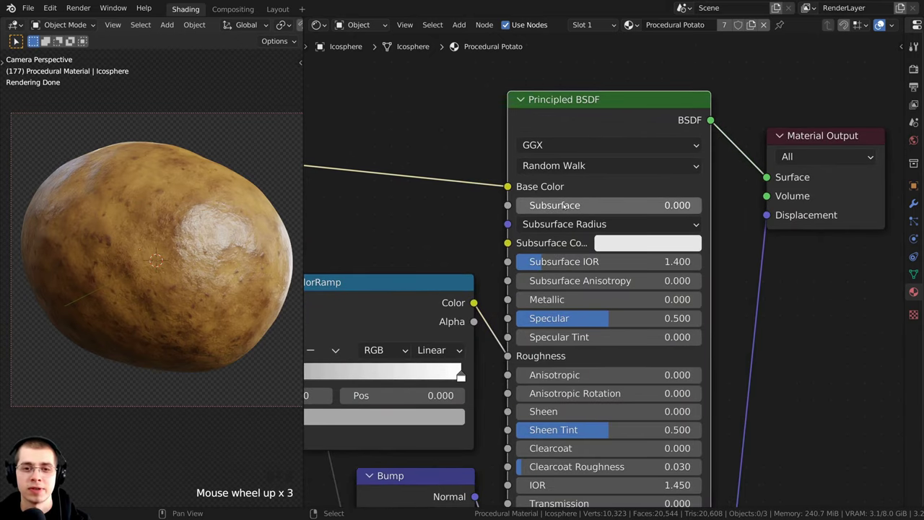
{"action": "left_click", "coordinate": [564, 206]}
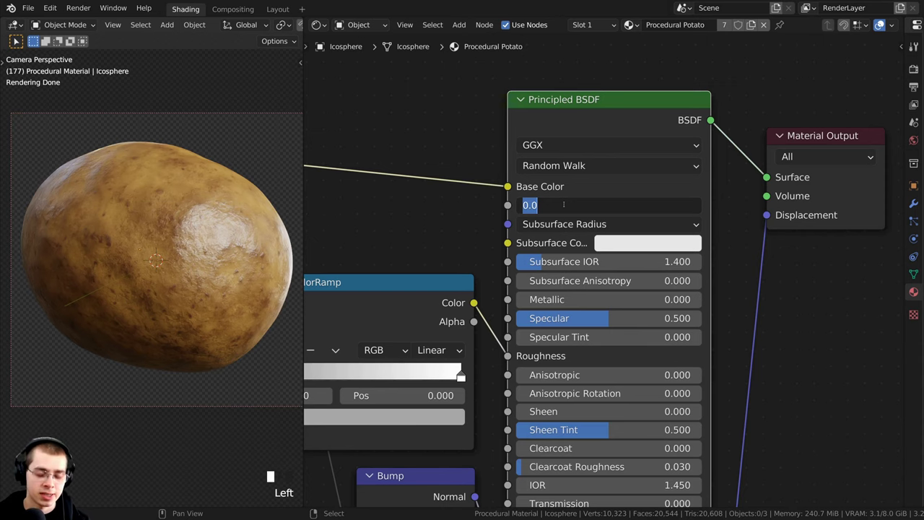
{"action": "type", "text": ".0"}
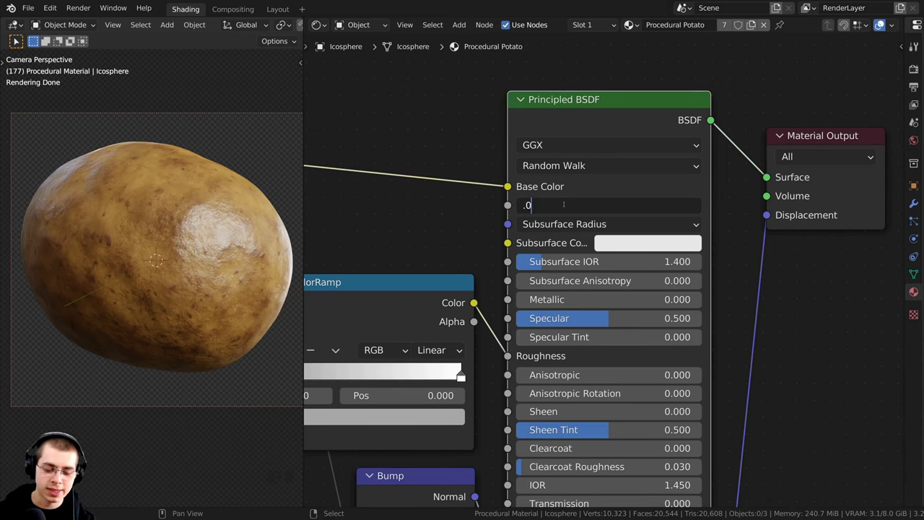
{"action": "type", "text": "3"}
{"action": "key", "text": "Return"}
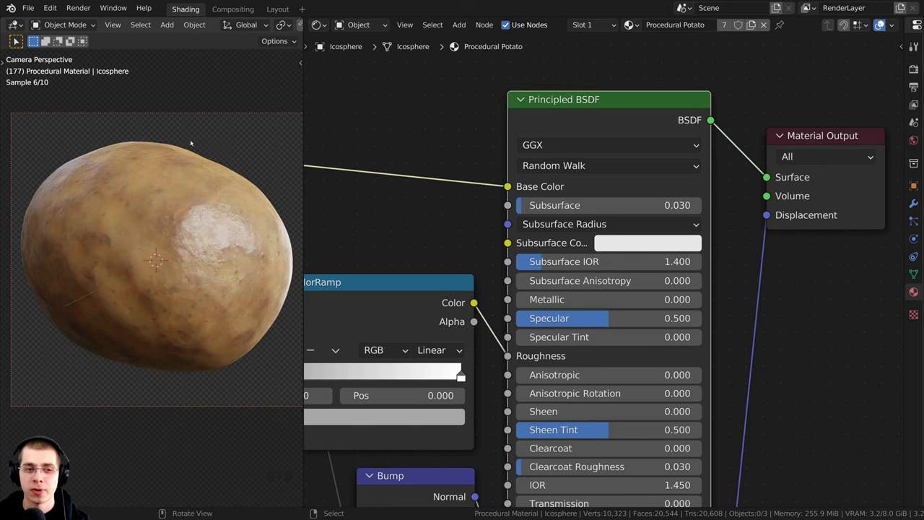
{"action": "scroll", "coordinate": [172, 209], "scroll_direction": "up", "scroll_amount": 2}
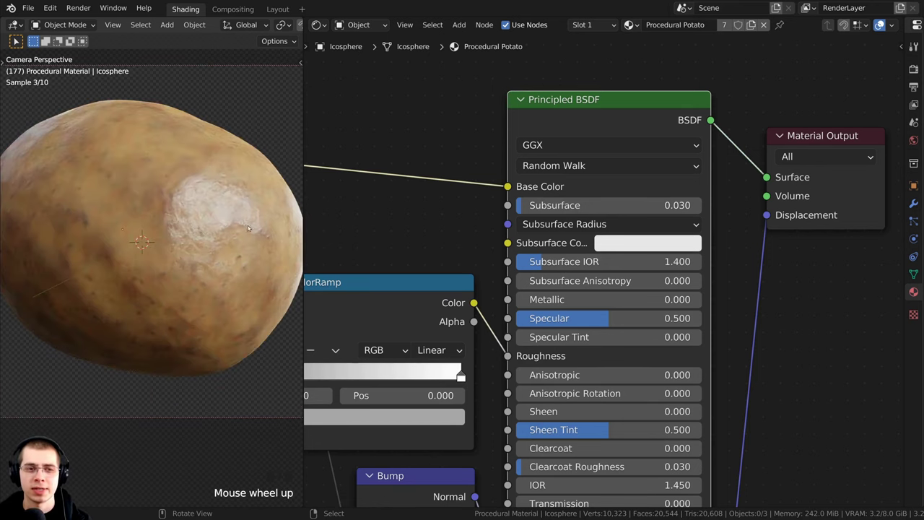
- Change the Principled BSDF's Subsurface Color to a saturated orange, hex E78B19
{"action": "left_click", "coordinate": [546, 246]}
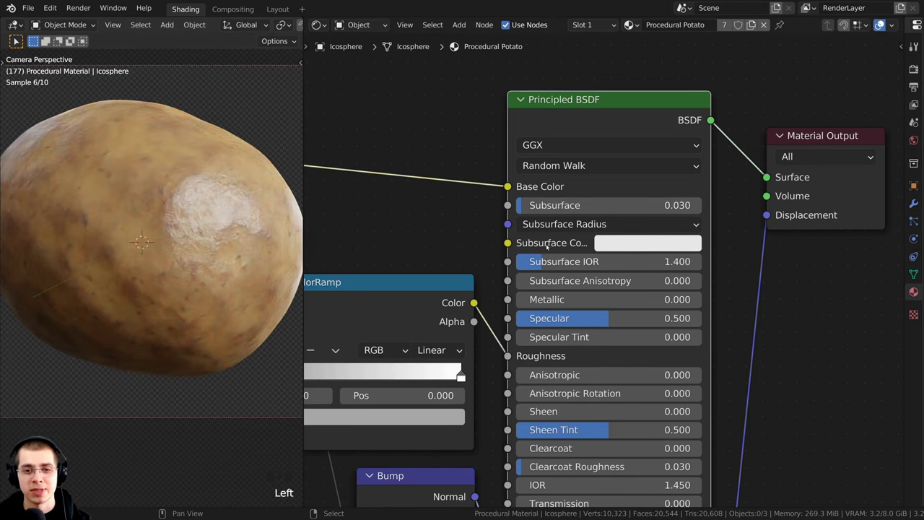
{"action": "left_click", "coordinate": [630, 247]}
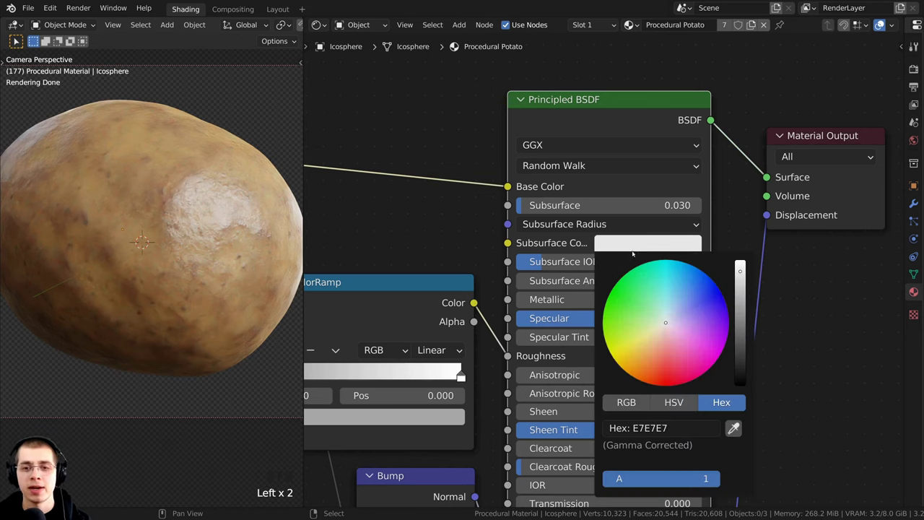
{"action": "left_click_drag", "start_coordinate": [667, 329], "coordinate": [633, 366]}
{"action": "scroll", "coordinate": [503, 222], "scroll_direction": "down", "scroll_amount": 3}
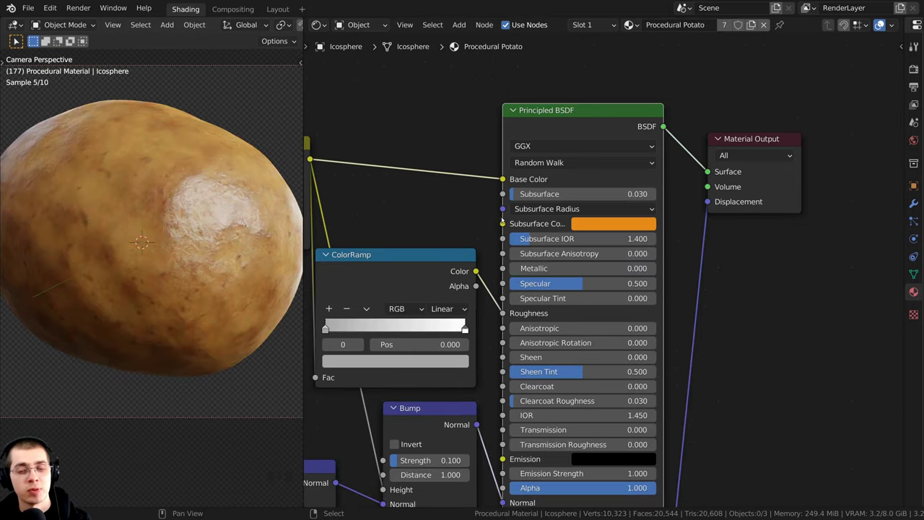
{"action": "left_click", "coordinate": [588, 224]}
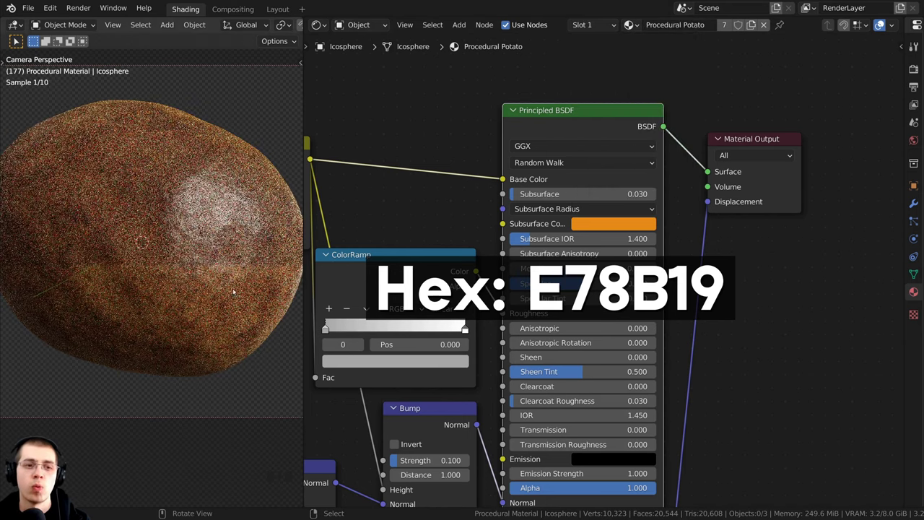
{"action": "scroll", "coordinate": [178, 373], "scroll_direction": "up", "scroll_amount": 3}
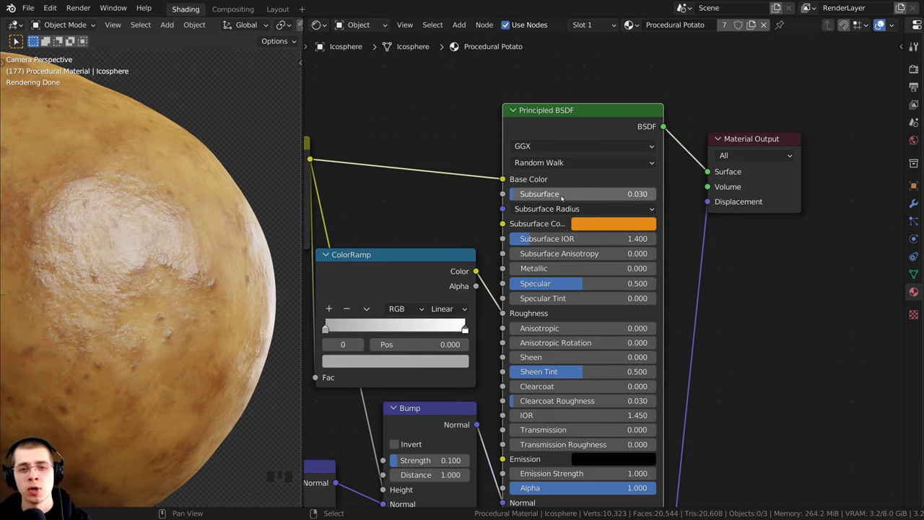
- Shift the Displacement node slightly lower beneath the Principled BSDF, level with its Noise Texture input
{"action": "scroll", "coordinate": [137, 375], "scroll_direction": "down", "scroll_amount": 3}
{"action": "middle_click_drag", "start_coordinate": [137, 376], "coordinate": [148, 290], "text": "shift"}
{"action": "scroll", "coordinate": [173, 297], "scroll_direction": "down", "scroll_amount": 1}
{"action": "scroll", "coordinate": [605, 273], "scroll_direction": "down", "scroll_amount": 12}
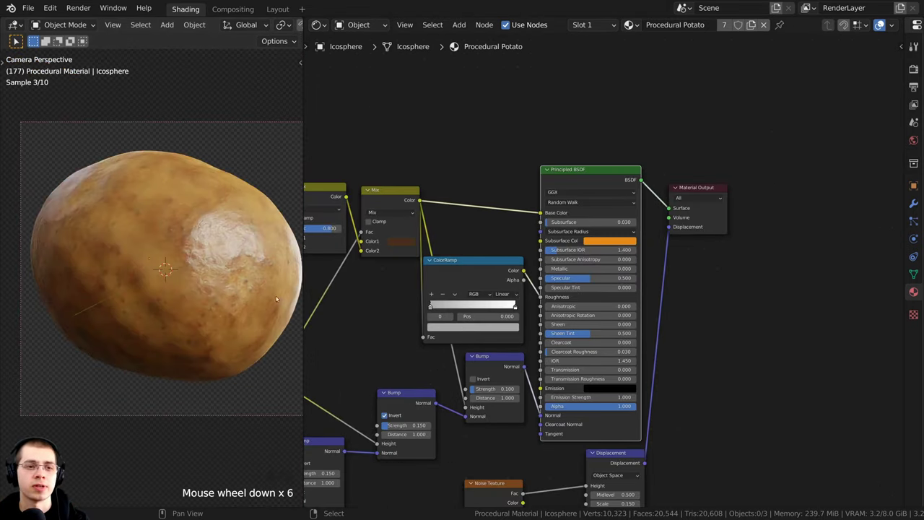
{"action": "middle_click_drag", "start_coordinate": [540, 358], "coordinate": [781, 323]}
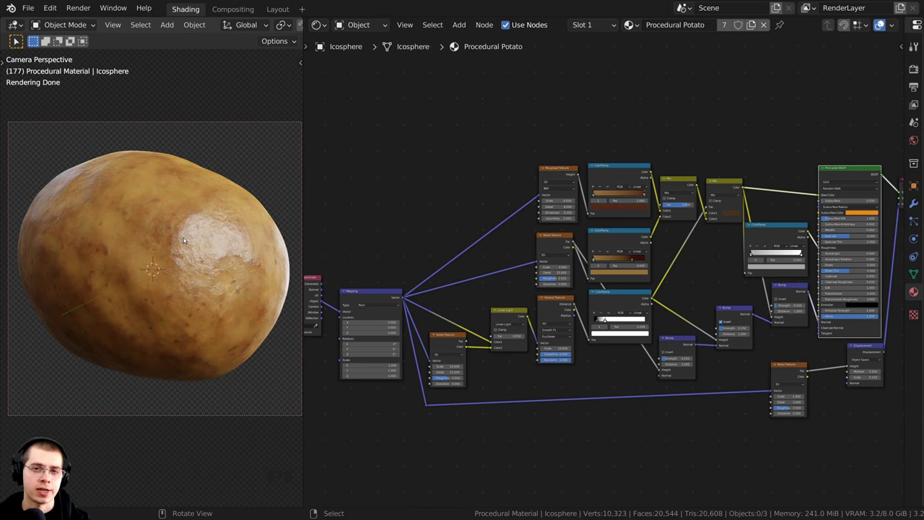
{"action": "middle_click_drag", "start_coordinate": [862, 356], "coordinate": [708, 309]}
{"action": "scroll", "coordinate": [707, 309], "scroll_direction": "up", "scroll_amount": 7}
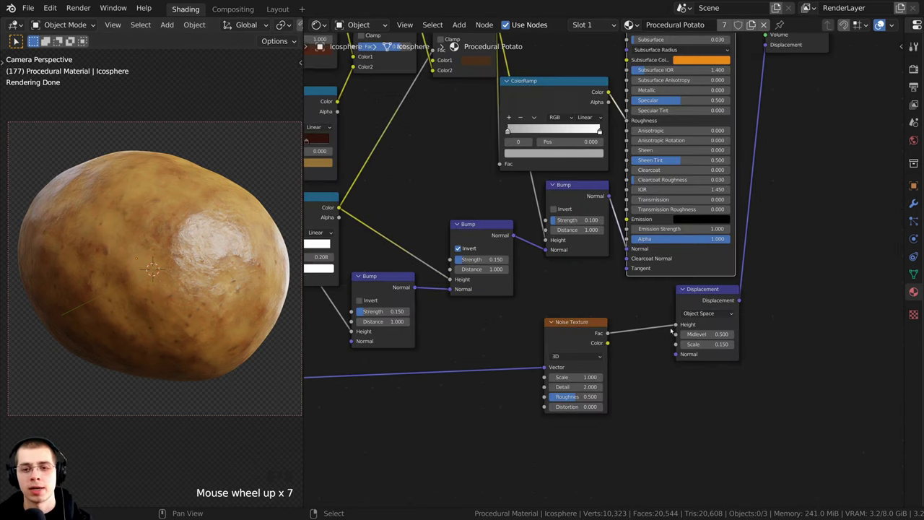
{"action": "left_click_drag", "start_coordinate": [710, 291], "coordinate": [711, 300]}
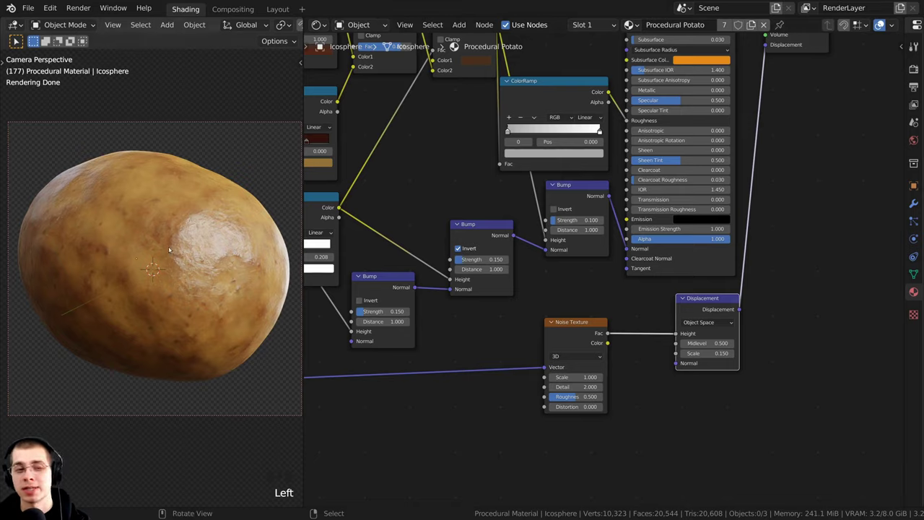
- Duplicate the potato object and place the copy right beside the original
{"action": "mouse_move", "coordinate": [170, 249]}
{"action": "middle_mouse_down"}
{"action": "mouse_move", "coordinate": [189, 256]}
{"action": "mouse_move", "coordinate": [167, 263]}
{"action": "middle_mouse_up"}
{"action": "middle_click_drag", "start_coordinate": [167, 263], "coordinate": [158, 287], "text": "shift"}
{"action": "left_click", "coordinate": [112, 308]}
{"action": "scroll", "coordinate": [107, 310], "scroll_direction": "up", "scroll_amount": 2}
{"action": "key", "text": "shift+d"}
{"action": "left_click", "coordinate": [254, 283]}
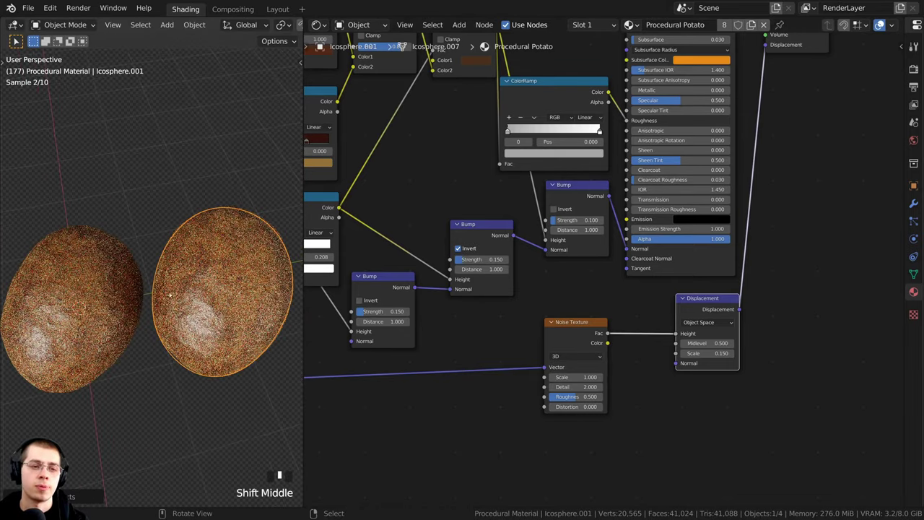
- Add an Object Info node beneath the Texture Coordinate node
{"action": "scroll", "coordinate": [332, 275], "scroll_direction": "down", "scroll_amount": 4}
{"action": "middle_click_drag", "start_coordinate": [312, 276], "coordinate": [556, 270]}
{"action": "key", "text": "alt+a"}
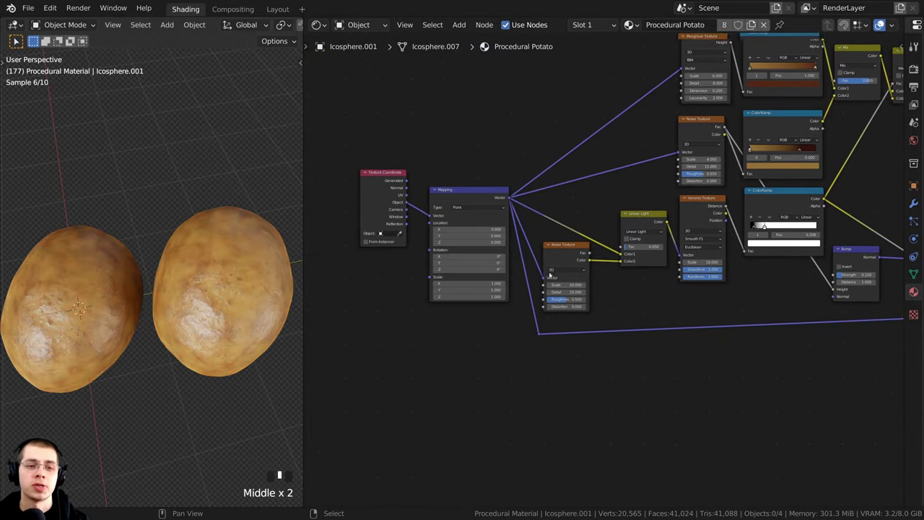
{"action": "scroll", "coordinate": [386, 273], "scroll_direction": "up", "scroll_amount": 1}
{"action": "middle_click_drag", "start_coordinate": [386, 273], "coordinate": [489, 244]}
{"action": "scroll", "coordinate": [489, 244], "scroll_direction": "up", "scroll_amount": 2}
{"action": "key", "text": "shift+a"}
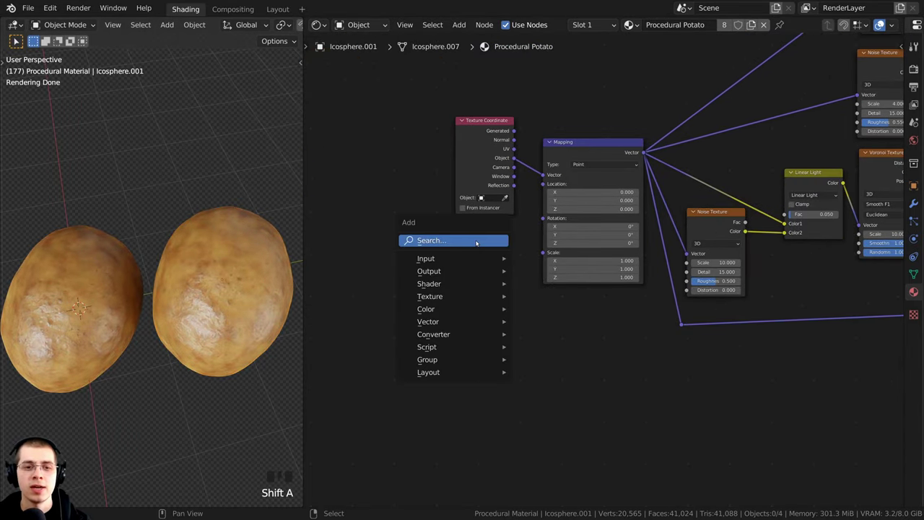
{"action": "left_click", "coordinate": [476, 242]}
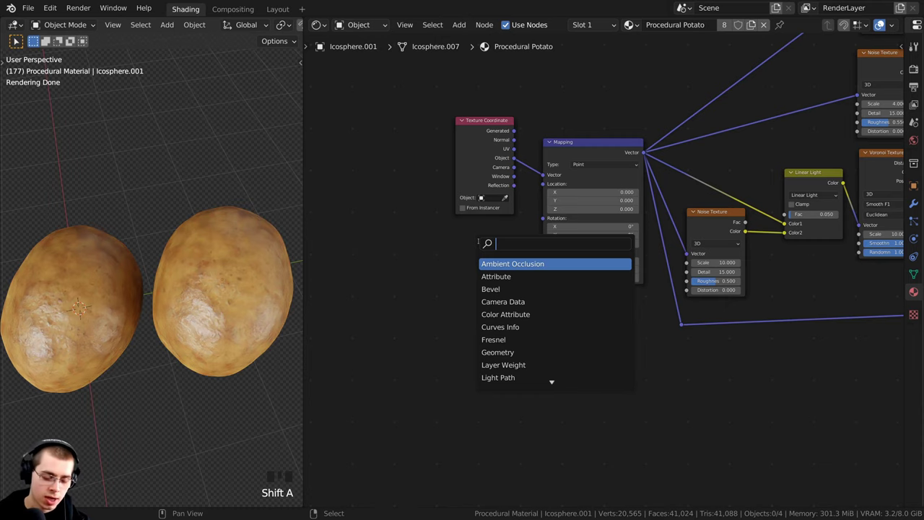
{"action": "type", "text": "obj"}
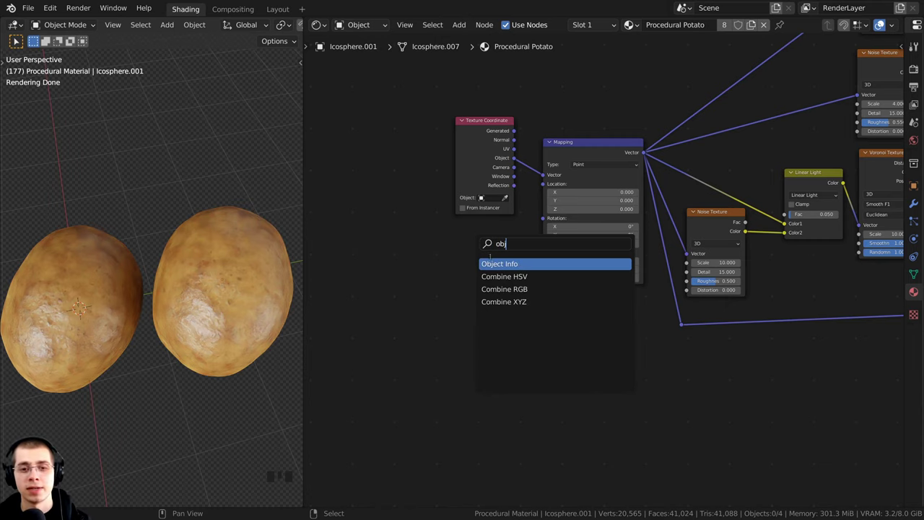
{"action": "left_click", "coordinate": [491, 265]}
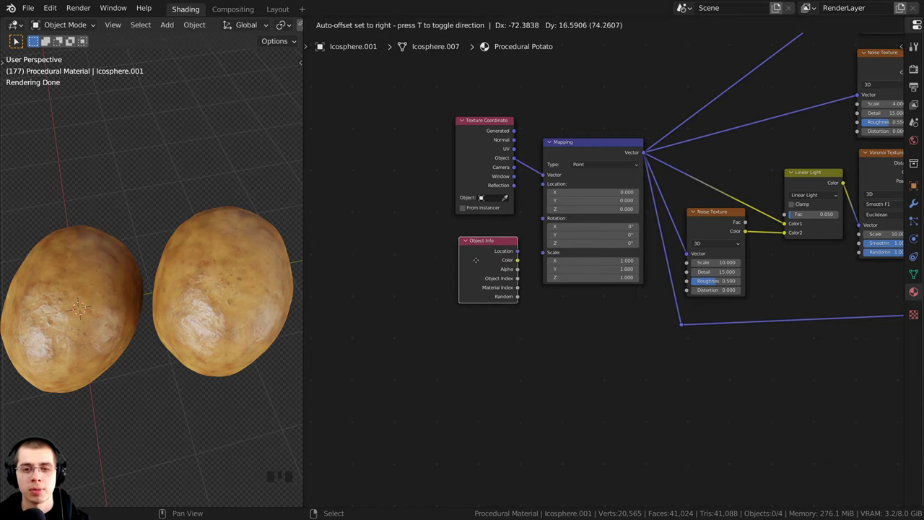
{"action": "left_click", "coordinate": [454, 203]}
- Tidy the Texture Coordinate and Object Info nodes so they stack closely beside the Mapping node
{"action": "scroll", "coordinate": [454, 203], "scroll_direction": "up", "scroll_amount": 2}
{"action": "middle_click_drag", "start_coordinate": [459, 153], "coordinate": [491, 169]}
{"action": "left_click_drag", "start_coordinate": [492, 148], "coordinate": [498, 135]}
{"action": "left_click_drag", "start_coordinate": [499, 142], "coordinate": [499, 139]}
{"action": "left_click_drag", "start_coordinate": [498, 283], "coordinate": [497, 259]}
{"action": "left_click", "coordinate": [483, 194]}
{"action": "scroll", "coordinate": [460, 253], "scroll_direction": "up", "scroll_amount": 5}
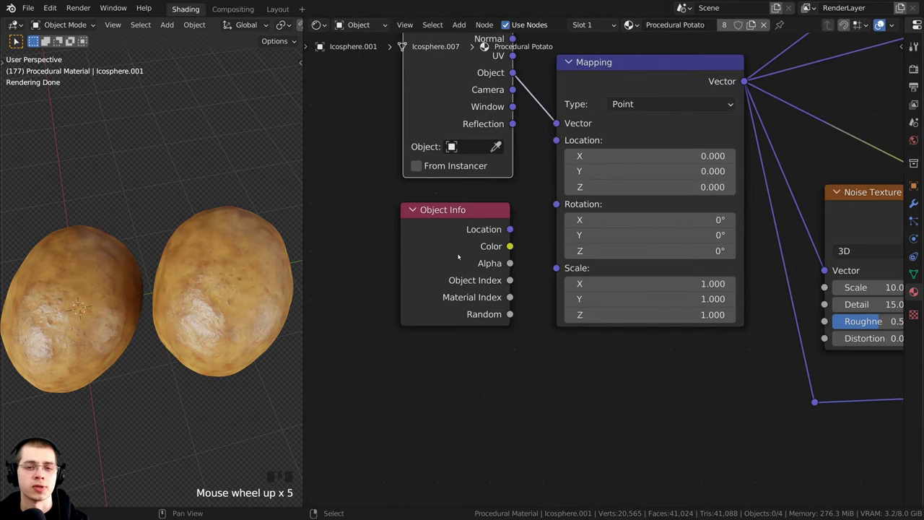
{"action": "middle_click_drag", "start_coordinate": [458, 254], "coordinate": [484, 252]}
{"action": "left_click_drag", "start_coordinate": [485, 245], "coordinate": [486, 241]}
{"action": "scroll", "coordinate": [486, 241], "scroll_direction": "up", "scroll_amount": 4}
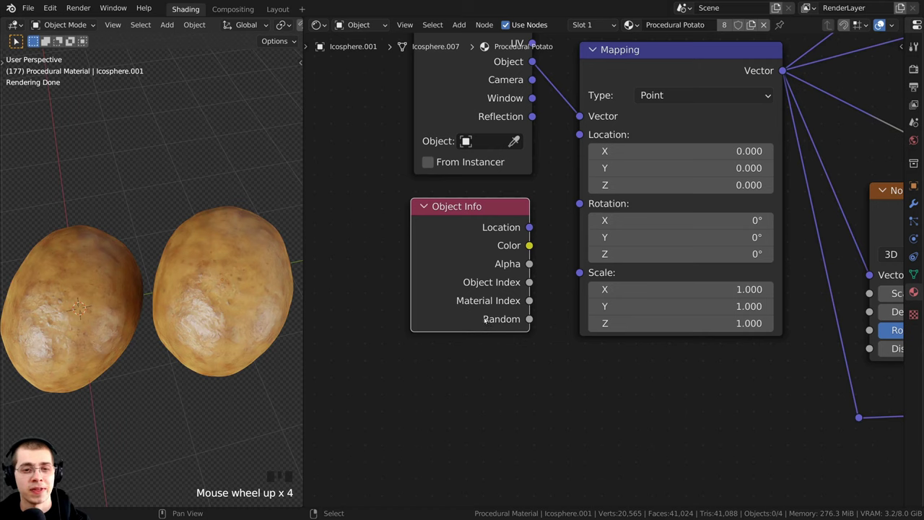
- Connect the Object Info node's Random output to the Mapping node's Location input and nudge the Object Info node
{"action": "left_click", "coordinate": [528, 320]}
{"action": "left_click_drag", "start_coordinate": [529, 319], "coordinate": [579, 135]}
{"action": "left_click_drag", "start_coordinate": [457, 285], "coordinate": [455, 285]}
{"action": "scroll", "coordinate": [462, 249], "scroll_direction": "down", "scroll_amount": 2}
{"action": "middle_click_drag", "start_coordinate": [462, 246], "coordinate": [480, 252]}
{"action": "left_click_drag", "start_coordinate": [478, 251], "coordinate": [468, 249]}
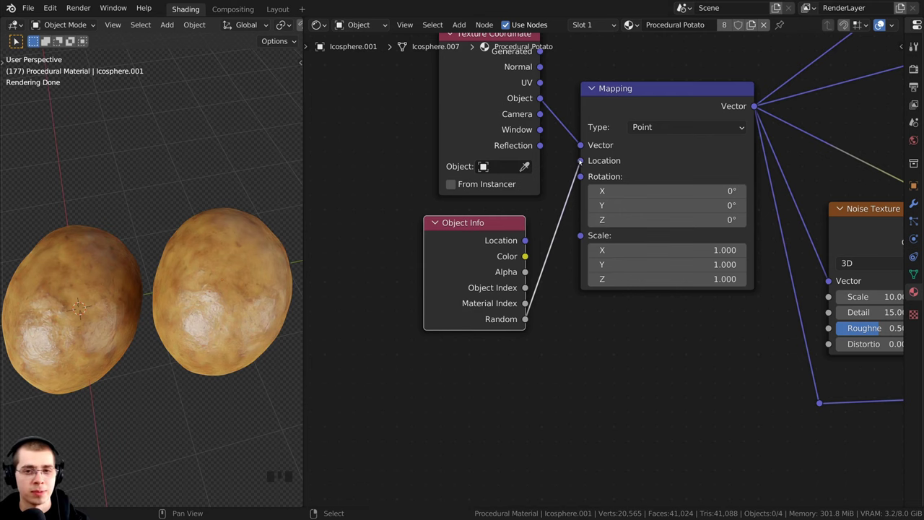
- Nudge the Mapping node toward the coordinate nodes and shift the Musgrave Texture node slightly
{"action": "left_click_drag", "start_coordinate": [622, 114], "coordinate": [617, 113]}
{"action": "scroll", "coordinate": [615, 124], "scroll_direction": "down", "scroll_amount": 4}
{"action": "middle_click_drag", "start_coordinate": [623, 136], "coordinate": [514, 140]}
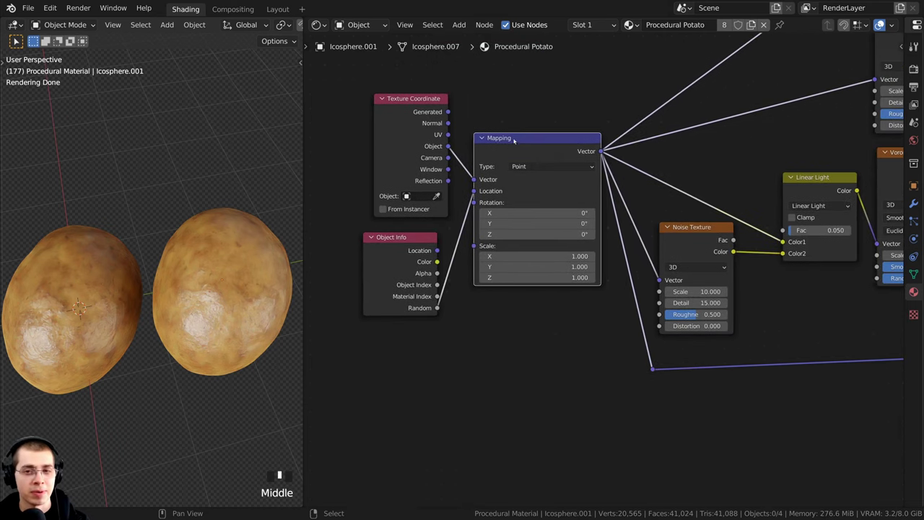
{"action": "scroll", "coordinate": [686, 216], "scroll_direction": "down", "scroll_amount": 2}
{"action": "middle_click_drag", "start_coordinate": [673, 245], "coordinate": [568, 264]}
{"action": "left_click", "coordinate": [567, 265]}
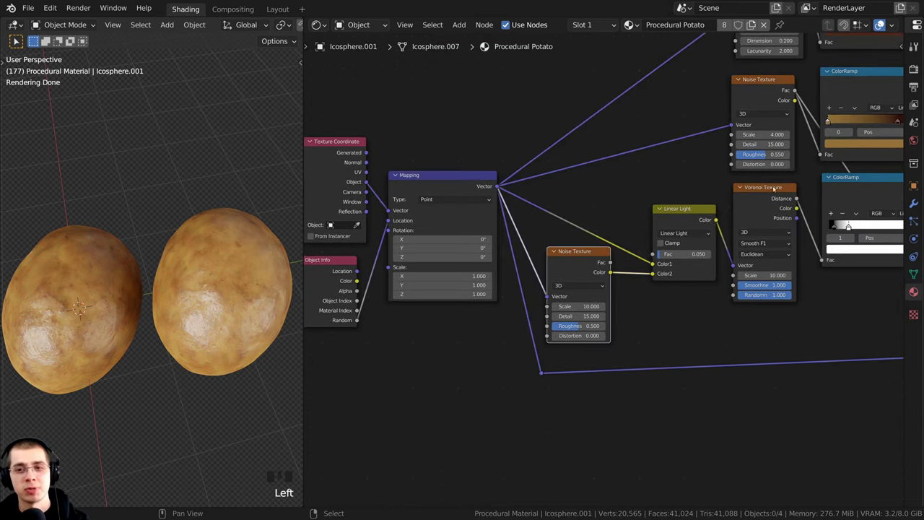
{"action": "middle_click_drag", "start_coordinate": [751, 107], "coordinate": [723, 215]}
{"action": "left_click_drag", "start_coordinate": [739, 74], "coordinate": [732, 74]}
{"action": "scroll", "coordinate": [189, 336], "scroll_direction": "down", "scroll_amount": 2}
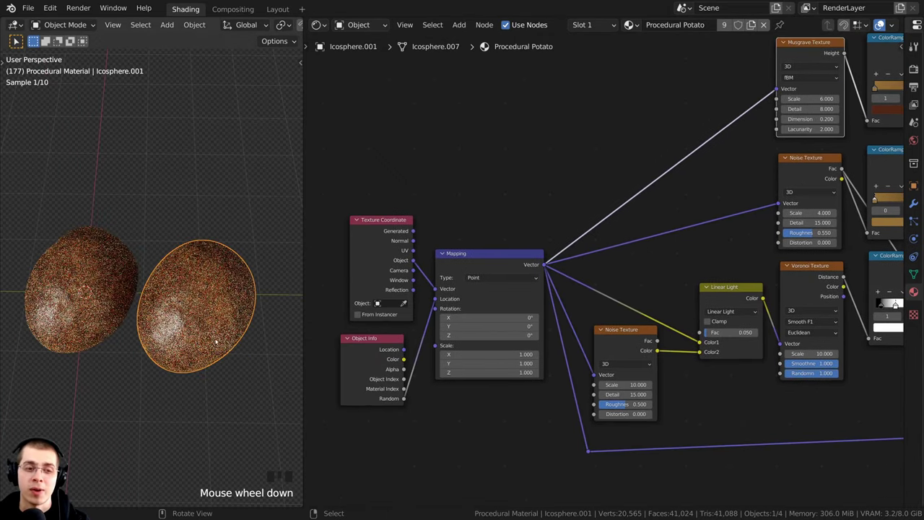
- Duplicate the second potato and place the third one behind the pair
{"action": "middle_click_drag", "start_coordinate": [189, 336], "coordinate": [201, 338]}
{"action": "key", "text": "shift+d"}
{"action": "left_click", "coordinate": [212, 240]}
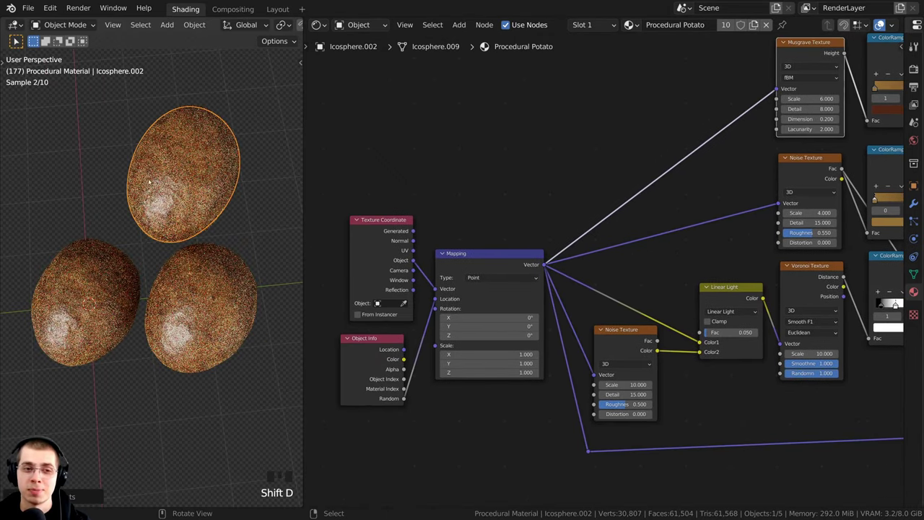
{"action": "middle_click_drag", "start_coordinate": [211, 241], "coordinate": [253, 243]}
- Move the displacement's Noise Texture node slightly closer to the Displacement node
{"action": "scroll", "coordinate": [677, 266], "scroll_direction": "down", "scroll_amount": 3}
{"action": "middle_click_drag", "start_coordinate": [677, 267], "coordinate": [568, 265]}
{"action": "scroll", "coordinate": [578, 260], "scroll_direction": "up", "scroll_amount": 2}
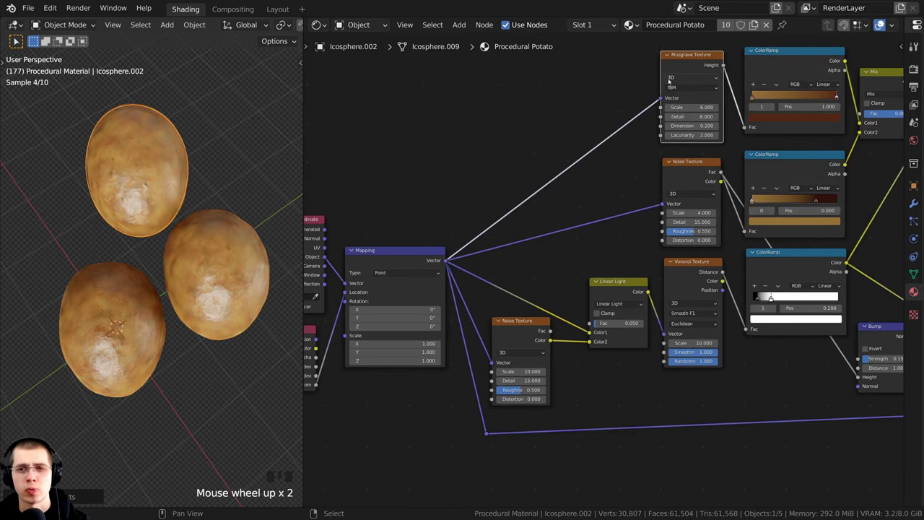
{"action": "middle_click_drag", "start_coordinate": [677, 296], "coordinate": [516, 276]}
{"action": "scroll", "coordinate": [635, 346], "scroll_direction": "down", "scroll_amount": 2}
{"action": "middle_click_drag", "start_coordinate": [636, 349], "coordinate": [437, 326]}
{"action": "scroll", "coordinate": [664, 328], "scroll_direction": "up", "scroll_amount": 4}
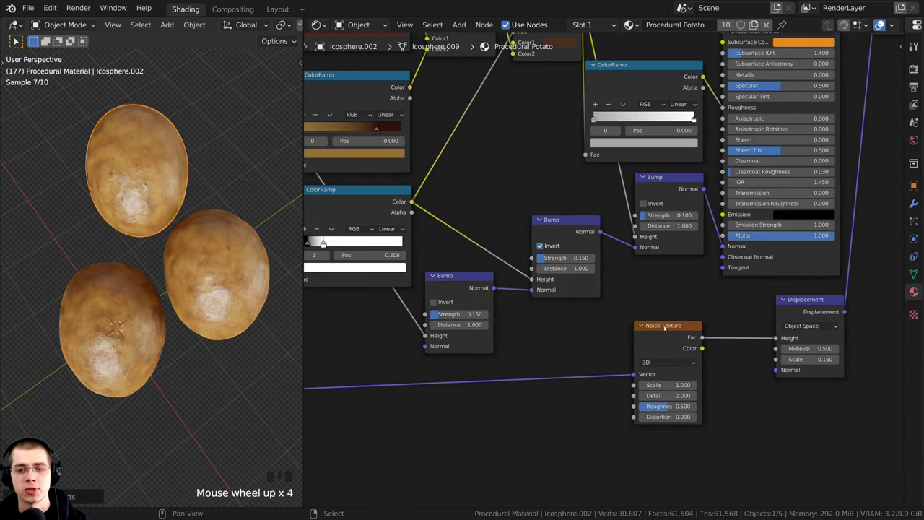
{"action": "mouse_move", "coordinate": [666, 330]}
{"action": "left_mouse_down"}
{"action": "mouse_move", "coordinate": [655, 319]}
{"action": "mouse_move", "coordinate": [658, 331]}
{"action": "left_mouse_up"}
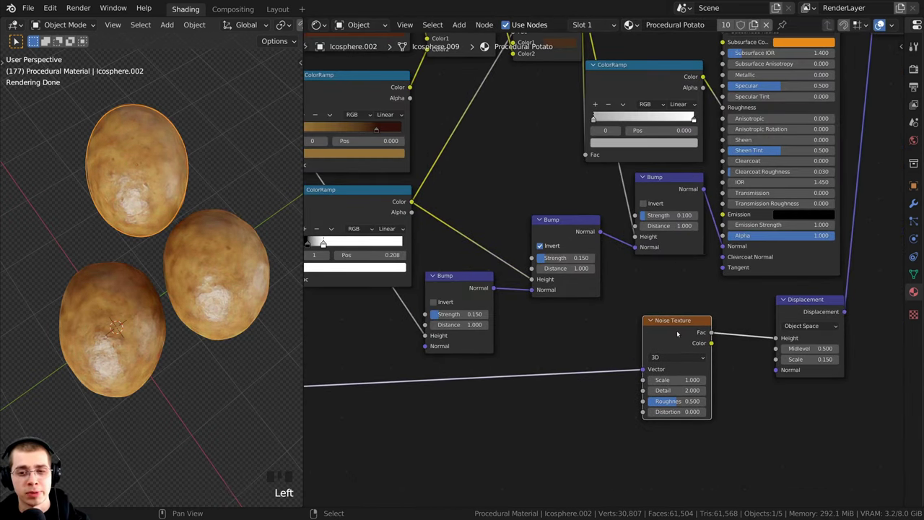
{"action": "middle_click_drag", "start_coordinate": [677, 333], "coordinate": [713, 331]}
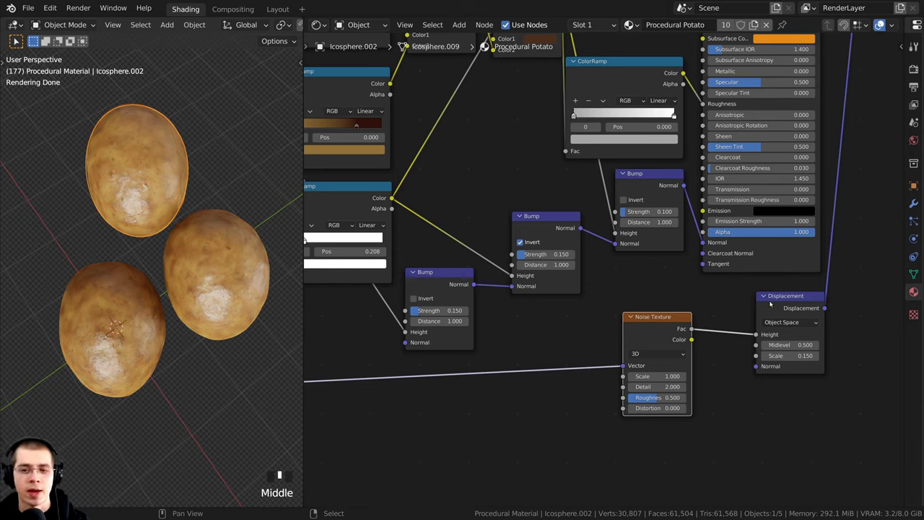
- Duplicate a potato once more and place the fourth one next to the other three
{"action": "key", "text": "alt+a"}
{"action": "key", "text": "Tab"}
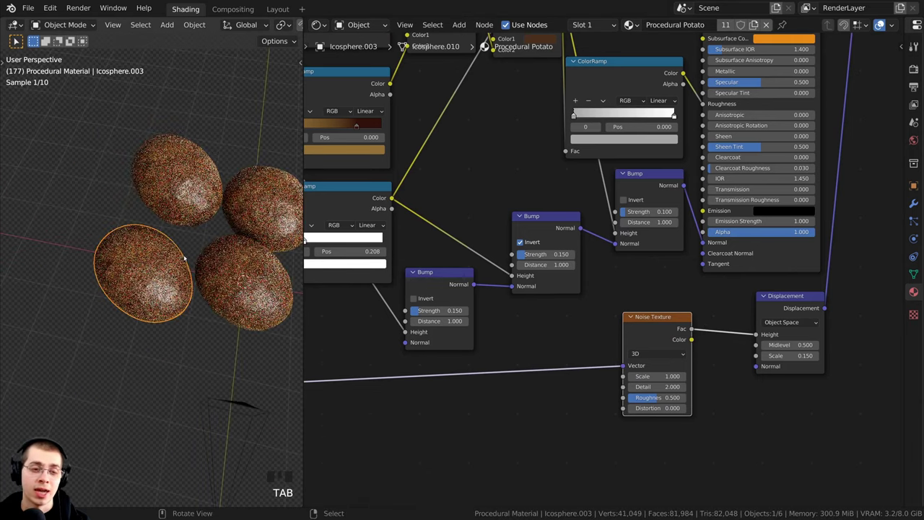
{"action": "mouse_move", "coordinate": [148, 285]}
{"action": "middle_mouse_down"}
{"action": "mouse_move", "coordinate": [163, 298]}
{"action": "mouse_move", "coordinate": [146, 284]}
{"action": "middle_mouse_up"}
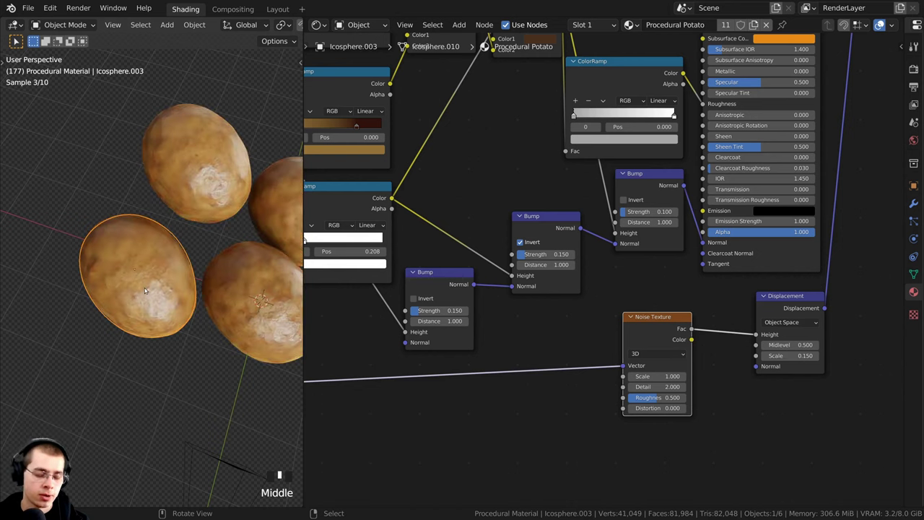
- Reshape the fourth potato's mesh by moving individual vertices around its outline with smooth proportional editing, and leave everything deselected in Object Mode
{"action": "scroll", "coordinate": [146, 279], "scroll_direction": "up", "scroll_amount": 1}
{"action": "key", "text": "Tab"}
{"action": "right_click", "coordinate": [187, 341]}
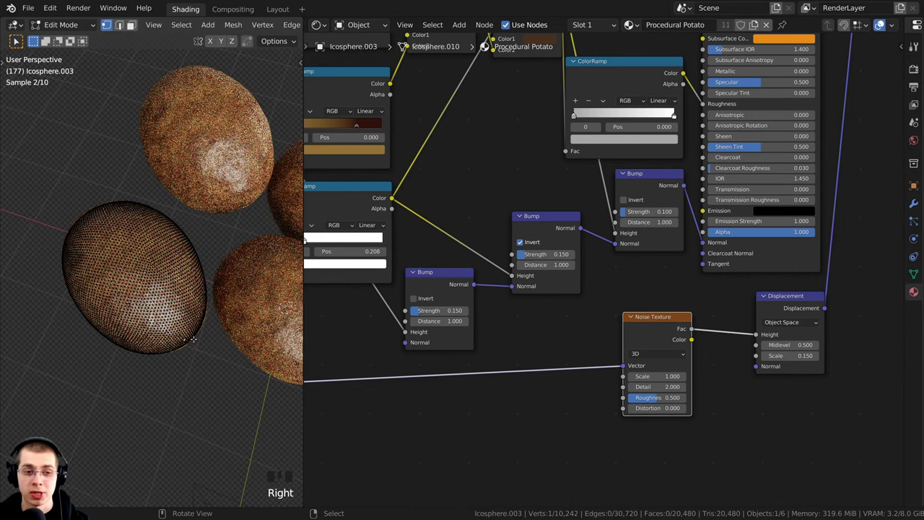
{"action": "key", "text": "g"}
{"action": "left_click", "coordinate": [178, 332]}
{"action": "right_click", "coordinate": [102, 341]}
{"action": "key", "text": "g"}
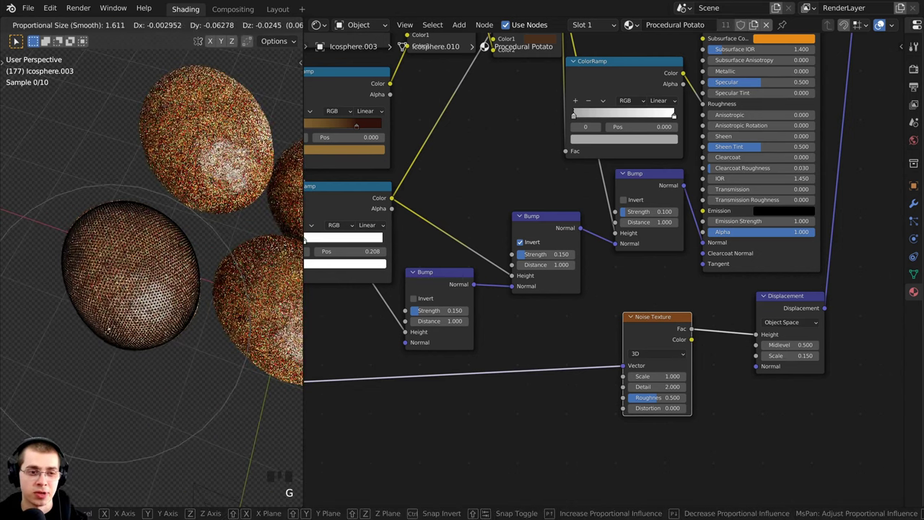
{"action": "left_click", "coordinate": [107, 334]}
{"action": "right_click", "coordinate": [66, 239]}
{"action": "key", "text": "g"}
{"action": "left_click", "coordinate": [64, 234]}
{"action": "middle_click_drag", "start_coordinate": [96, 322], "coordinate": [124, 277]}
{"action": "right_click", "coordinate": [176, 188]}
{"action": "key", "text": "g"}
{"action": "left_click", "coordinate": [187, 171]}
{"action": "key", "text": "Tab"}
{"action": "scroll", "coordinate": [187, 173], "scroll_direction": "down", "scroll_amount": 3}
{"action": "middle_click_drag", "start_coordinate": [214, 238], "coordinate": [165, 253]}
{"action": "key", "text": "a"}
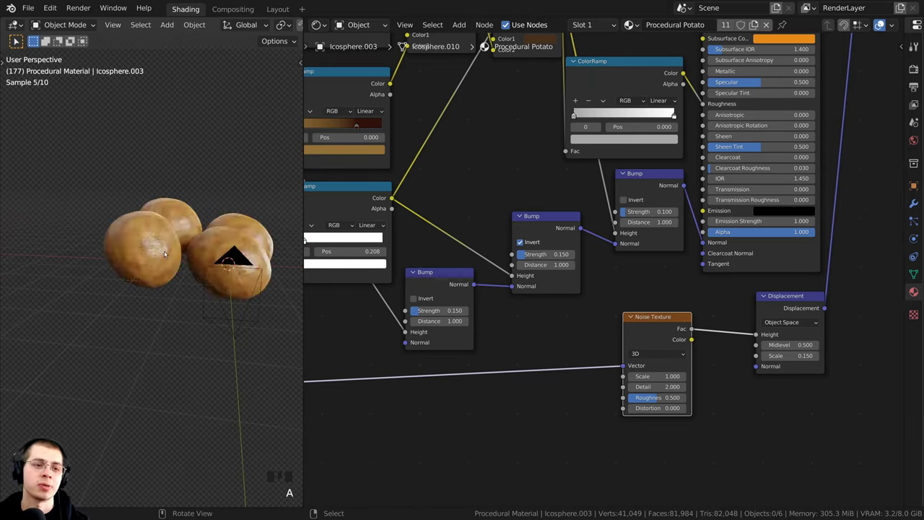
{"action": "middle_click", "coordinate": [164, 254]}
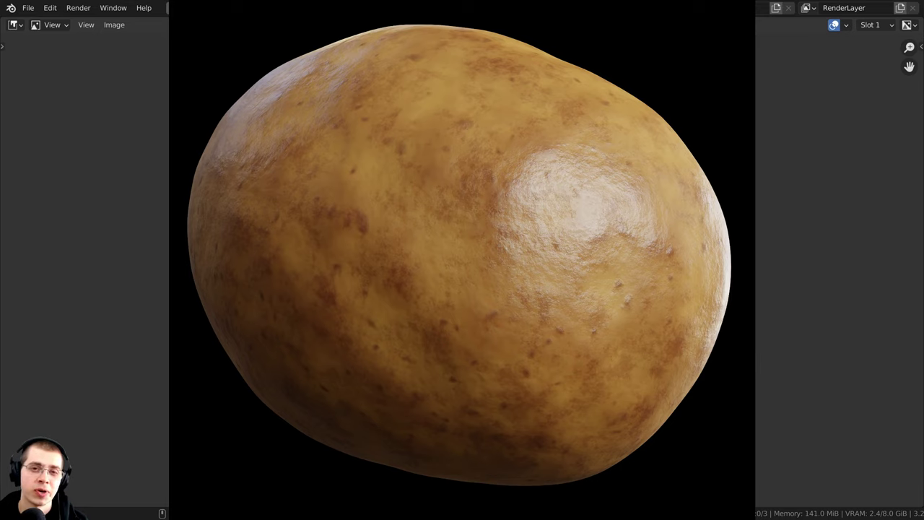